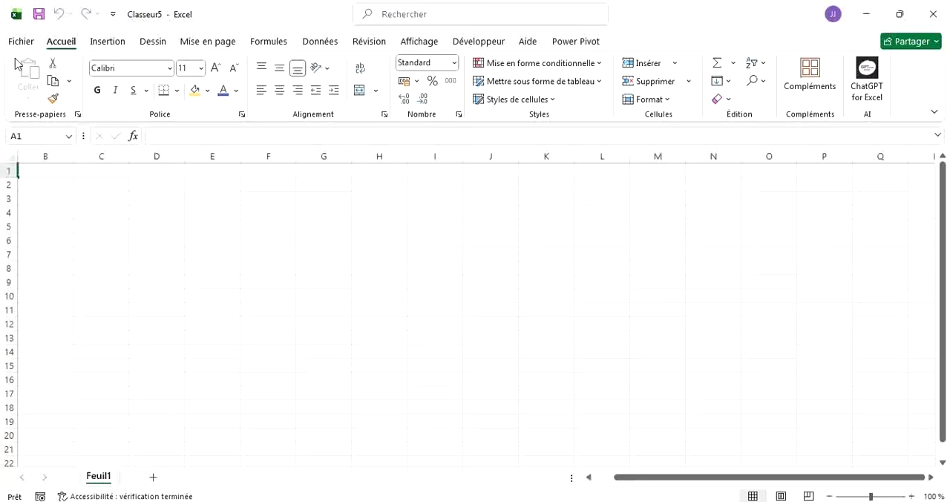
Save the blank workbook under the file name POWERQWERY in the Bureau (Desktop) folder.
left_click(20, 43)
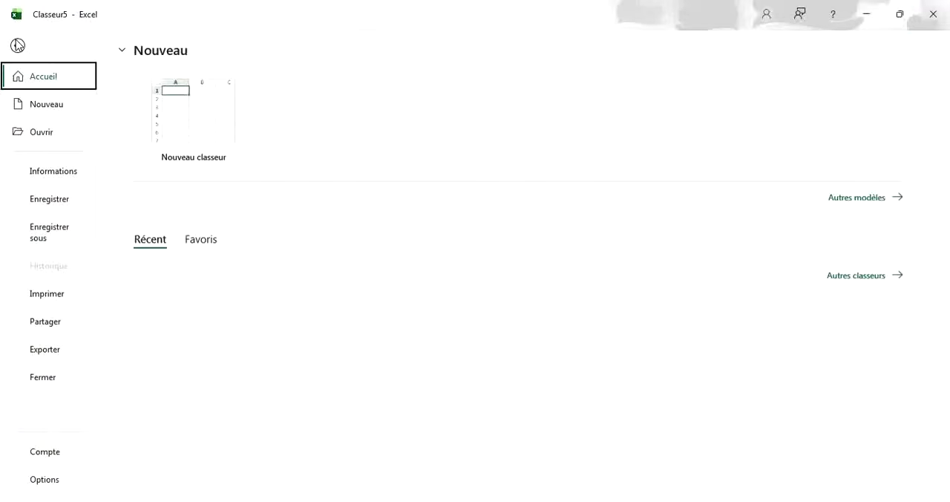
left_click(49, 239)
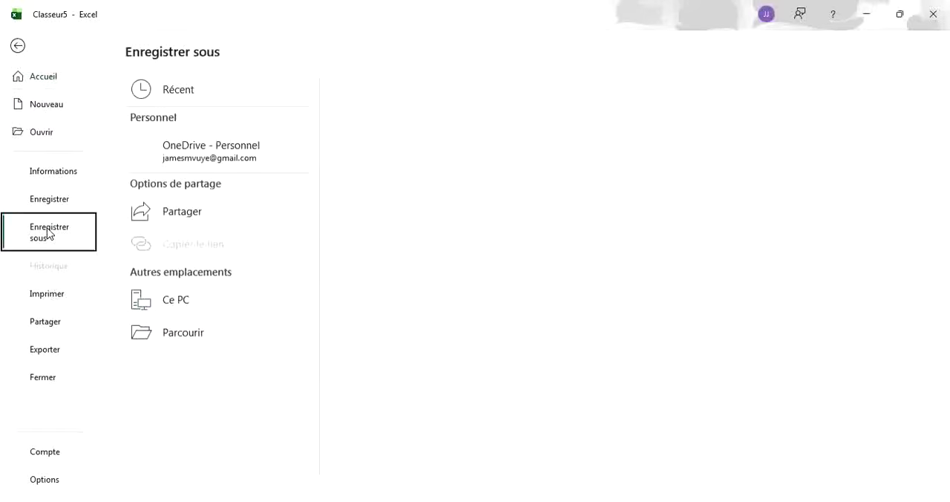
left_click(185, 372)
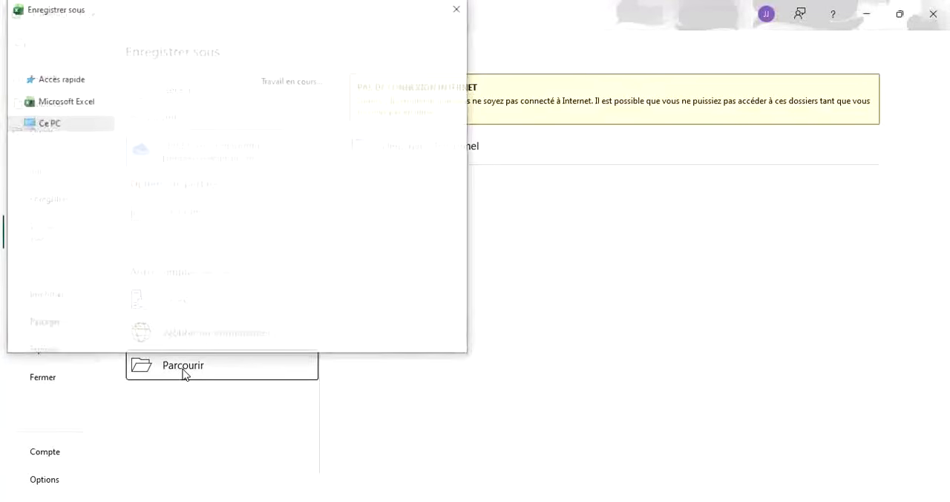
key("BackSpace")
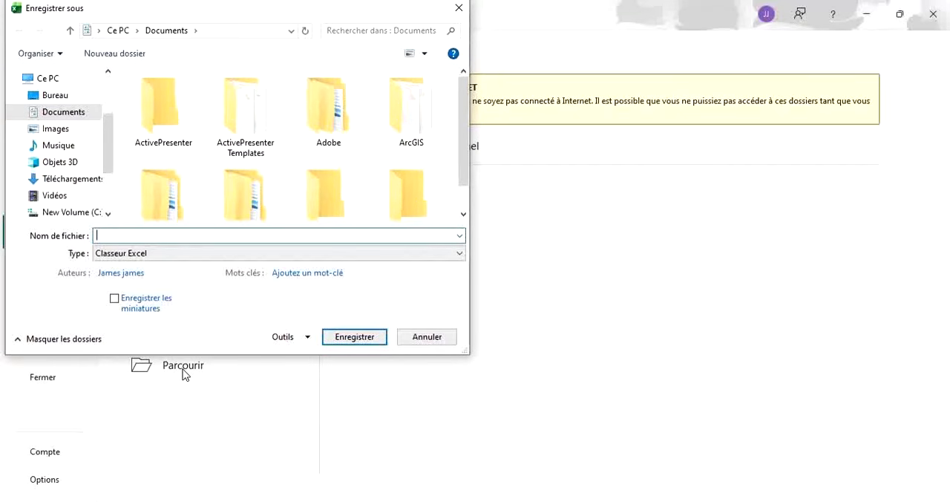
type("POWERQYERY")
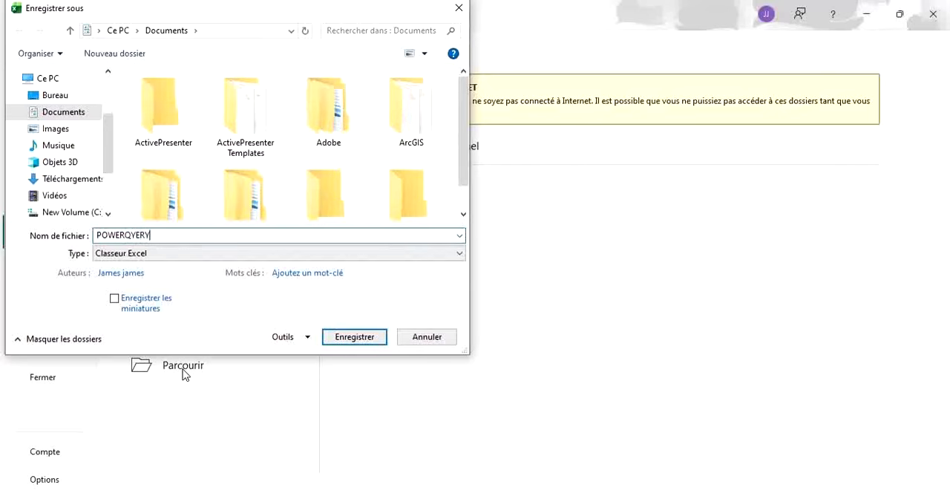
key("BackSpace")
key("BackSpace")
key("BackSpace")
key("BackSpace")
type("WERY")
left_click(64, 101)
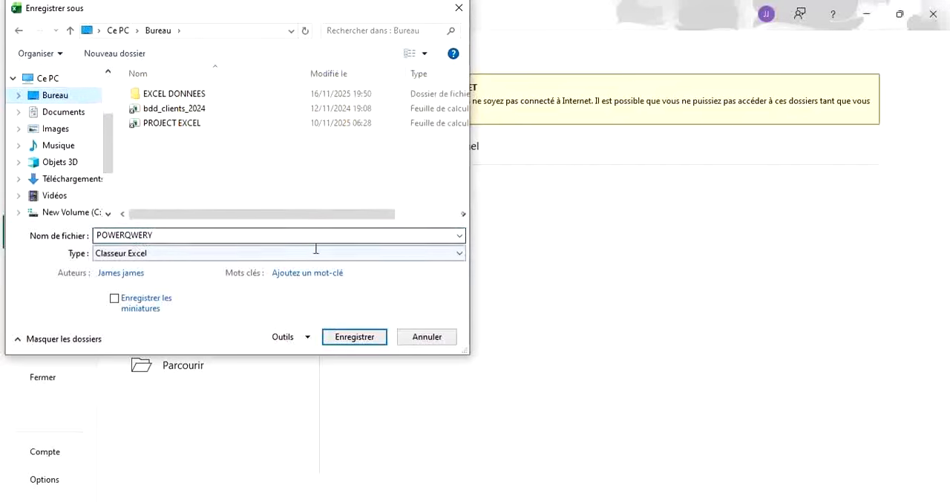
left_click(354, 337)
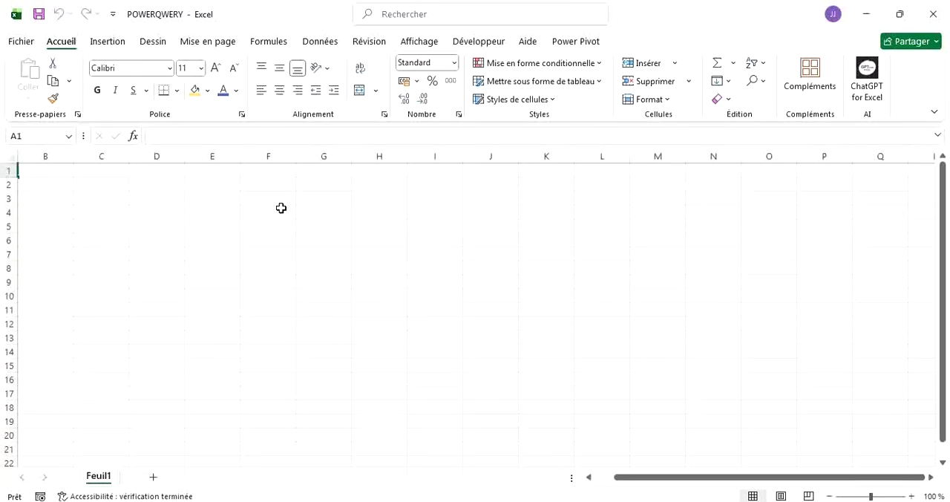
Check in the Excel options whether the Microsoft Power Pivot for Excel COM add-in is enabled, leaving the add-in list without applying changes.
left_click(321, 43)
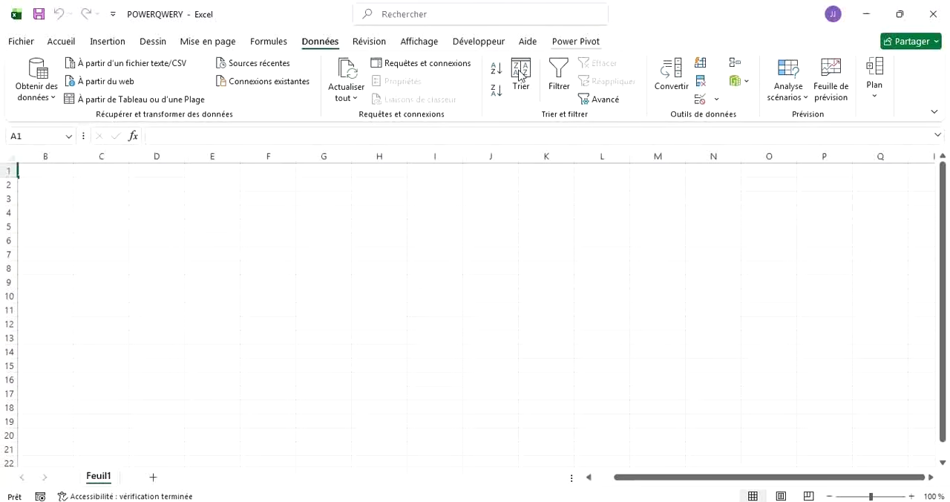
left_click(21, 42)
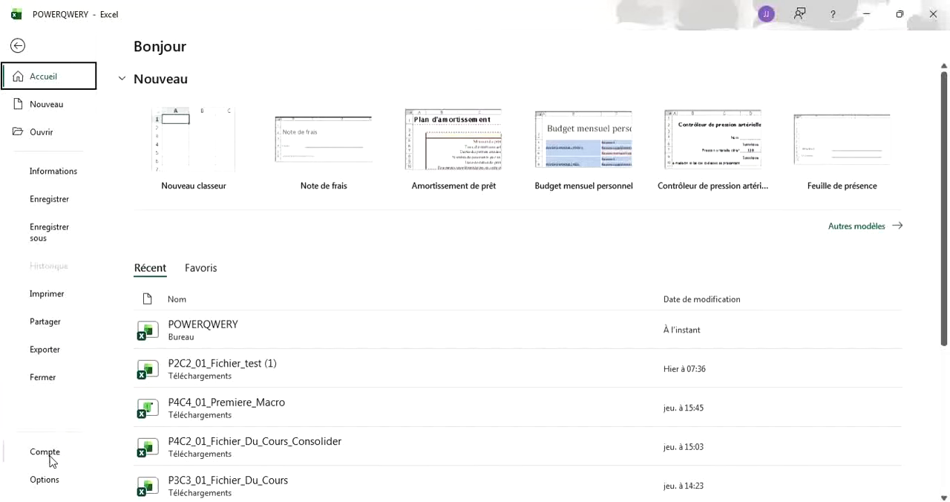
left_click(40, 490)
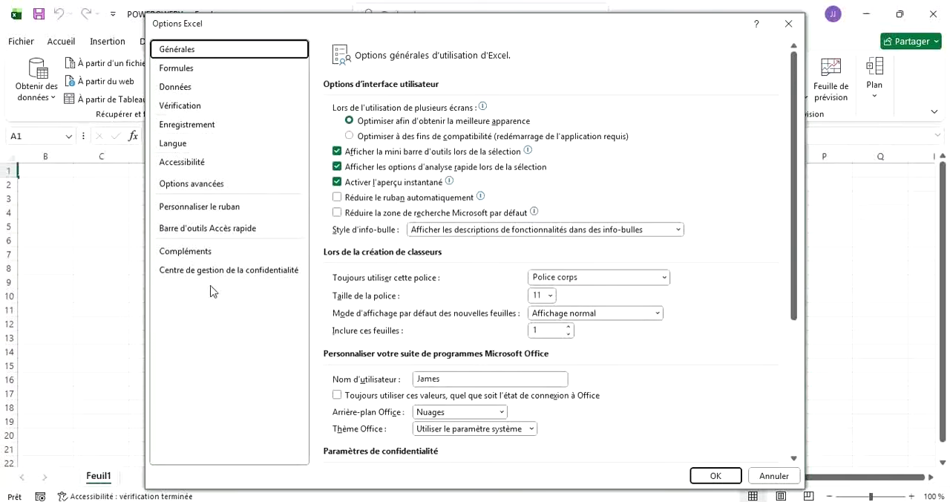
left_click(192, 251)
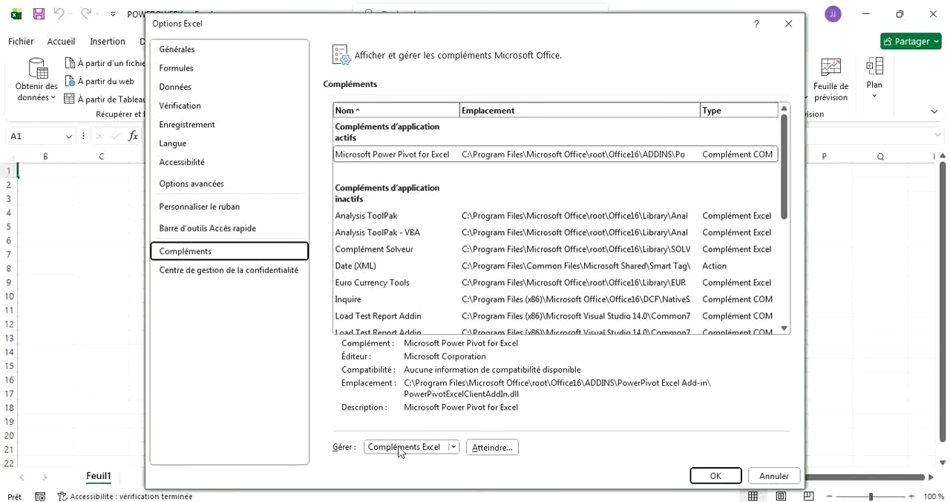
left_click(454, 447)
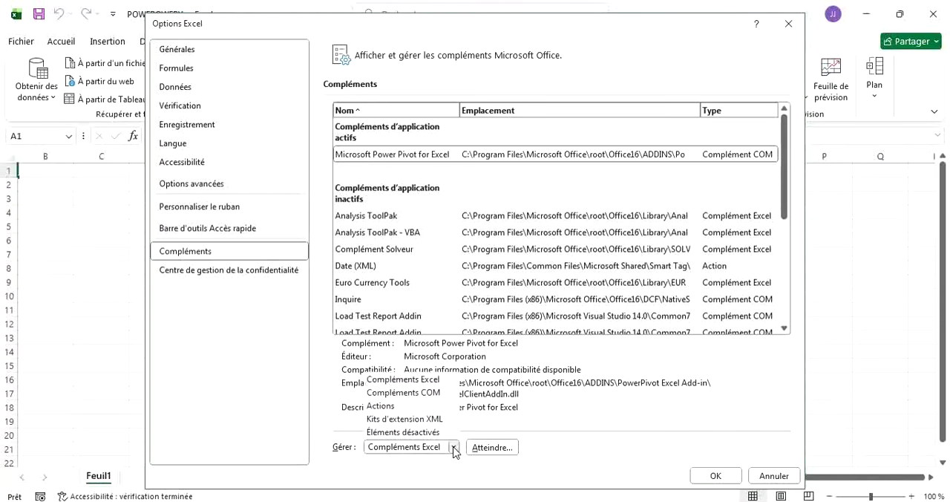
left_click(413, 392)
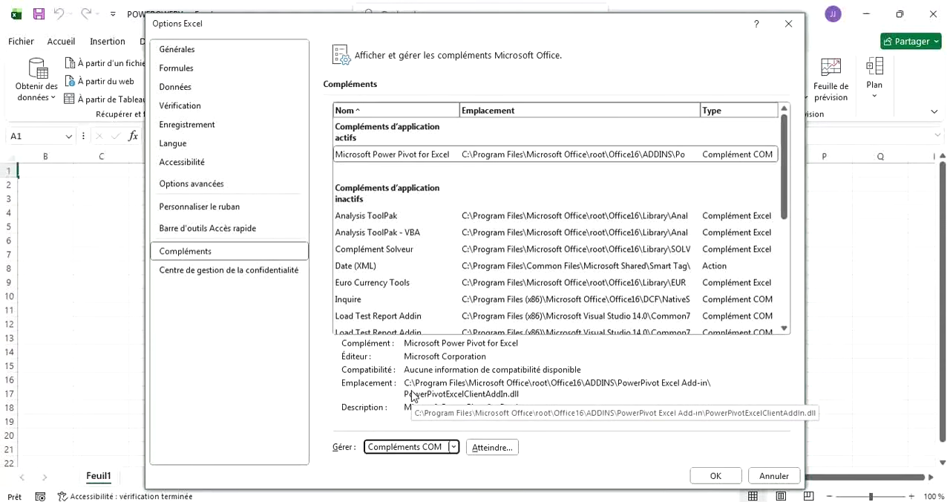
left_click(484, 447)
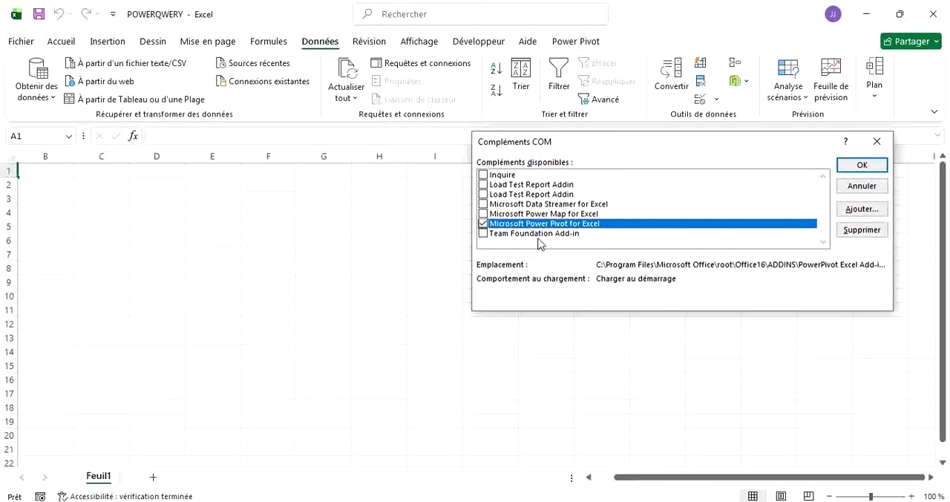
left_click(483, 224)
left_click(881, 142)
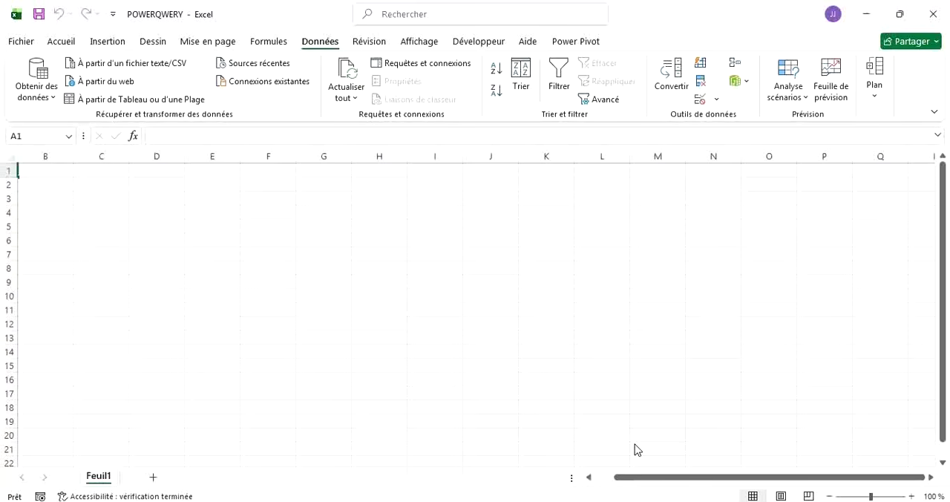
Switch to File Explorer and open the Données Sondage file from the Desktop folder to examine its raw data, closing it when finished.
left_click(629, 500)
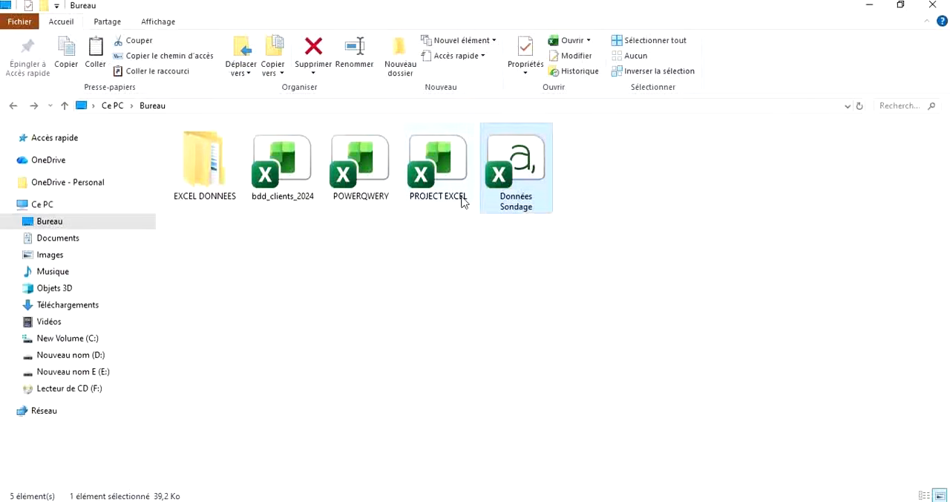
left_click(475, 250)
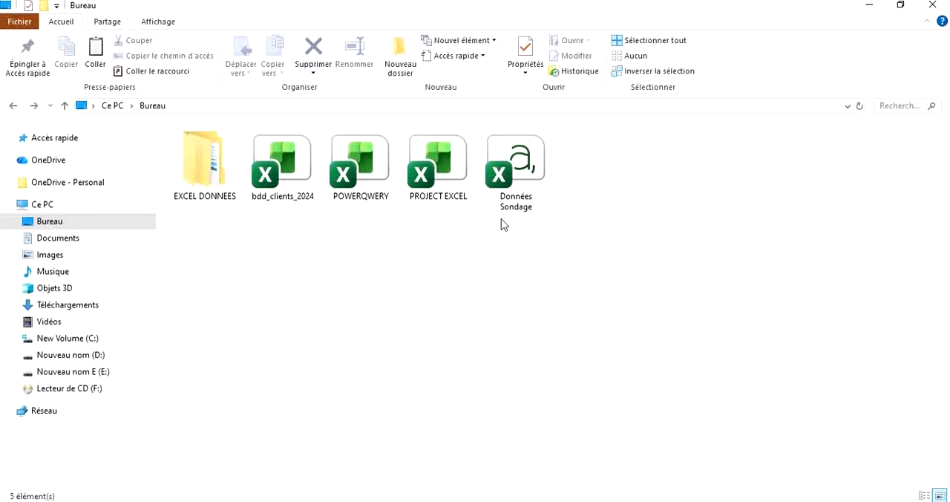
left_click(510, 182)
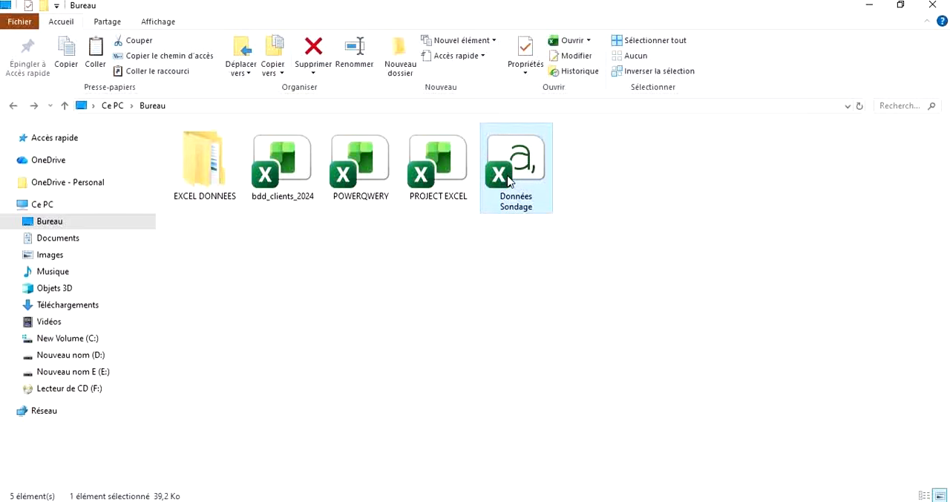
double_click(509, 182)
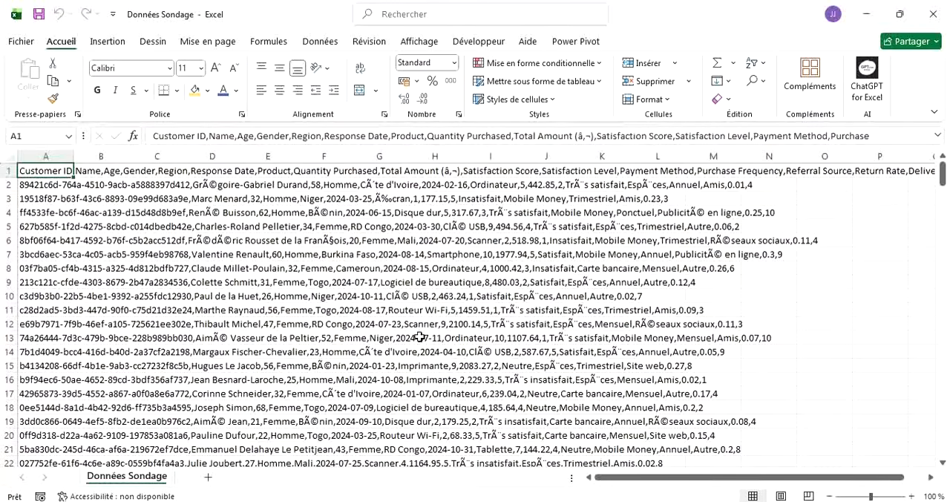
left_click(420, 265)
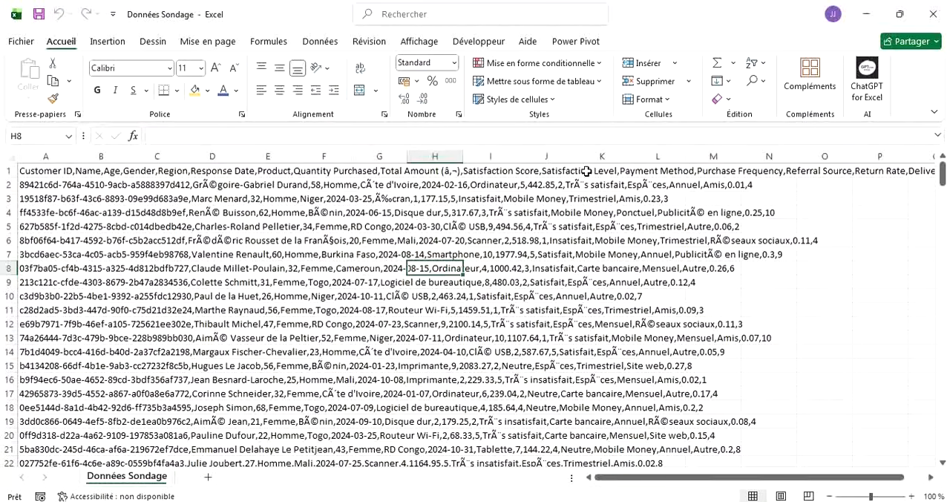
left_click(932, 21)
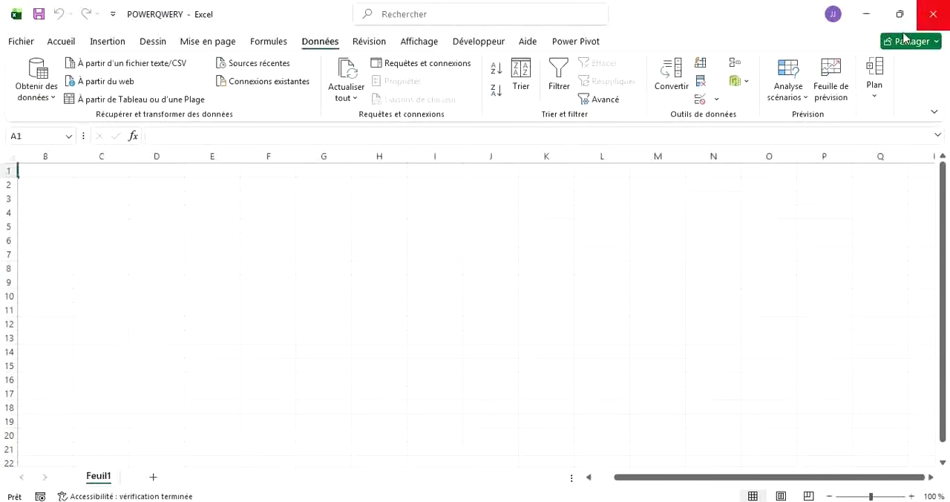
left_click(590, 501)
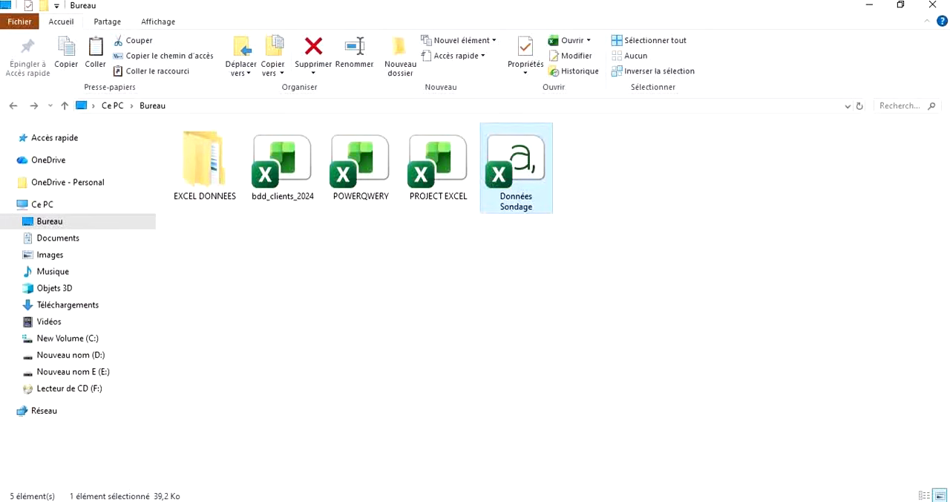
left_click(490, 501)
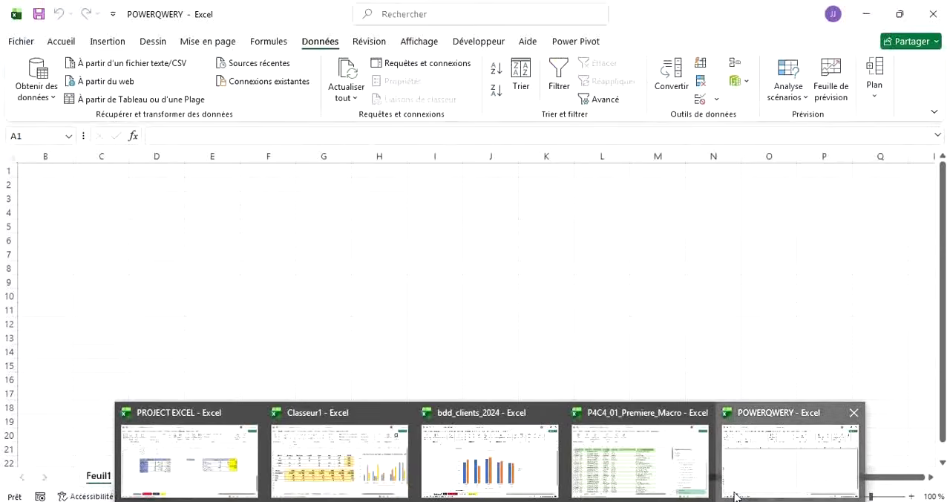
left_click(735, 493)
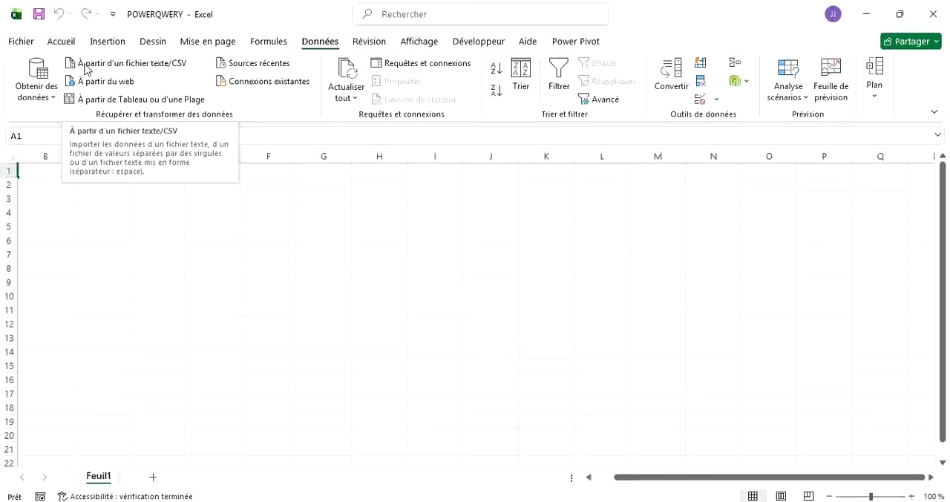
left_click(52, 100)
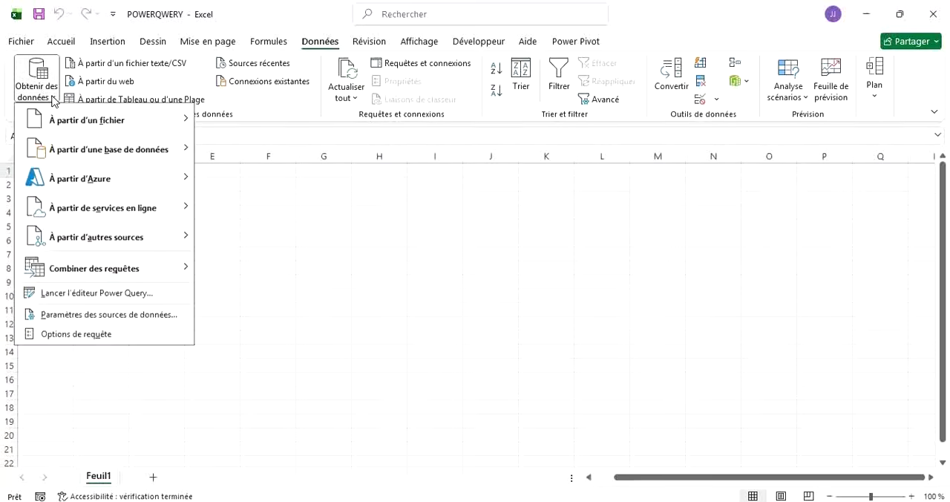
mouse_move(52, 125)
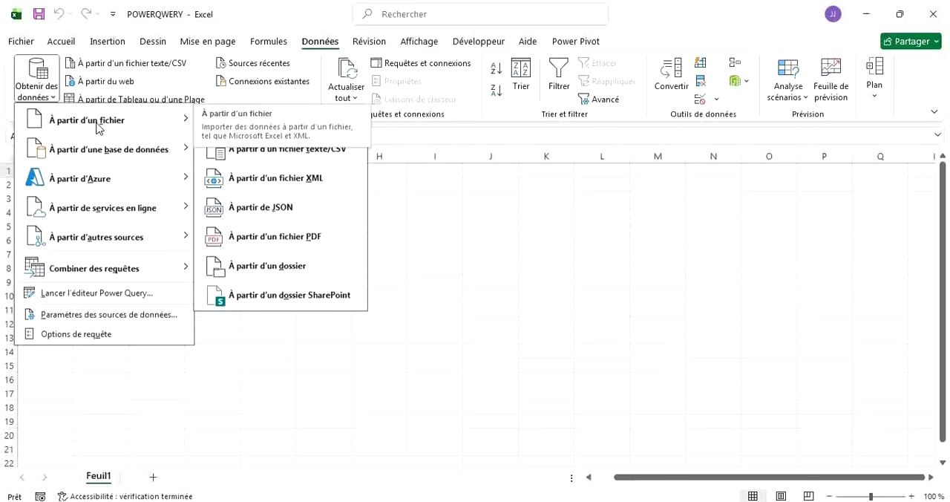
mouse_move(119, 149)
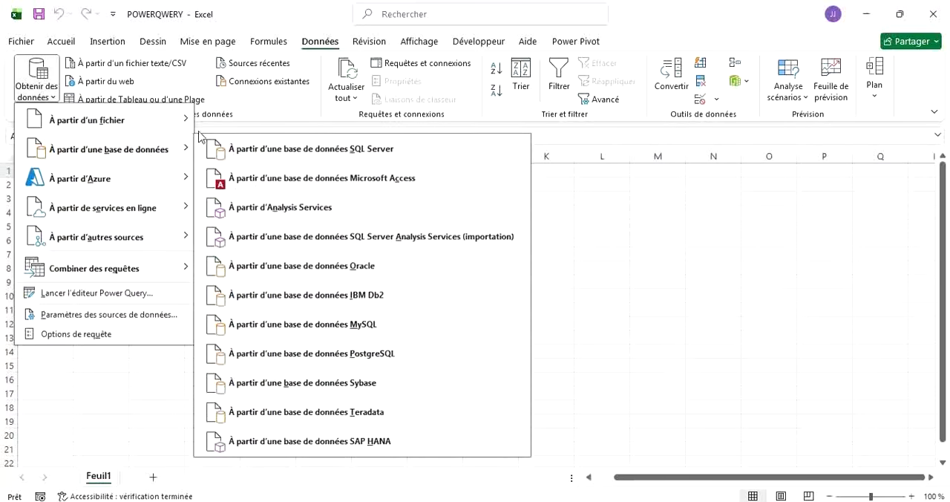
mouse_move(182, 123)
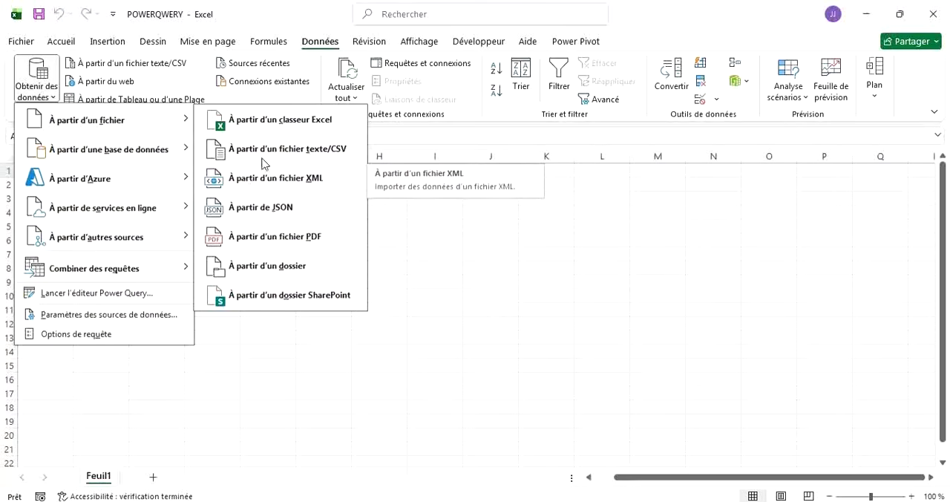
left_click(285, 130)
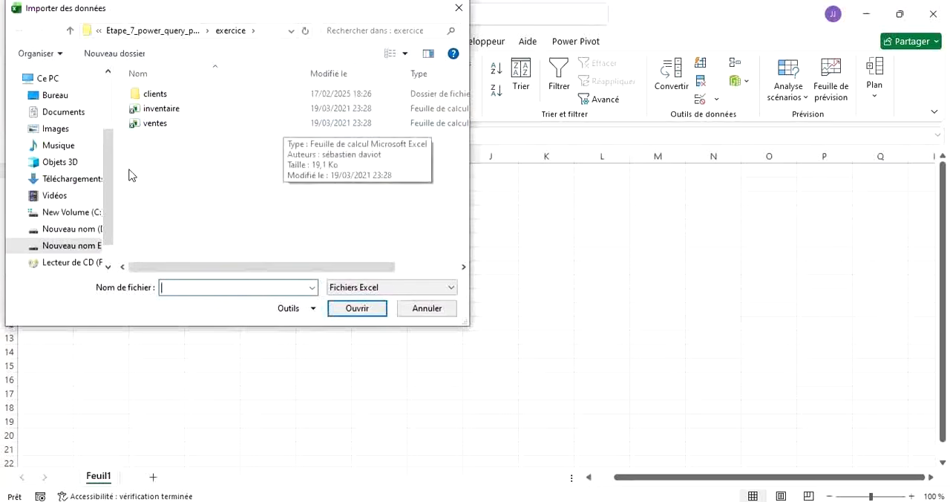
left_click(67, 97)
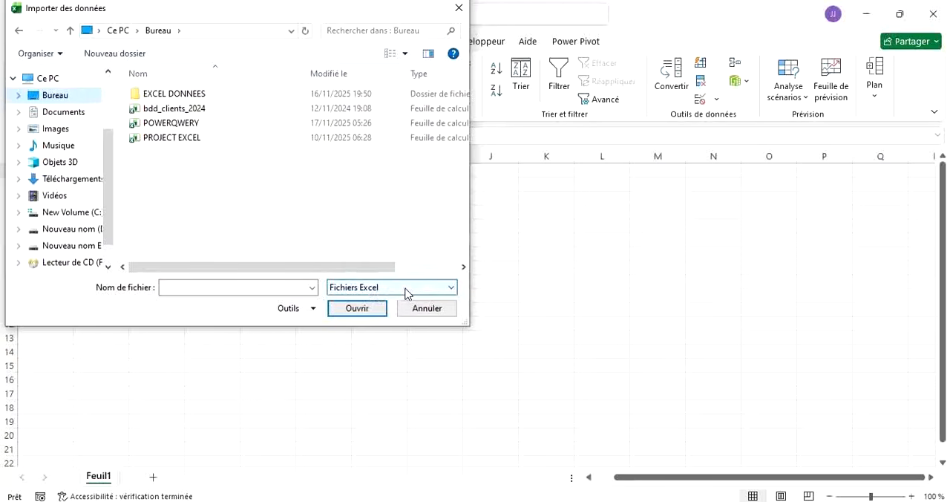
left_click(452, 290)
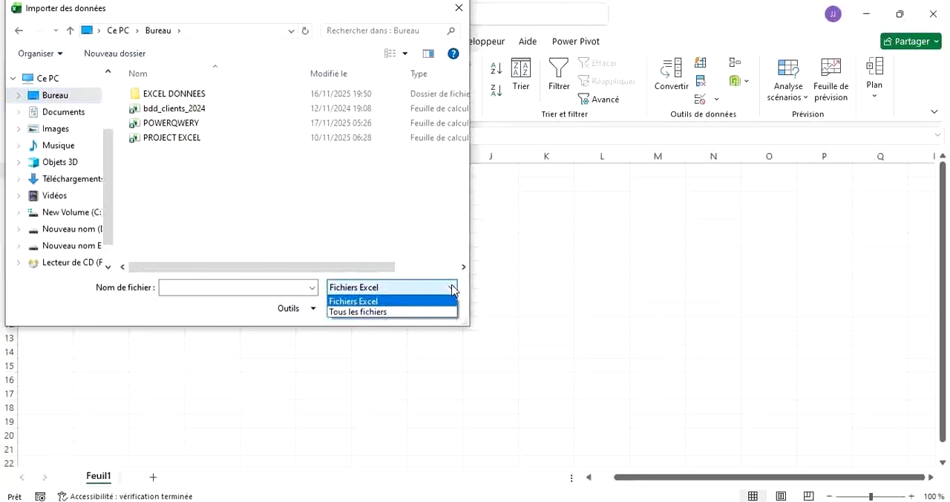
left_click(374, 313)
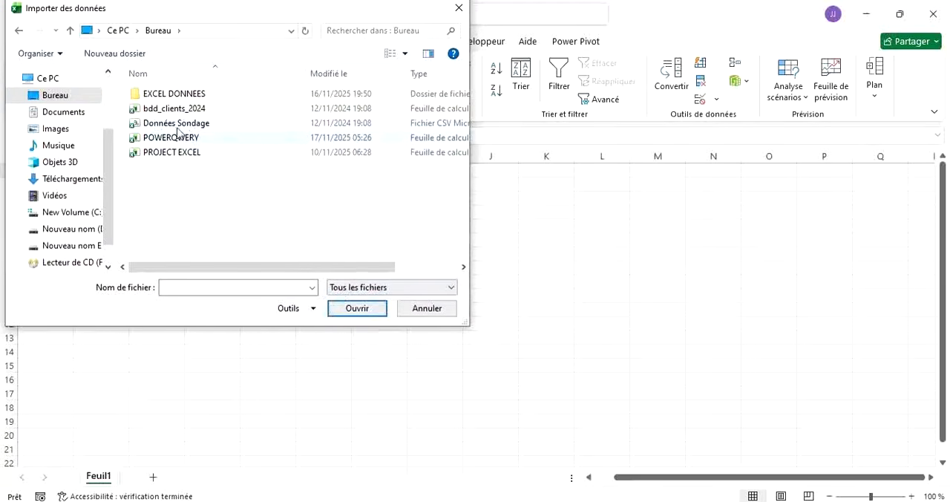
left_click(459, 8)
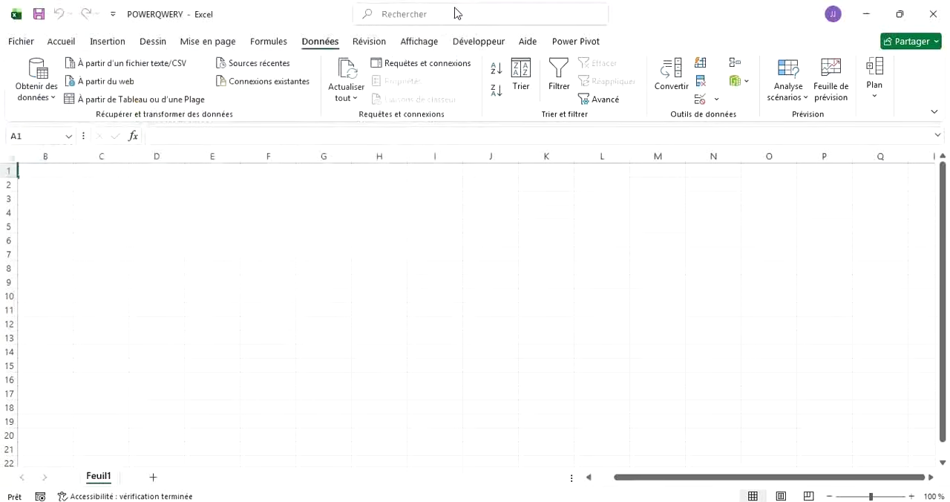
Start a text/CSV import and choose the Données Sondage file from the Bureau folder as the source.
left_click(53, 92)
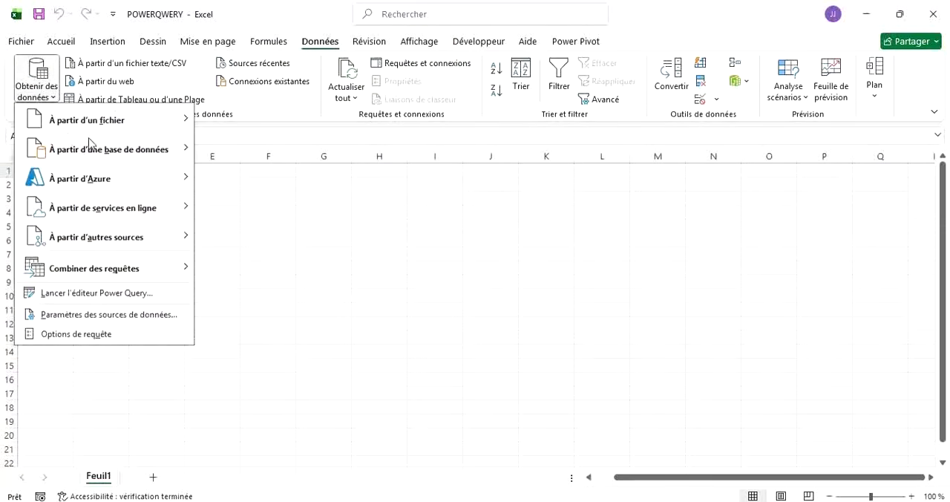
mouse_move(146, 124)
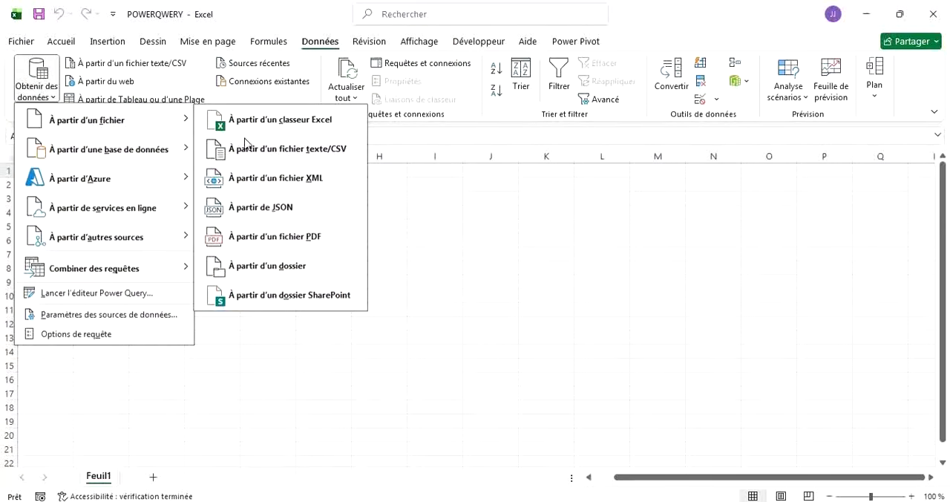
left_click(319, 151)
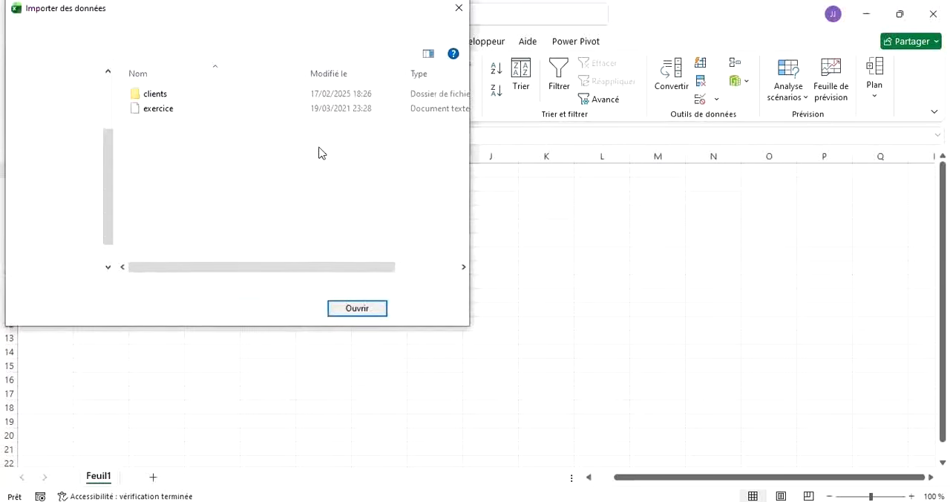
left_click(66, 102)
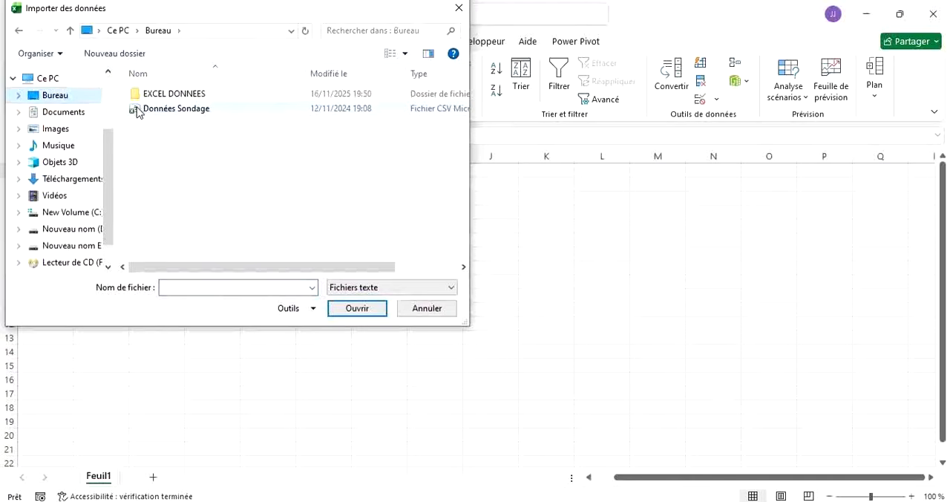
left_click(189, 111)
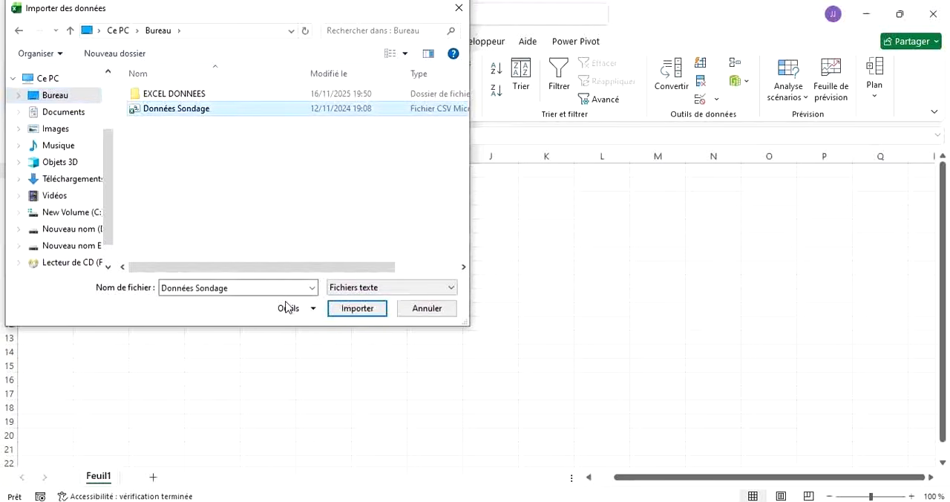
left_click(346, 309)
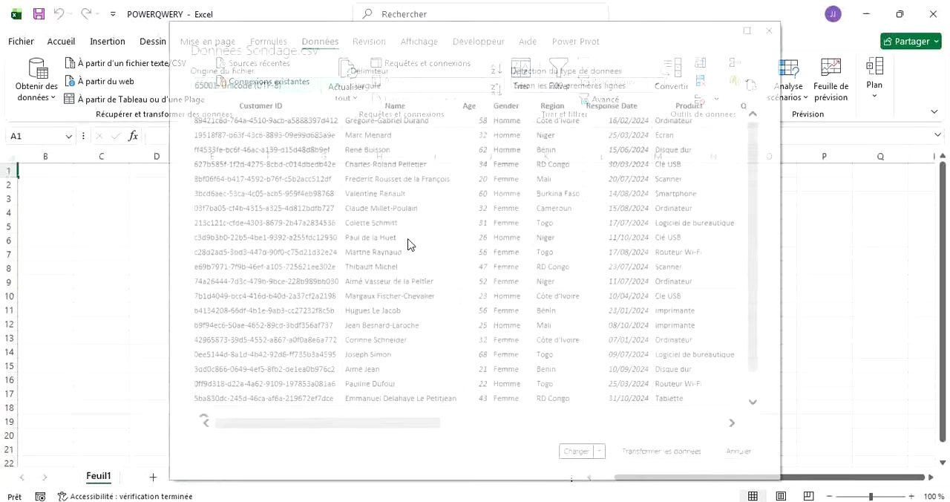
Check the Données Sondage.csv preview, load it into a new worksheet table, and look through the loaded columns.
scroll(448, 258, "down", 1)
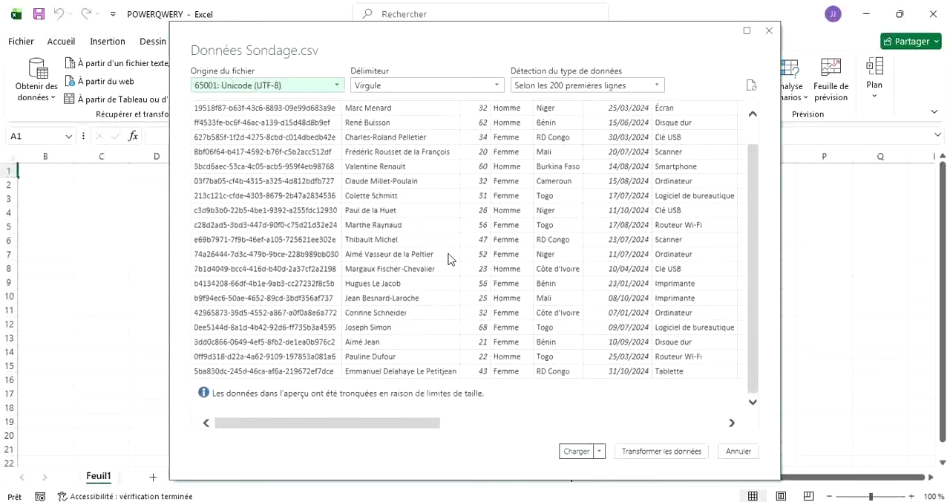
scroll(449, 258, "up", 1)
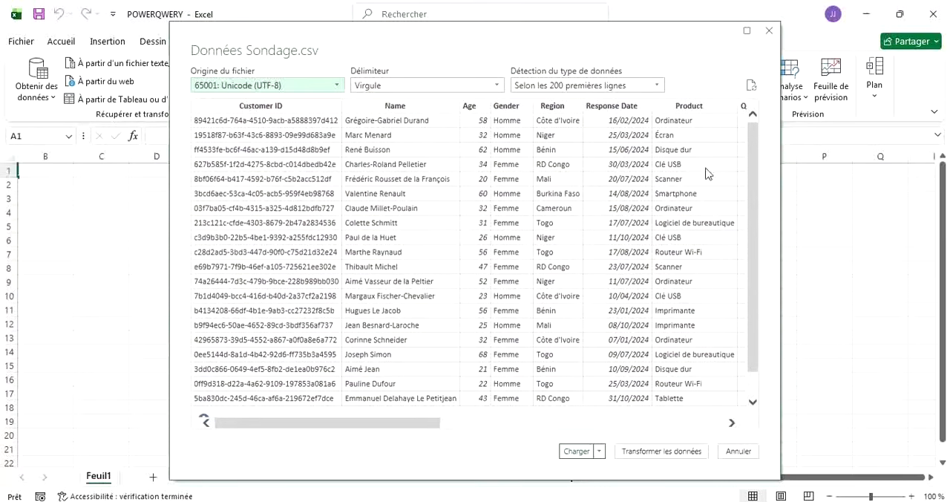
left_click_drag(751, 165, 754, 119)
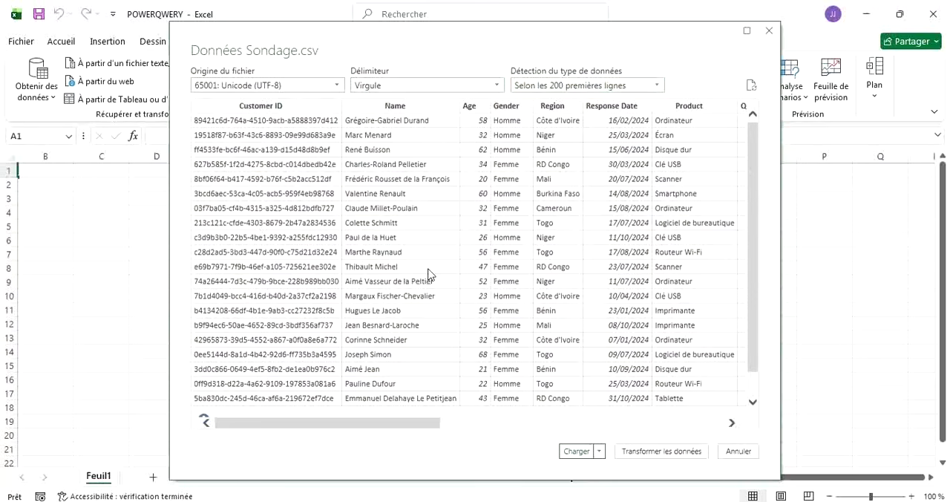
scroll(430, 275, "down", 1)
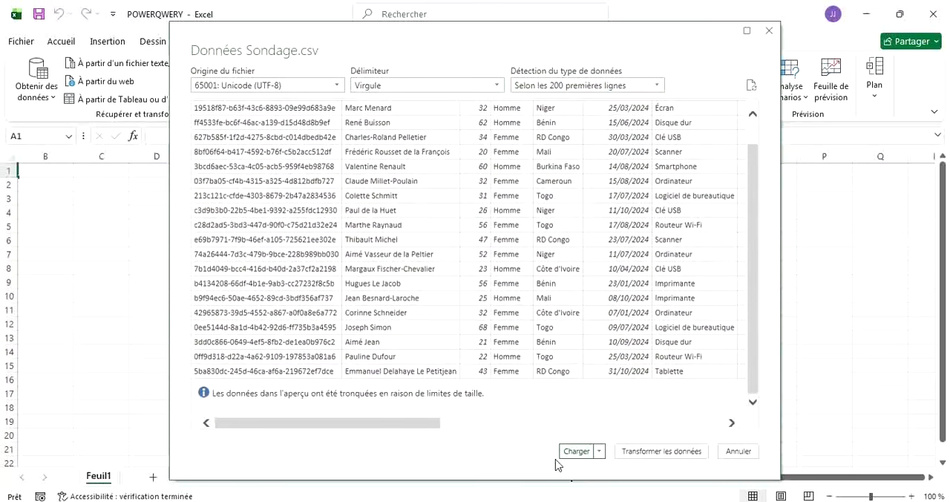
left_click(574, 451)
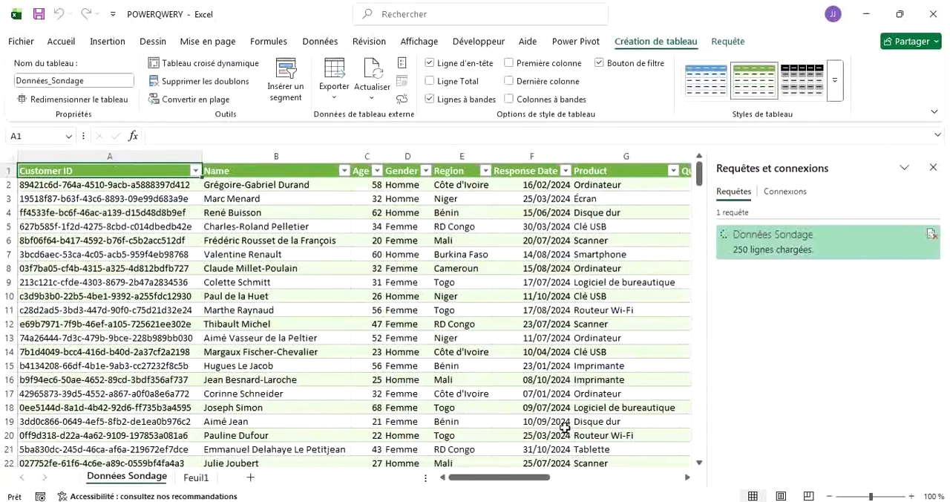
mouse_move(700, 184)
left_mouse_down()
mouse_move(711, 462)
mouse_move(702, 384)
mouse_move(704, 201)
mouse_move(714, 185)
mouse_move(715, 198)
mouse_move(698, 430)
mouse_move(698, 172)
left_mouse_up()
scroll(304, 249, "right", 6)
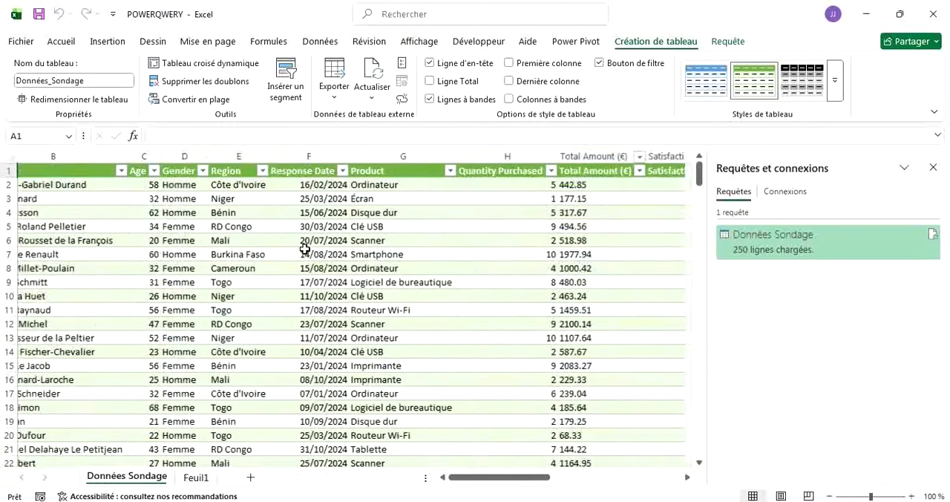
scroll(305, 249, "right", 2)
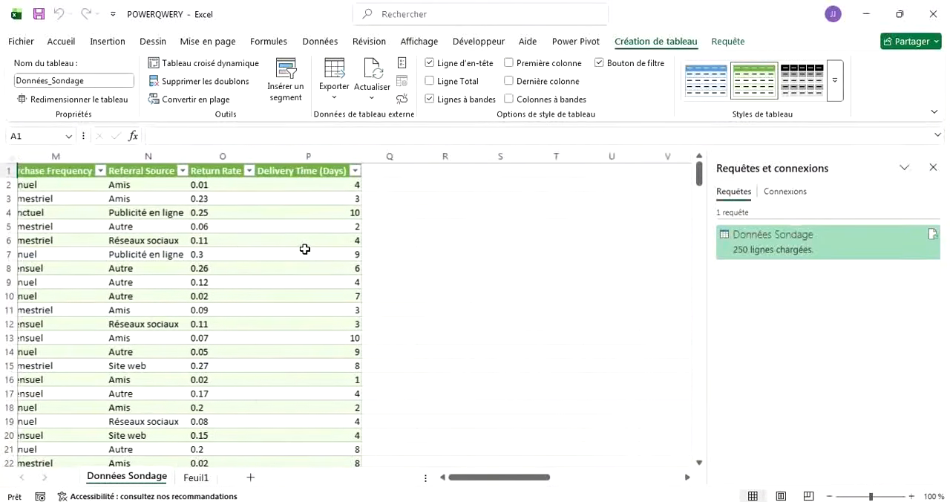
scroll(305, 250, "left", 4)
scroll(305, 250, "right", 1)
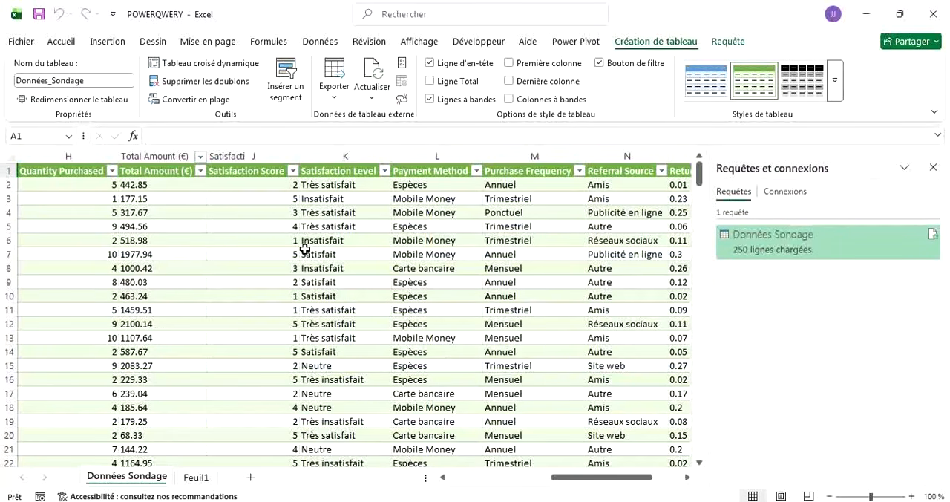
Start an import from an Excel workbook and choose bdd_clients_2024 in the Bureau folder as the source.
left_click(320, 41)
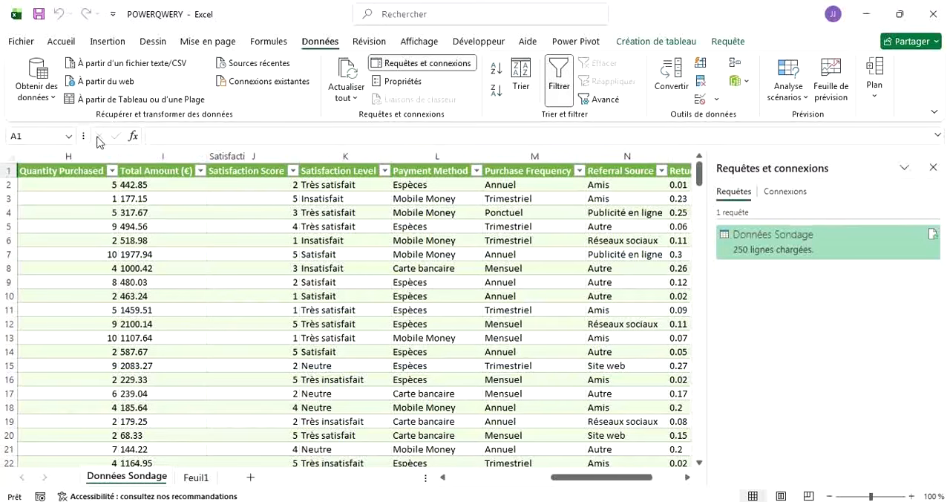
left_click(53, 102)
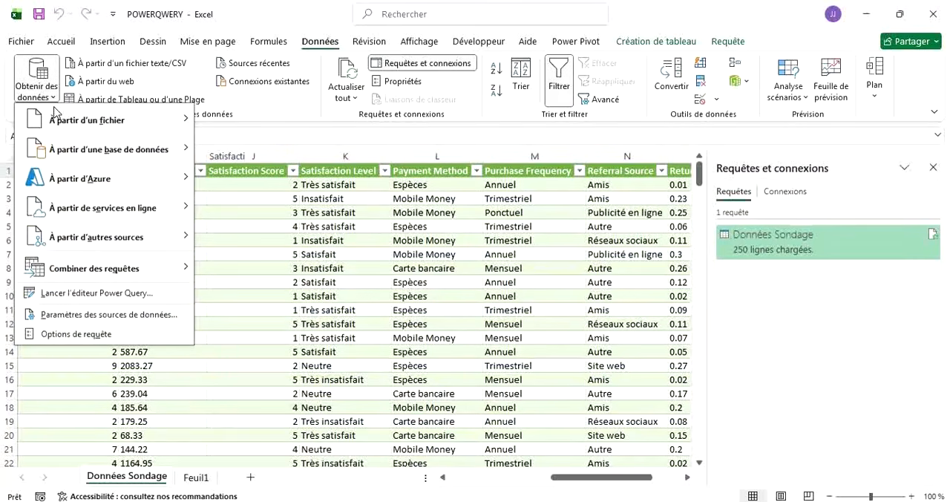
mouse_move(54, 112)
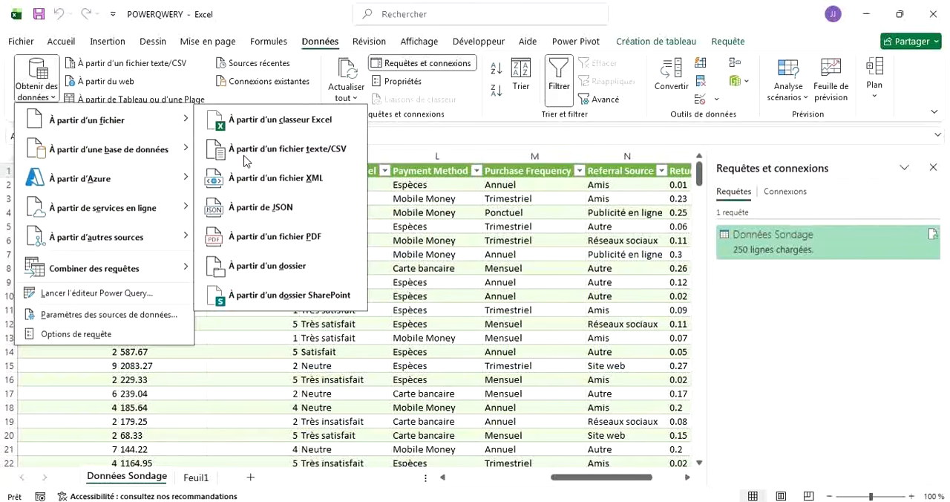
left_click(238, 130)
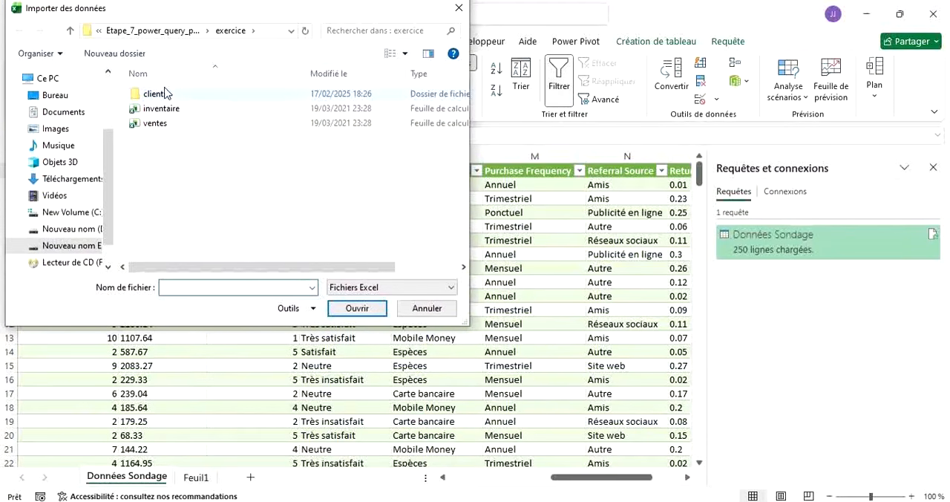
left_click(79, 101)
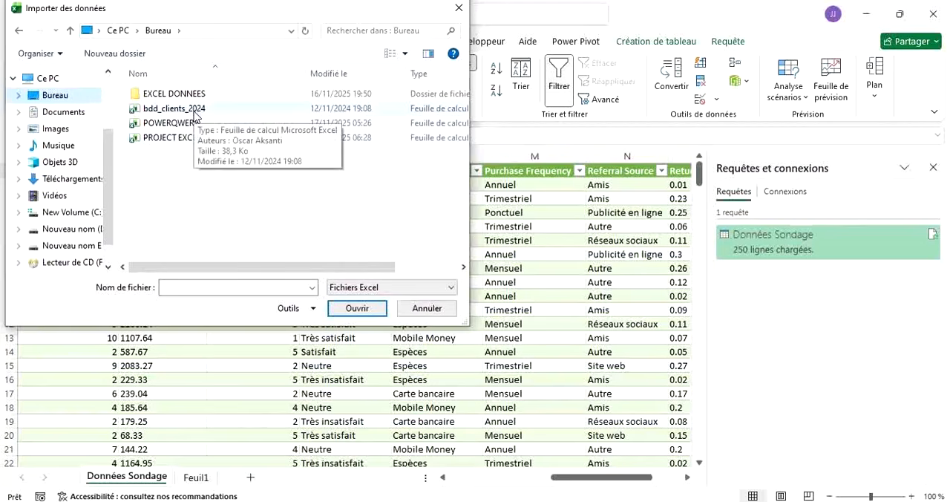
left_click(168, 115)
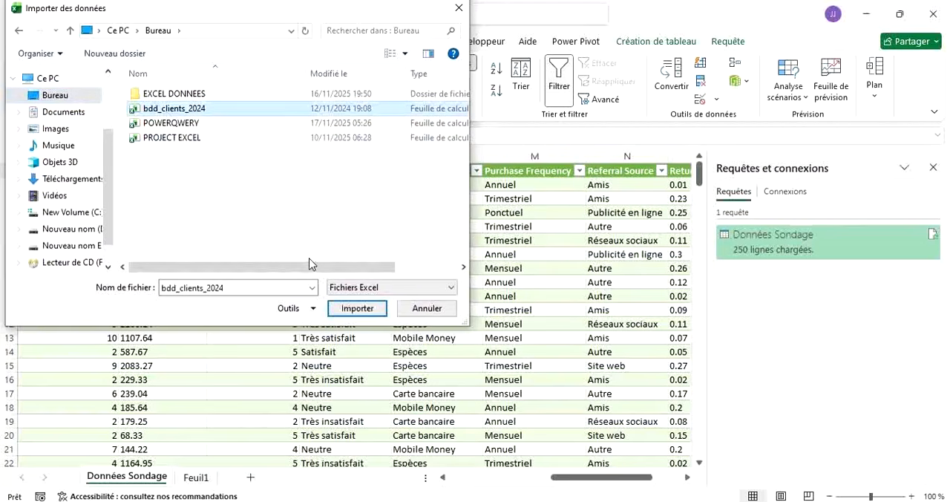
left_click(350, 310)
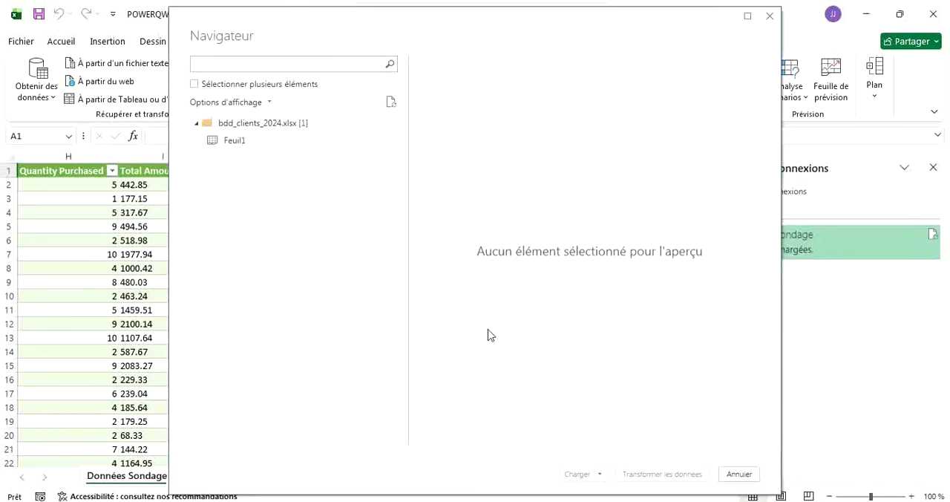
Preview the Feuil1 sheet of bdd_clients_2024.xlsx and load it into a new worksheet table.
left_click(249, 142)
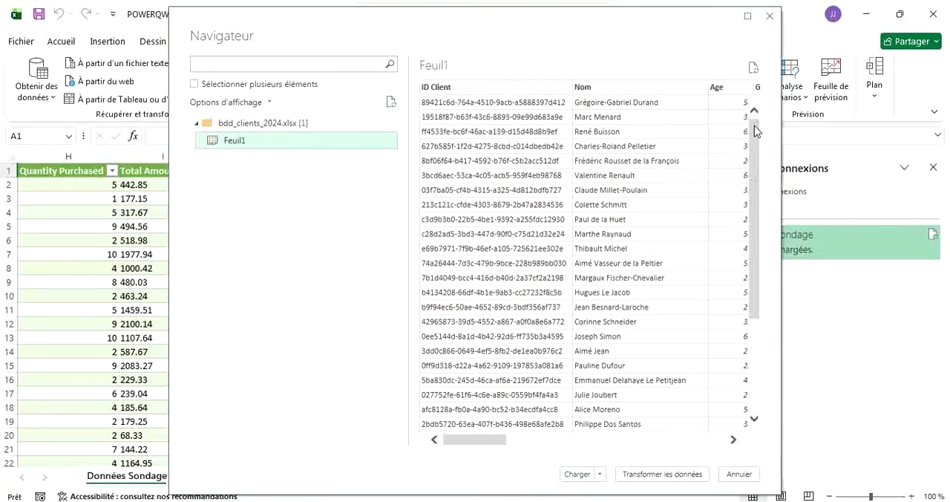
mouse_move(755, 130)
left_mouse_down()
mouse_move(764, 236)
mouse_move(775, 148)
mouse_move(765, 115)
left_mouse_up()
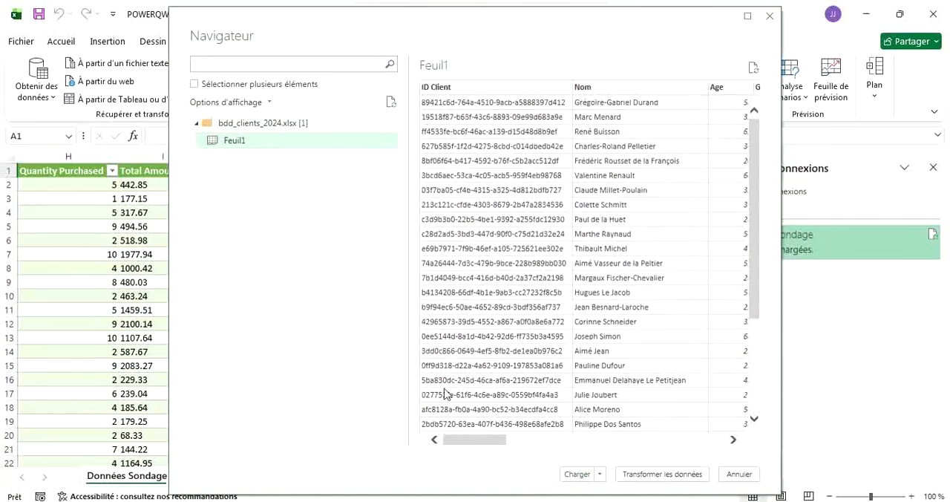
left_click_drag(478, 449, 451, 444)
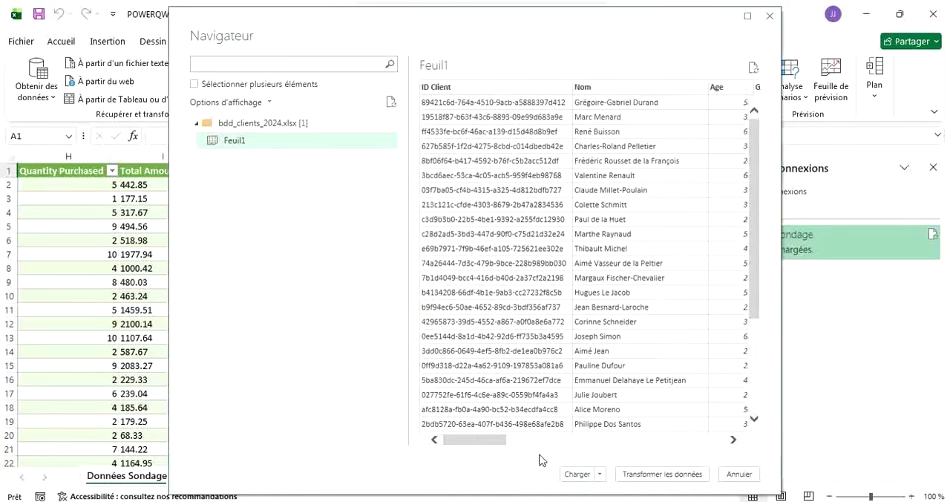
left_click(577, 475)
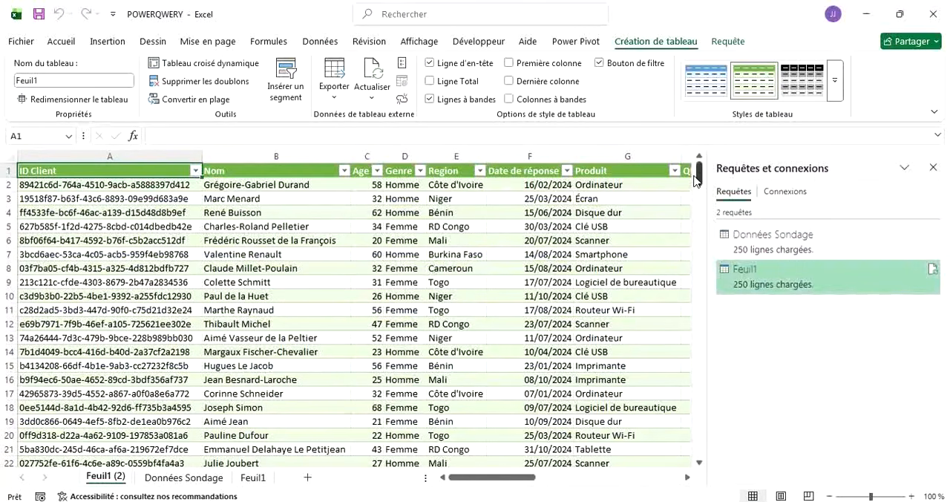
mouse_move(701, 182)
left_mouse_down()
mouse_move(701, 438)
mouse_move(698, 176)
left_mouse_up()
mouse_move(458, 477)
left_mouse_down()
mouse_move(564, 487)
mouse_move(455, 483)
left_mouse_up()
Start an import from a folder, choose EXCEL DONNEES on the Bureau as the source, and review the files in its preview.
left_click(312, 46)
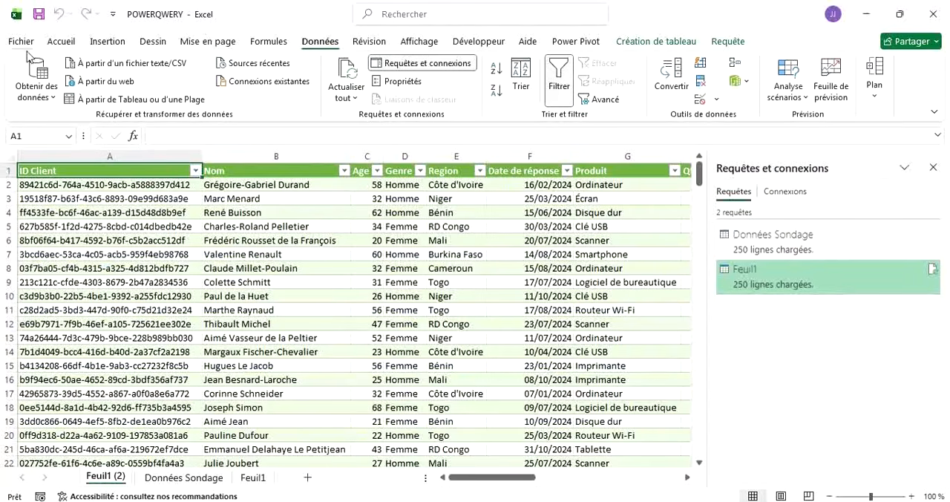
left_click(36, 82)
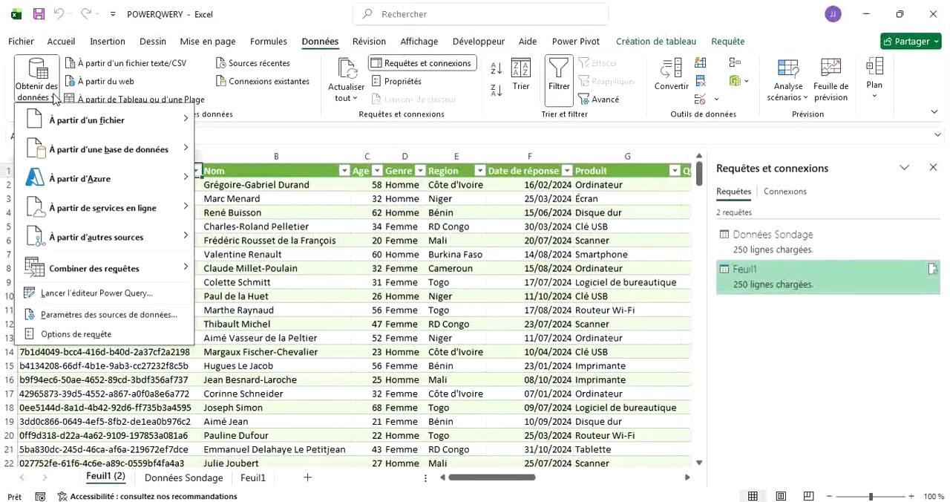
mouse_move(32, 128)
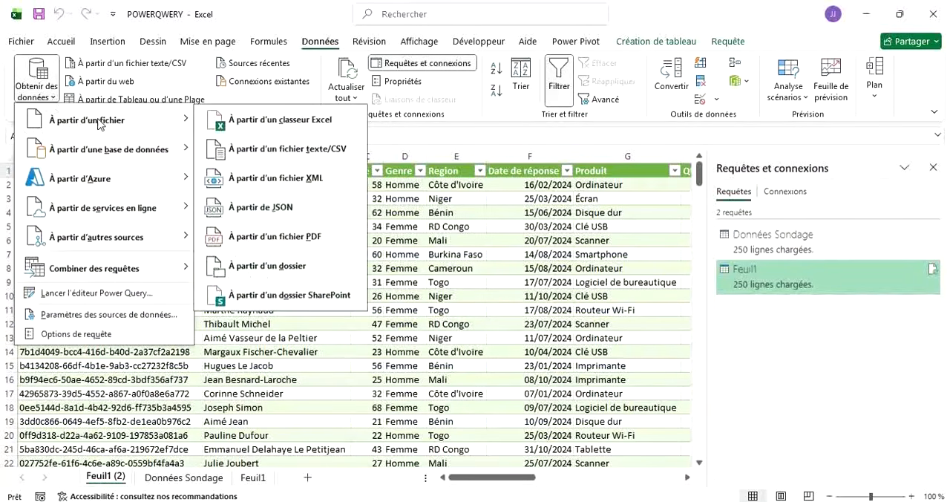
mouse_move(88, 149)
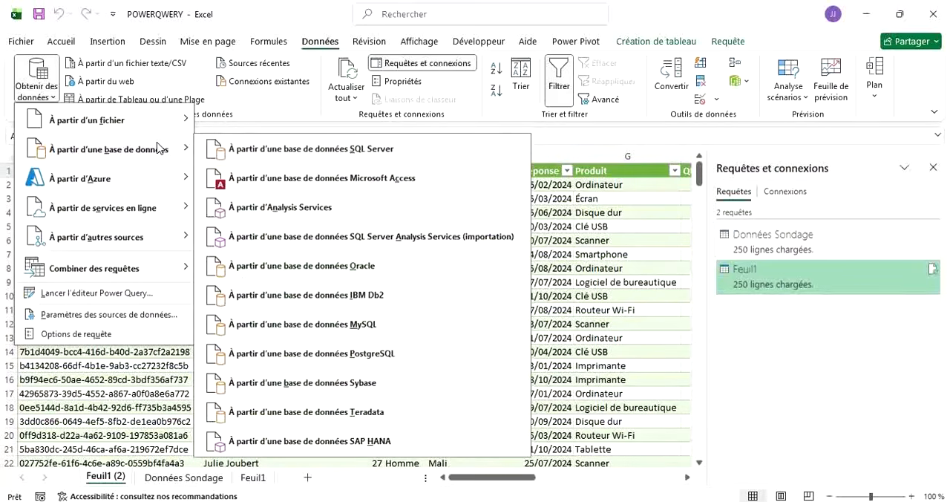
mouse_move(120, 127)
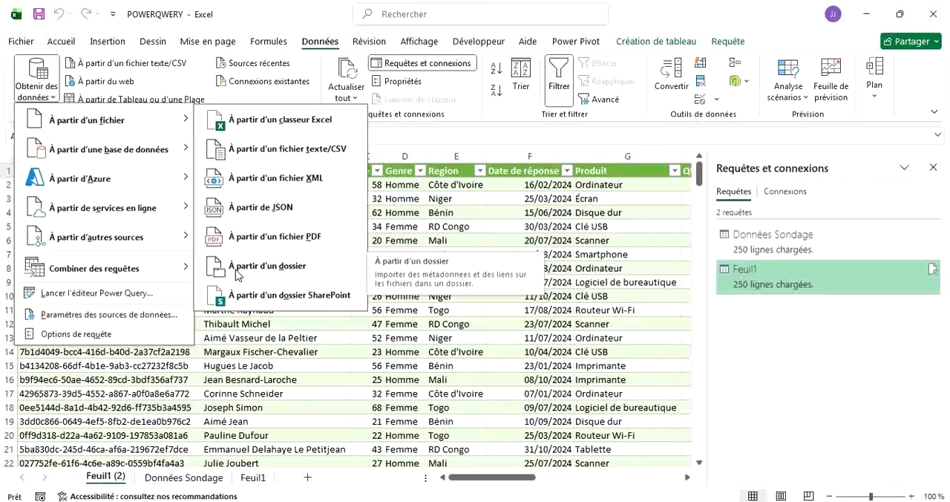
left_click(236, 273)
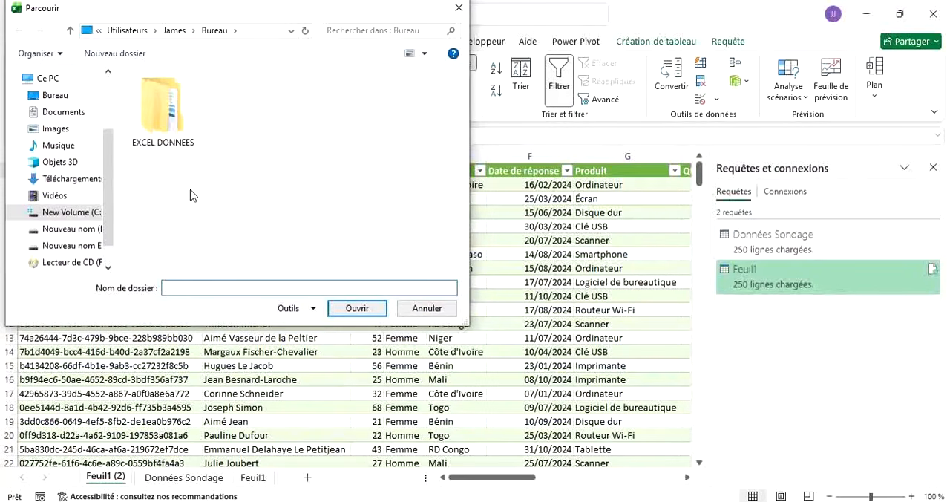
left_click(54, 97)
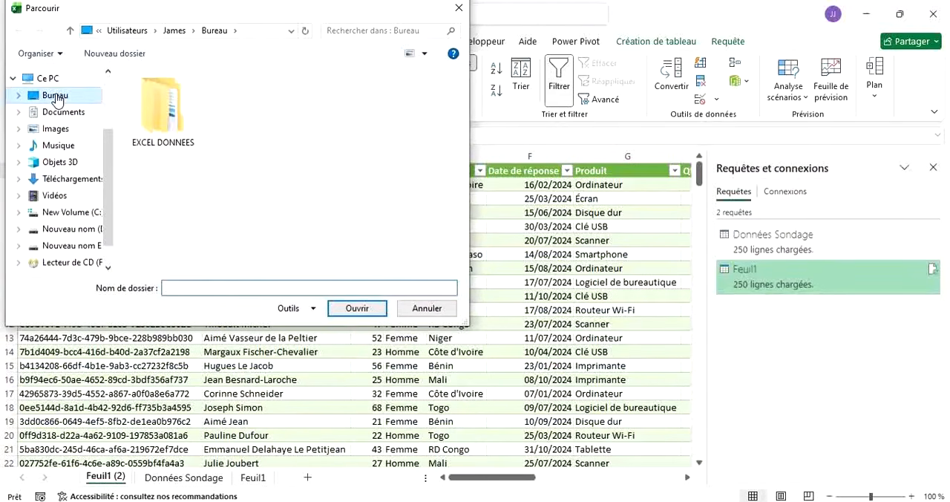
left_click(139, 96)
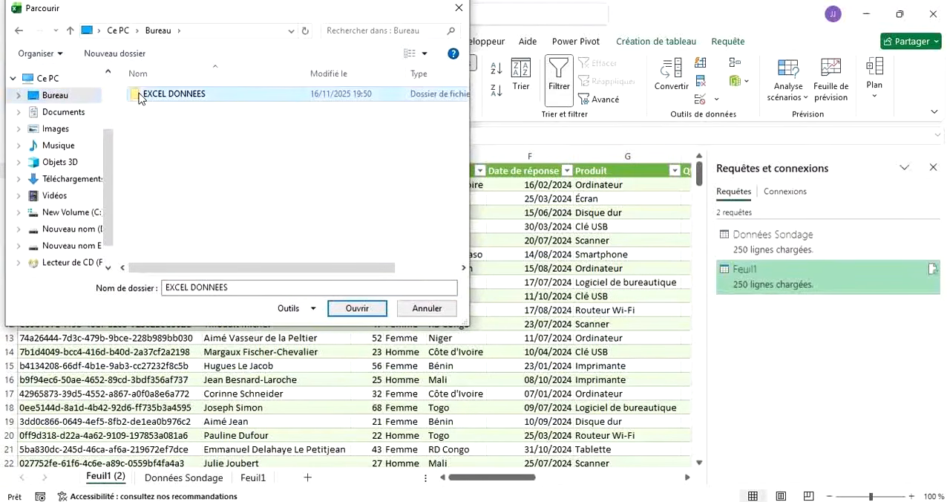
left_click(336, 313)
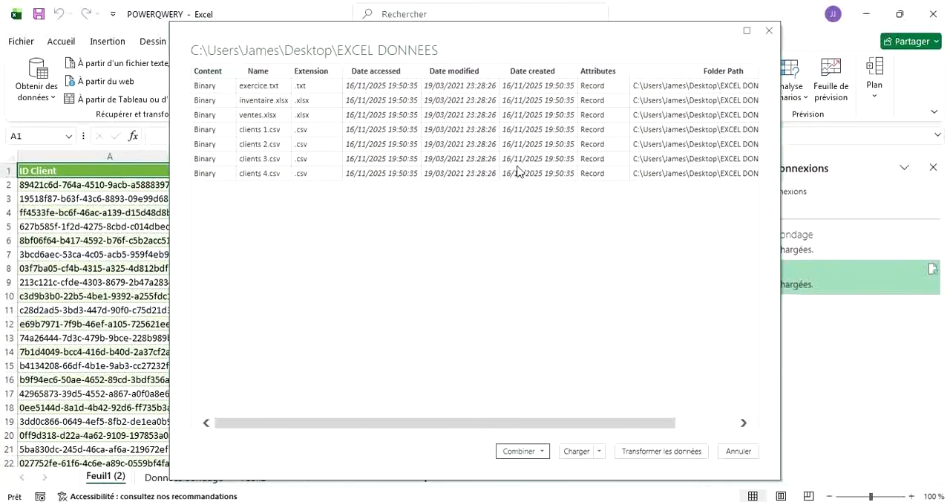
scroll(512, 190, "right", 3)
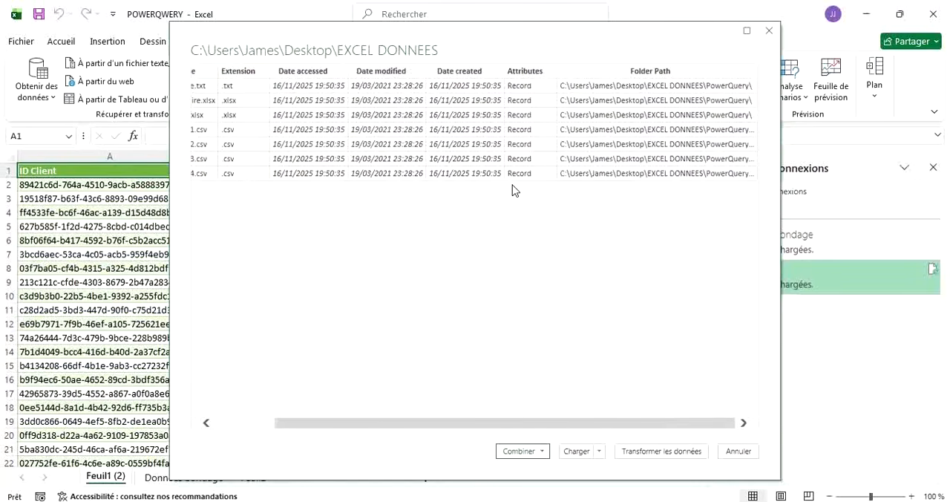
scroll(512, 190, "left", 3)
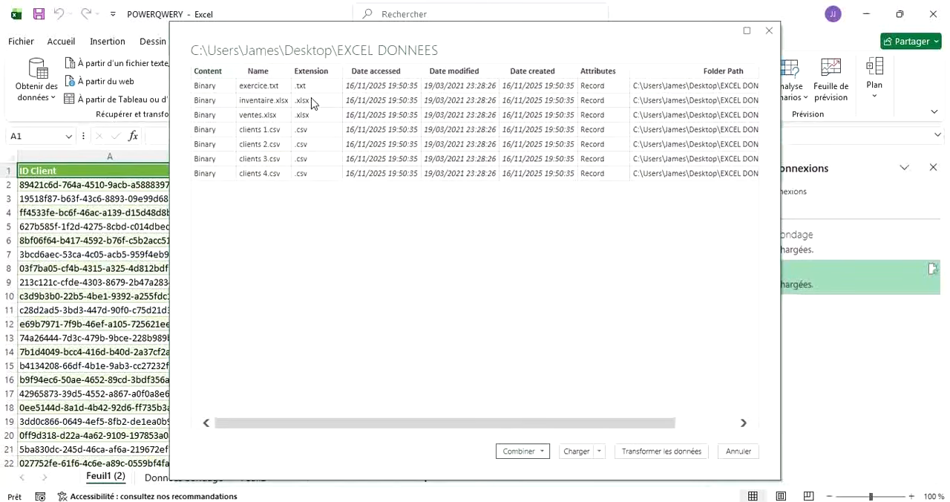
left_click(542, 451)
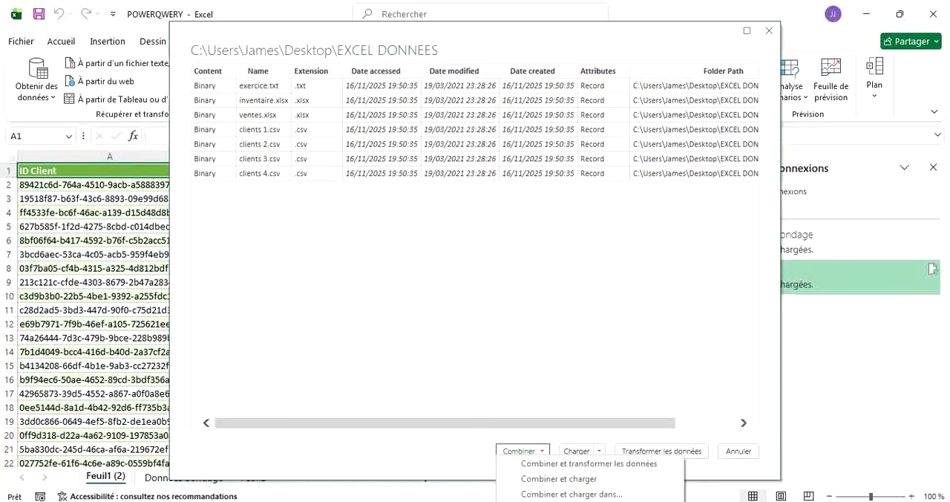
left_click(547, 439)
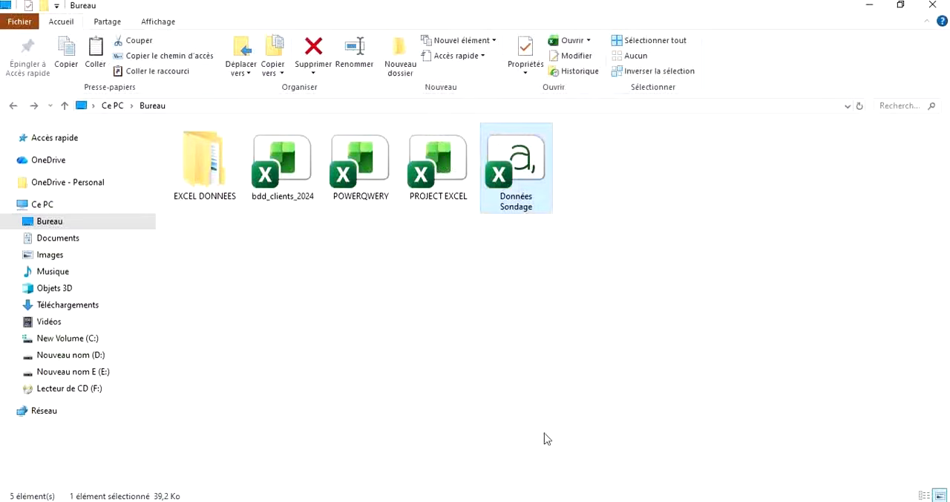
Switch to File Explorer and move the exercice, inventaire and ventes files from the PowerQuery subfolder up into EXCEL DONNEES.
double_click(205, 157)
double_click(205, 156)
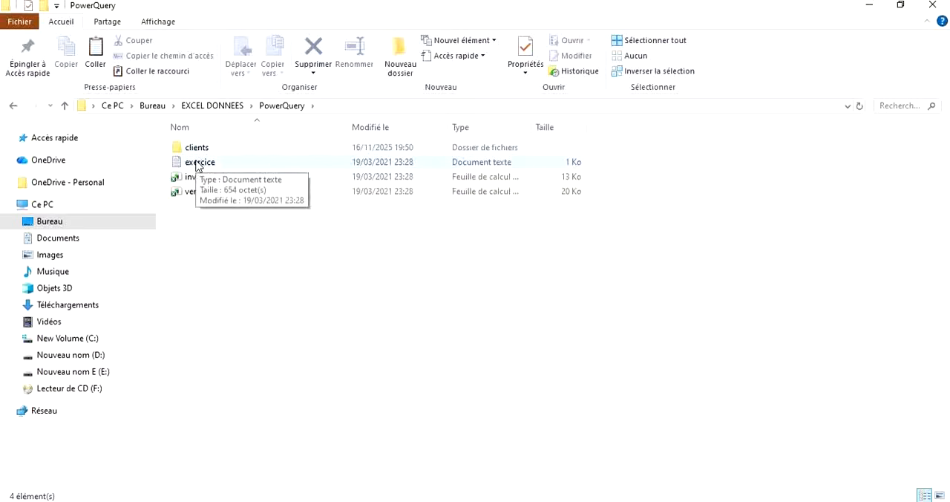
key("ctrl+a")
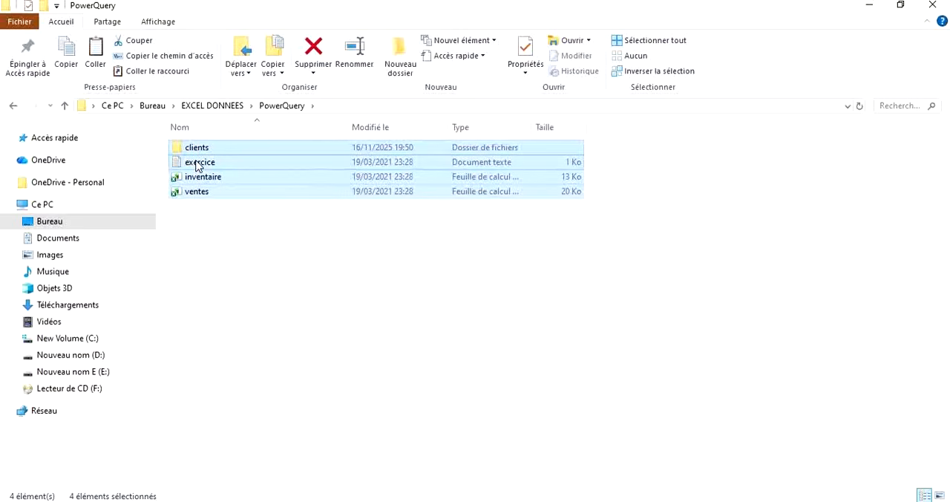
left_click(197, 165)
left_click(196, 178, "ctrl")
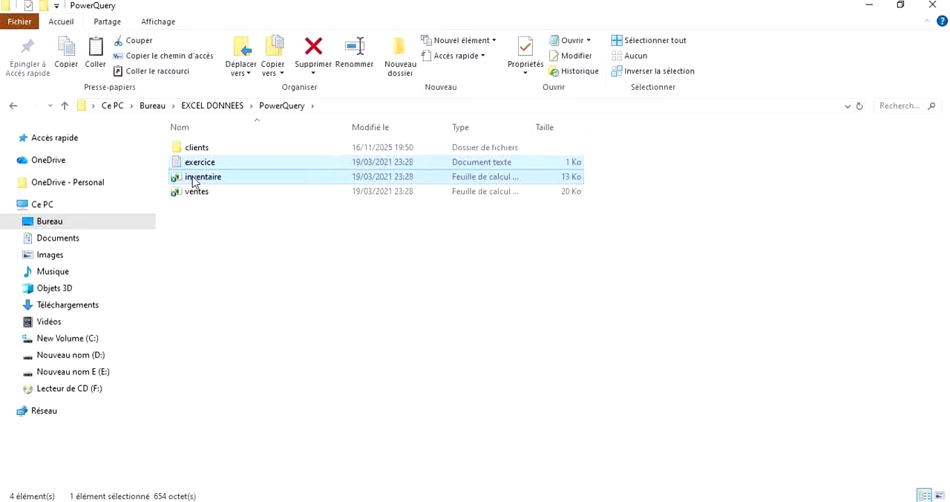
left_click(192, 193, "ctrl")
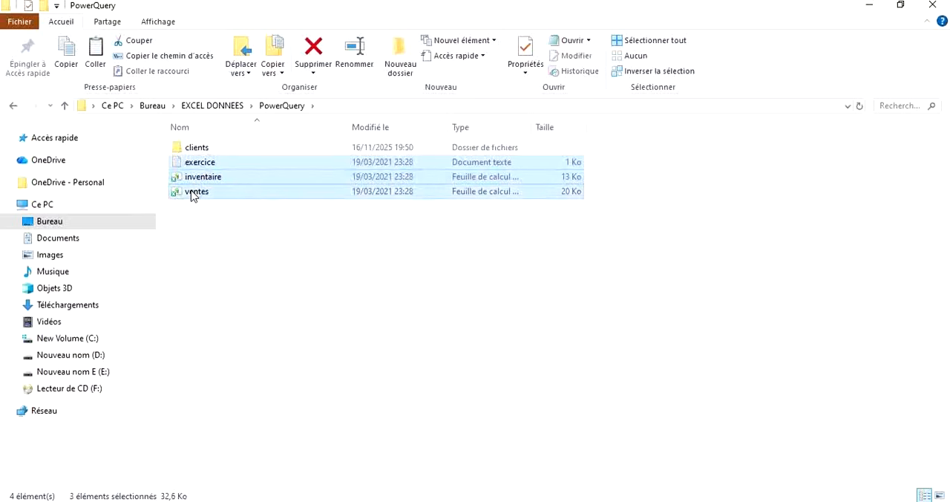
left_click(13, 106)
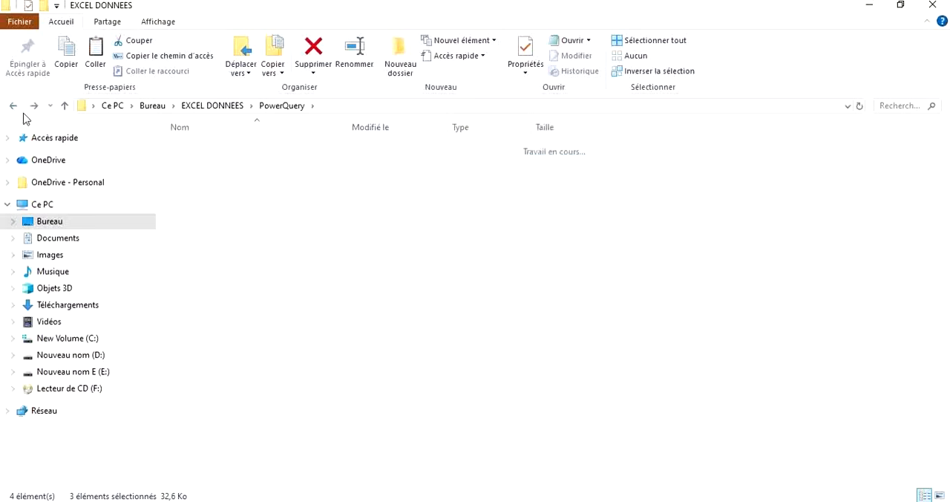
key("ctrl+v")
left_click(334, 296)
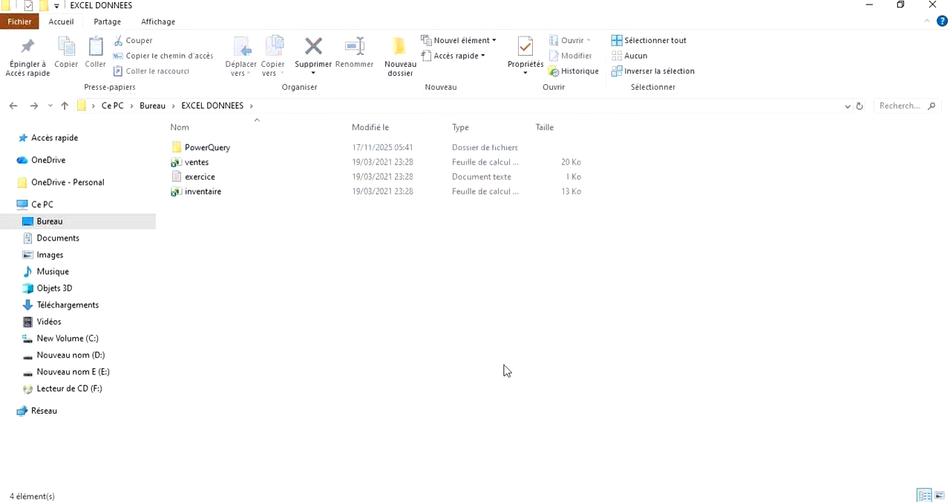
Switch back to the POWERQWERY workbook in Excel and cancel the pending EXCEL DONNEES folder import.
left_click(490, 501)
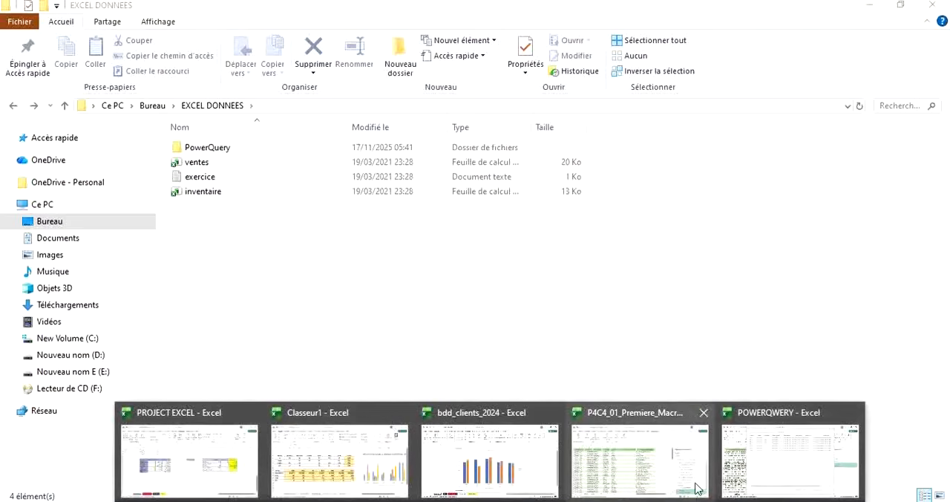
left_click(767, 479)
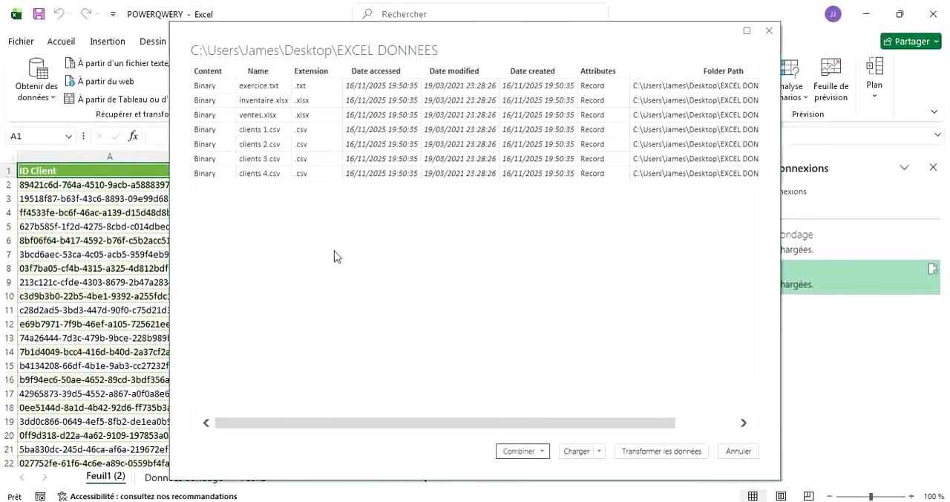
left_click(738, 450)
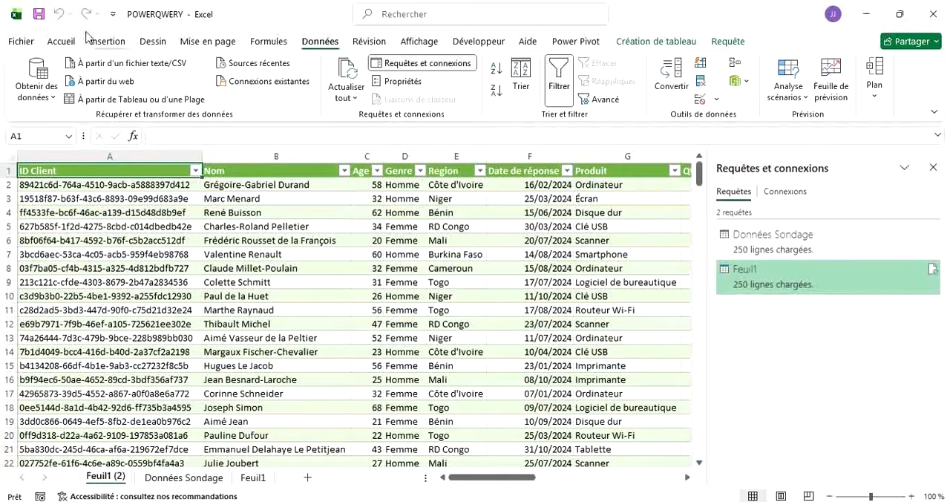
Start a new import from a folder and choose the clients folder inside EXCEL DONNEES\PowerQuery as the source.
left_click(43, 90)
mouse_move(65, 113)
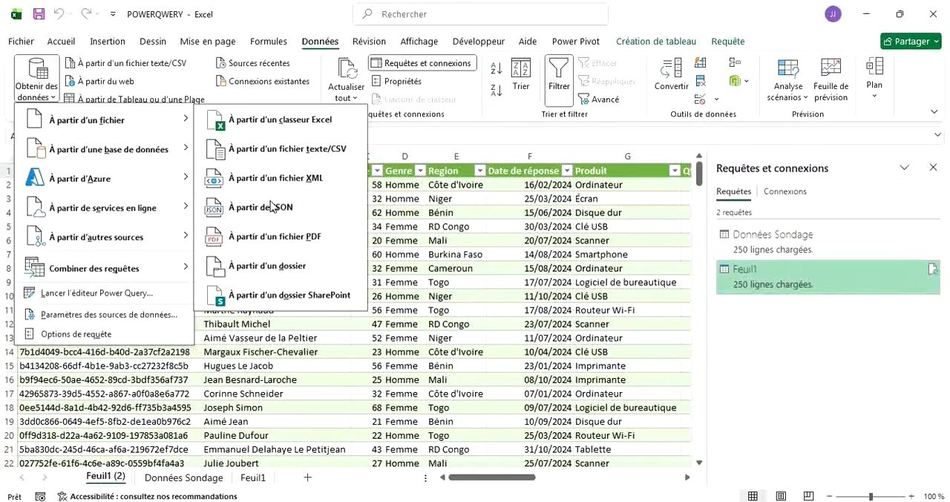
left_click(265, 268)
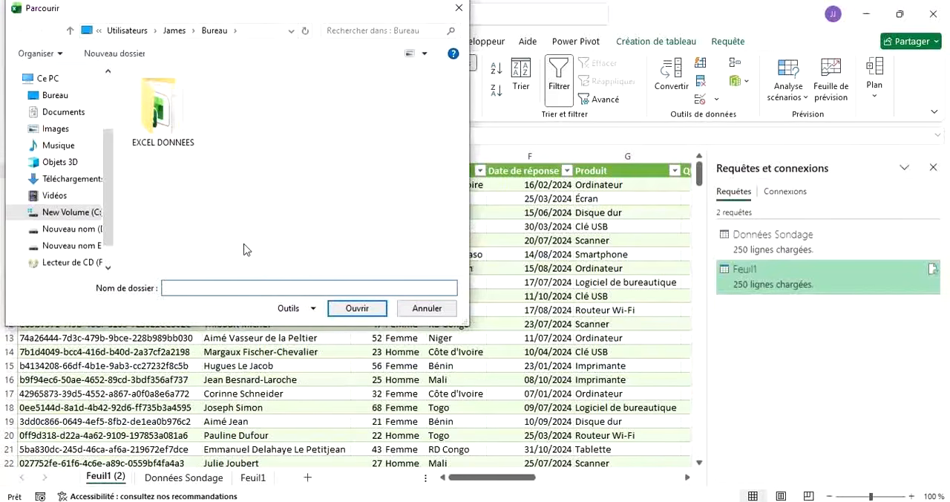
double_click(136, 102)
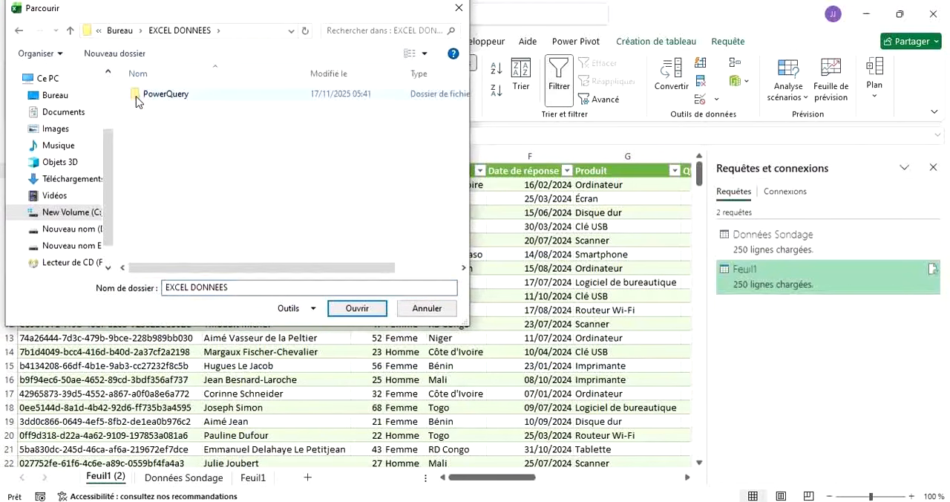
left_click(136, 98)
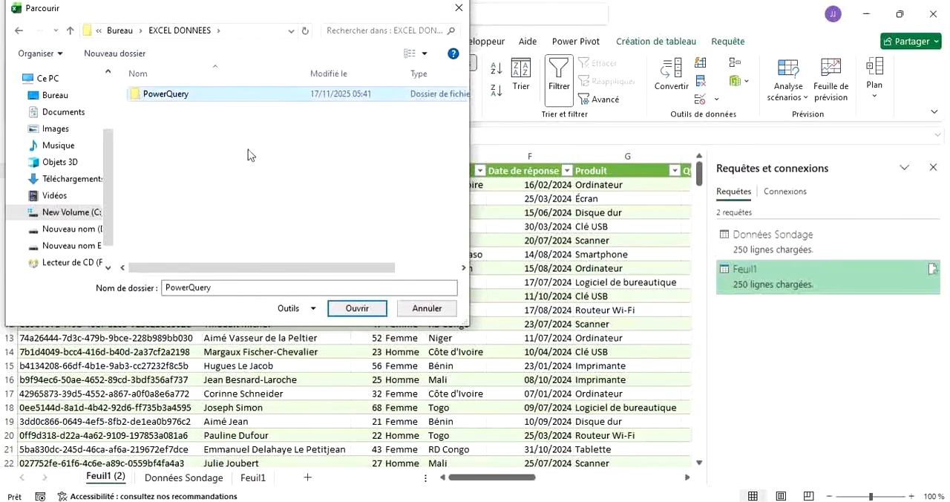
double_click(190, 94)
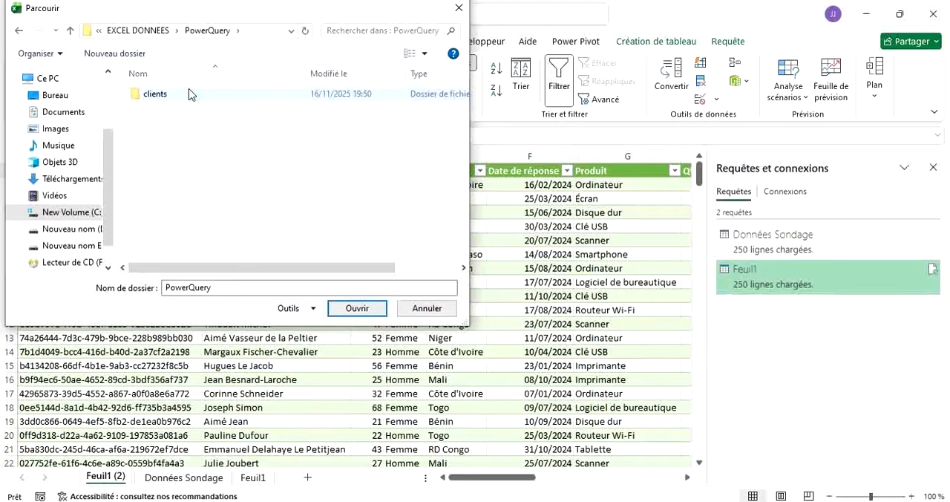
left_click(189, 94)
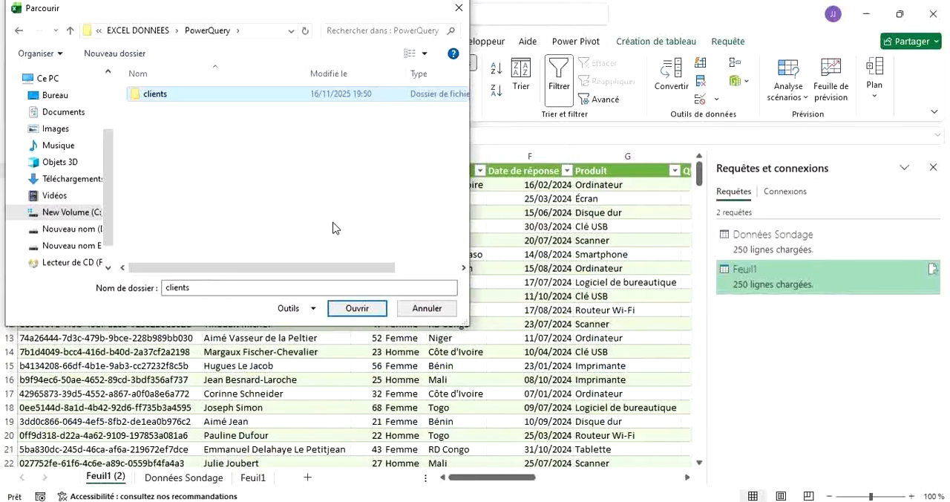
left_click(350, 308)
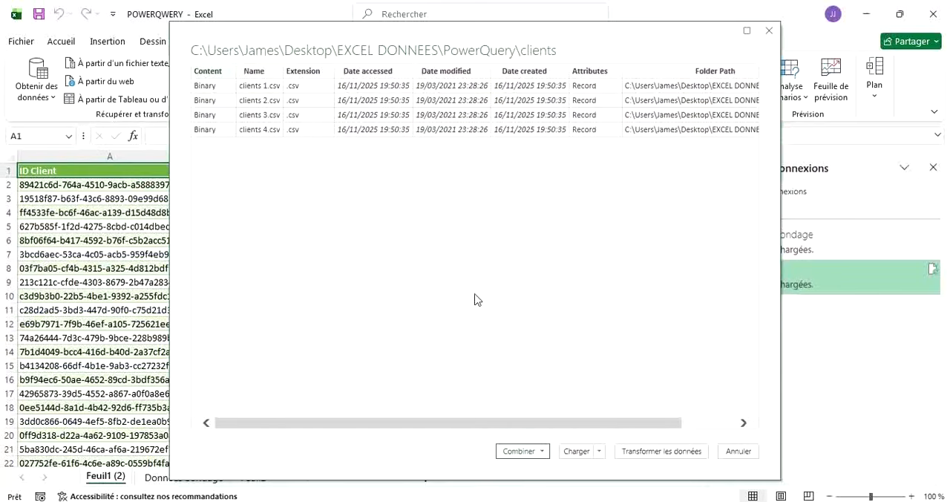
Check the clients folder's file list, then combine and load its CSV files using the first file as the example.
scroll(689, 125, "right", 3)
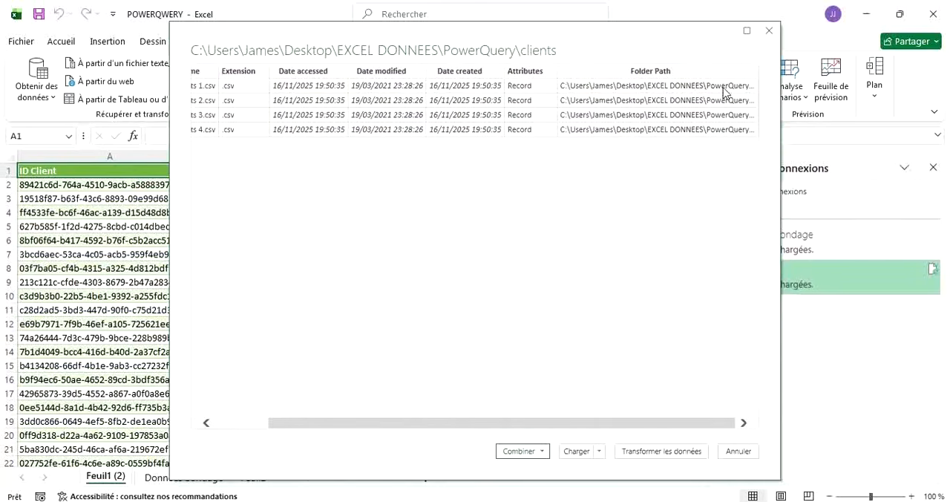
scroll(482, 160, "left", 2)
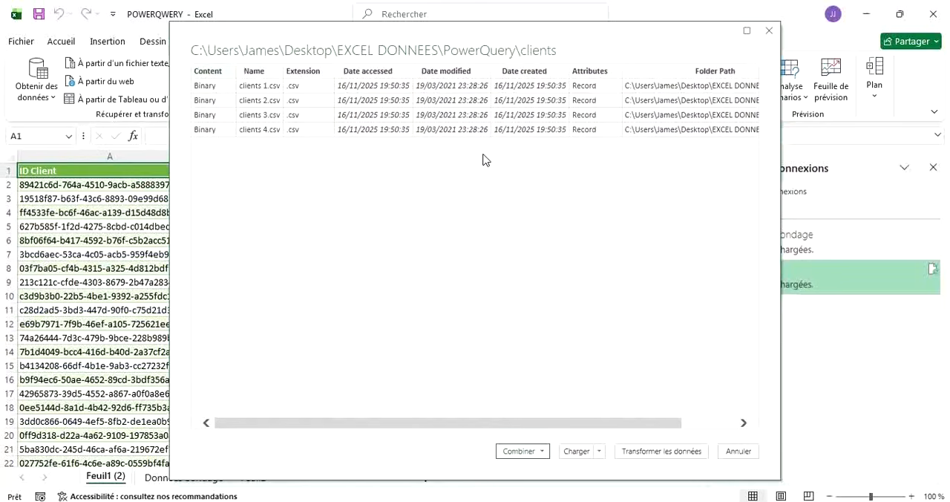
left_click(542, 452)
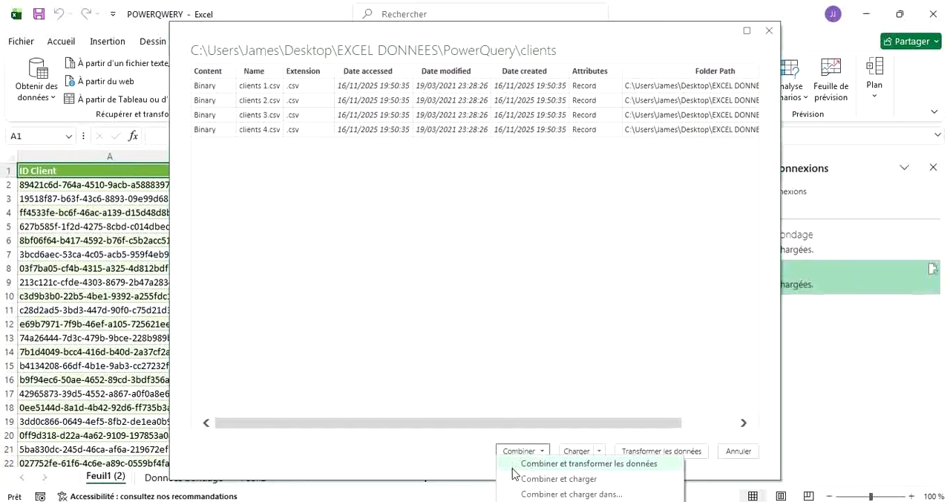
left_click(551, 481)
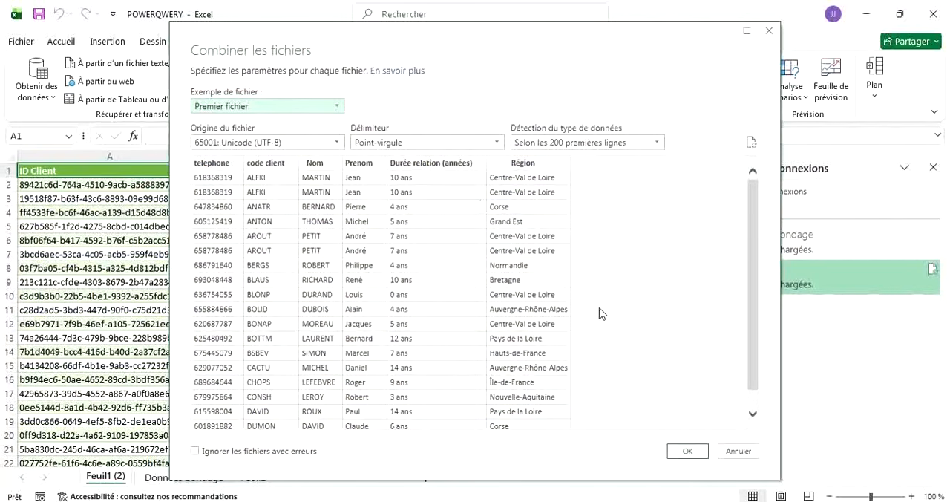
scroll(627, 323, "down", 1)
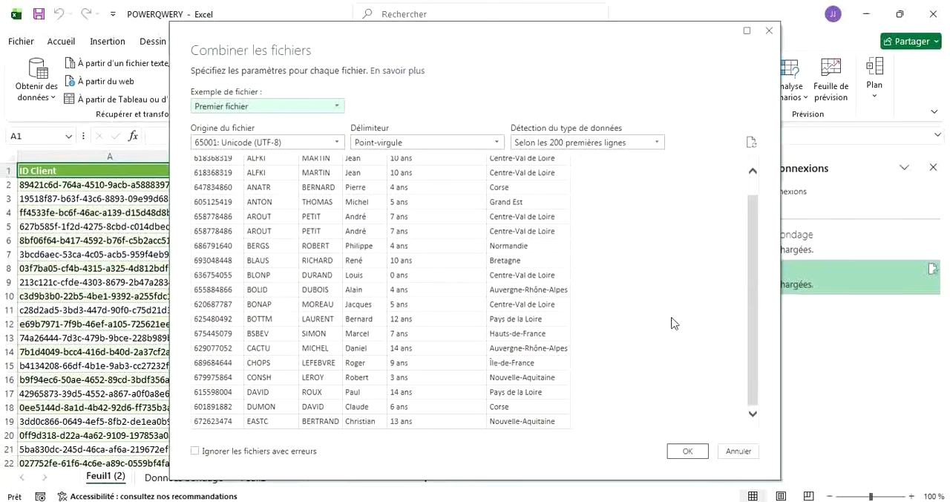
left_click(688, 451)
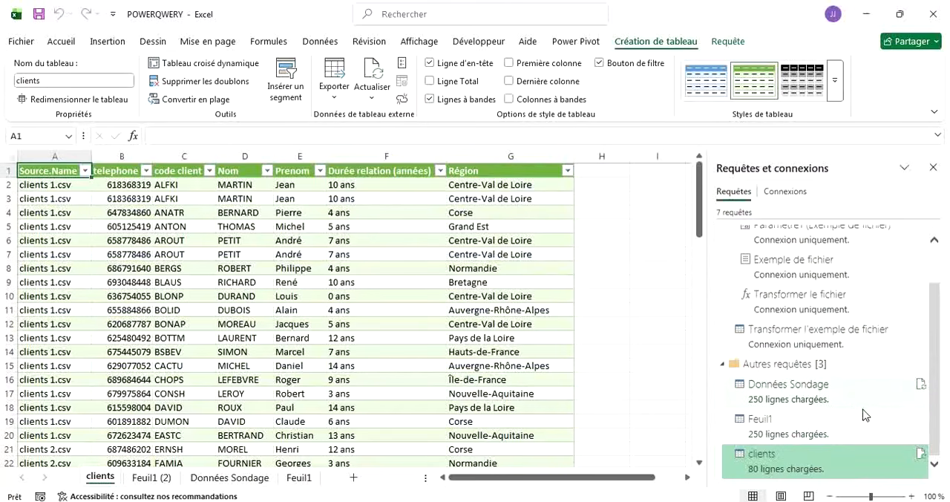
Look through the combined clients table from first to last row, checking which source file each row comes from.
mouse_move(863, 405)
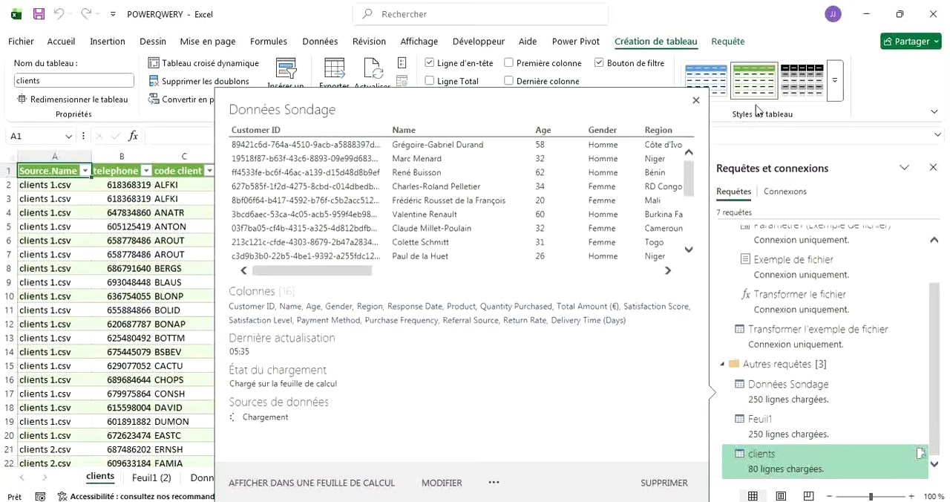
left_click(697, 100)
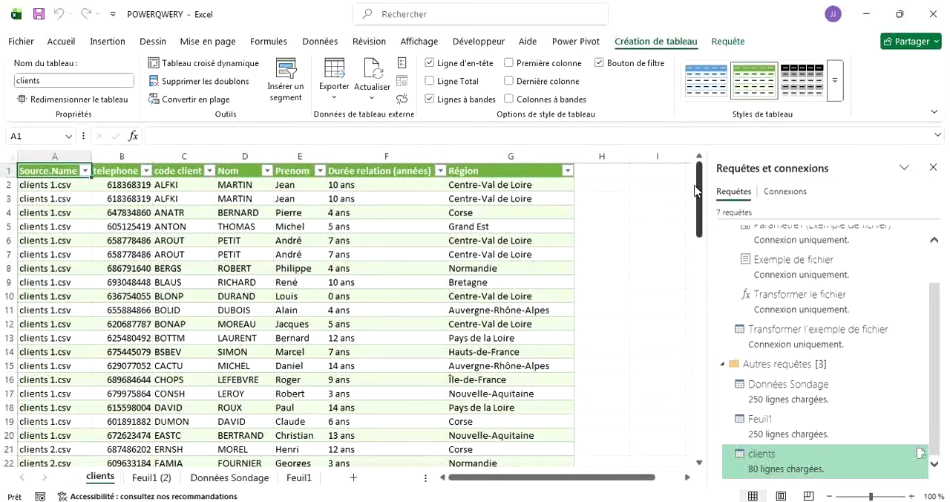
left_click_drag(700, 191, 697, 464)
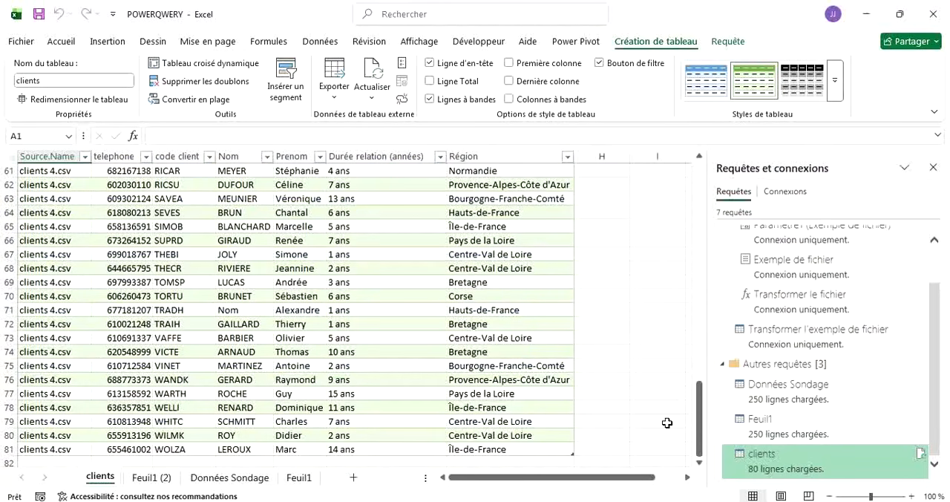
left_click(698, 435)
left_click_drag(698, 435, 677, 192)
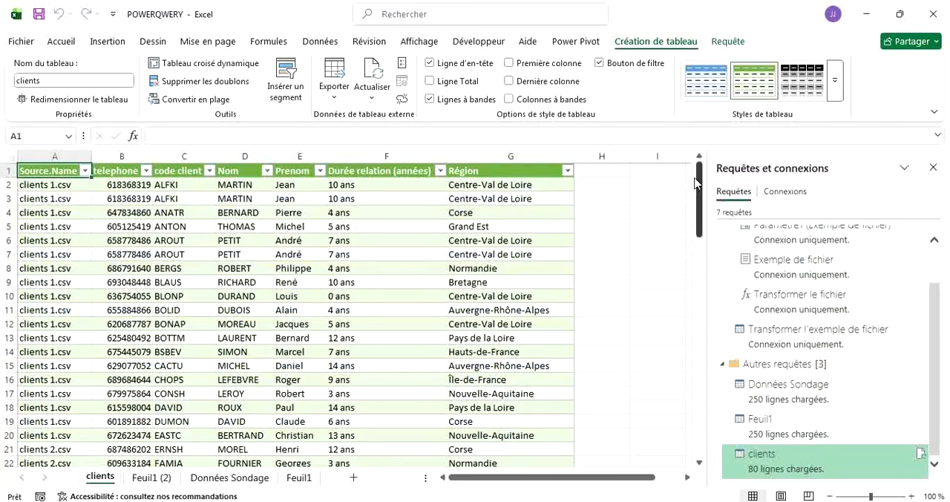
left_click_drag(699, 184, 700, 269)
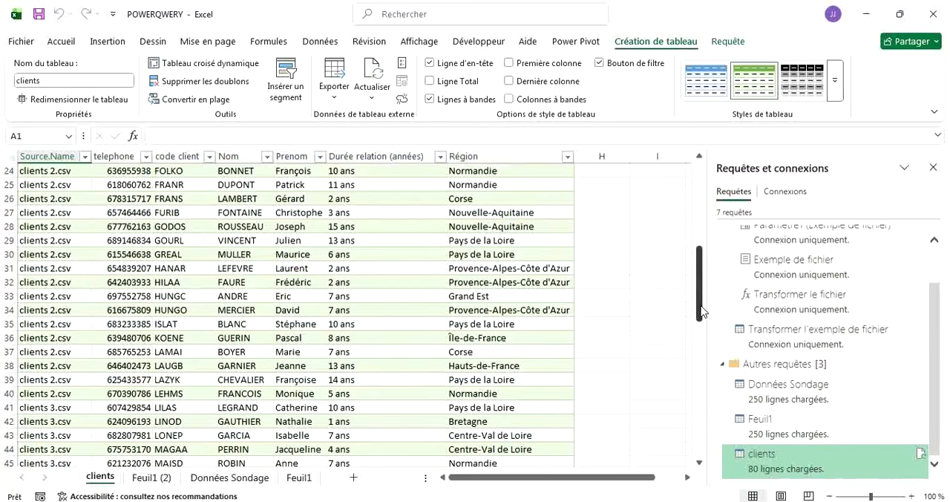
left_click_drag(702, 312, 704, 201)
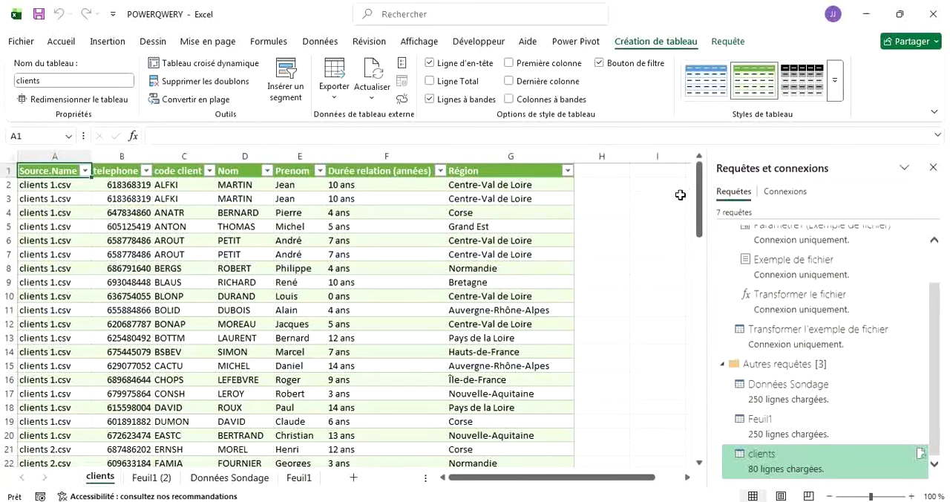
left_click_drag(699, 197, 699, 434)
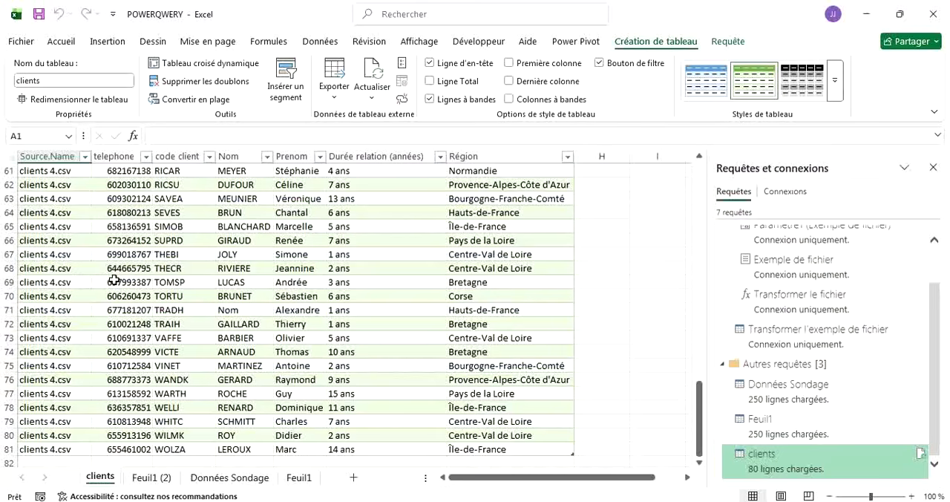
Filter the clients table's Source.Name column to show only the rows from clients 4.csv.
left_click(84, 158)
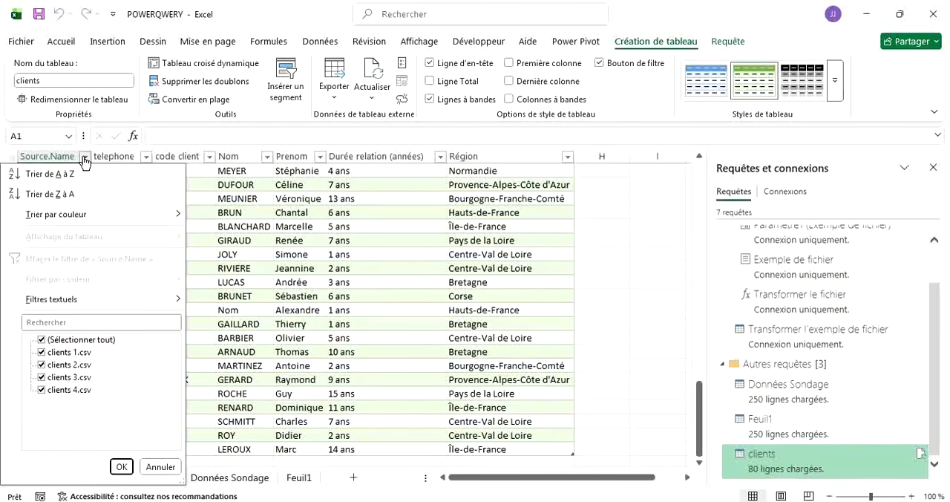
left_click(46, 341)
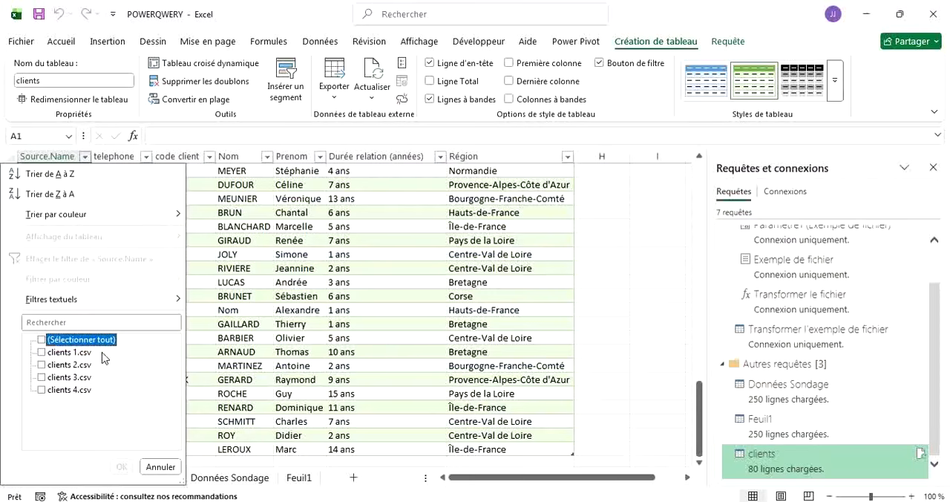
left_click(41, 390)
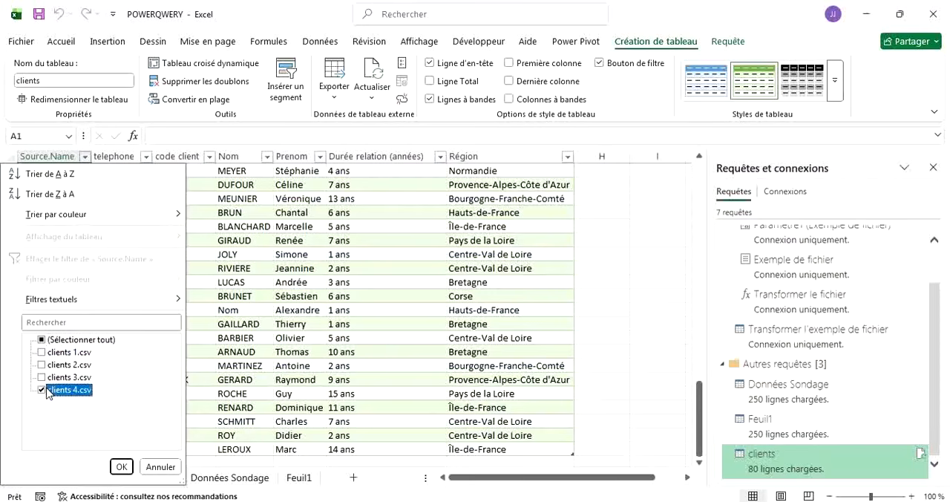
left_click(121, 466)
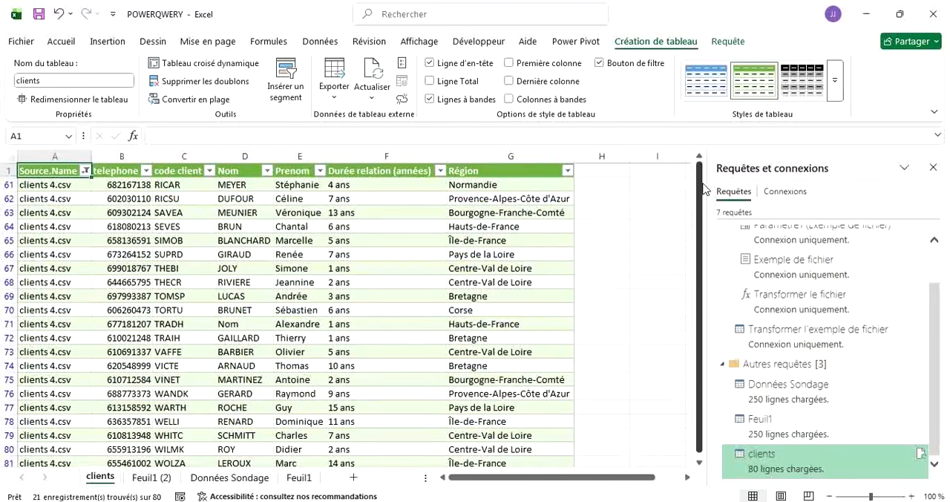
Count the filtered clients 4.csv rows in A82 with a SOUS.TOTAL formula using function 3 (NBVAL) on A61:A81.
left_click_drag(702, 191, 705, 240)
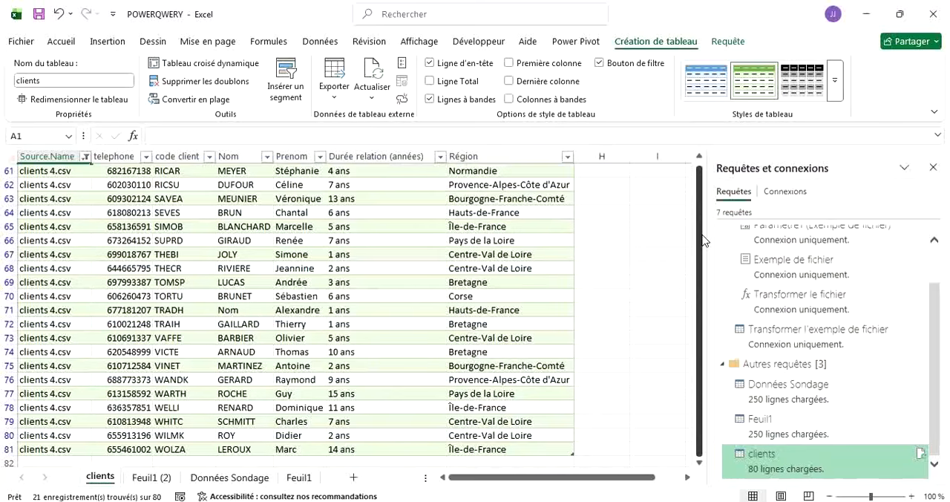
mouse_move(700, 252)
left_mouse_down()
mouse_move(699, 199)
mouse_move(698, 265)
left_mouse_up()
left_click(701, 277)
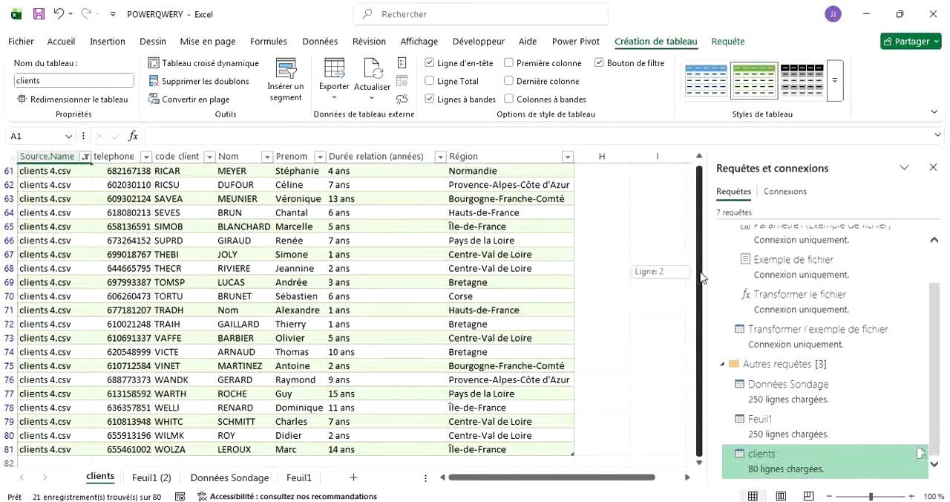
left_click(80, 460)
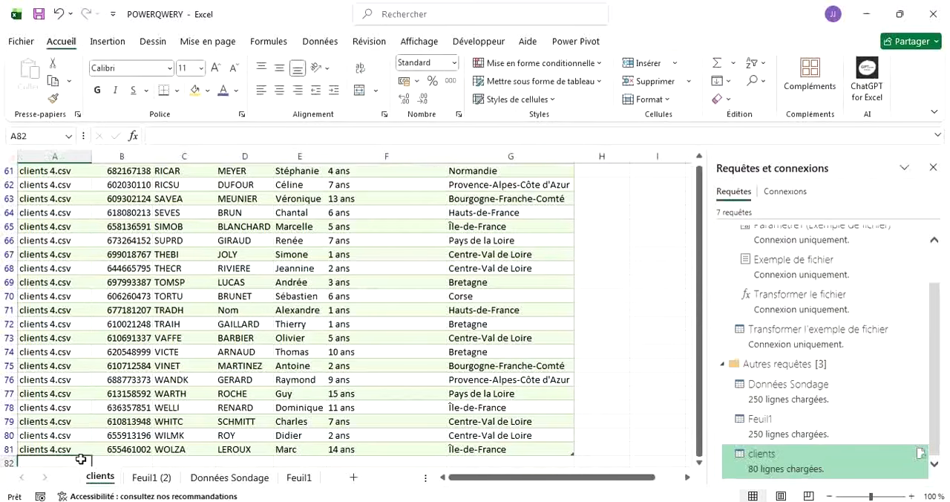
type("=")
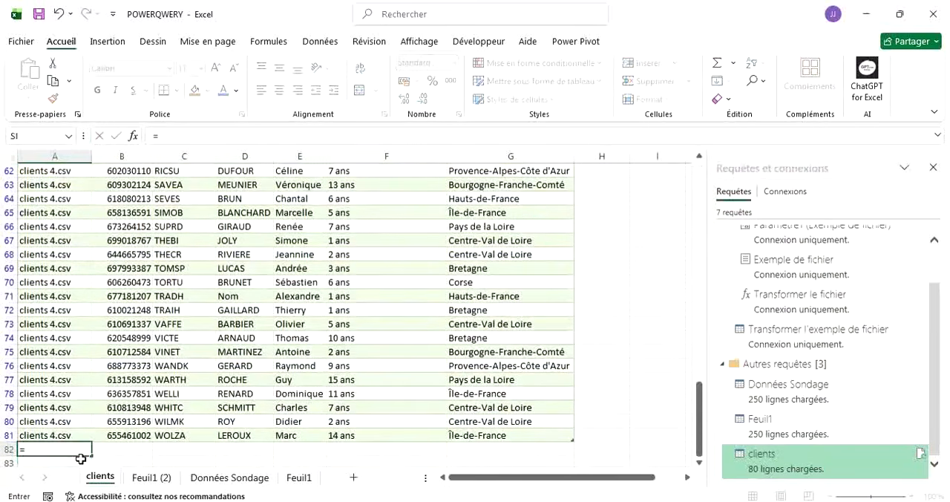
type("Sous")
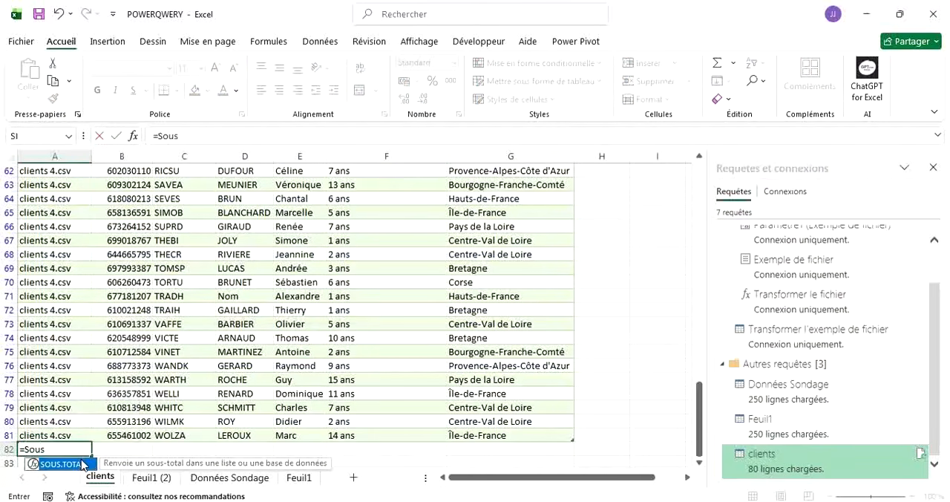
double_click(59, 464)
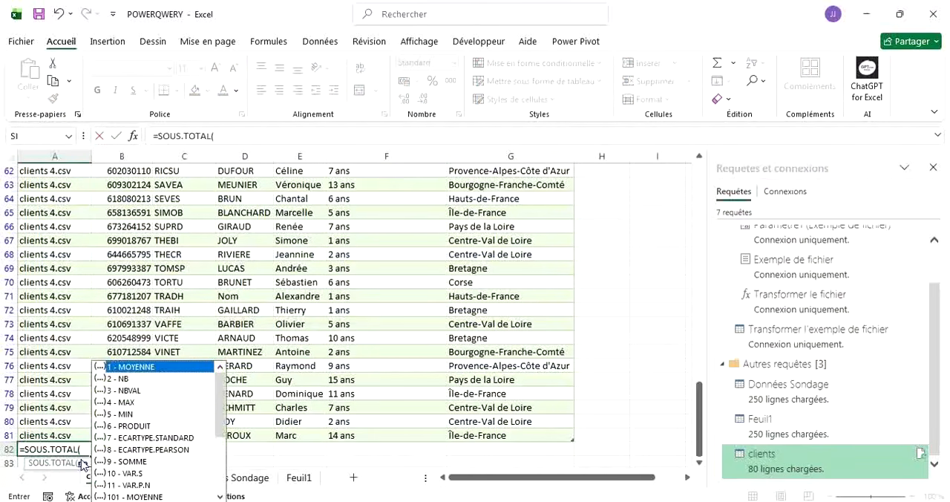
left_click(134, 392)
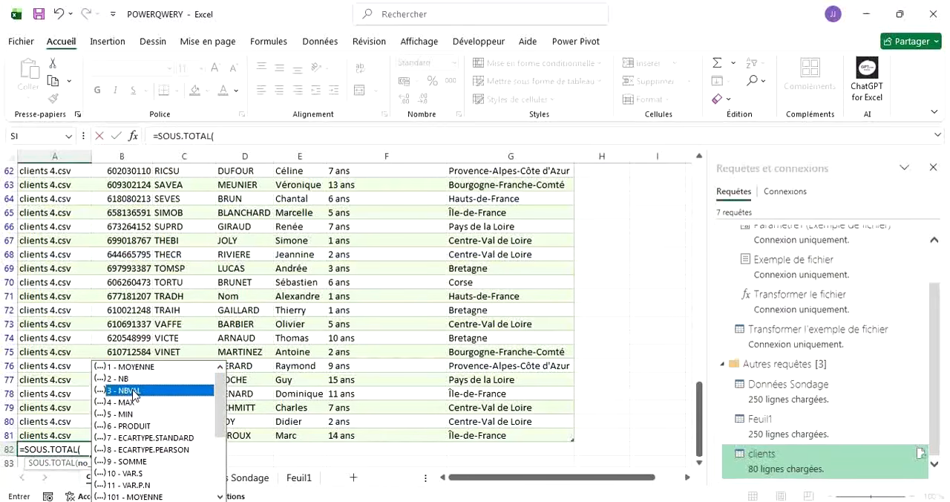
double_click(133, 392)
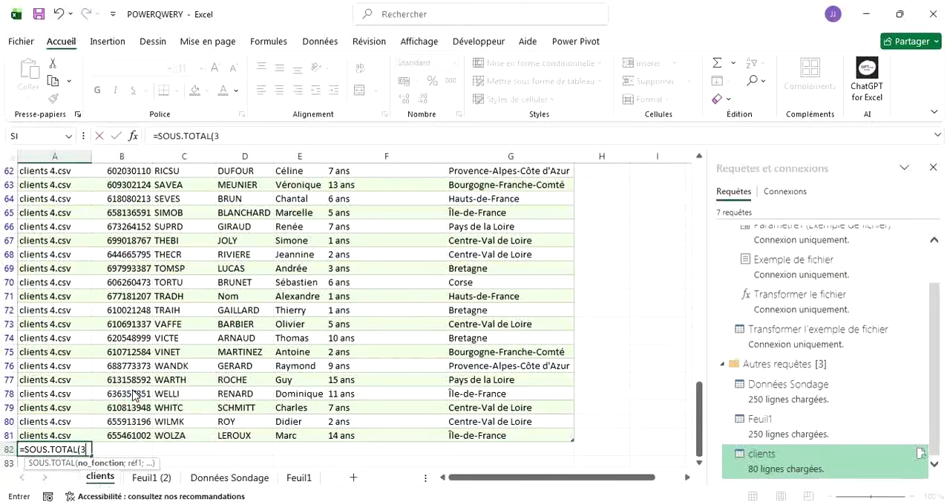
type(";")
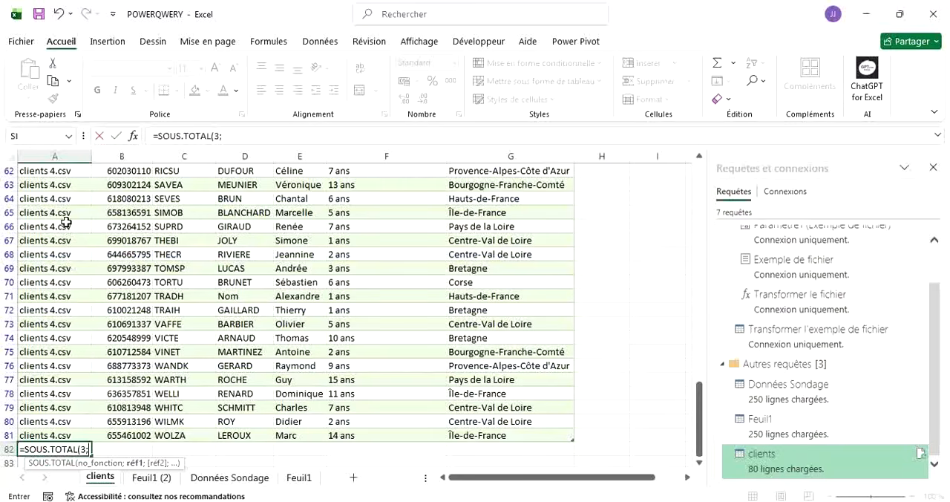
left_click_drag(57, 435, 66, 185)
key("Return")
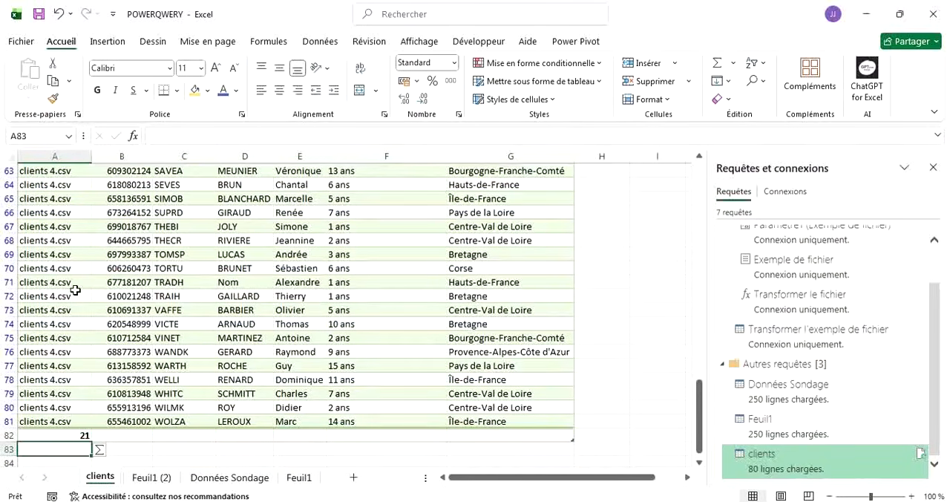
Compare the filtered clients 4.csv rows, from the header to the last row, with the subtotal in A82.
left_click(67, 436)
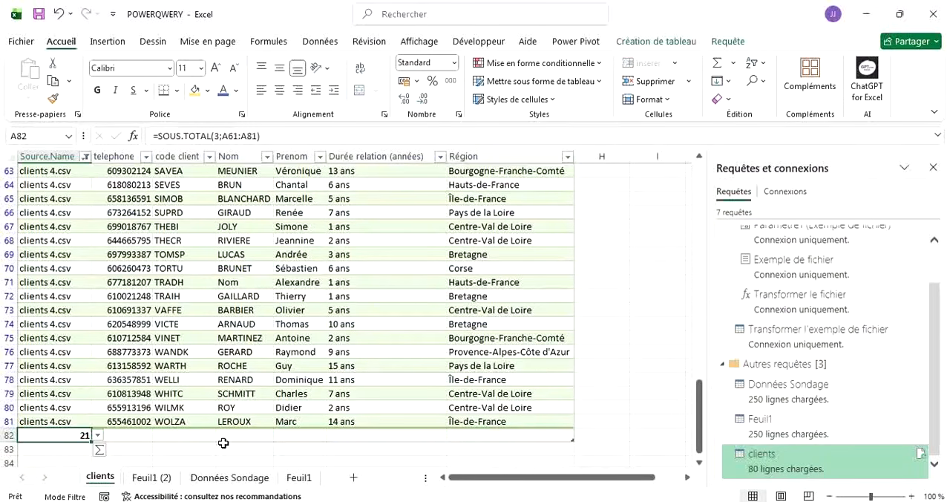
scroll(158, 233, "up", 1)
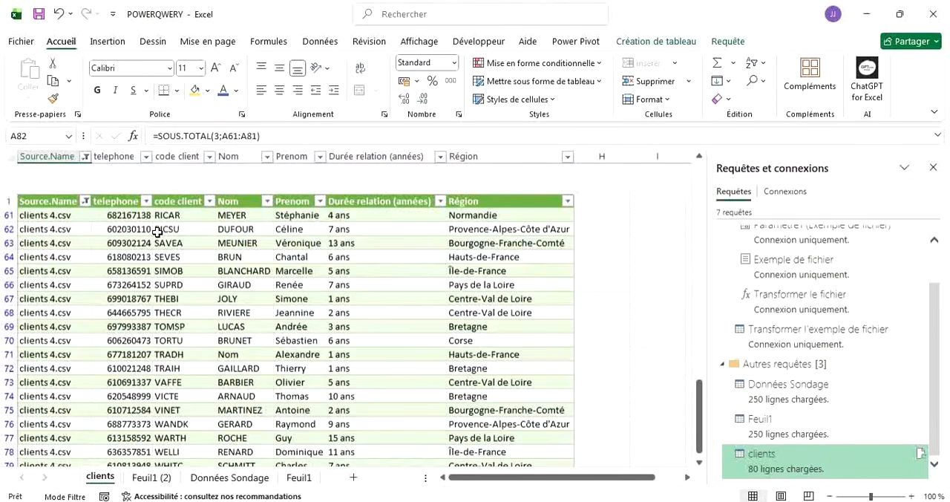
scroll(165, 387, "down", 10)
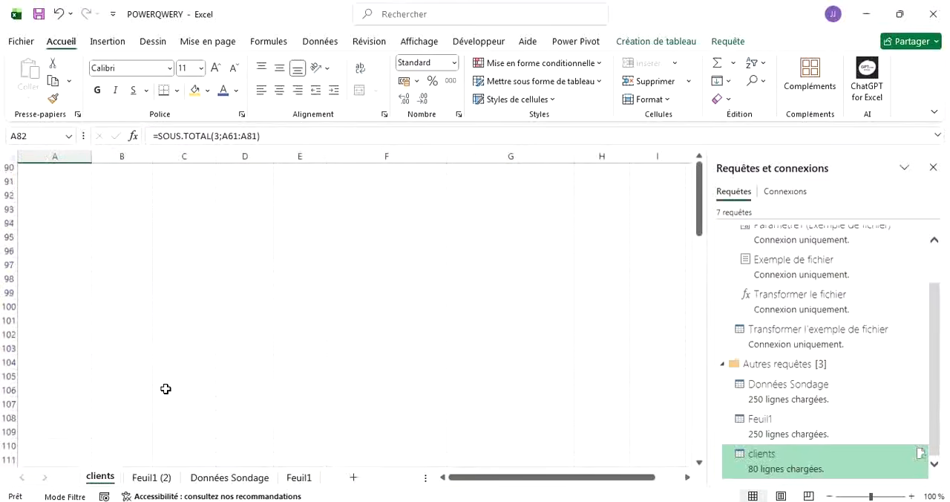
scroll(166, 388, "up", 10)
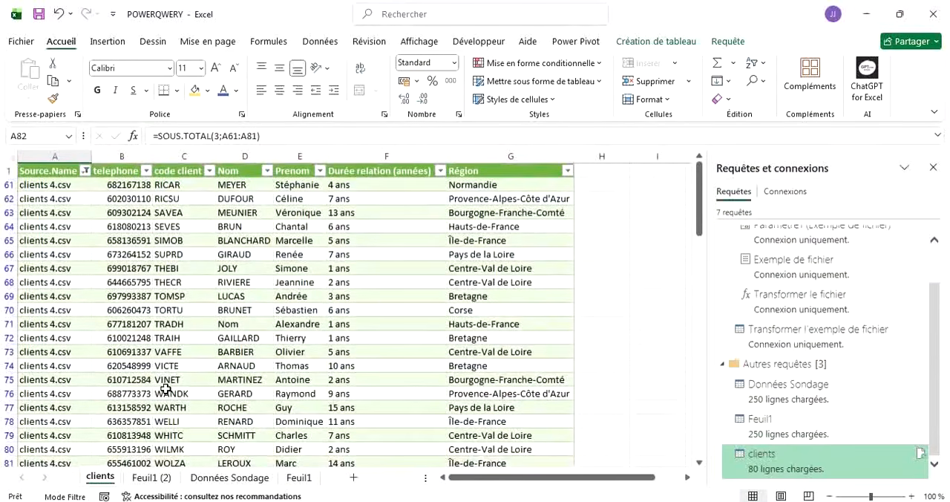
scroll(166, 389, "down", 2)
scroll(166, 389, "up", 1)
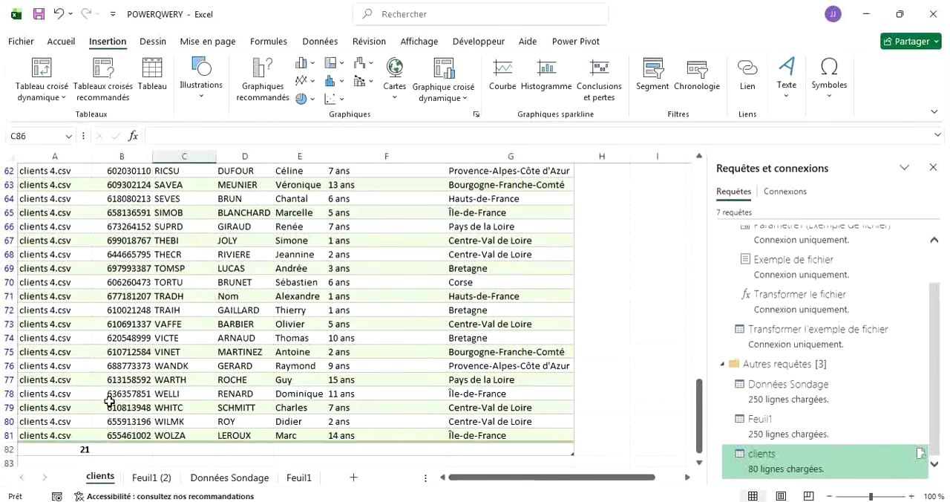
scroll(155, 294, "up", 1)
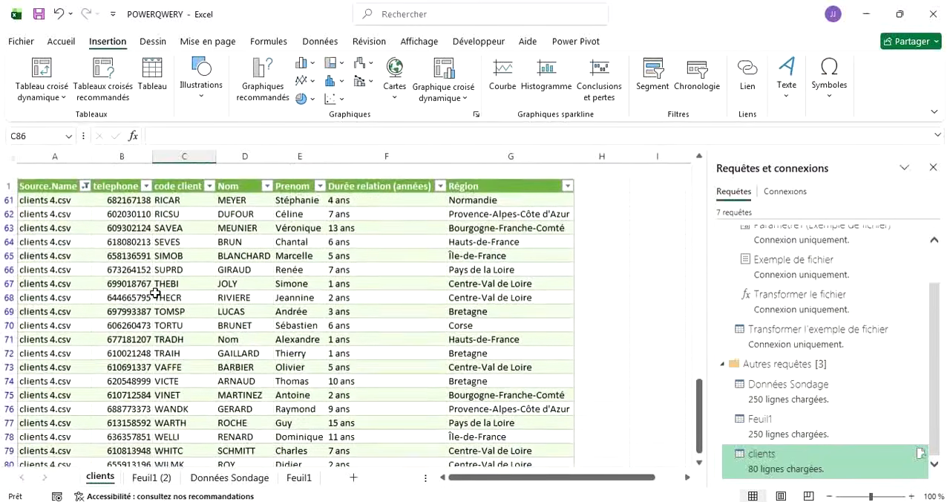
scroll(155, 294, "down", 3)
scroll(156, 294, "up", 3)
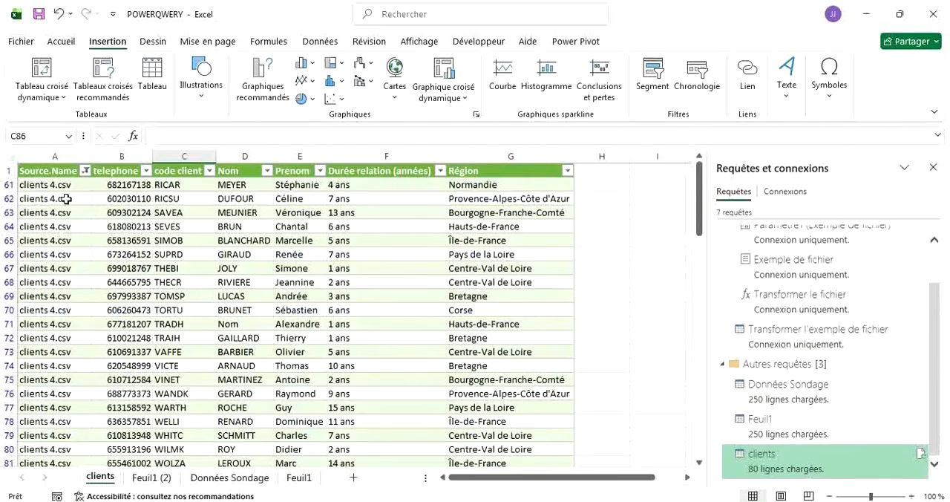
scroll(99, 293, "down", 1)
scroll(99, 294, "down", 1)
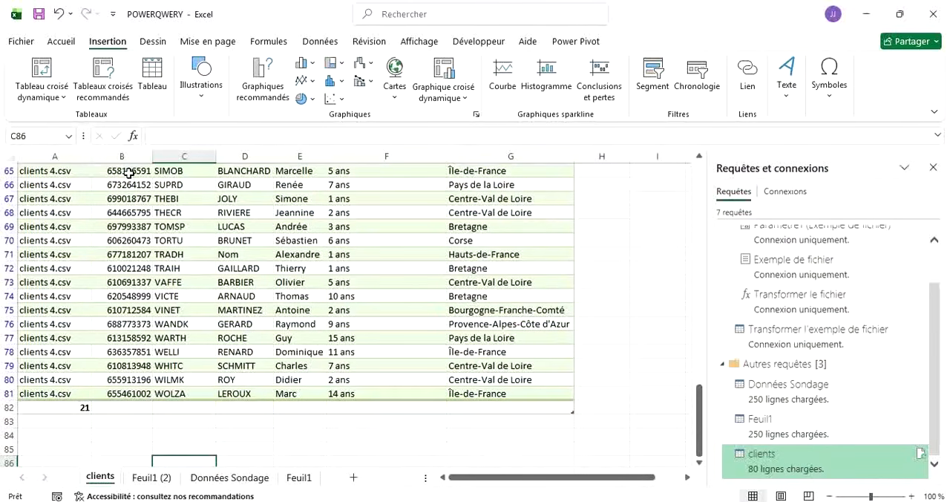
scroll(87, 188, "up", 2)
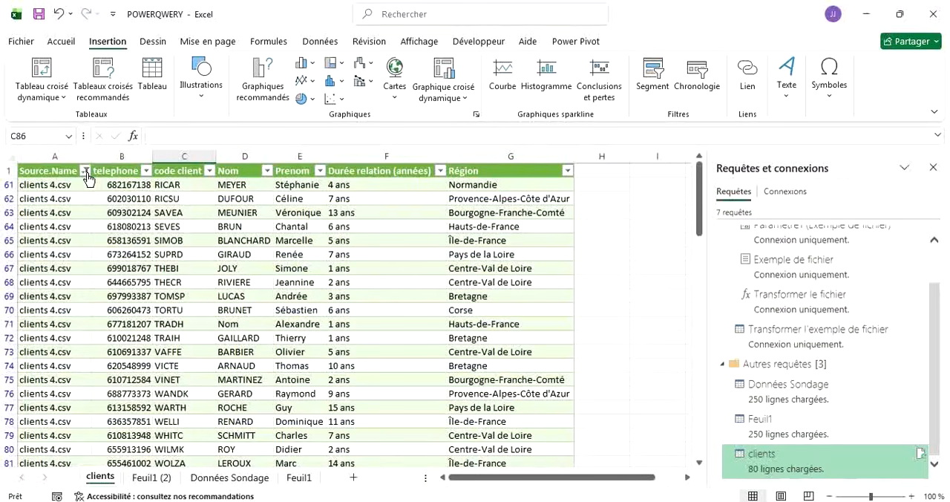
Select all source files again in the clients table's Source.Name filter to show the rows of every CSV file.
left_click(86, 171)
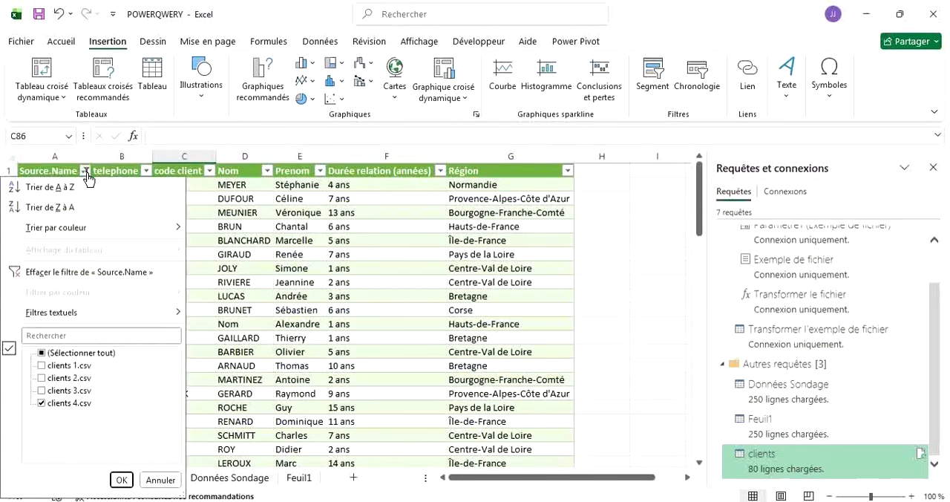
left_click(70, 355)
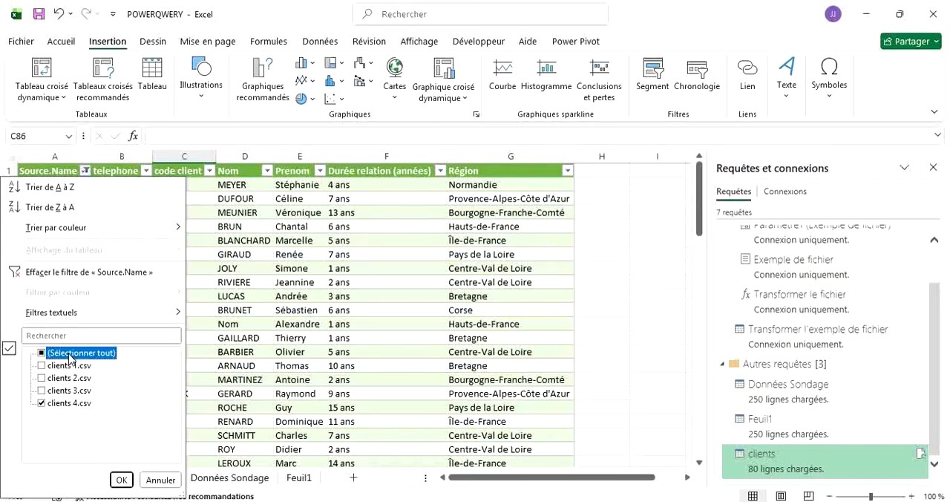
left_click(121, 480)
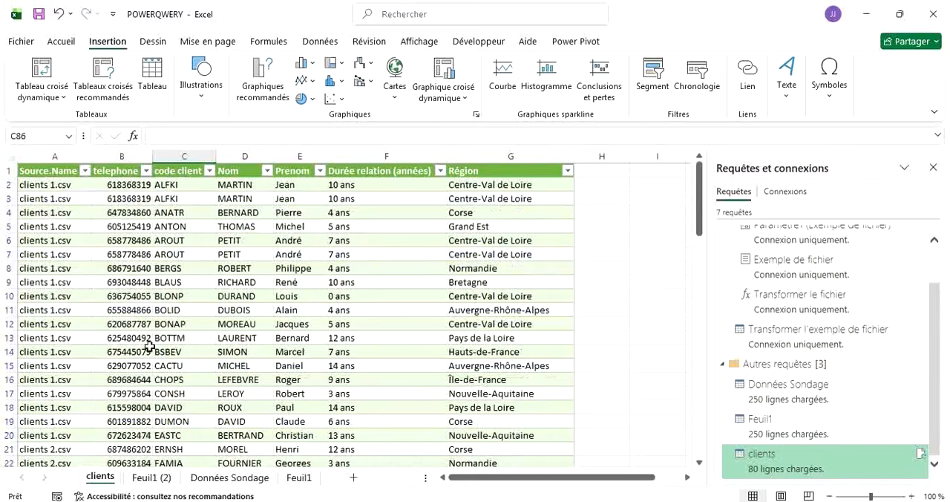
scroll(132, 292, "down", 20)
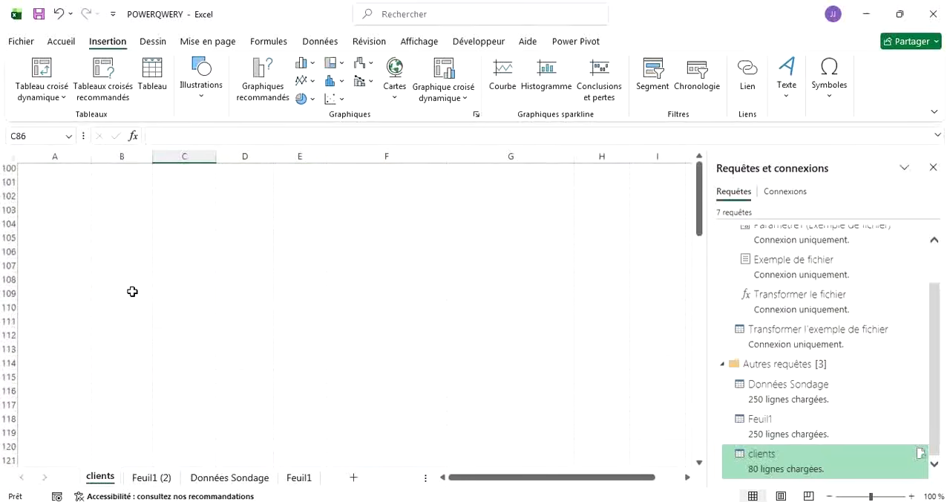
scroll(132, 292, "up", 7)
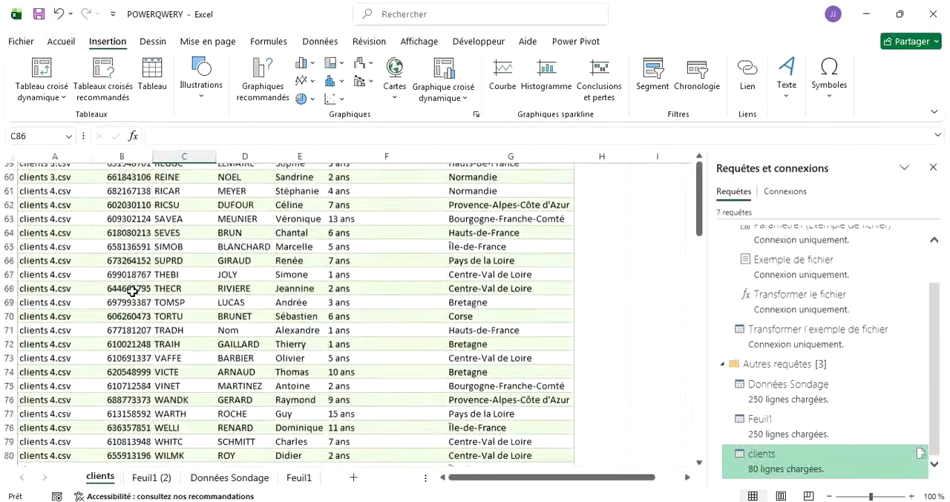
scroll(132, 292, "up", 20)
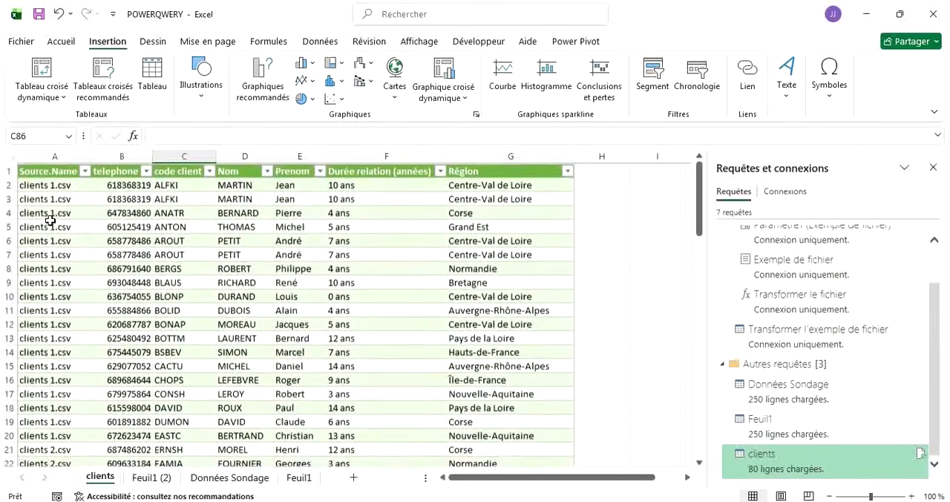
Clear the subtotal formula in A82 below the clients table and start an NB.SI formula there.
scroll(49, 220, "down", 18)
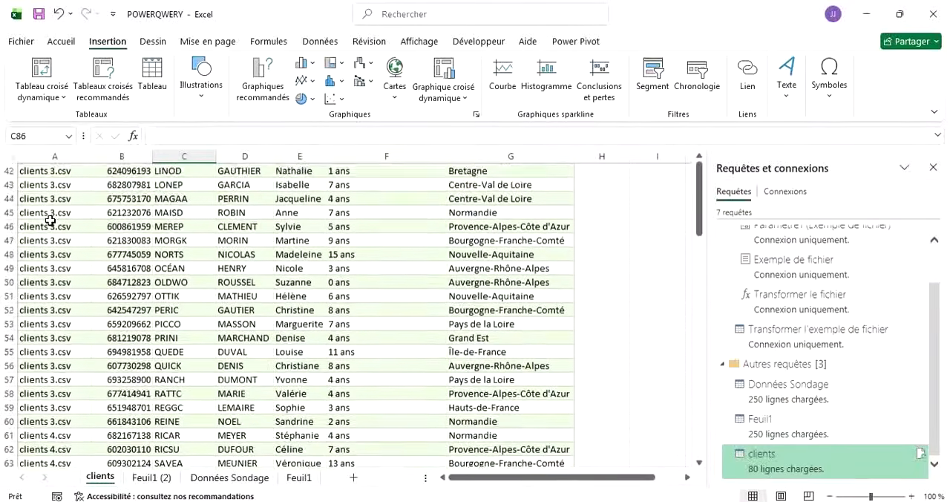
scroll(50, 220, "down", 8)
scroll(50, 220, "up", 2)
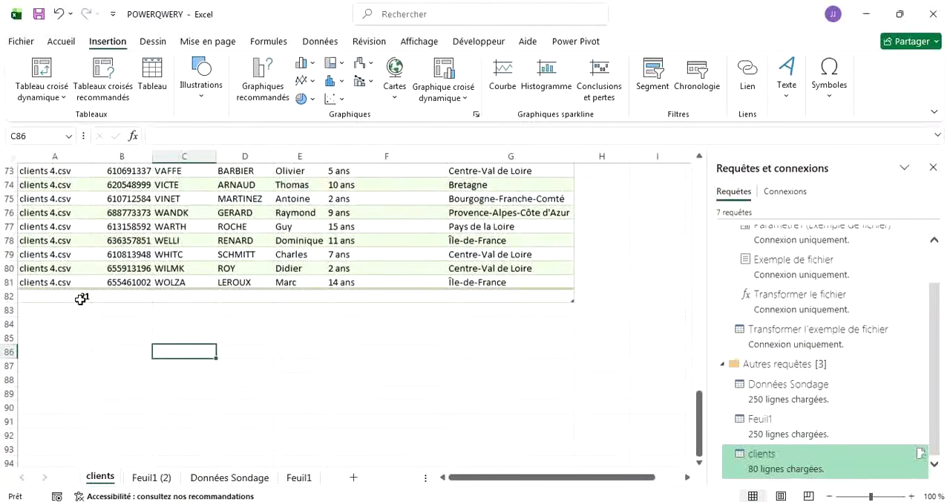
left_click(81, 298)
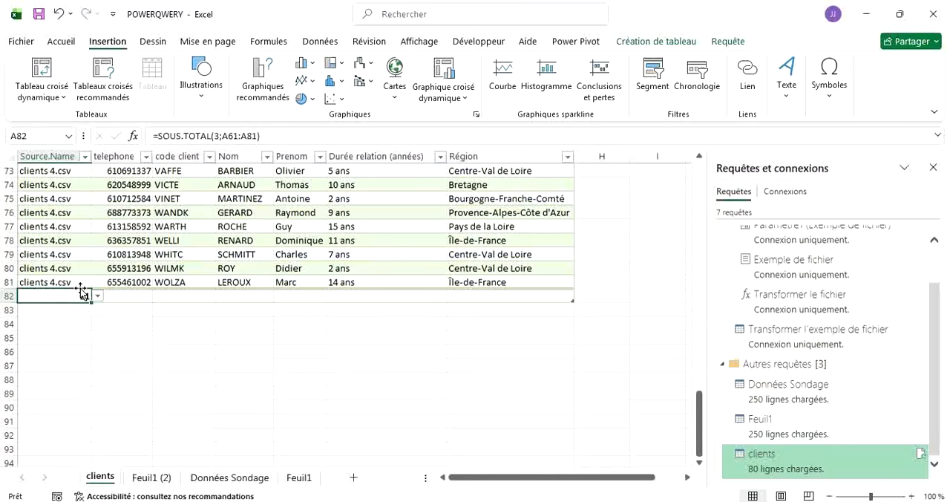
key("BackSpace")
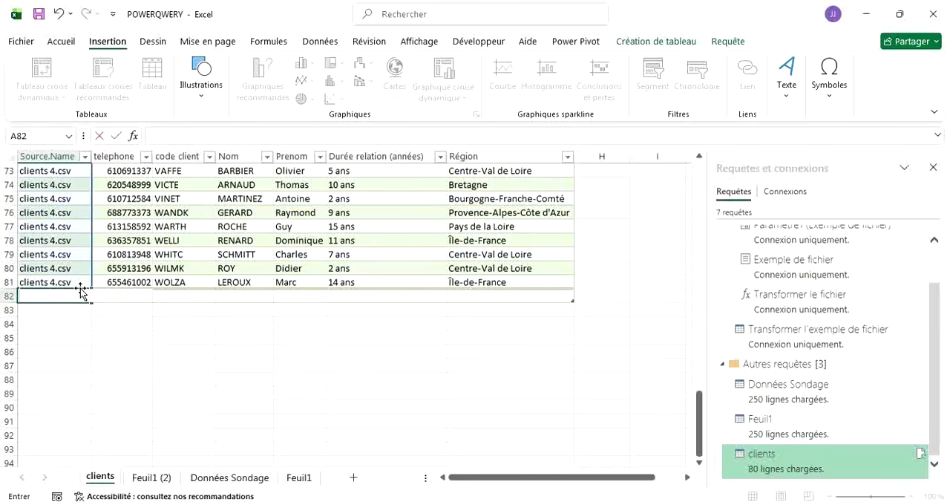
type("=")
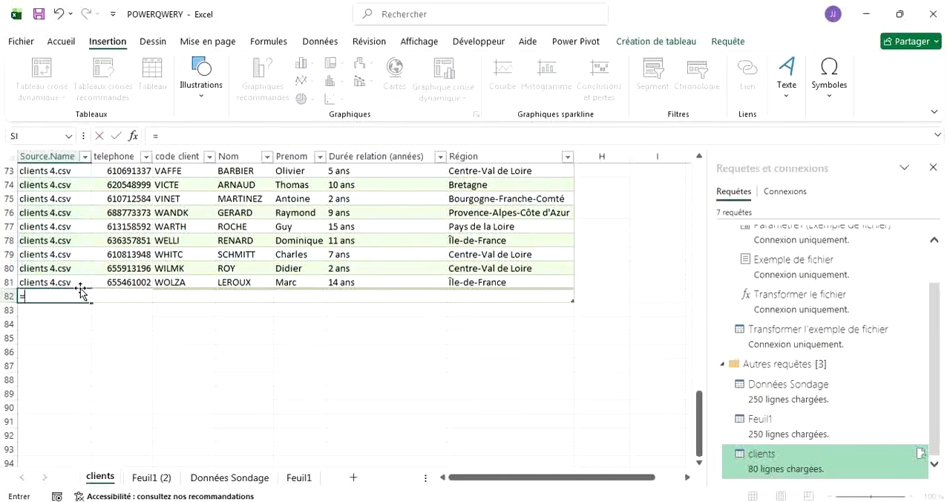
type("nb")
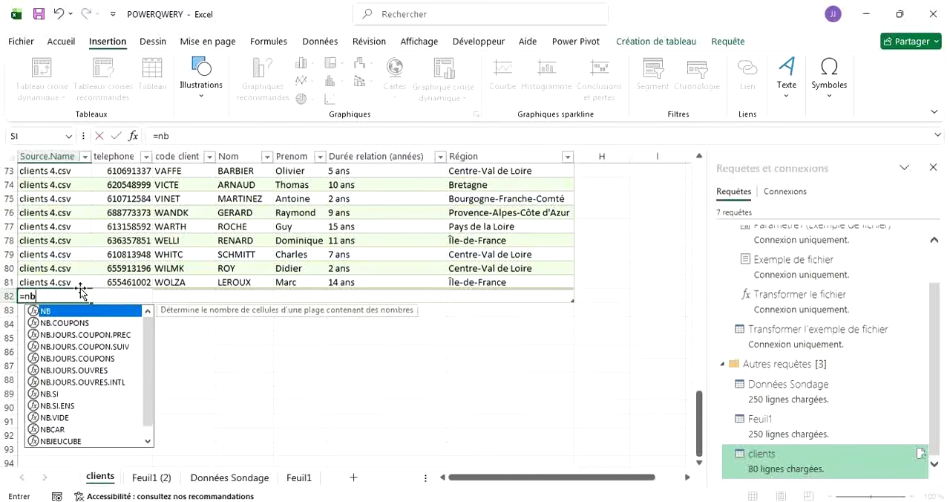
double_click(58, 395)
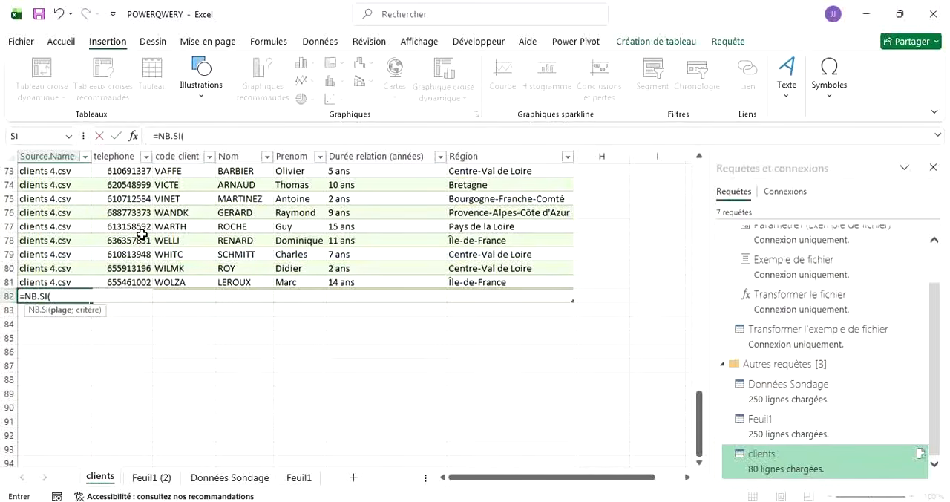
Set the NB.SI formula's range to the clients table's entire Source.Name column.
scroll(141, 234, "up", 3)
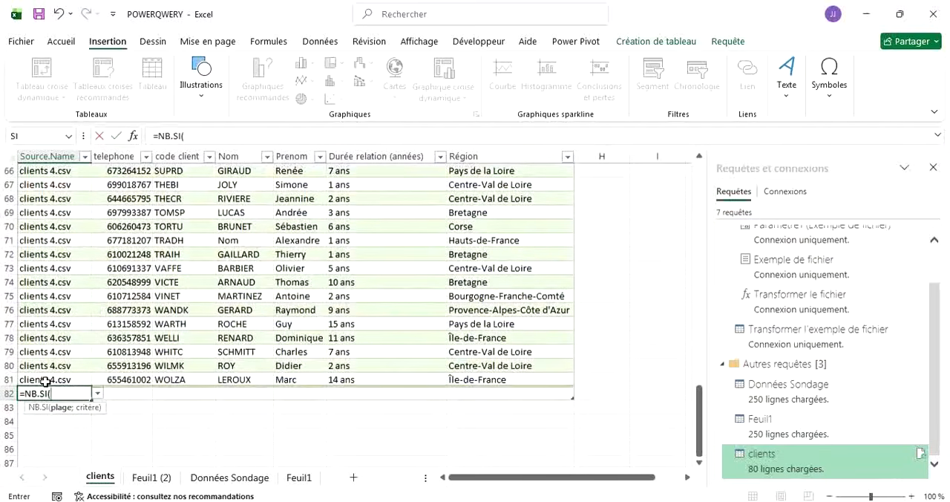
left_click_drag(46, 381, 41, 190)
scroll(245, 281, "down", 20)
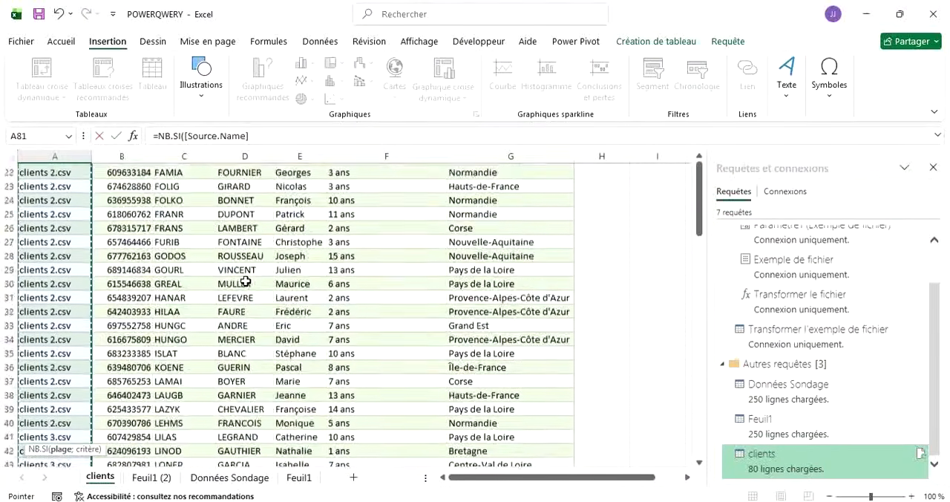
scroll(245, 281, "down", 10)
scroll(245, 281, "up", 11)
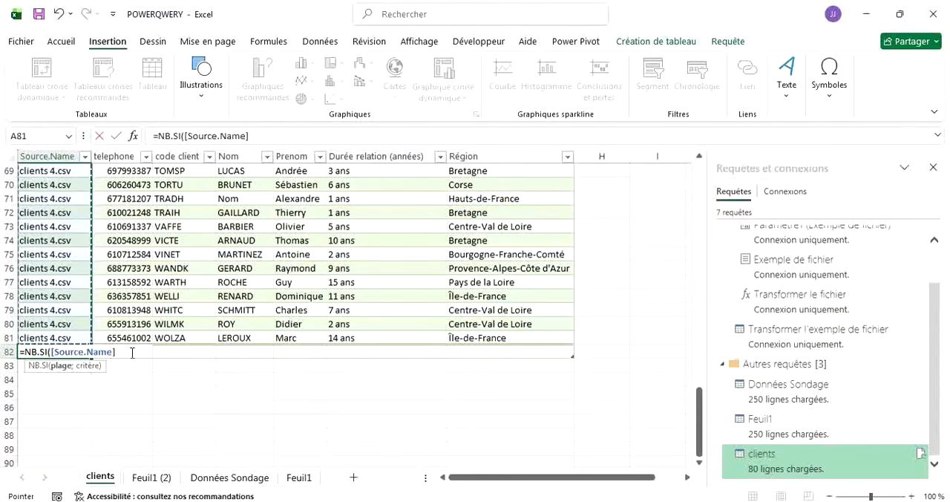
Set the NB.SI criterion to "clients 4.csv" and enter the formula in A82.
type(";\"c")
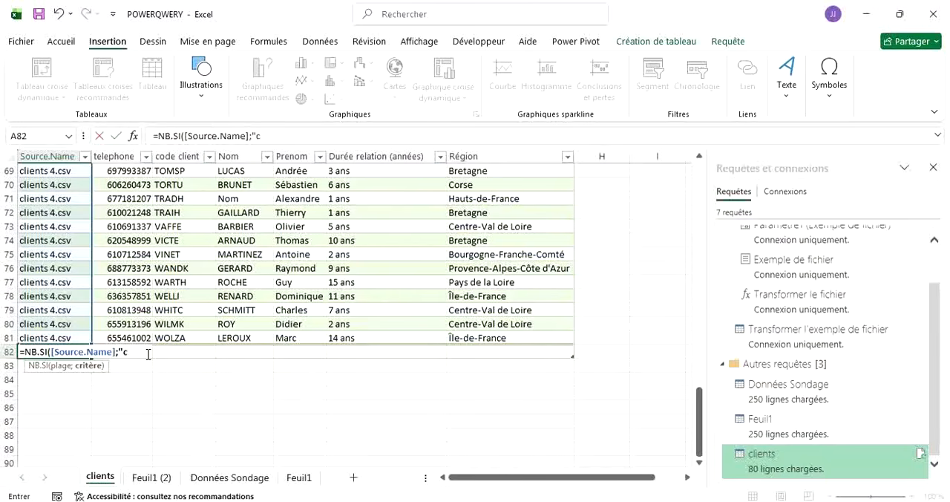
type("lie")
type("bts")
key("BackSpace")
key("BackSpace")
key("BackSpace")
type("nts")
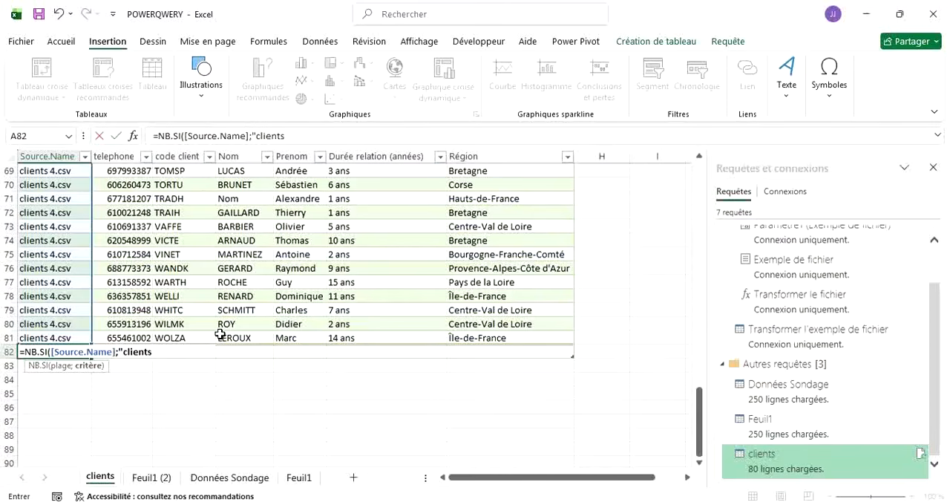
type(" 4")
key("BackSpace")
type(".csv")
key("Return")
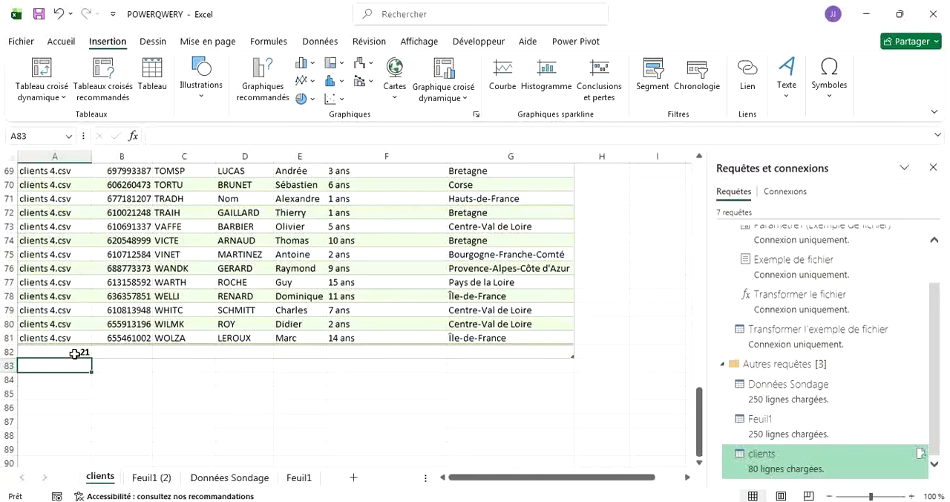
Change the criterion of the NB.SI formula in A82 to "clients 3.csv".
scroll(105, 175, "up", 3)
scroll(105, 176, "down", 8)
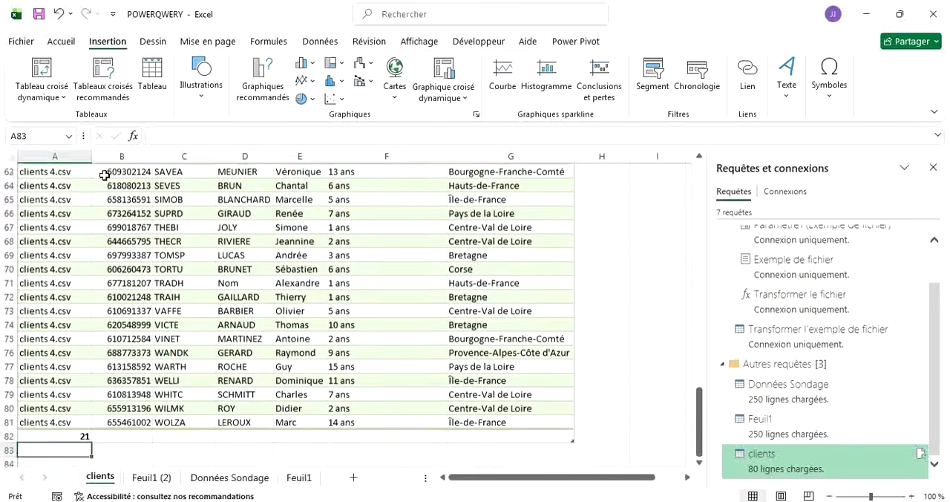
scroll(104, 175, "up", 4)
scroll(105, 175, "up", 8)
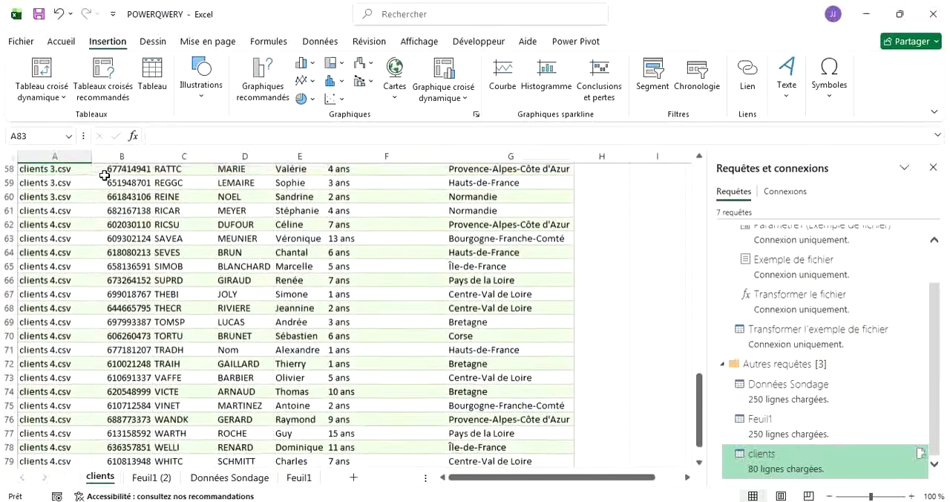
scroll(101, 173, "down", 7)
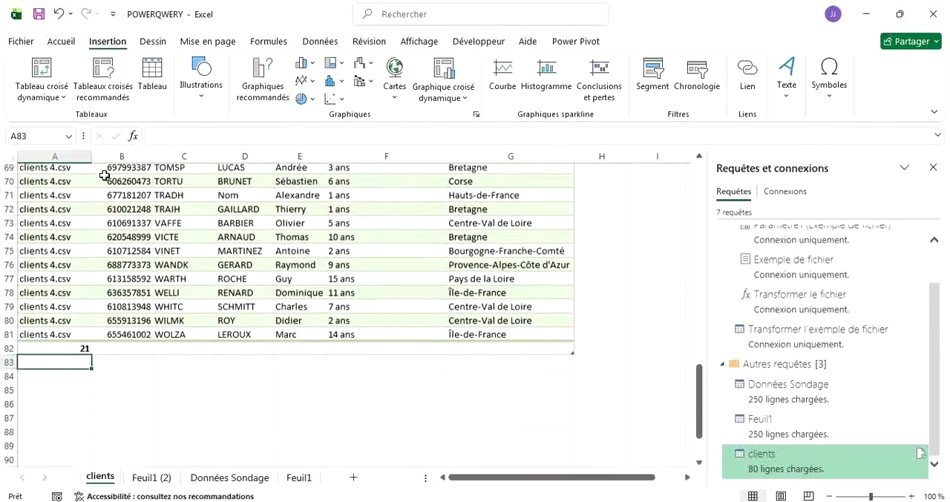
scroll(74, 381, "up", 1)
left_click(71, 379)
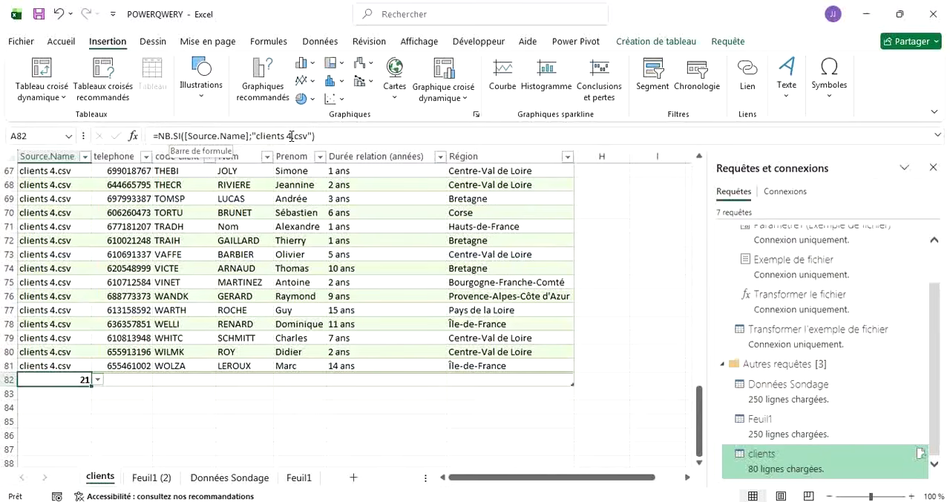
left_click(291, 136)
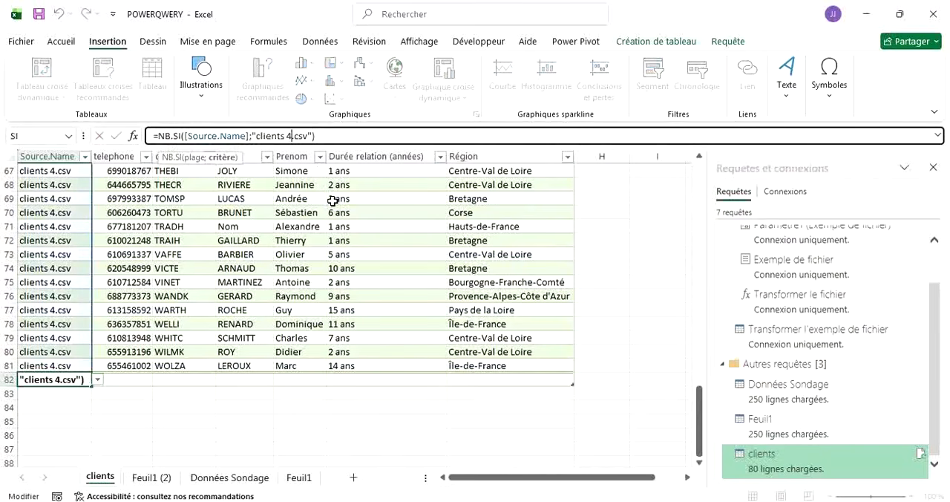
key("BackSpace")
type("3")
key("Return")
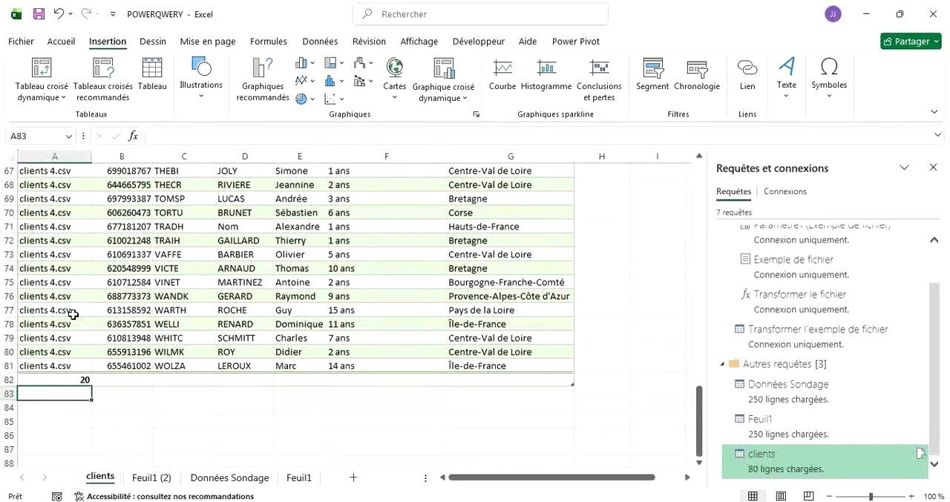
Start a new data import from the web (À partir du web) with the Get Data command.
scroll(73, 314, "up", 20)
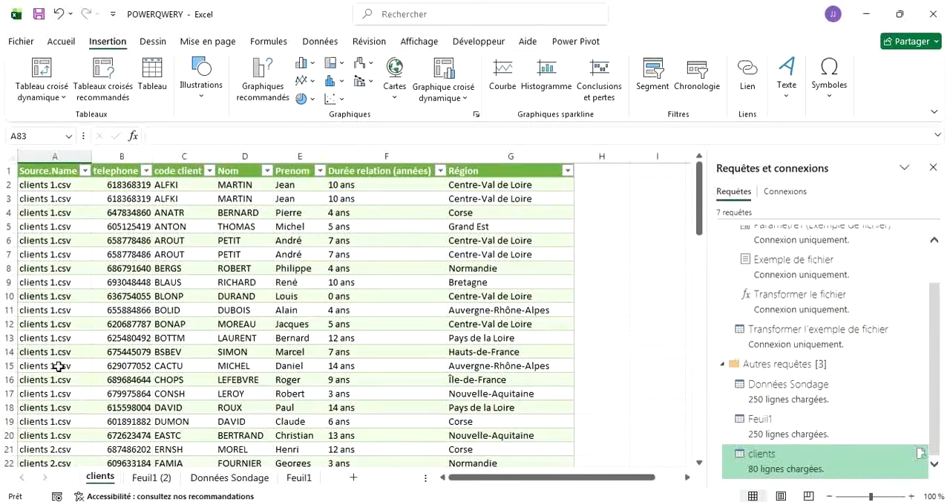
scroll(58, 368, "down", 8)
scroll(58, 368, "down", 15)
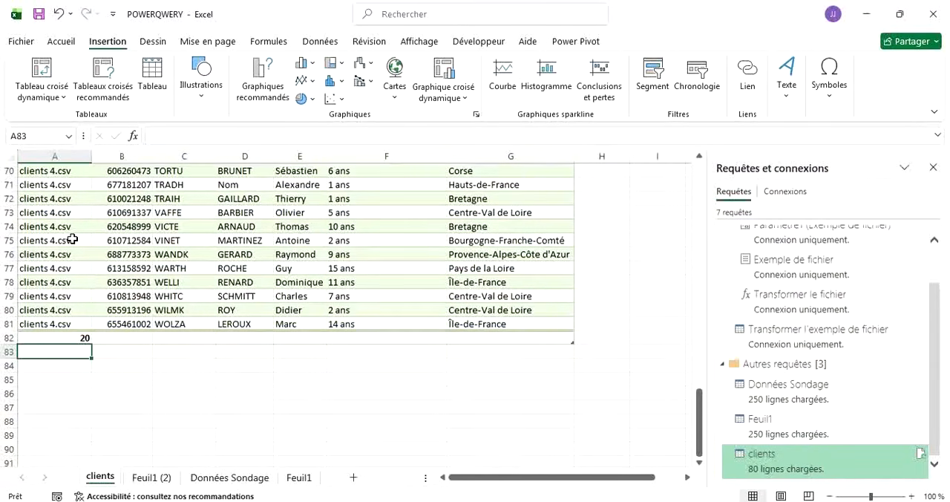
scroll(72, 239, "up", 20)
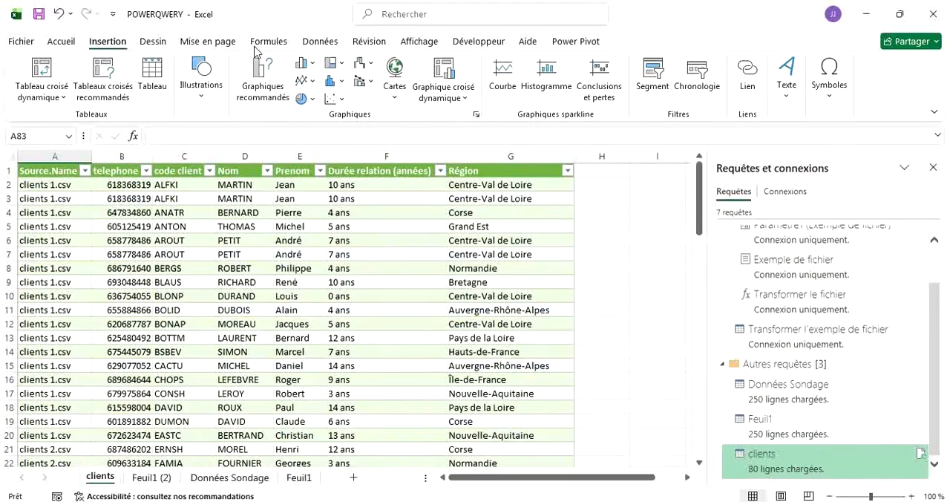
left_click(321, 41)
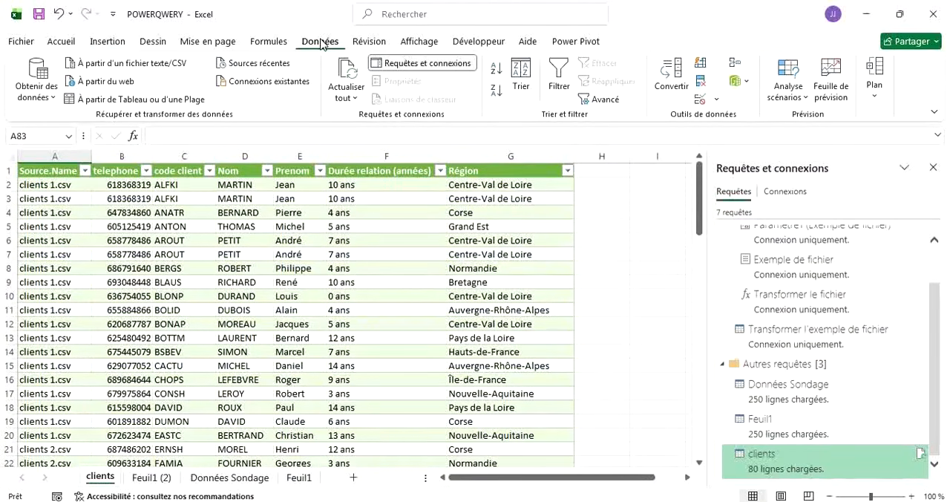
left_click(54, 95)
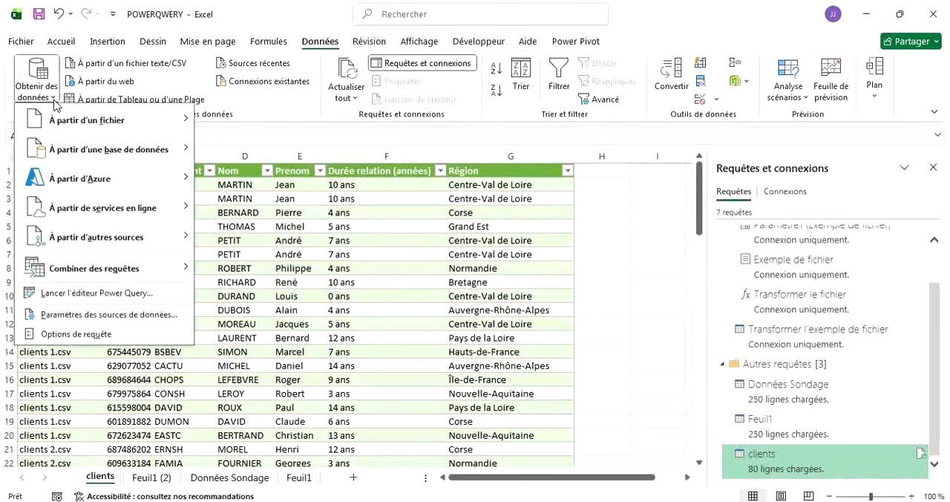
mouse_move(90, 121)
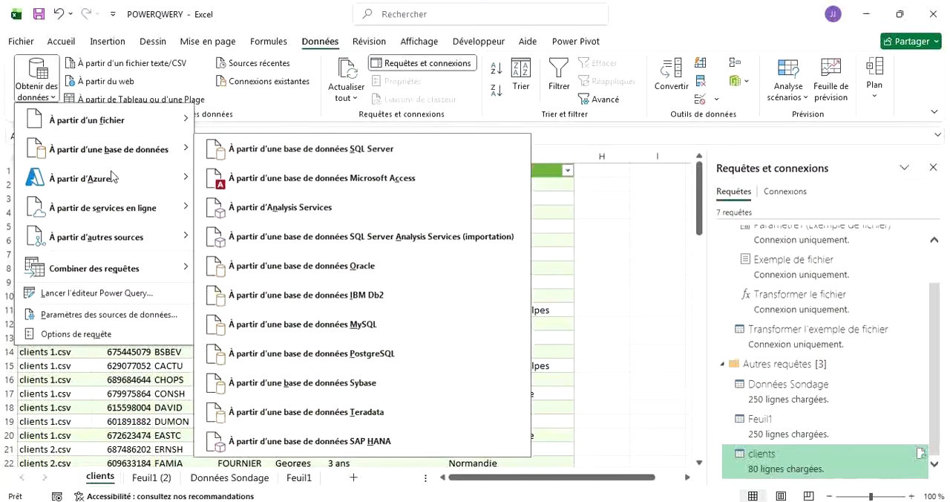
mouse_move(107, 214)
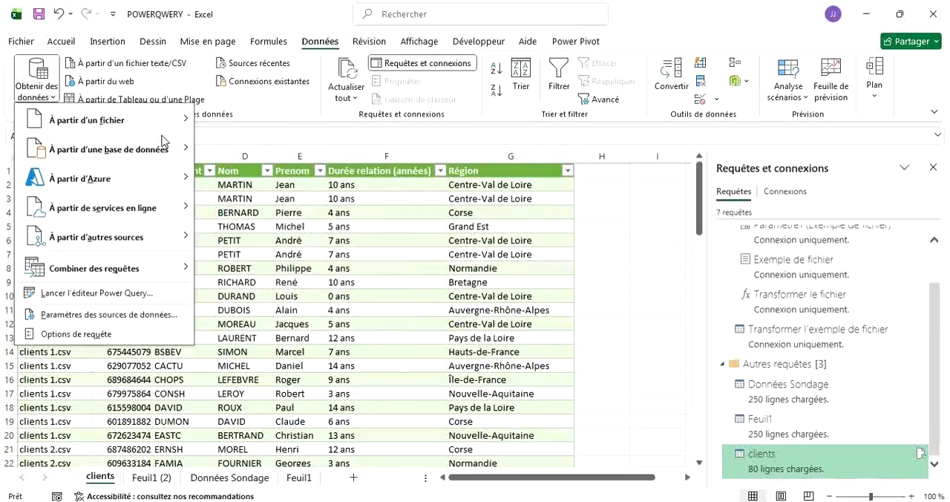
mouse_move(165, 137)
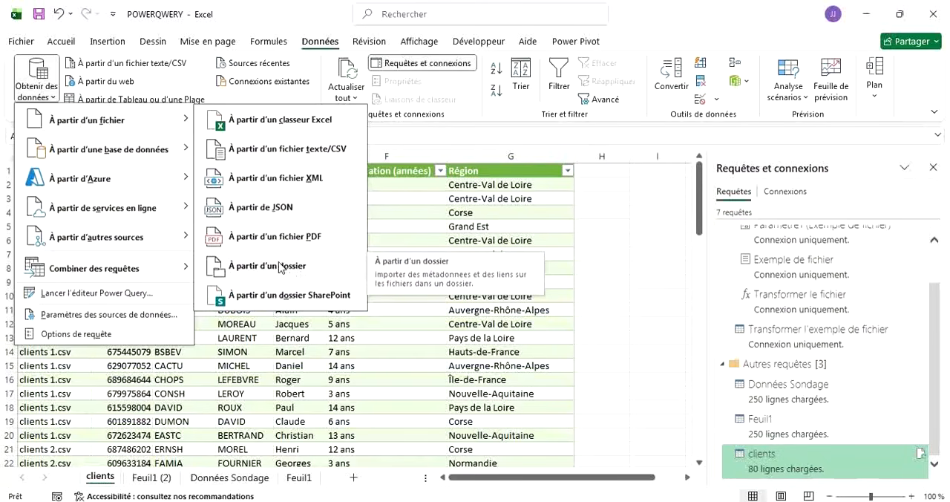
mouse_move(172, 155)
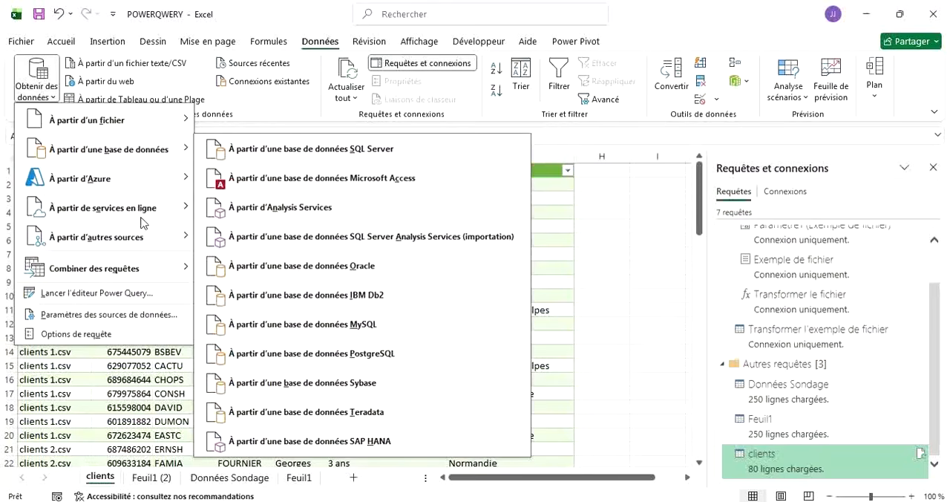
mouse_move(150, 240)
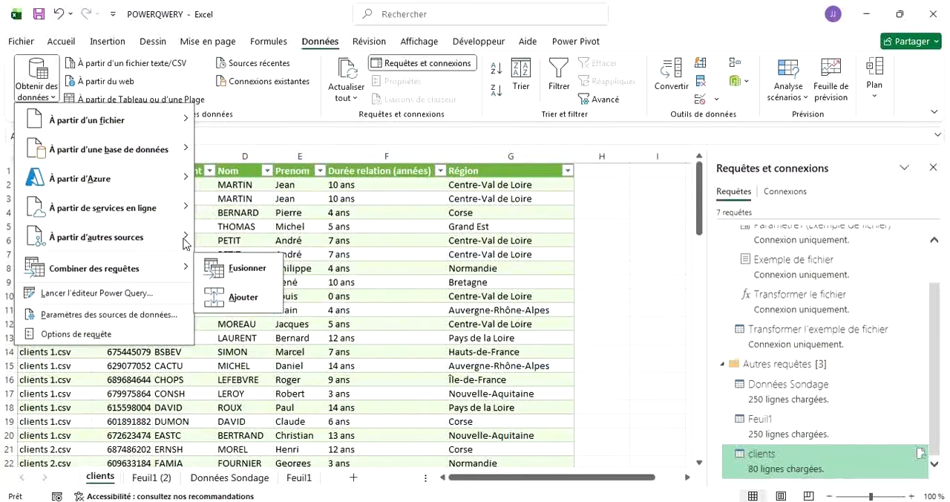
mouse_move(185, 242)
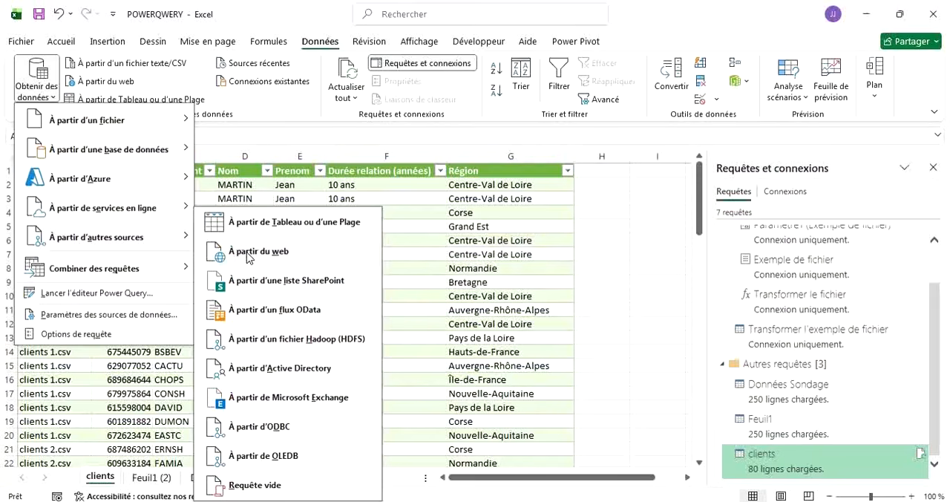
left_click(247, 255)
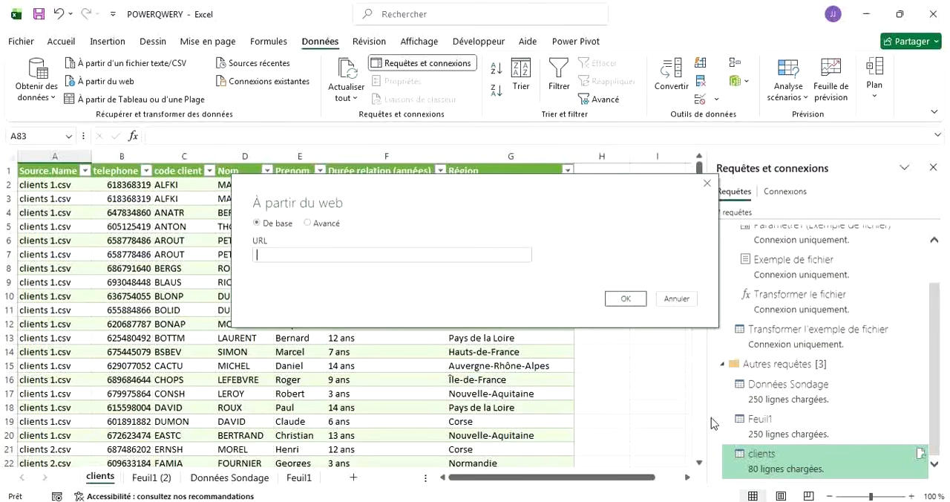
Switch to the browser and look through the Wikipedia article "Liste des pays du monde" for its country data.
left_click(747, 501)
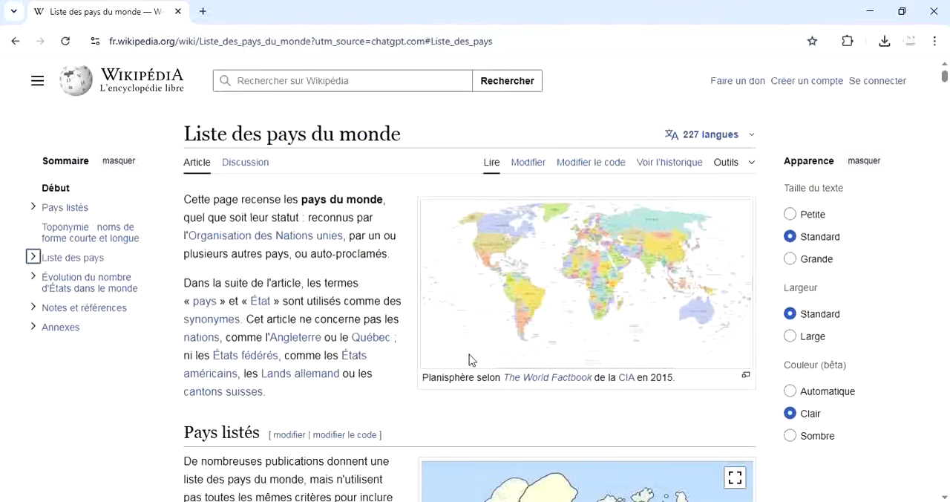
scroll(326, 236, "down", 2)
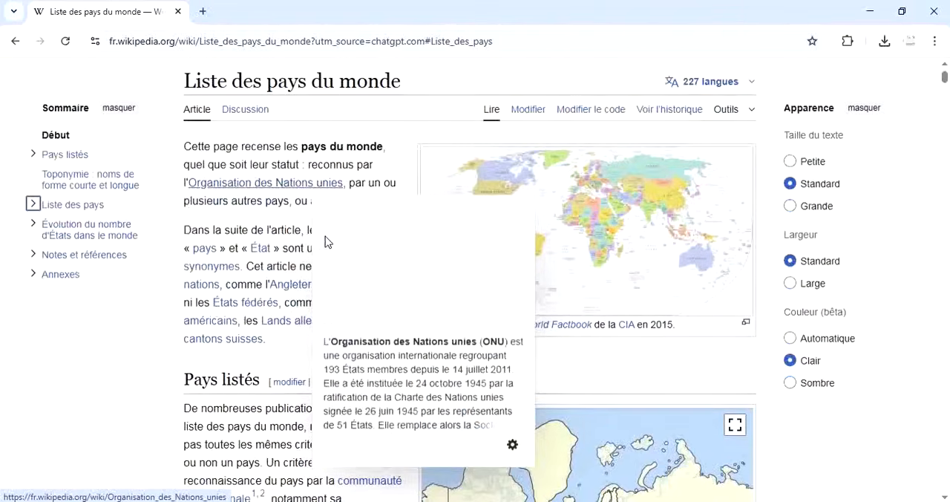
scroll(204, 362, "down", 7)
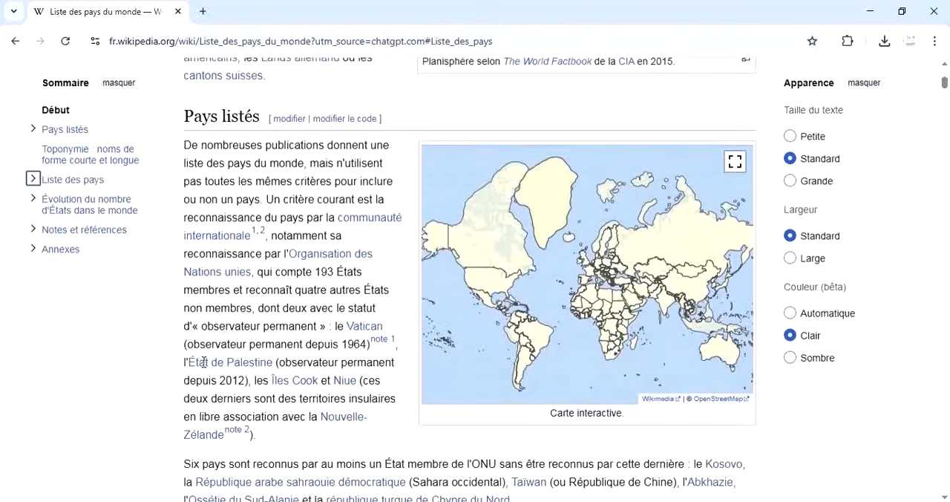
scroll(204, 362, "down", 7)
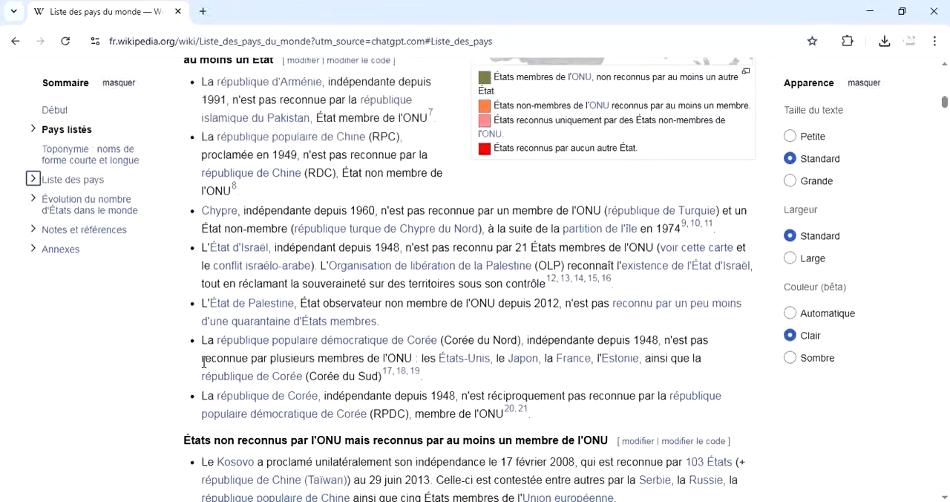
scroll(203, 361, "down", 2)
scroll(204, 362, "up", 15)
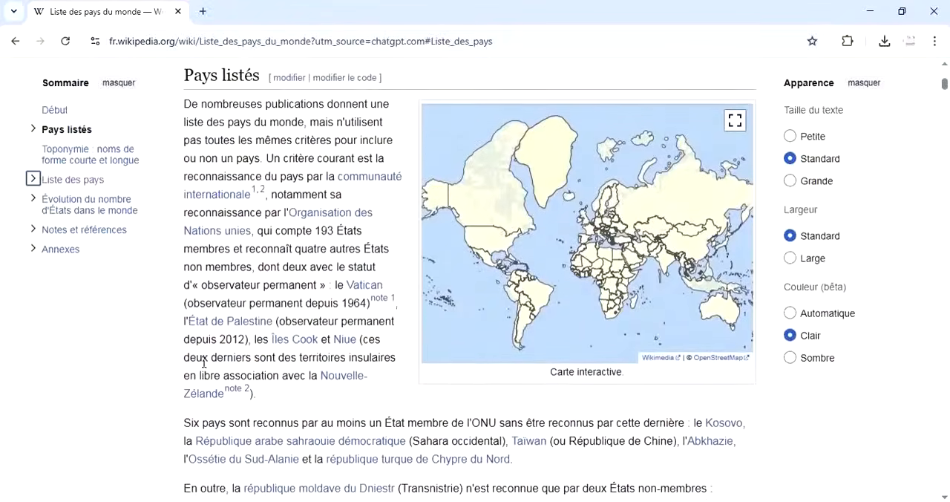
scroll(250, 174, "up", 1)
scroll(251, 175, "up", 3)
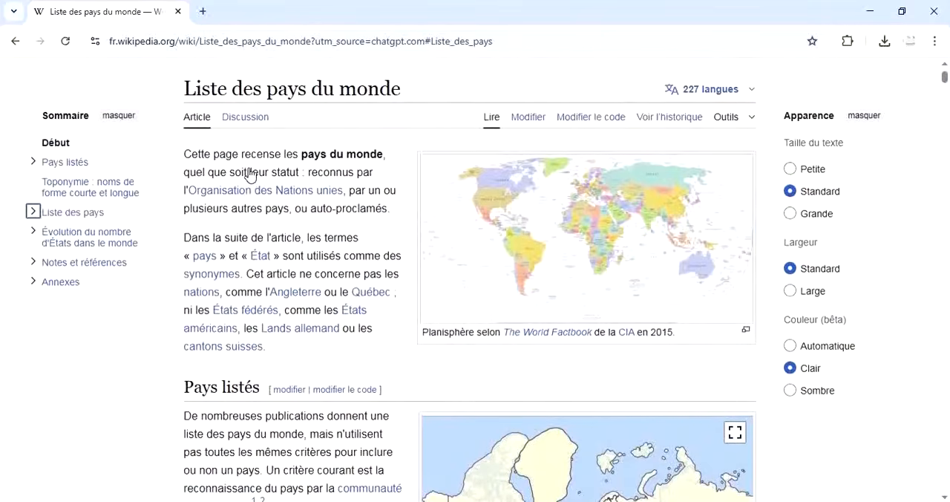
scroll(250, 173, "up", 1)
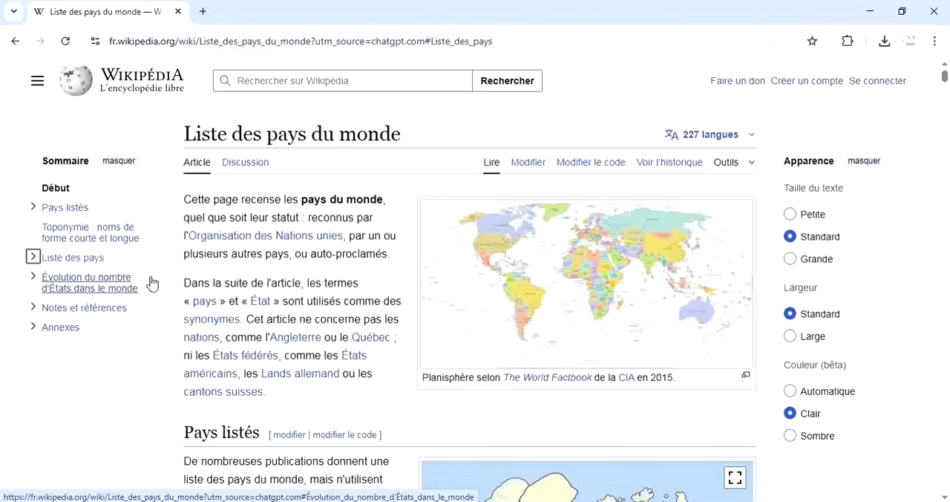
Go to the article's "Liste des pays" section with its country tables and copy the link address of "Liste principale".
left_click(60, 259)
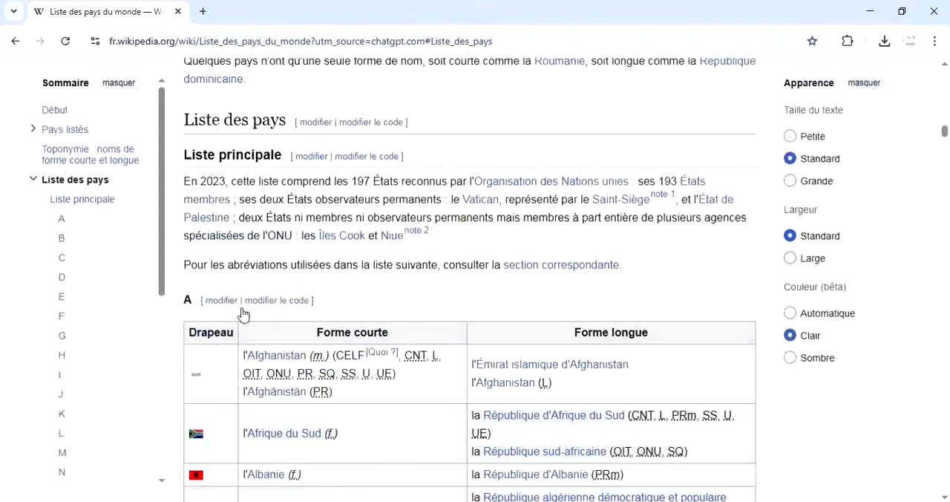
scroll(247, 315, "down", 3)
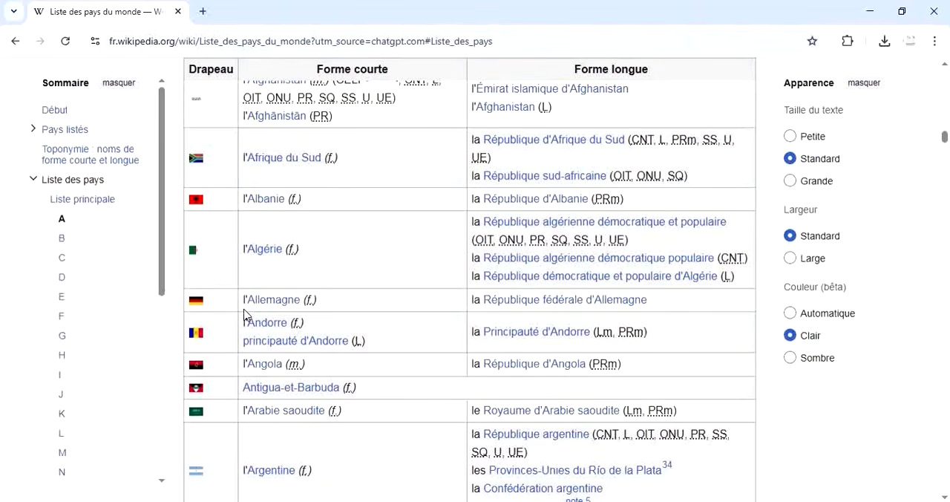
scroll(247, 314, "down", 3)
scroll(248, 315, "up", 5)
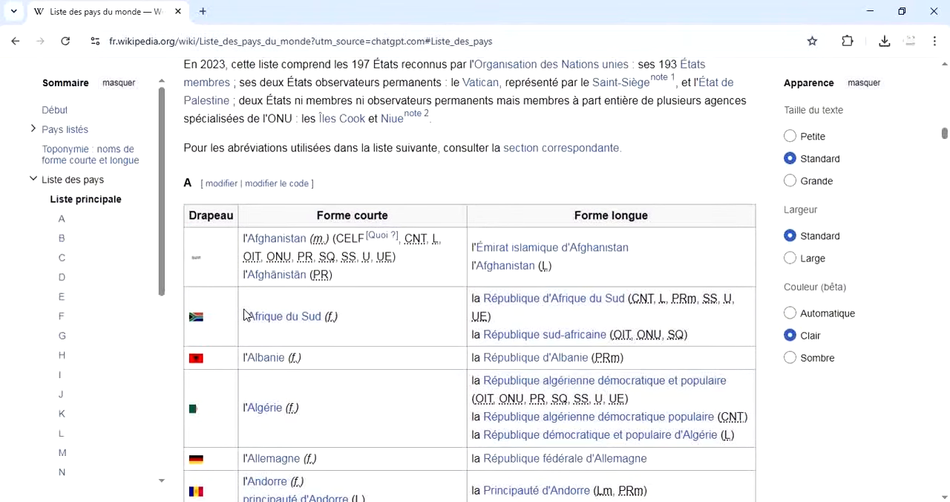
scroll(247, 315, "down", 2)
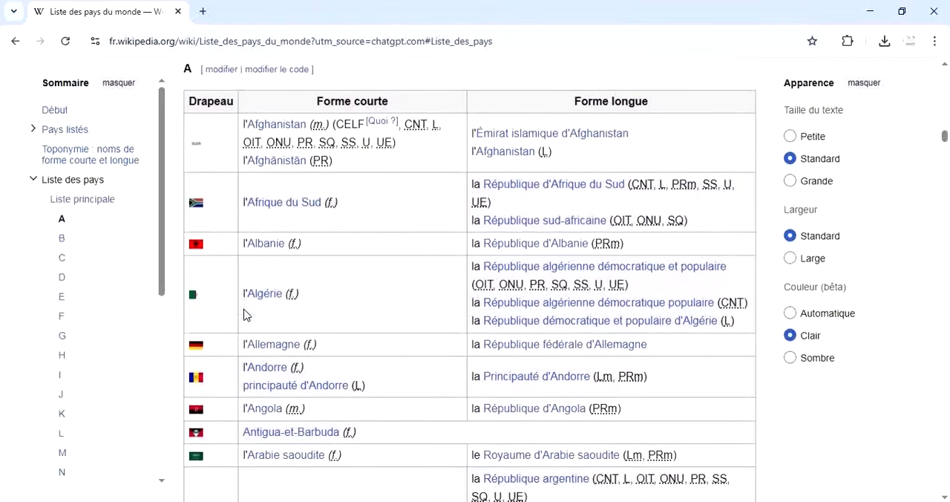
scroll(247, 315, "up", 1)
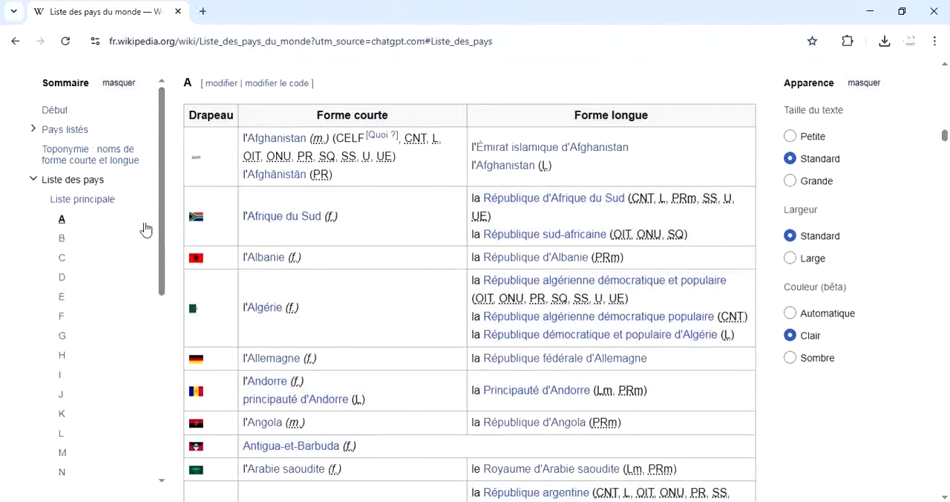
right_click(86, 209)
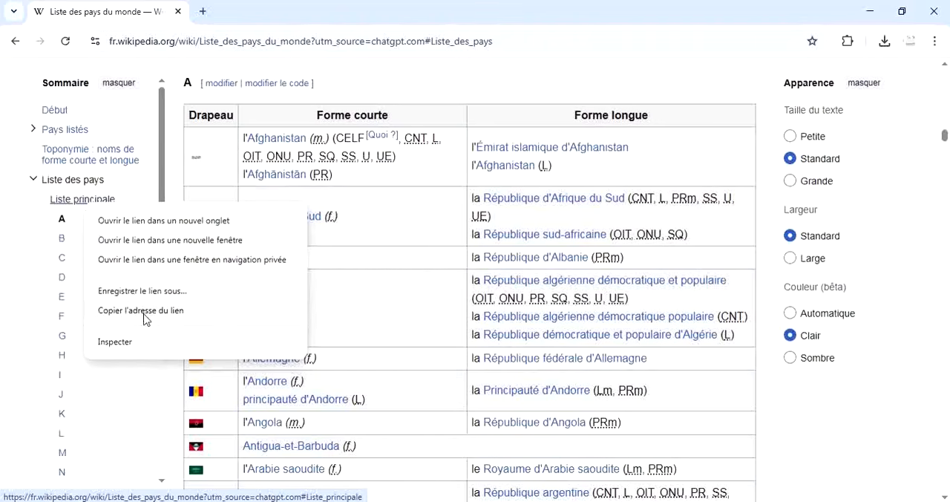
left_click(145, 312)
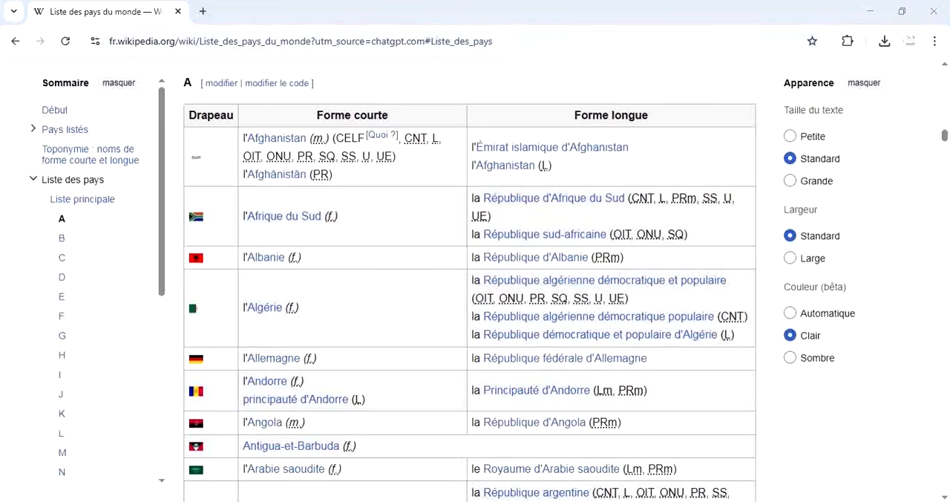
Try to import the copied "Liste principale" link into the POWERQWERY workbook as a web source.
mouse_move(489, 501)
left_click(622, 475)
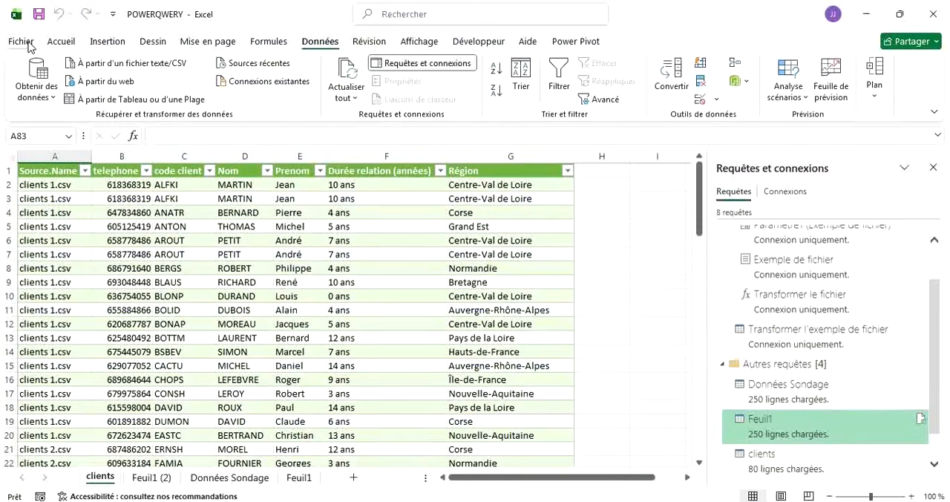
left_click(47, 94)
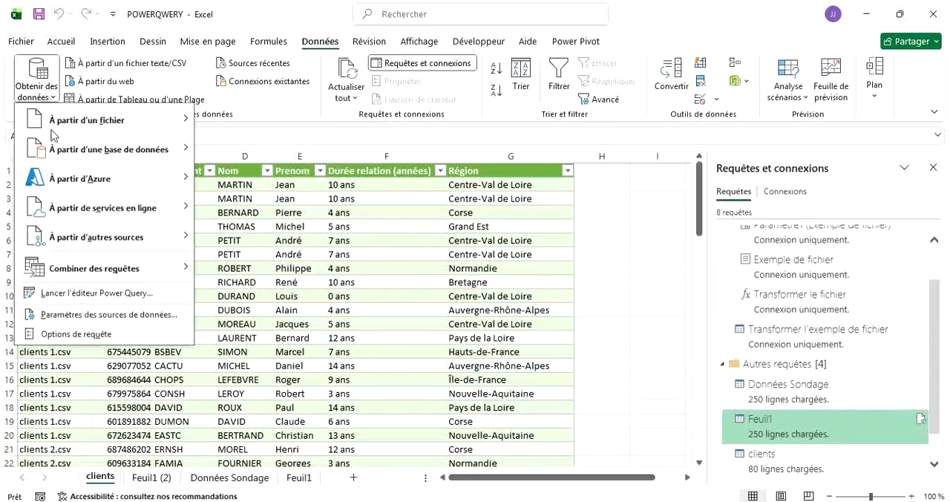
mouse_move(104, 239)
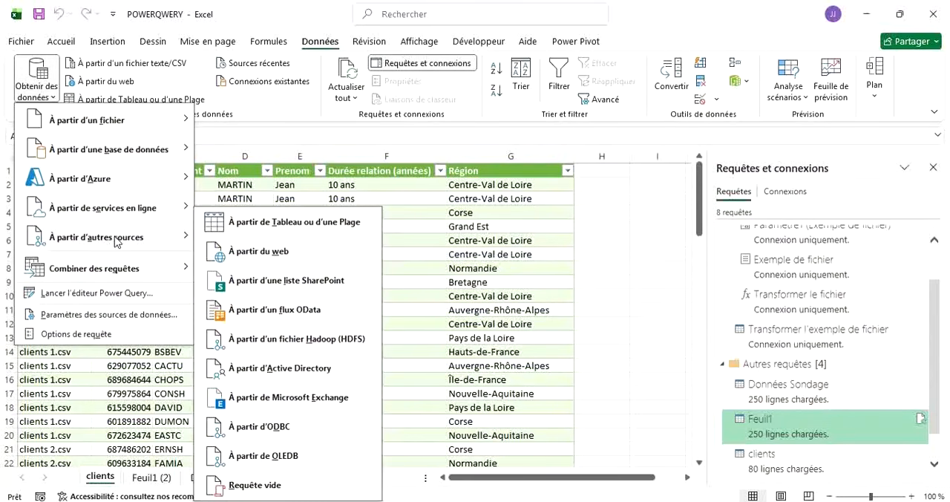
left_click(248, 251)
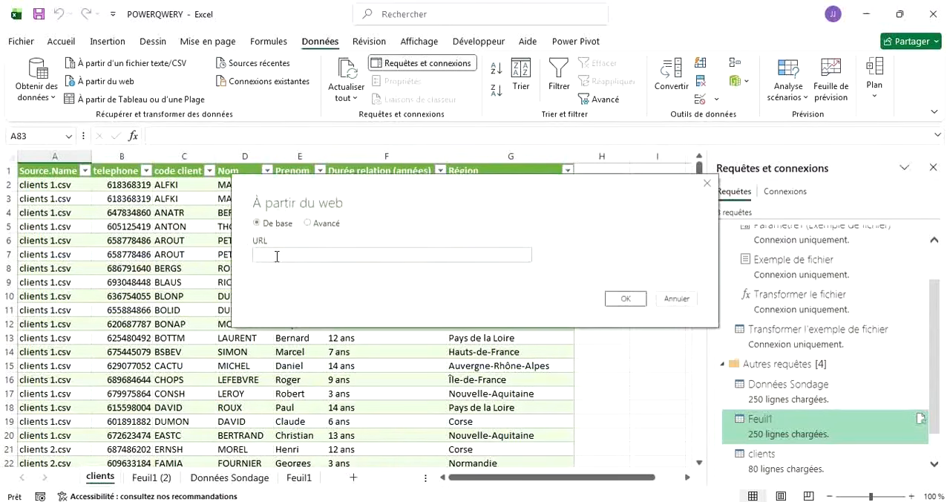
type("https://fr.wikipedia.org/wiki/Liste_des_pays_du_monde?utm_source=chatgpt.com#Liste_principale")
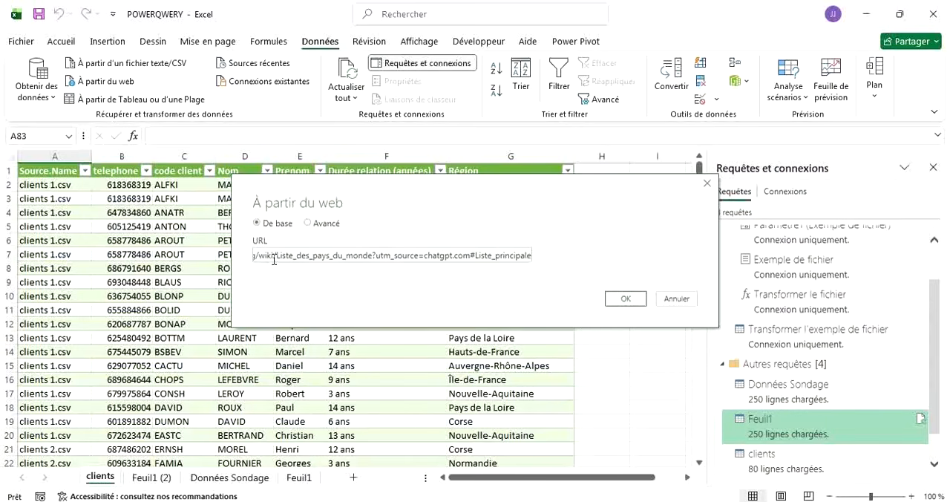
left_click(614, 298)
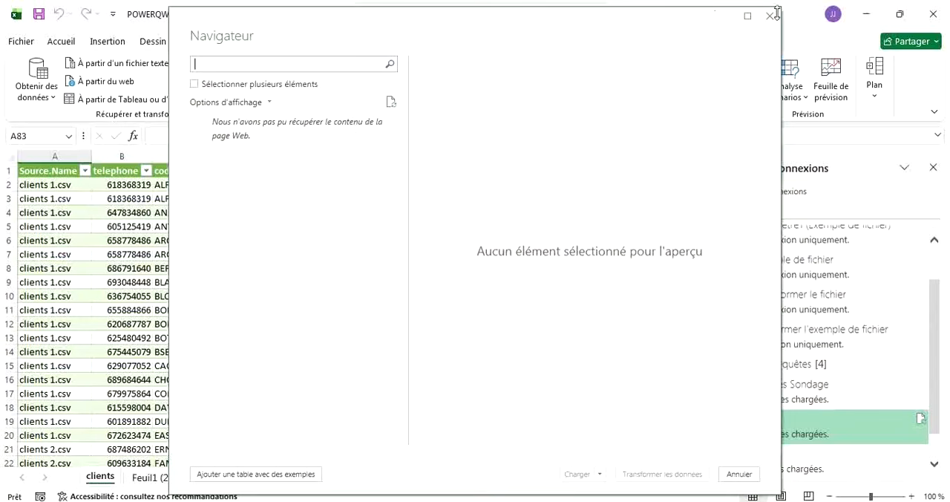
left_click(740, 475)
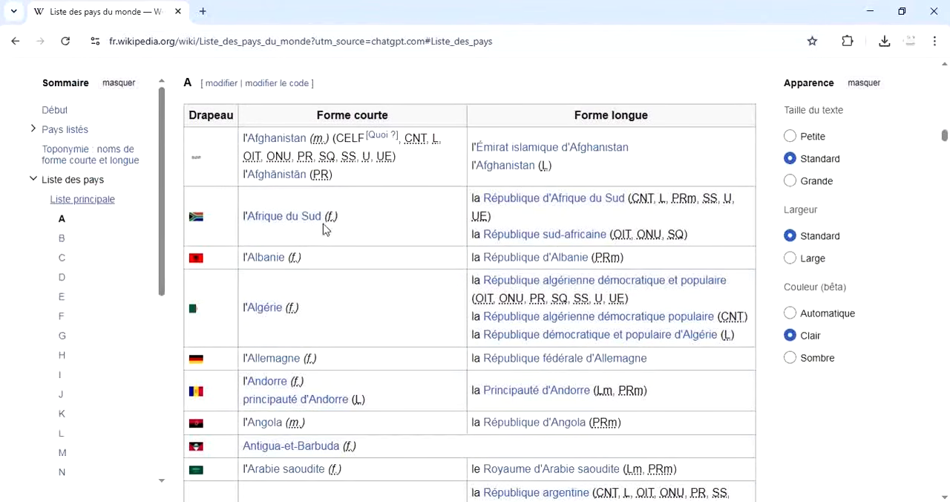
Copy the "Liste principale" link address again from the Wikipedia page and switch back to the POWERQWERY workbook.
right_click(73, 206)
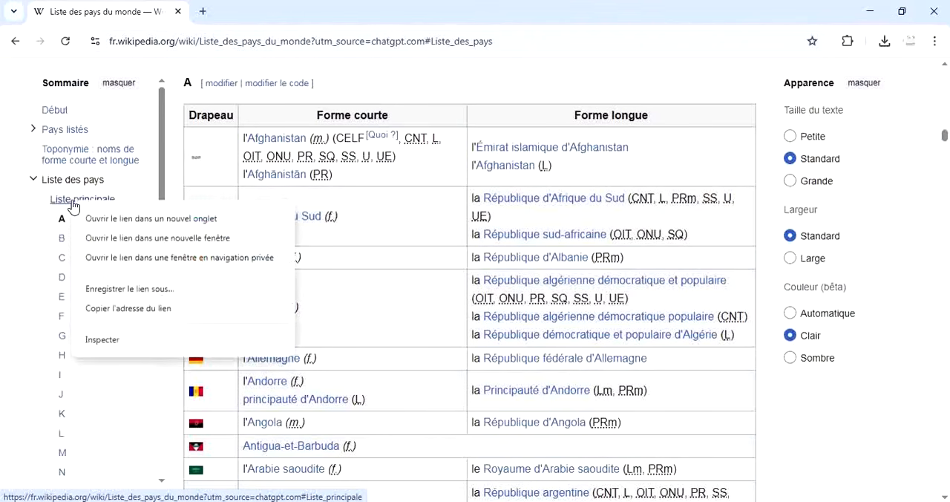
left_click(137, 308)
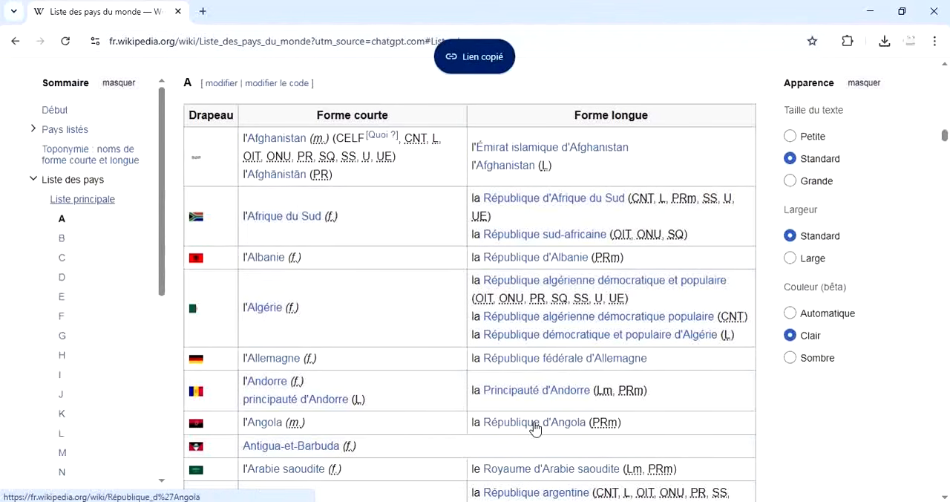
mouse_move(490, 501)
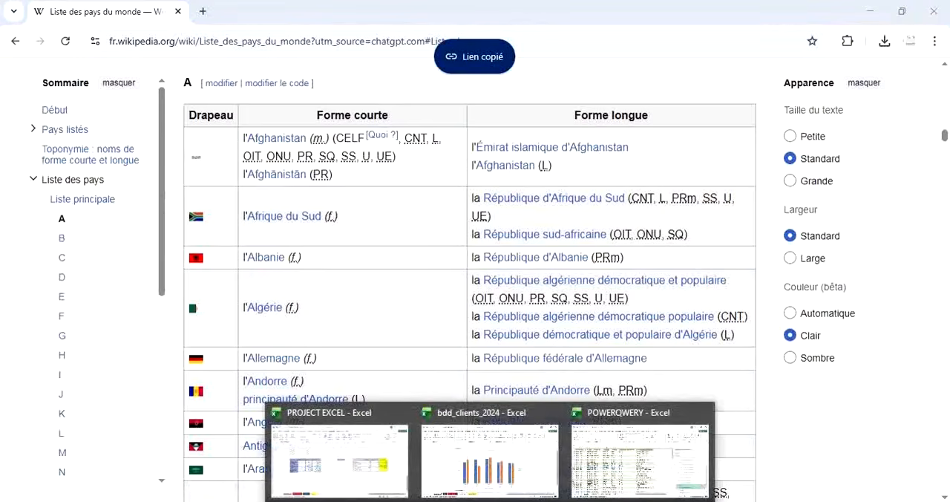
left_click(651, 466)
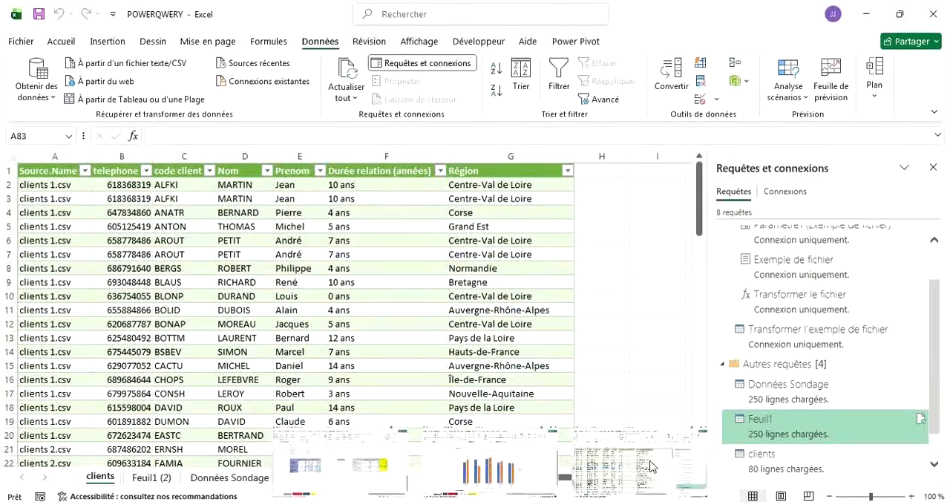
Start a new web import (À partir du web) and submit the copied Liste_des_pays_du_monde URL ending in #Liste_principale.
left_click(53, 100)
mouse_move(175, 239)
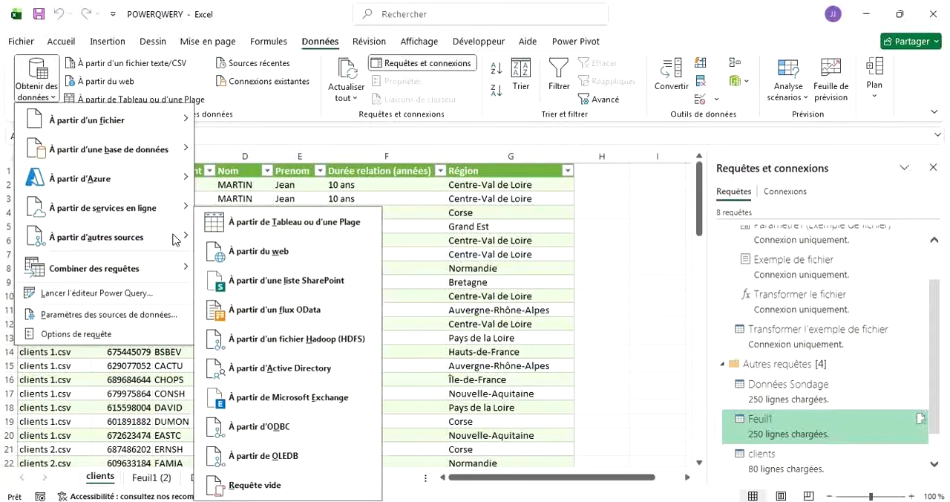
left_click(285, 259)
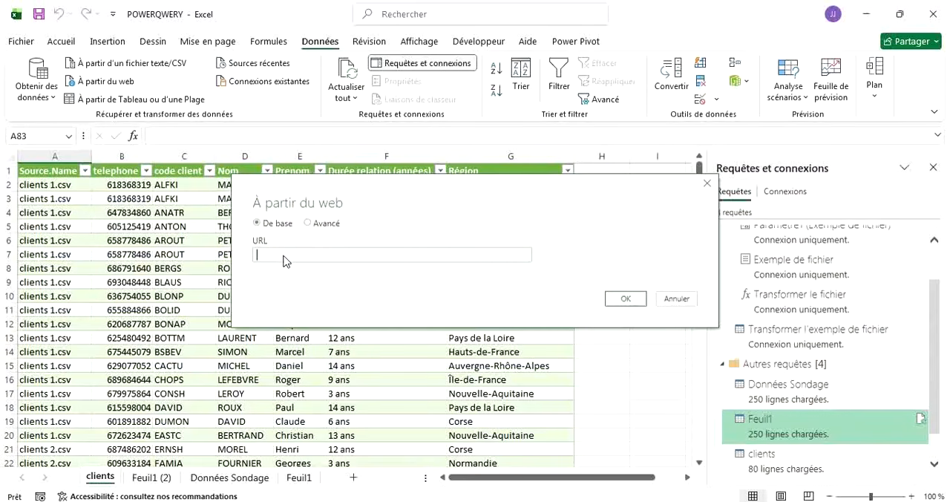
left_click(285, 256)
type("https://fr.wikipedia.org/wiki/Liste_des_pays_du_monde?utm_source=chatgpt.com#Liste_principale")
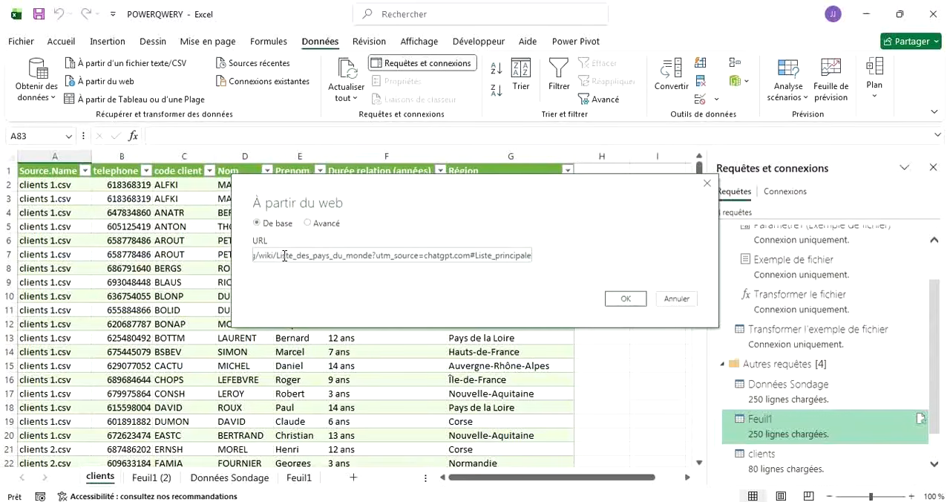
left_click(617, 303)
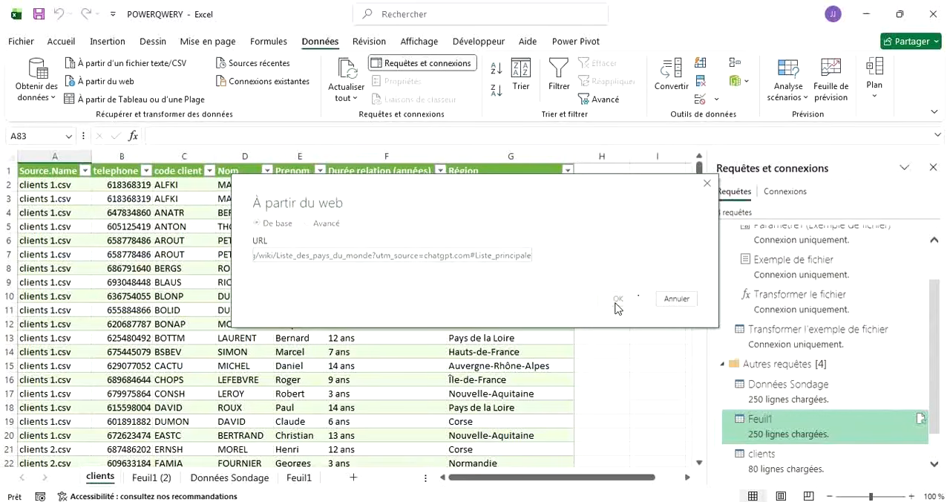
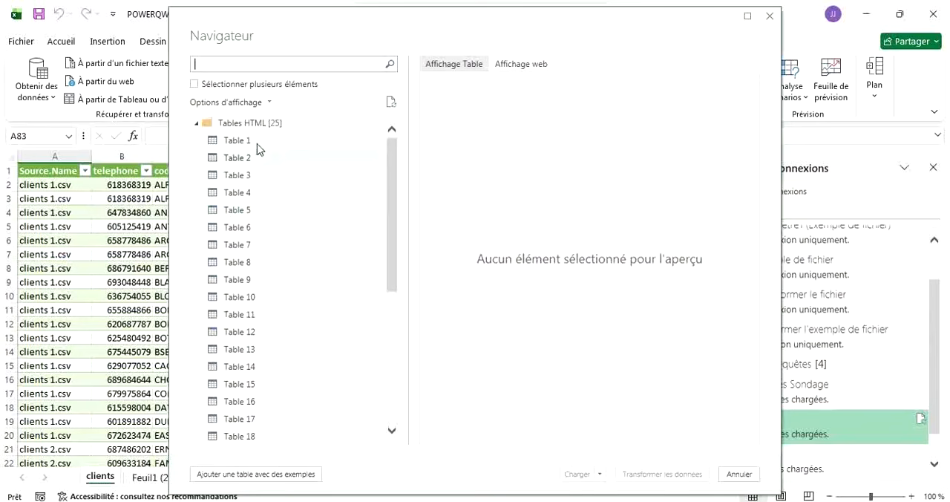
Examine the contents of several HTML tables from the Wikipedia page in the Navigator, including Tables 1, 7, 12, 14, 16, 17, 19 and 25.
left_click(233, 141)
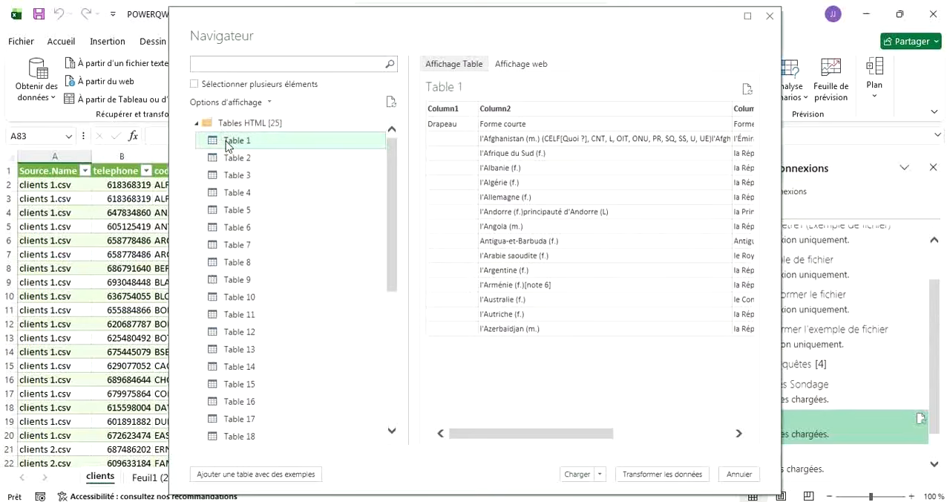
left_click(239, 246)
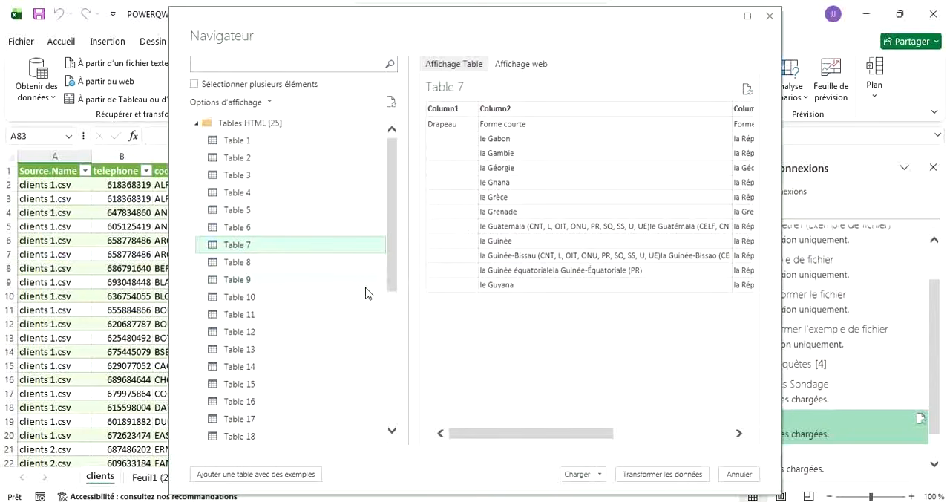
left_click(256, 408)
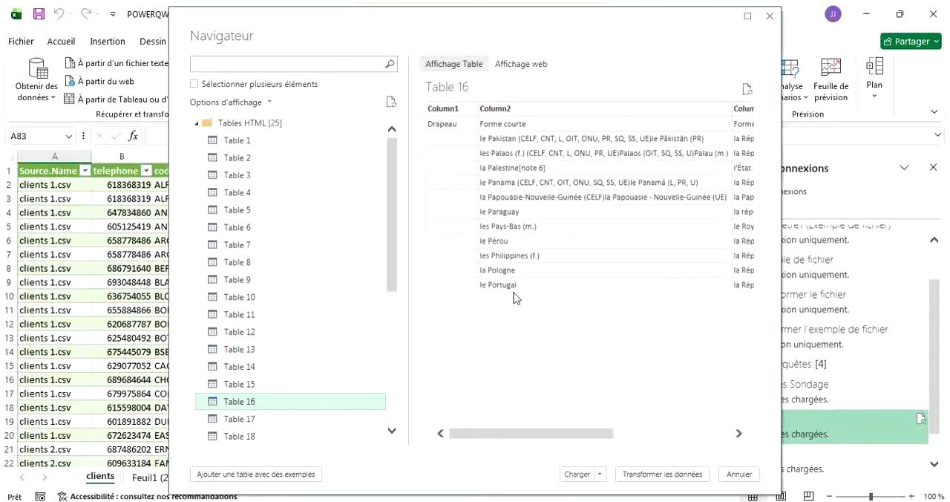
scroll(282, 383, "down", 5)
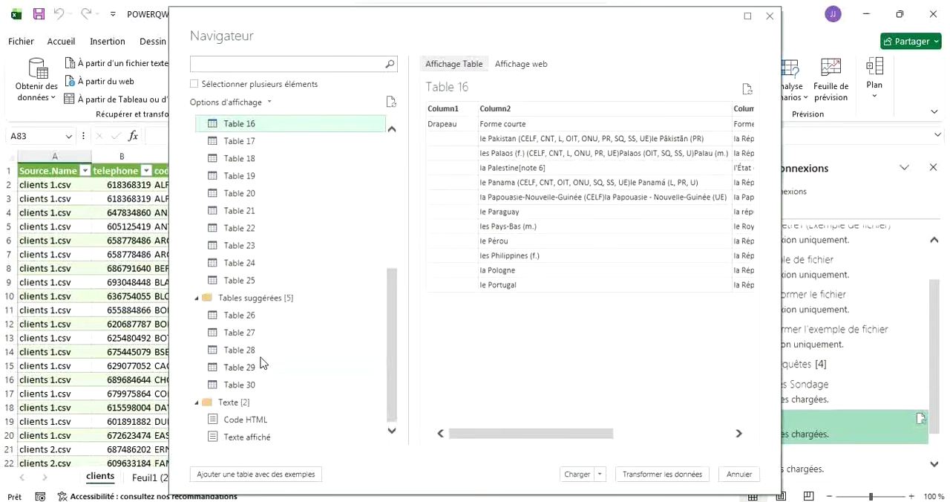
left_click(237, 282)
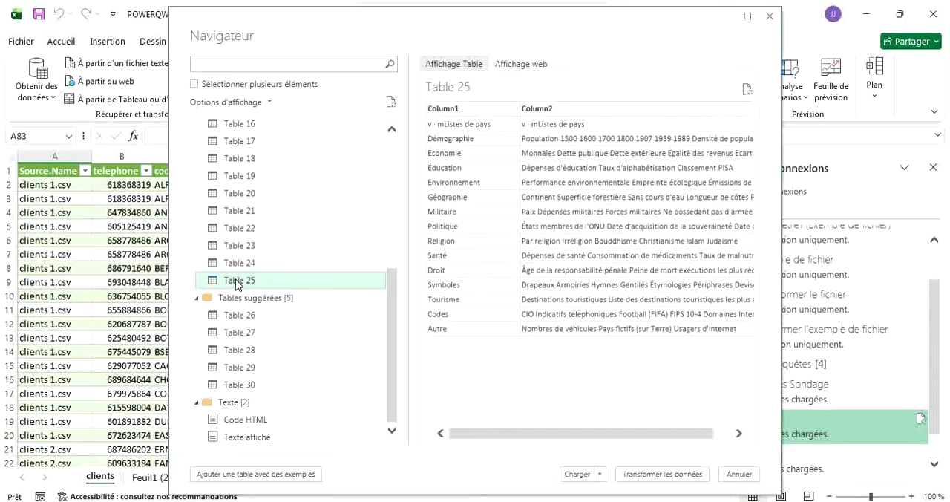
scroll(280, 187, "up", 3)
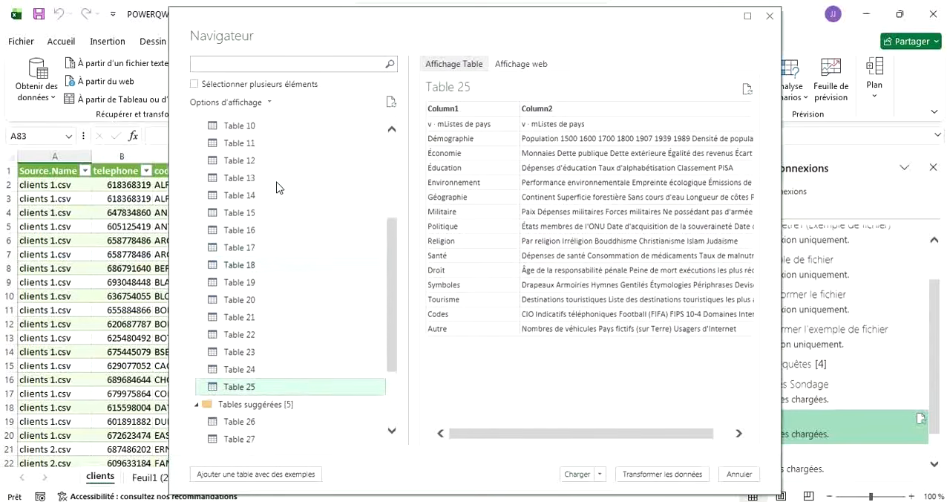
left_click(254, 179)
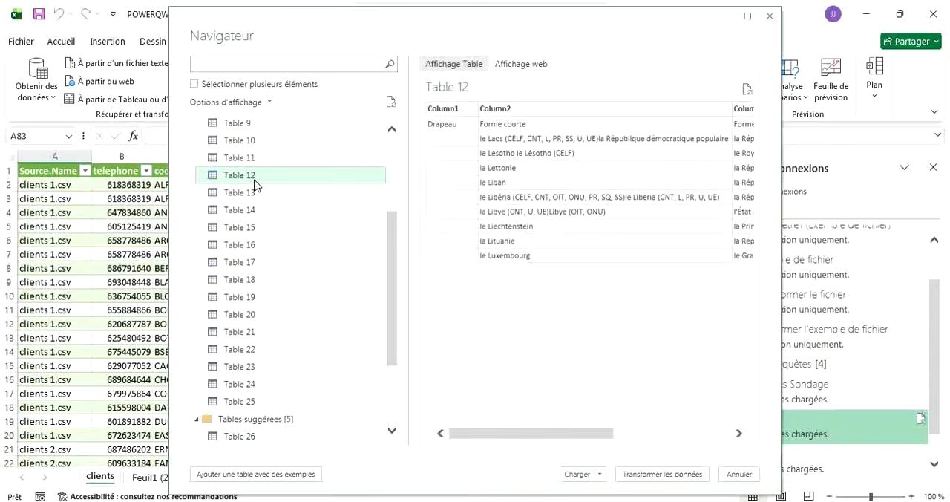
left_click(240, 216)
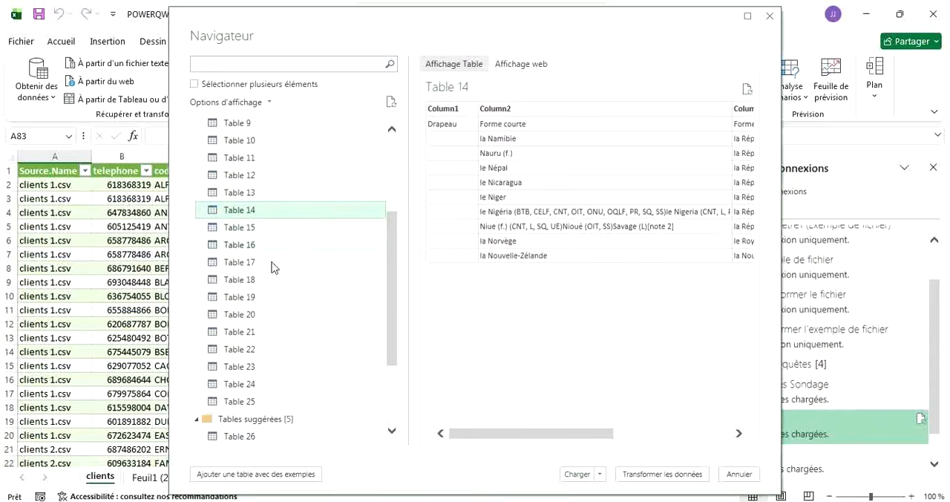
left_click(231, 272)
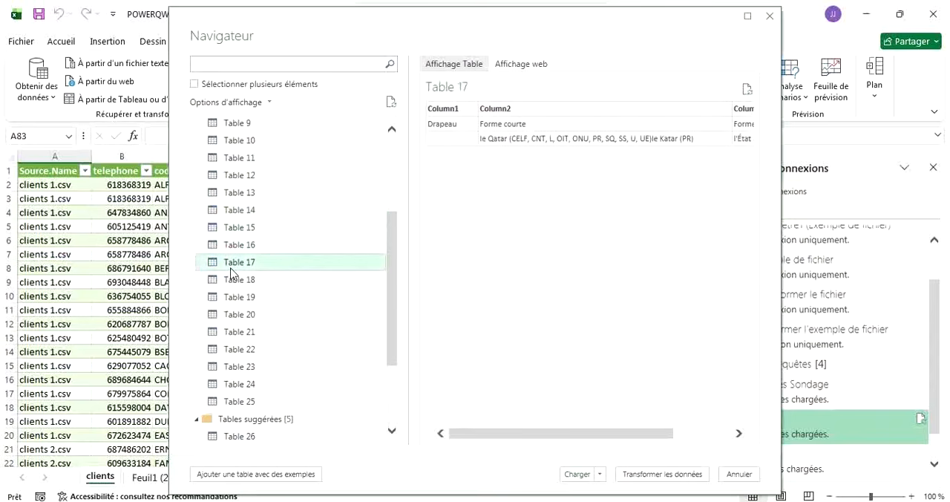
left_click(230, 298)
scroll(236, 300, "down", 3)
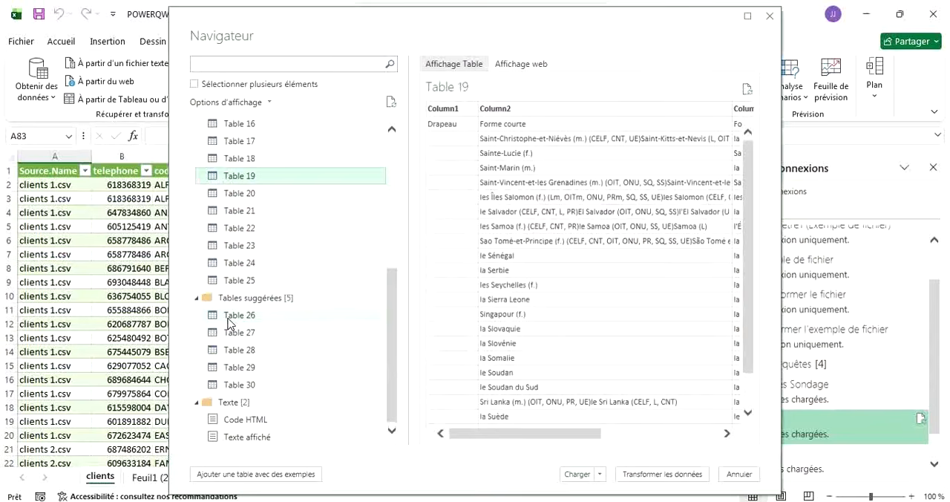
Preview the columns of the suggested table Table 26 and load it into the POWERQWERY workbook.
left_click(230, 323)
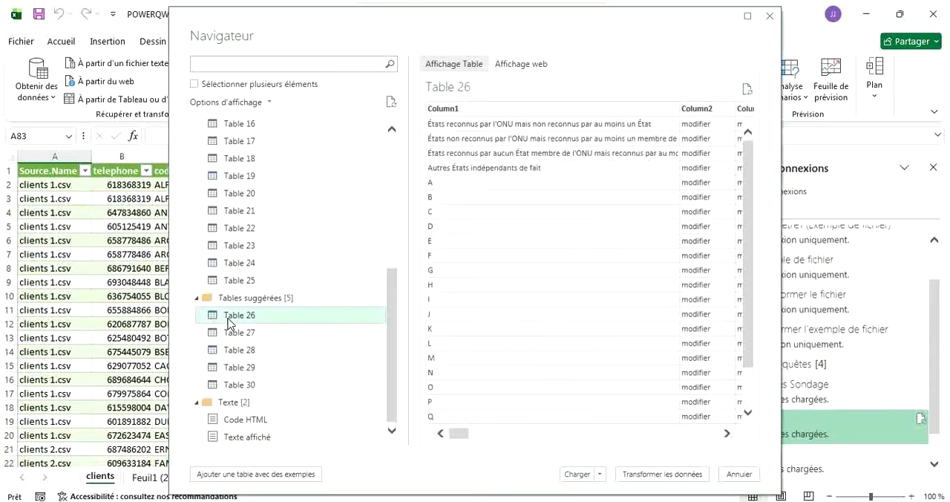
scroll(572, 290, "right", 3)
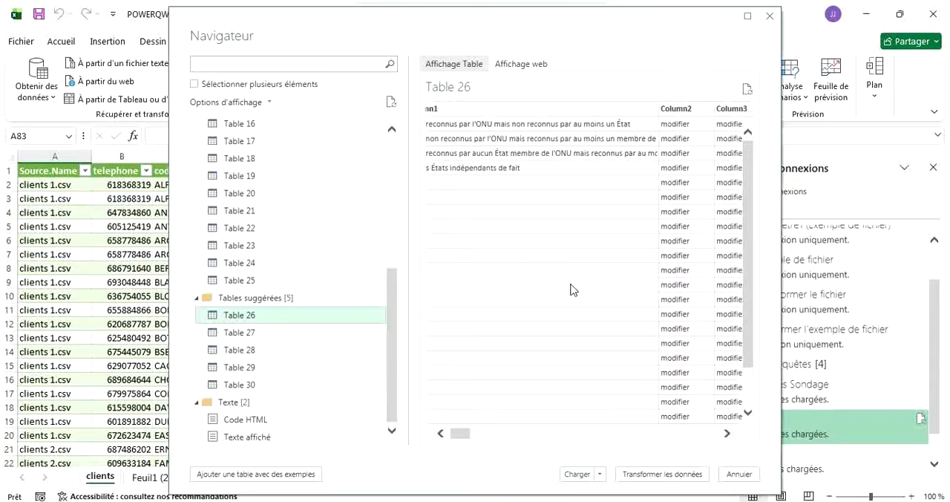
scroll(564, 289, "right", 4)
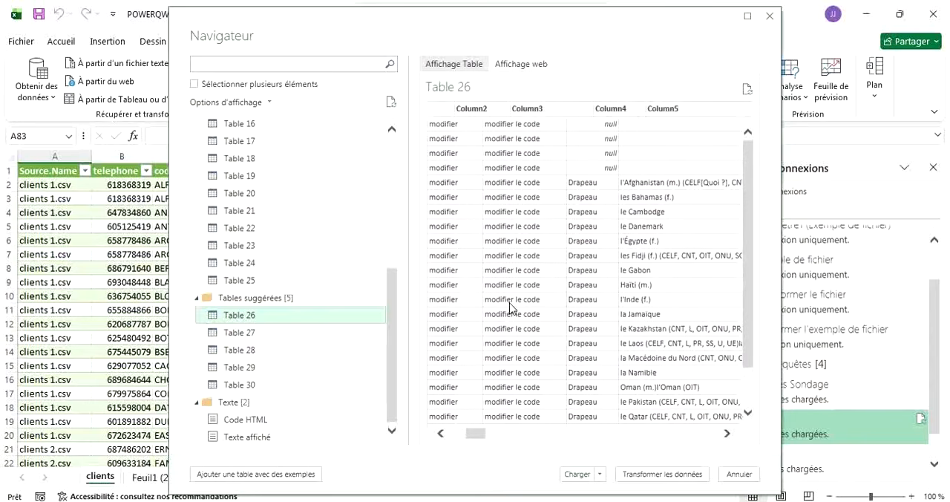
scroll(509, 307, "right", 4)
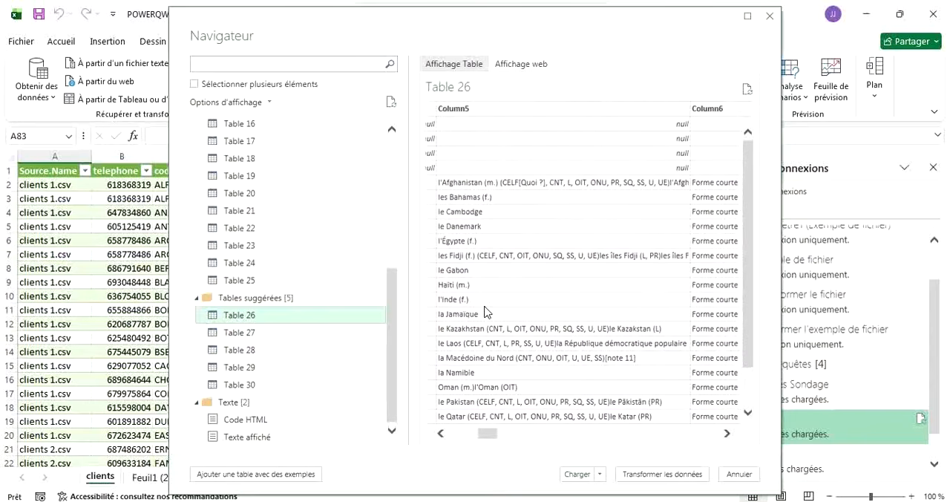
scroll(606, 309, "right", 4)
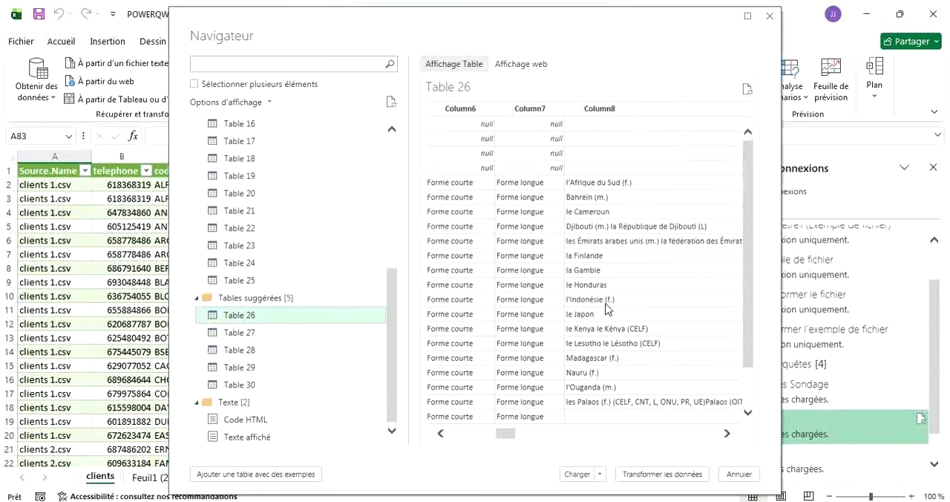
scroll(606, 309, "right", 3)
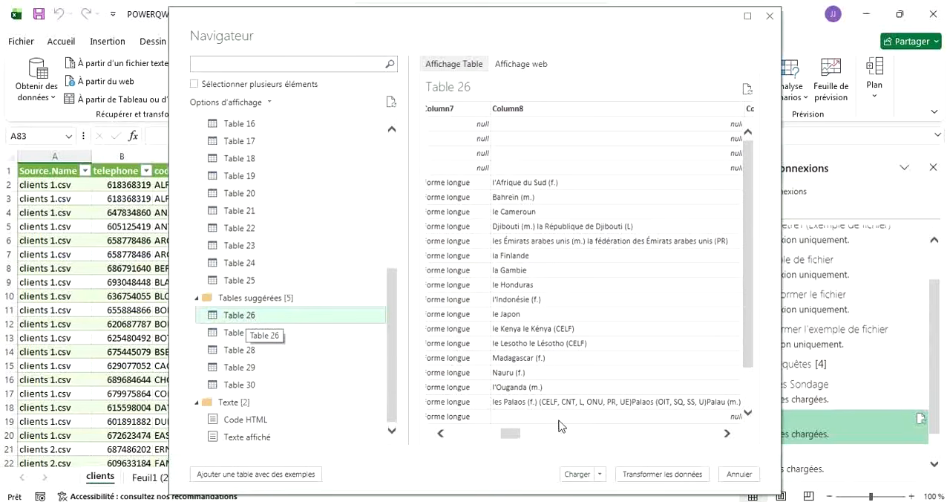
left_click(576, 474)
key("alt+Tab")
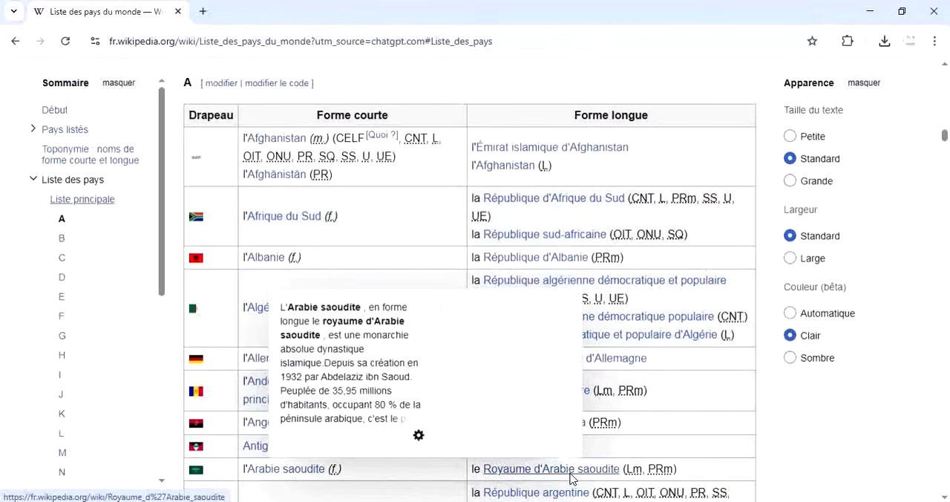
key("alt+Tab")
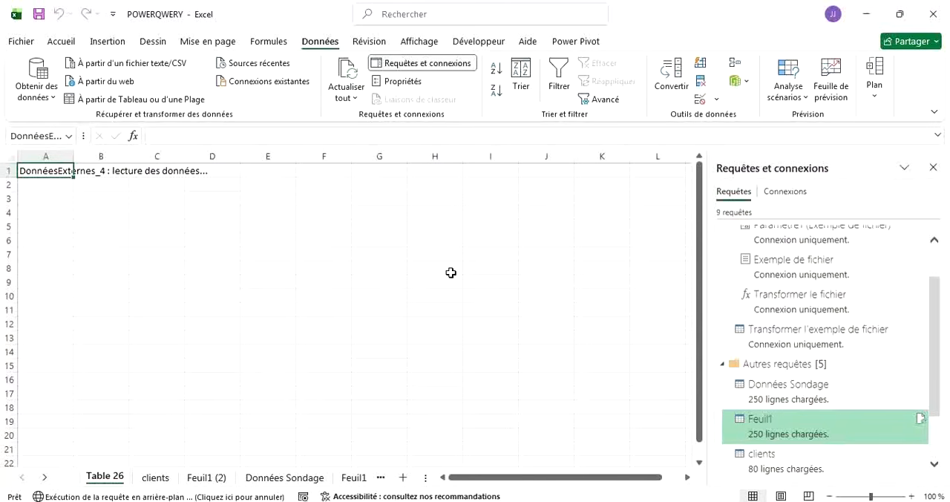
Examine the Table 26 query's detail preview and the rows loaded in its new sheet.
scroll(858, 355, "down", 2)
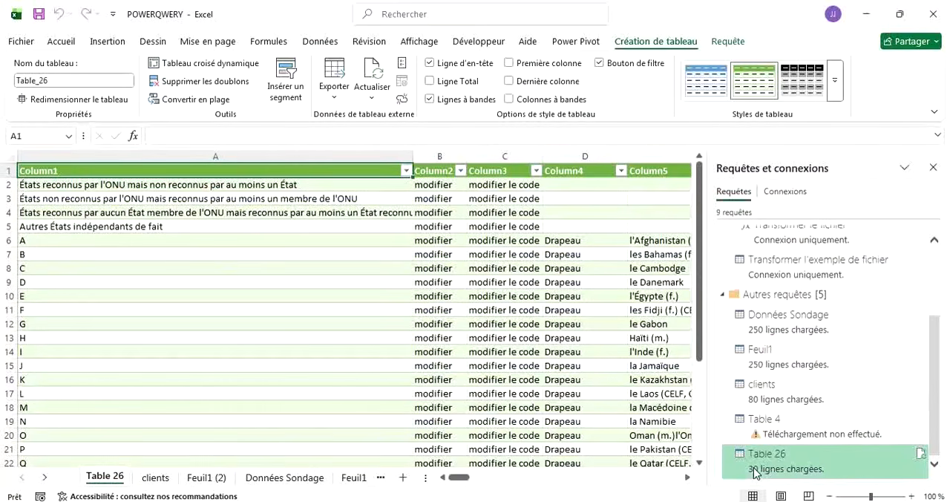
mouse_move(755, 473)
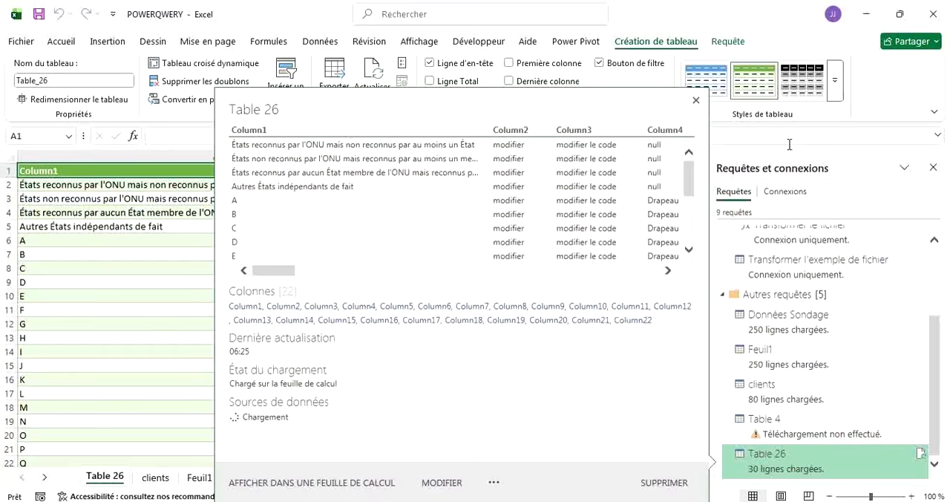
left_click(696, 100)
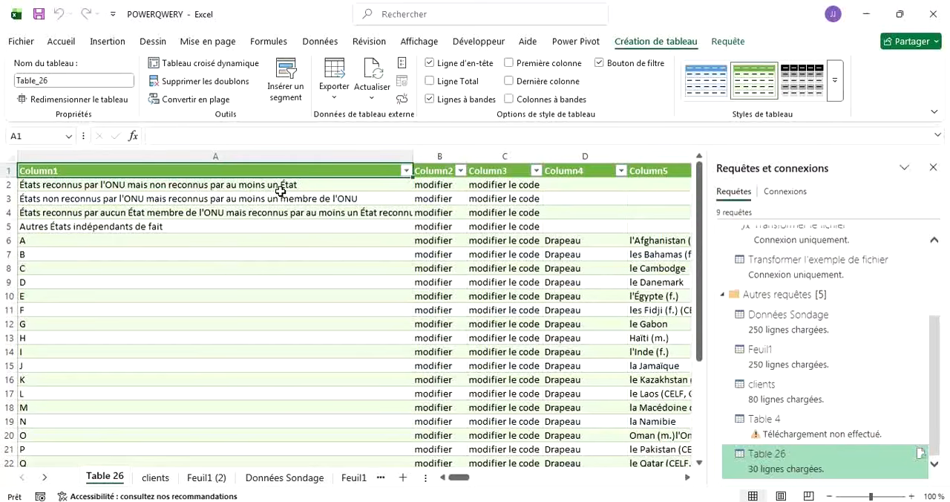
scroll(272, 284, "down", 20)
scroll(274, 284, "up", 20)
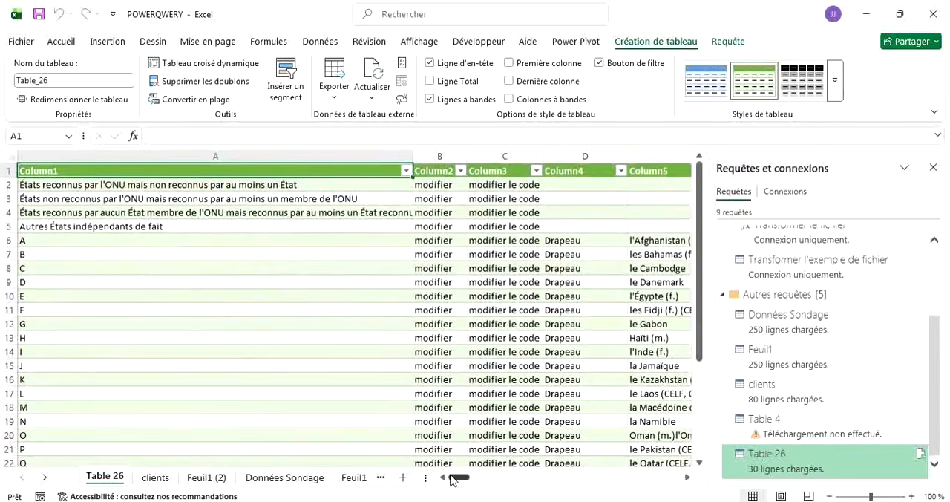
Fit the width of column N (Column14) to its contents and review the other columns of the imported country table.
left_click_drag(453, 479, 592, 481)
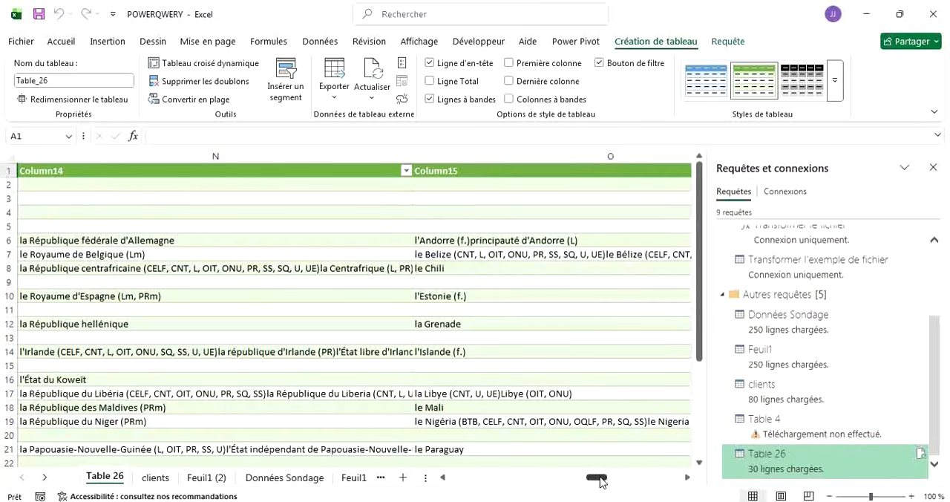
double_click(413, 155)
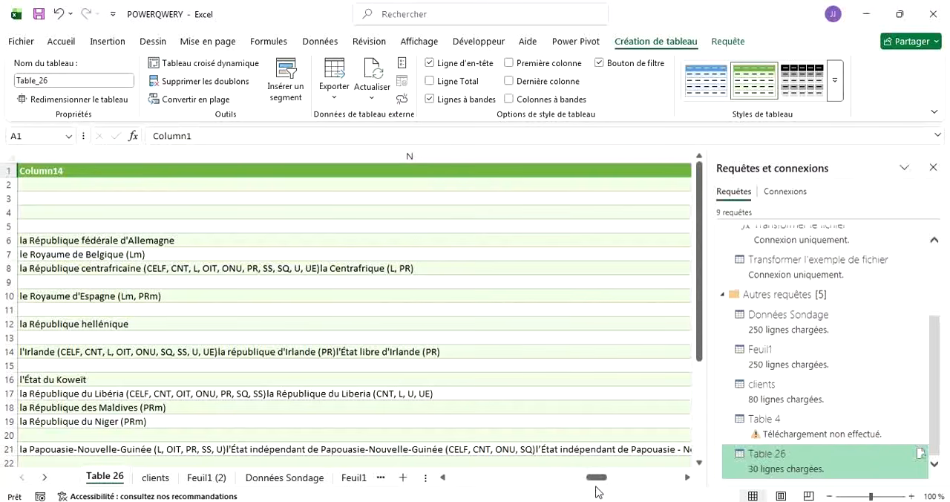
left_click_drag(598, 477, 455, 476)
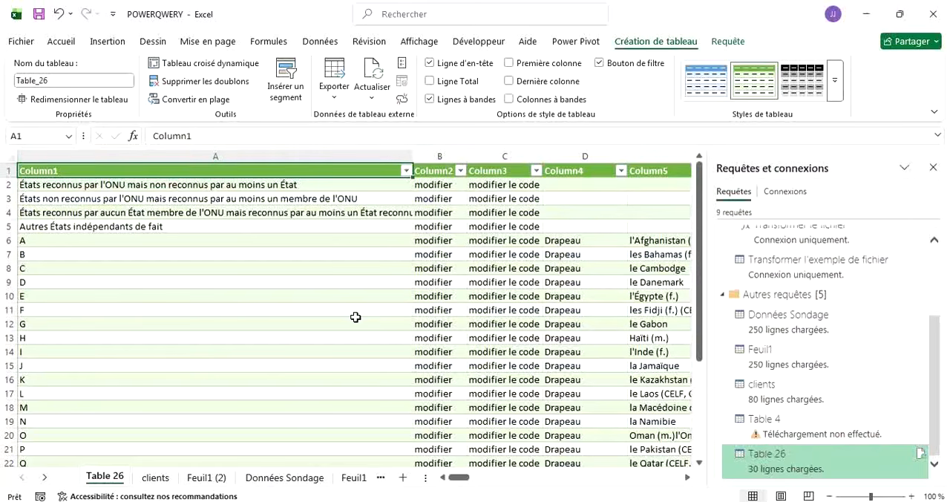
scroll(356, 318, "right", 3)
scroll(355, 317, "right", 2)
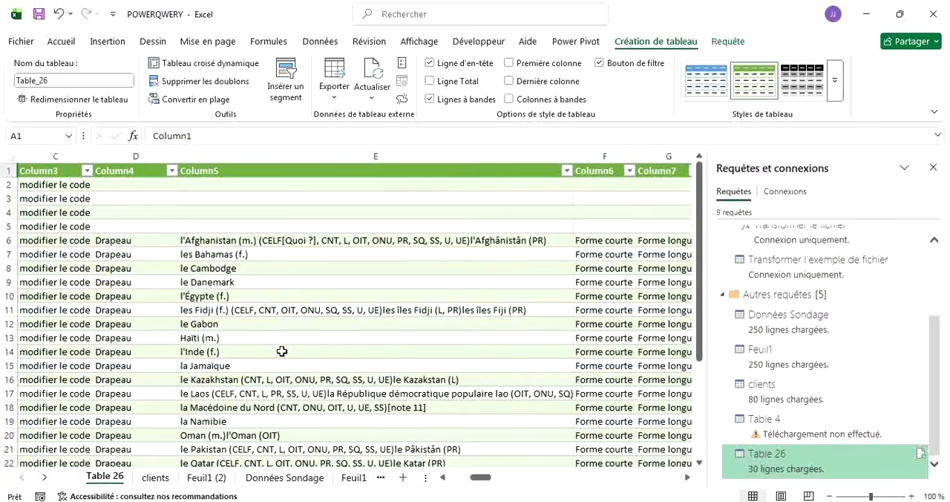
scroll(282, 351, "left", 5)
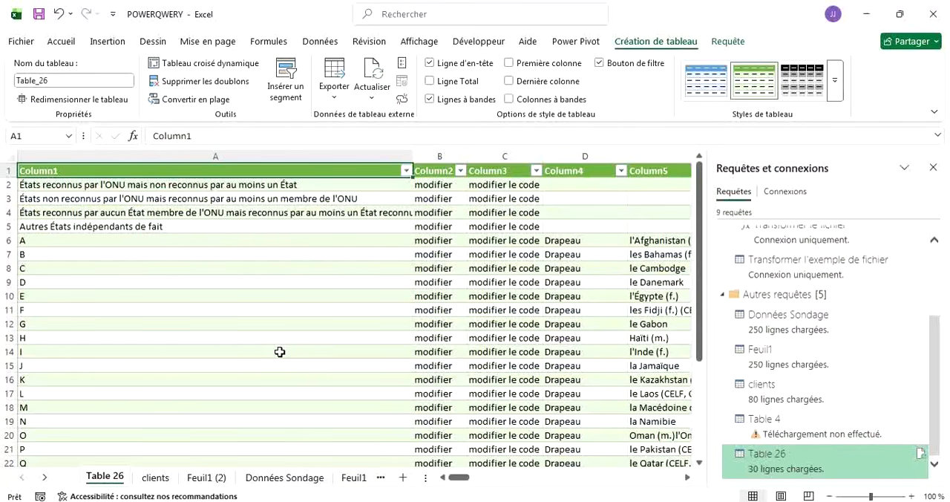
left_click(318, 45)
left_click(39, 93)
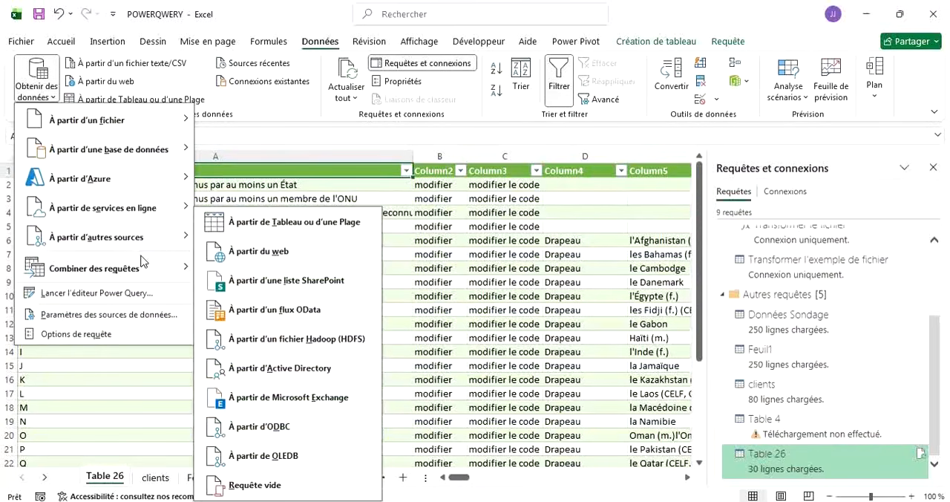
mouse_move(150, 255)
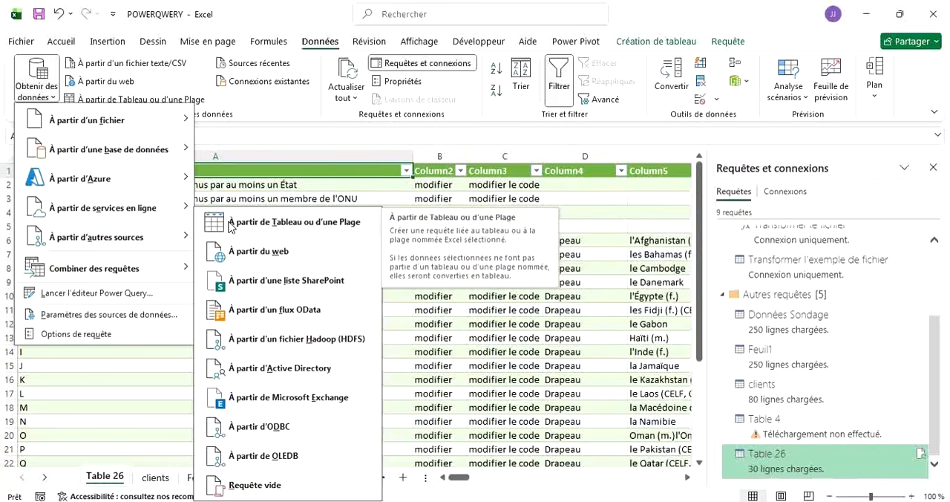
key("Escape")
key("Escape")
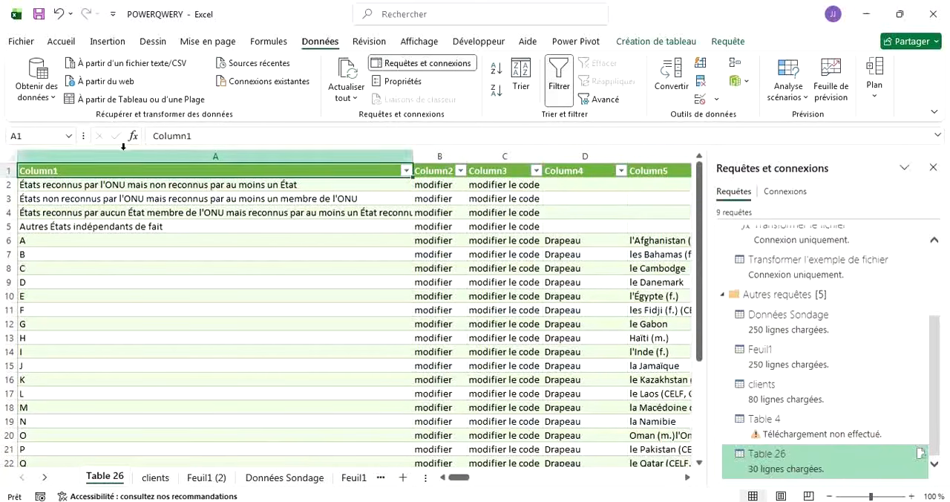
Start a new data import from an Excel workbook, choosing the ventes file in the exercice folder.
left_click(37, 89)
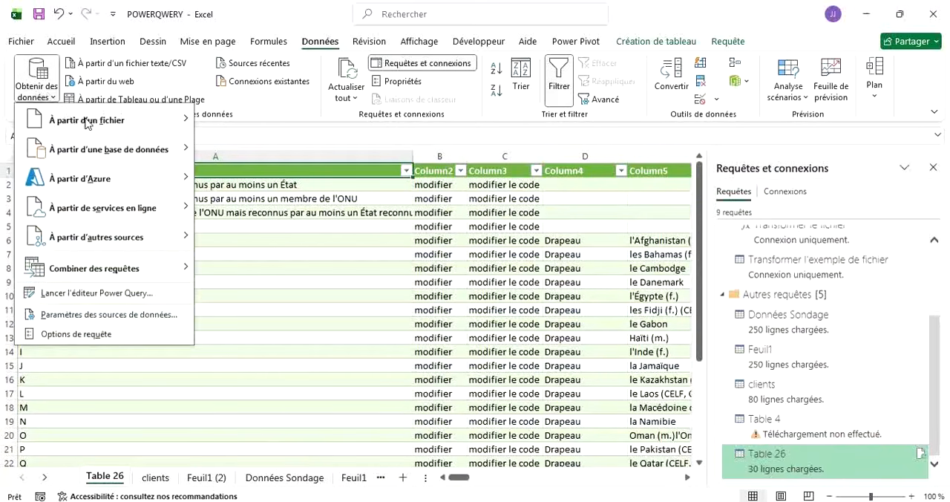
mouse_move(97, 124)
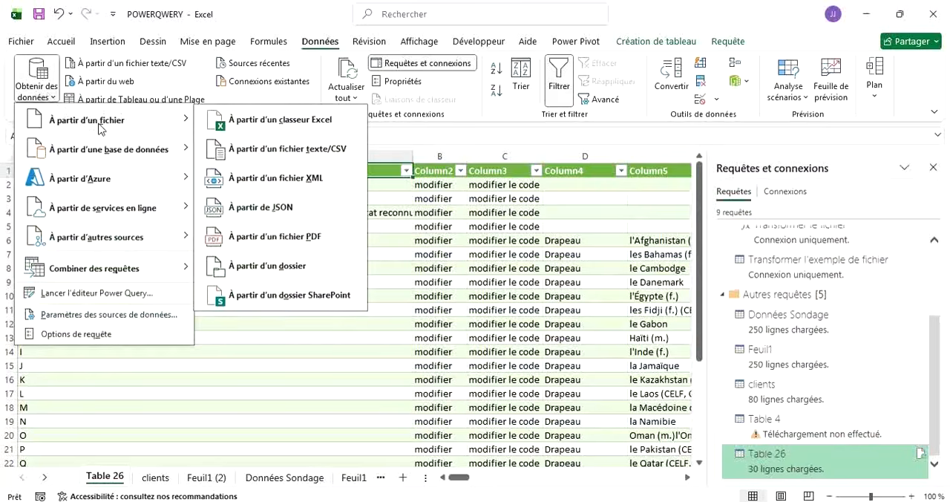
left_click(228, 133)
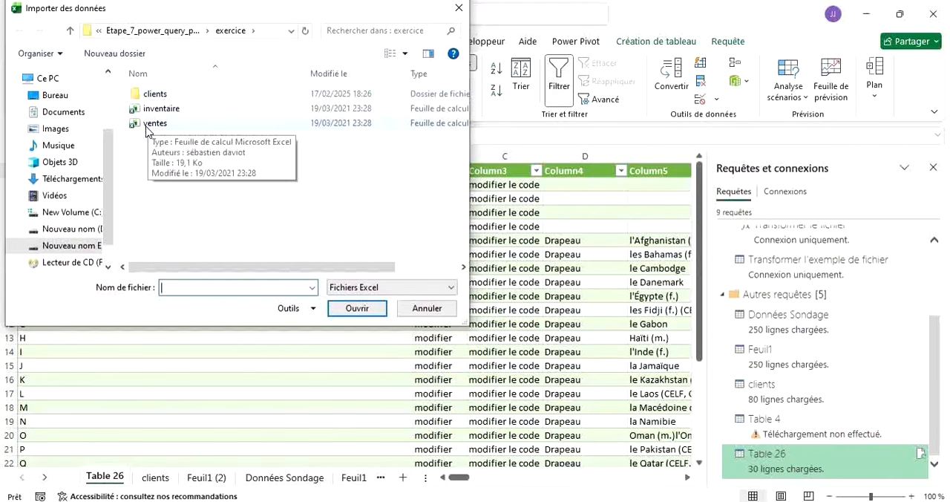
left_click(147, 126)
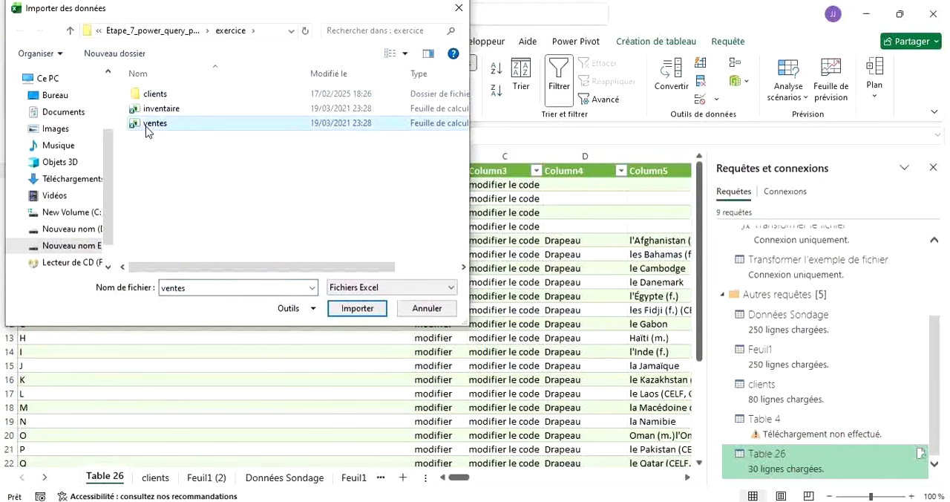
left_click(343, 309)
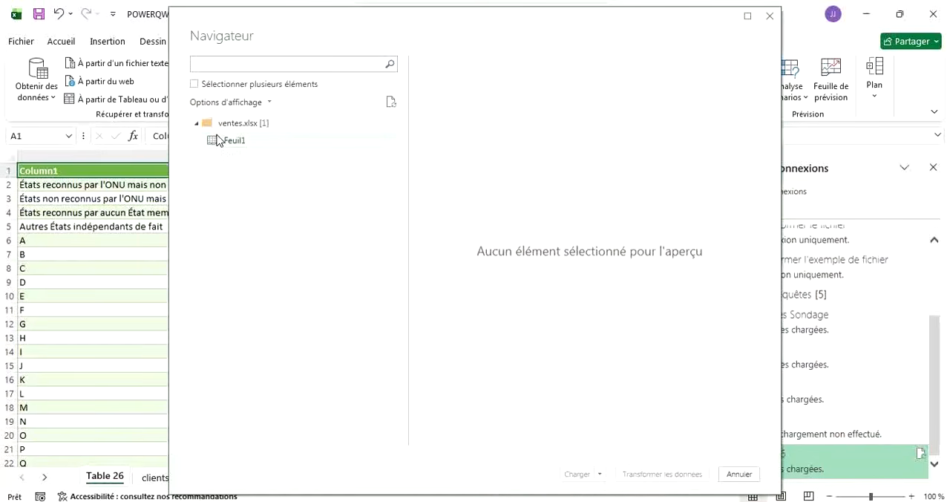
Select the Feuil1 sheet of ventes.xlsx, open it in the Power Query editor and scan its rows.
left_click(217, 142)
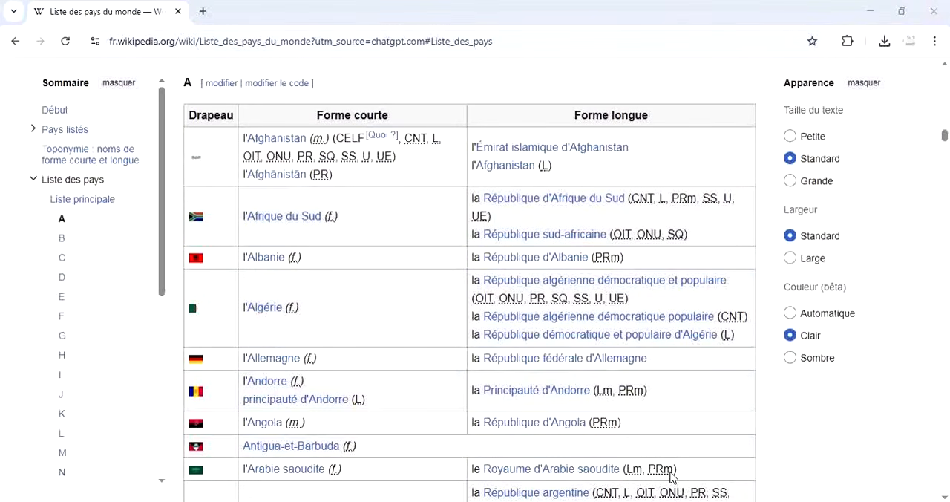
key("alt+Tab")
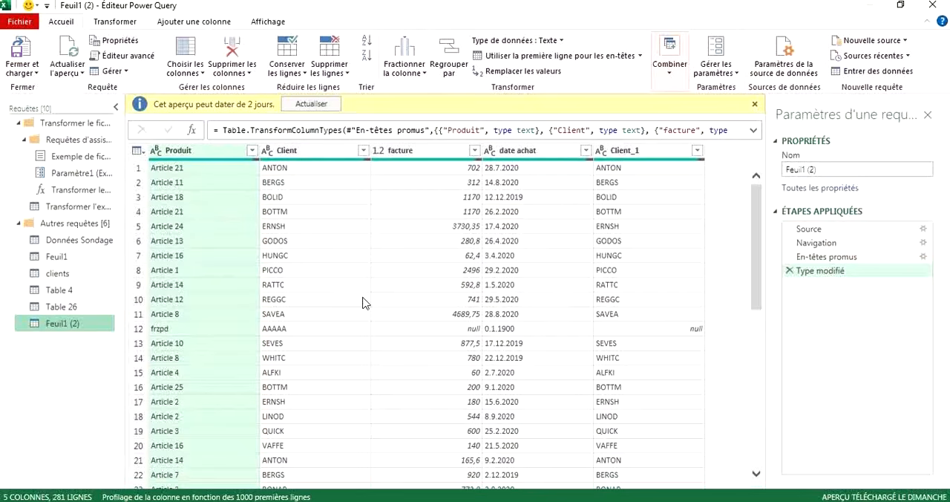
scroll(362, 303, "down", 3)
scroll(362, 303, "up", 3)
scroll(363, 303, "down", 20)
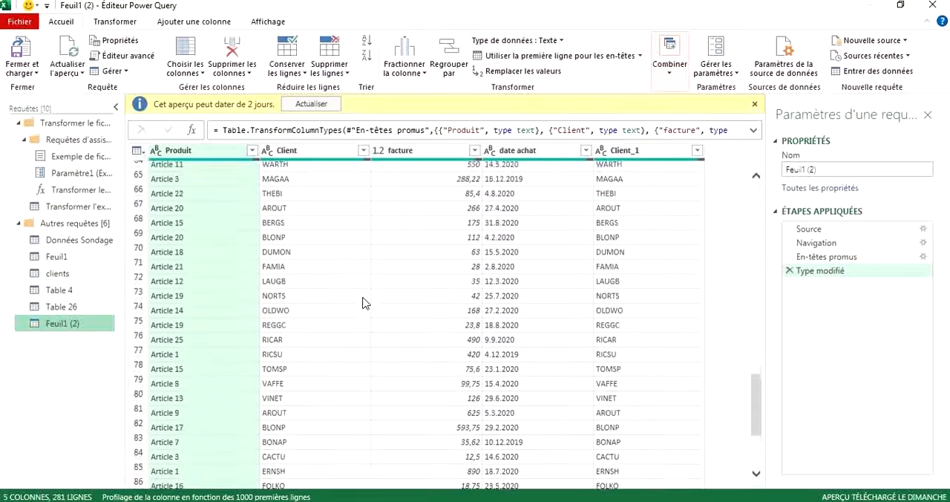
Shrink the Power Query editor window to reveal the workbook behind it, and maximize the editor again.
left_click(901, 5)
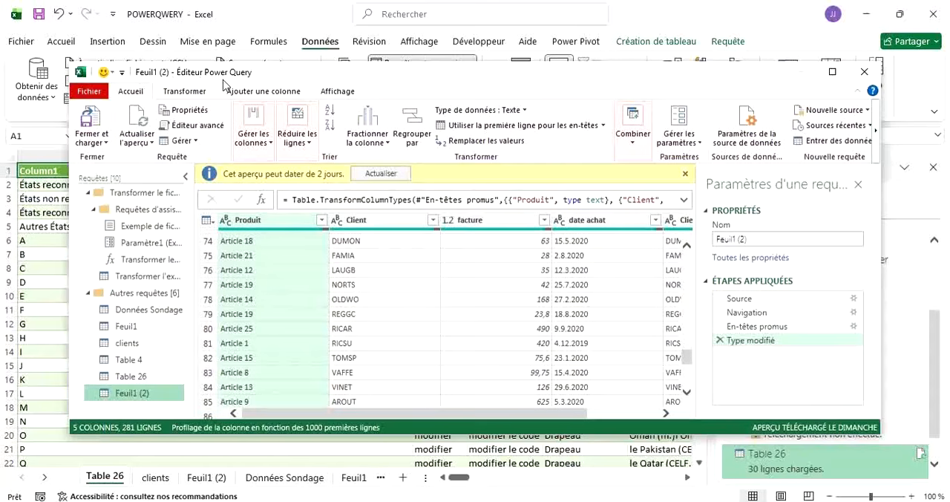
left_click_drag(217, 80, 216, 55)
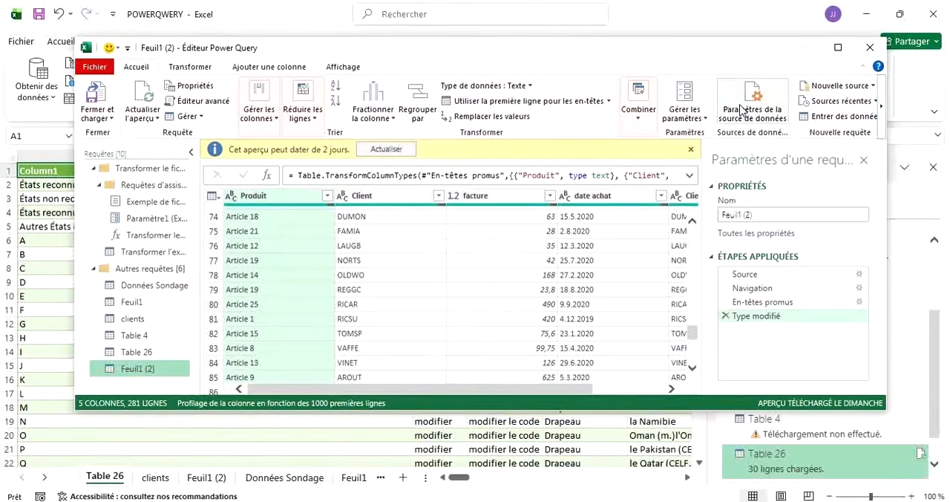
left_click(838, 47)
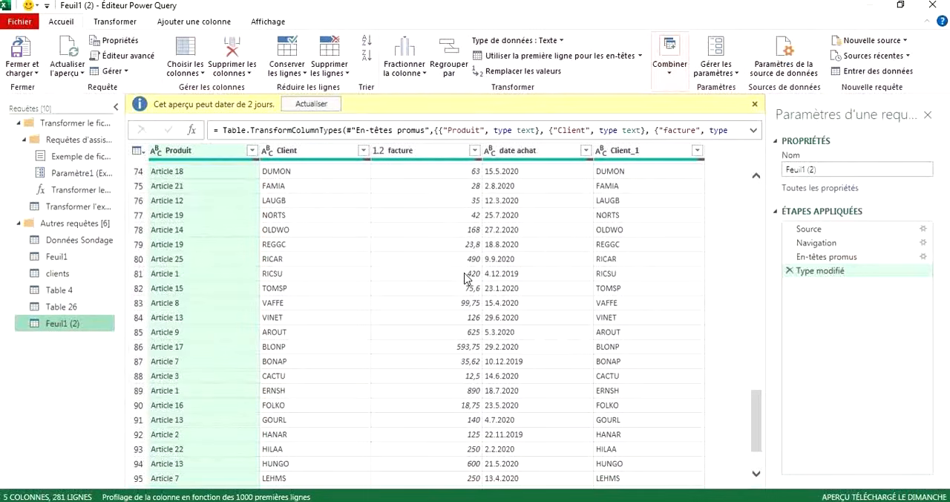
Review the Feuil1 (2) rows down to the end of the table and dismiss the outdated-preview notice.
scroll(377, 320, "down", 3)
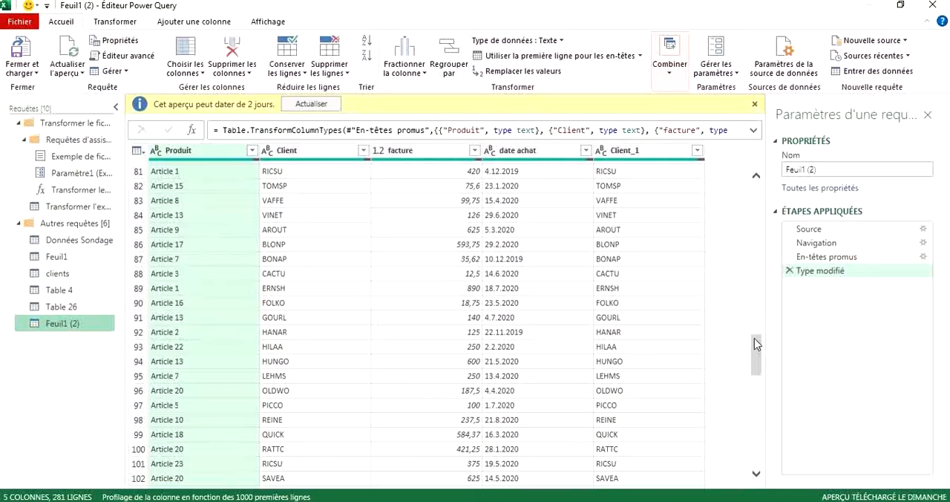
left_click_drag(754, 338, 765, 490)
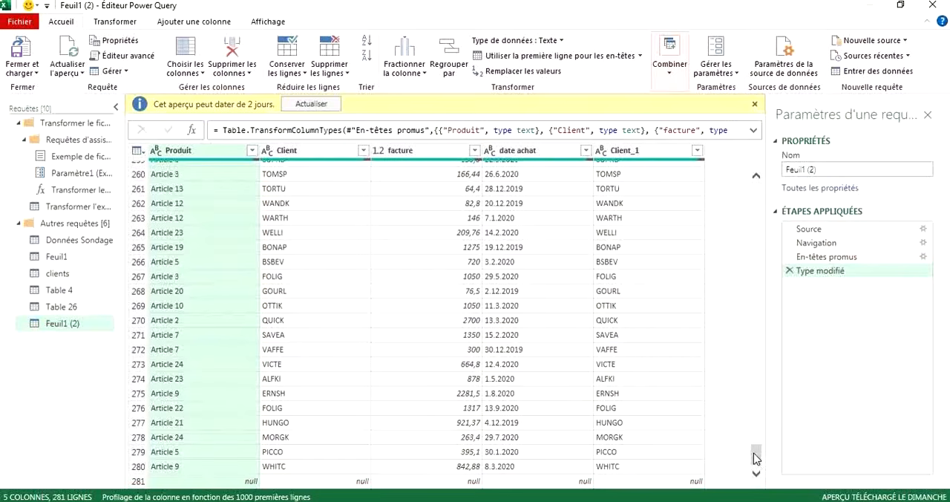
left_click_drag(755, 457, 753, 192)
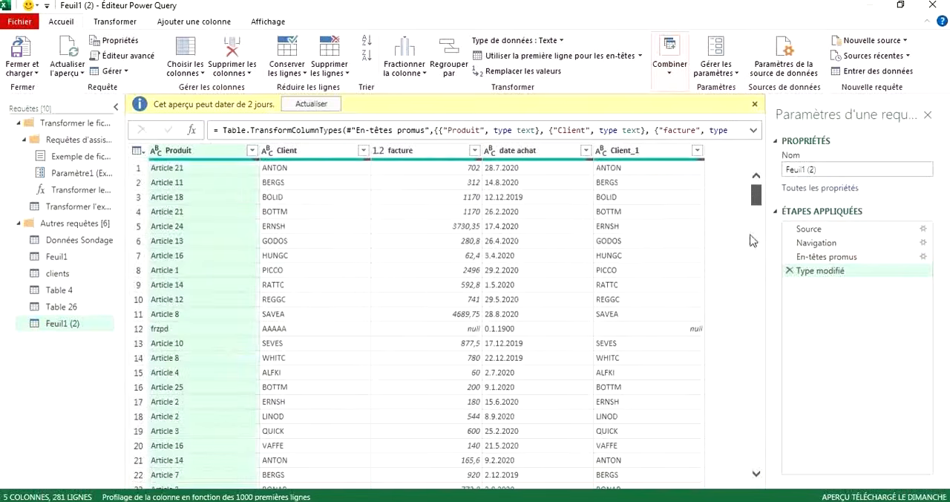
left_click_drag(753, 240, 753, 467)
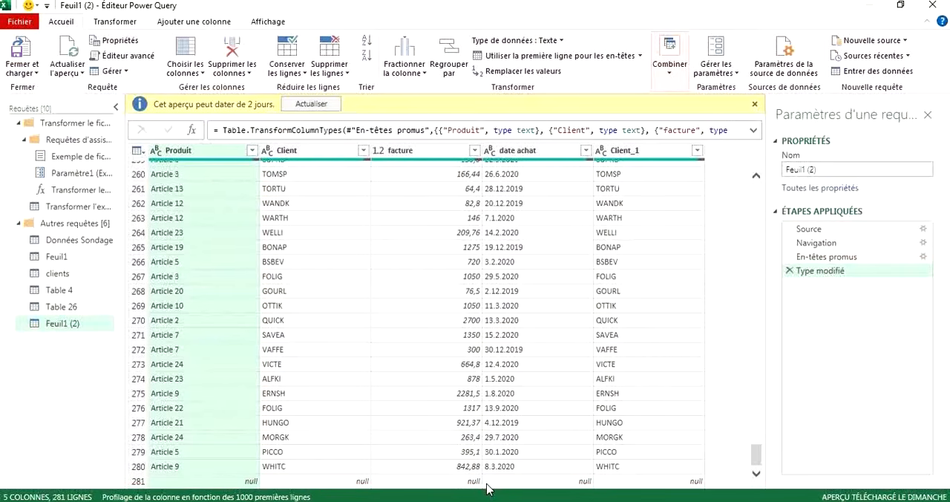
left_click(755, 106)
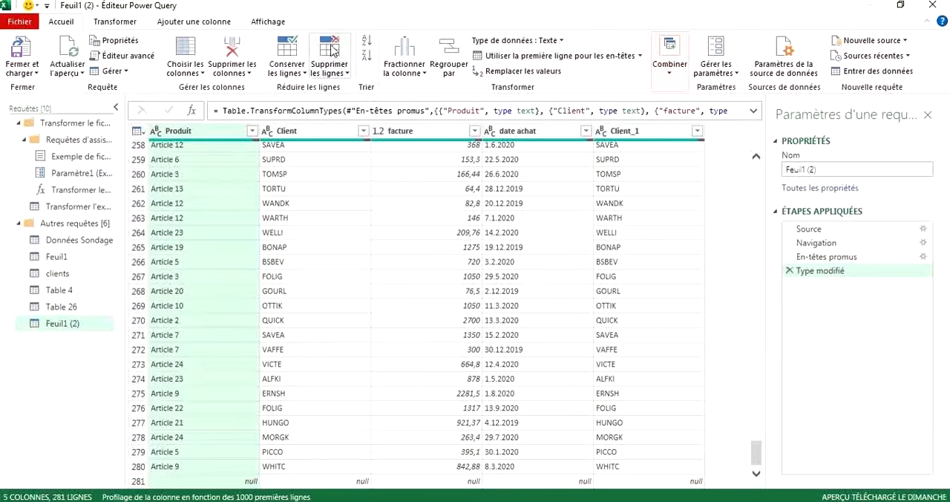
Remove the blank rows from the Feuil1 (2) query and check the end of the table.
left_click(346, 78)
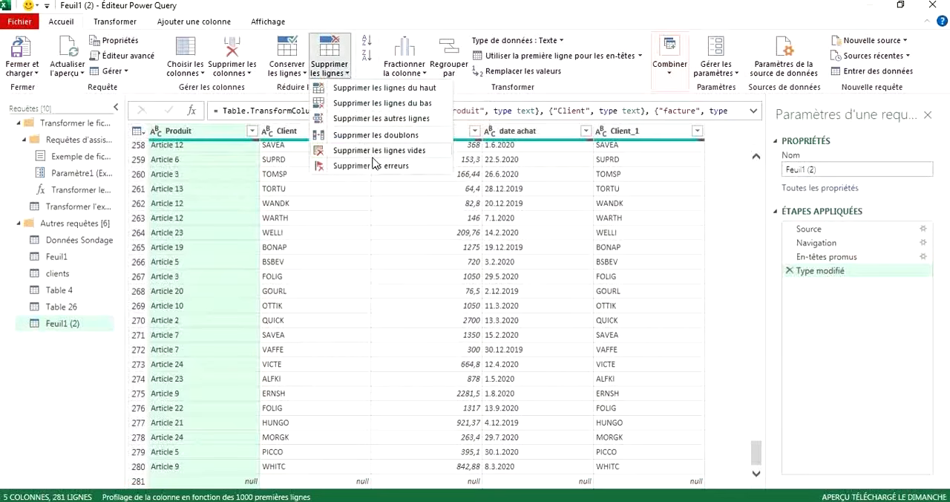
left_click(323, 154)
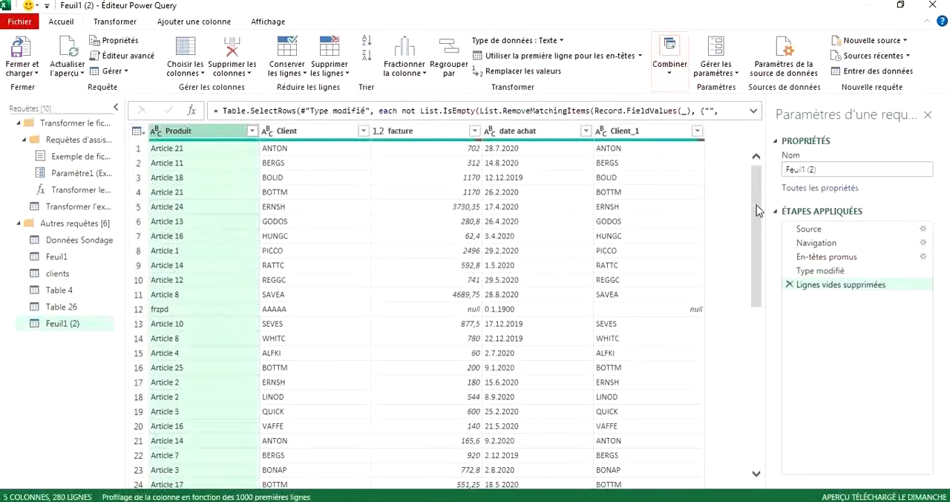
left_click_drag(757, 211, 757, 481)
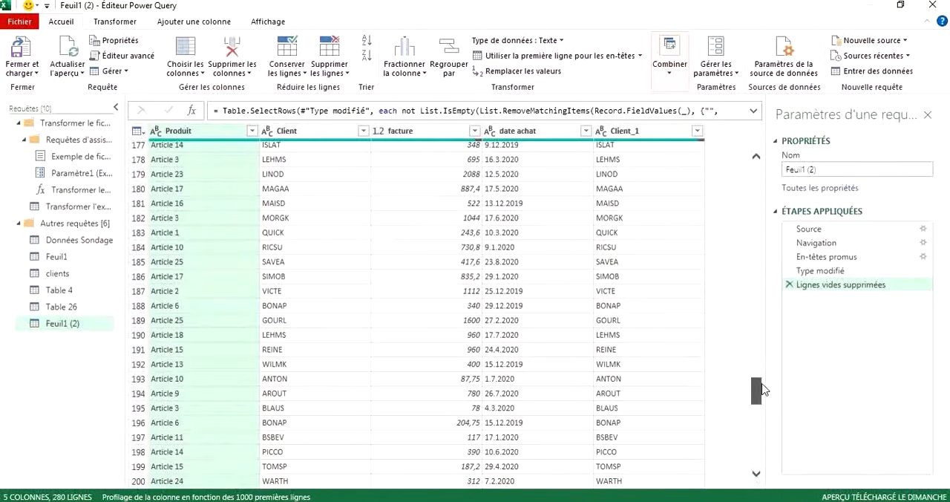
left_click_drag(764, 390, 757, 453)
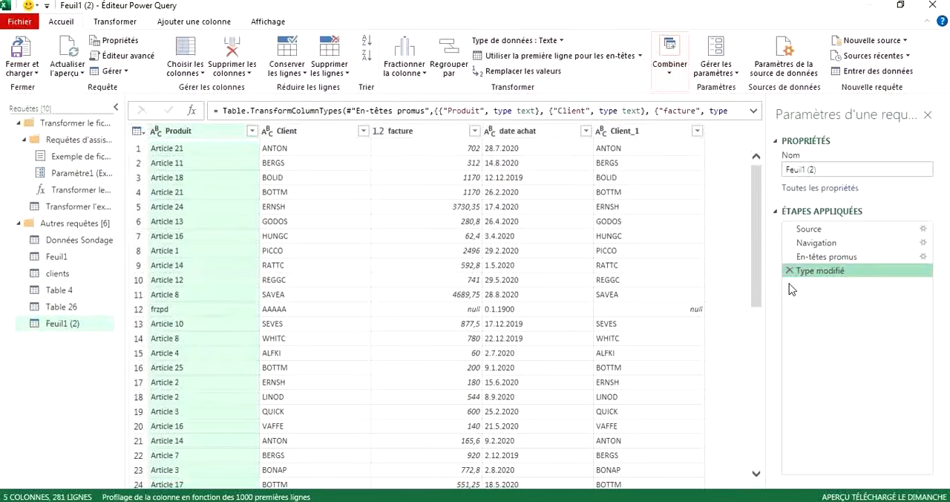
Remove 1 row from the bottom of the Feuil1 (2) query and check the end of the table.
left_click_drag(759, 223, 756, 477)
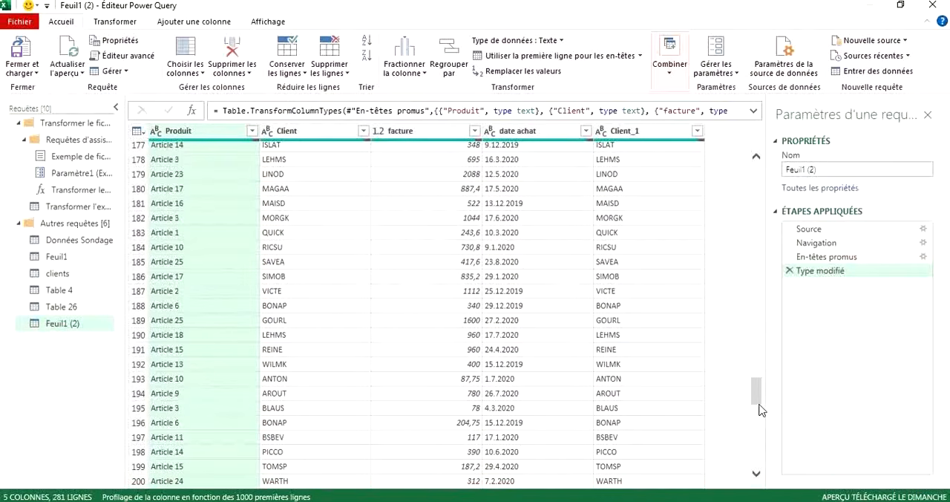
left_click_drag(758, 392, 760, 482)
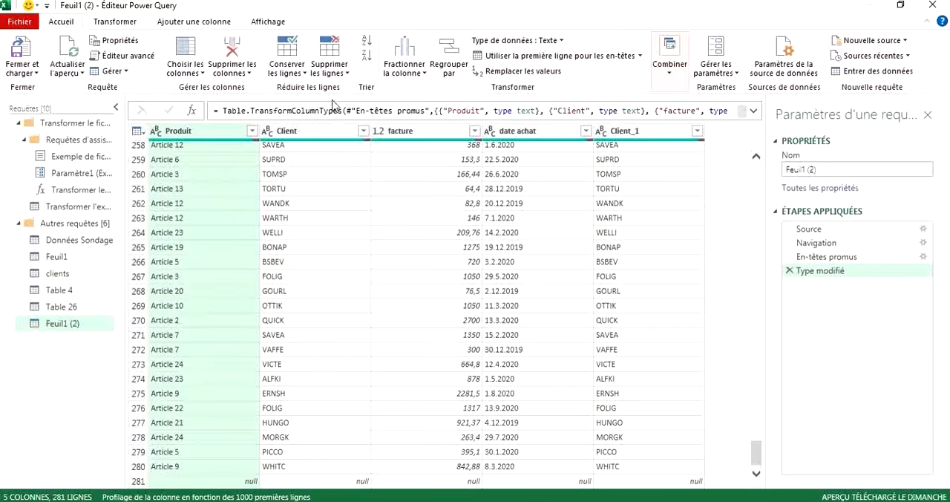
left_click(344, 77)
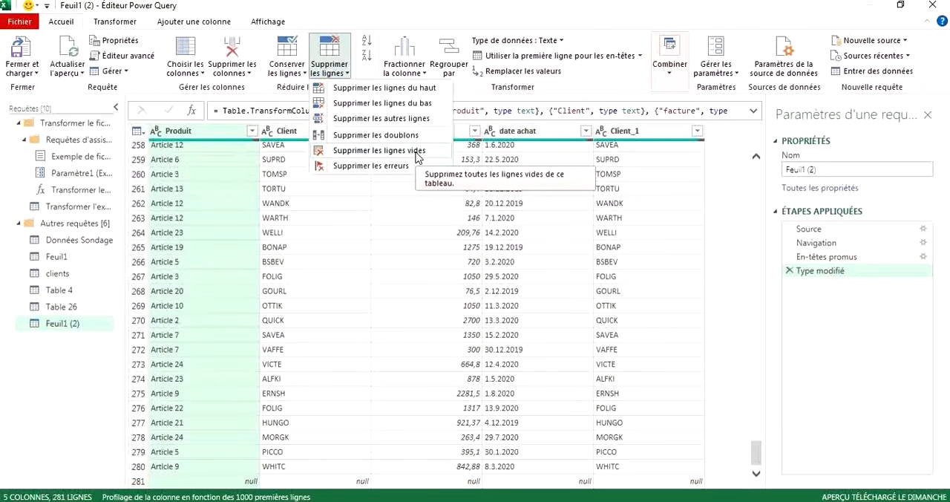
left_click(366, 104)
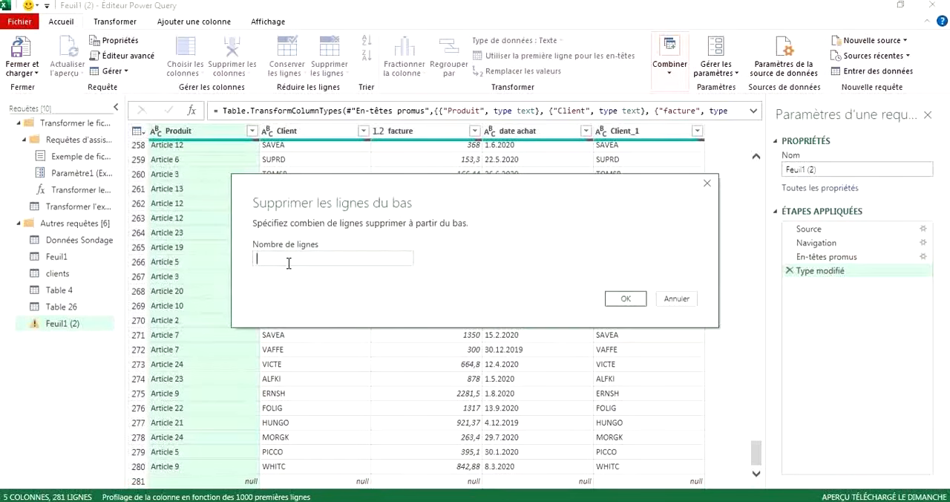
type("1")
left_click(626, 300)
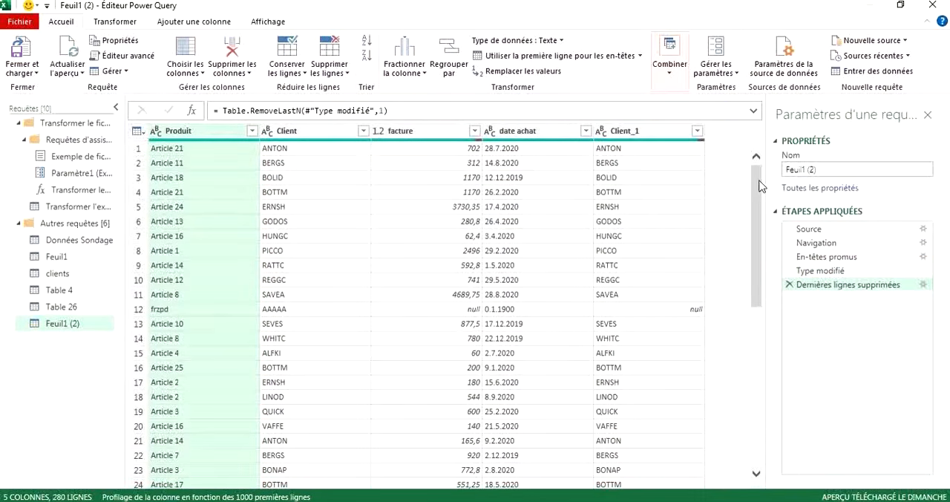
left_click_drag(760, 186, 750, 449)
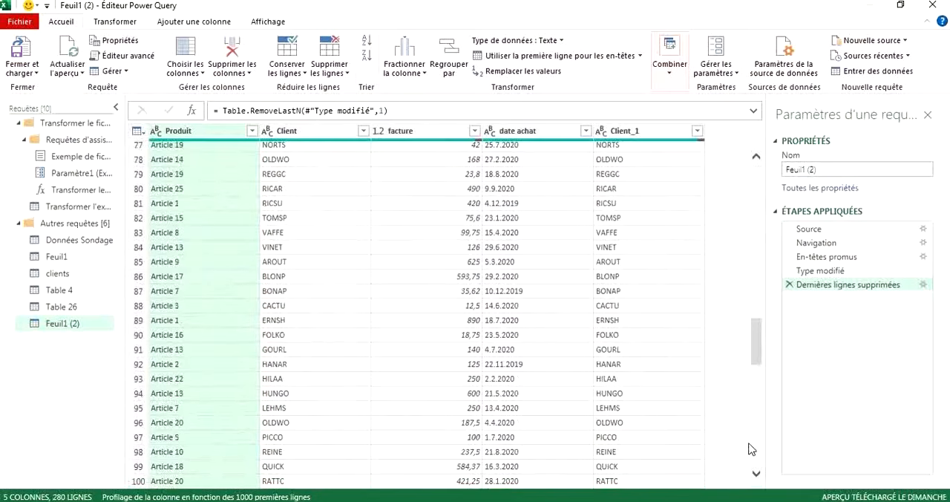
left_click_drag(759, 334, 757, 479)
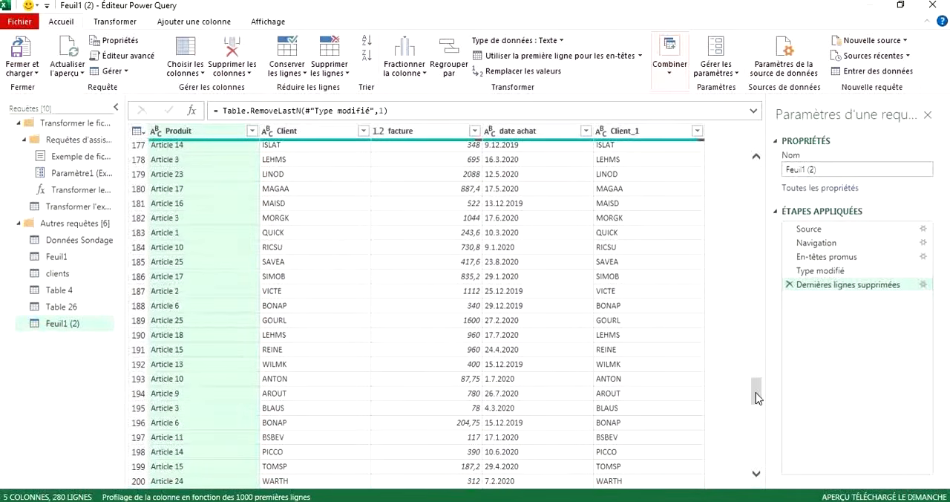
left_click_drag(755, 392, 750, 458)
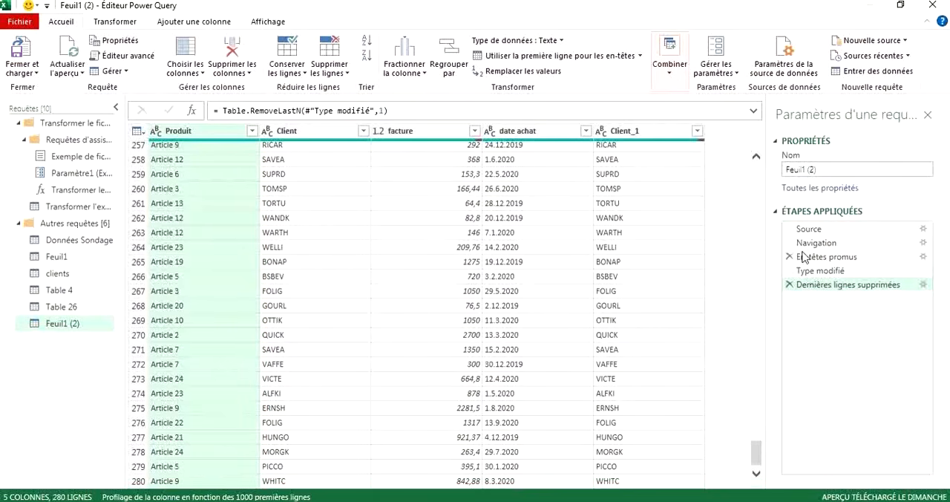
Toggle the display of the query's applied steps and leave the list collapsed.
left_click(777, 215)
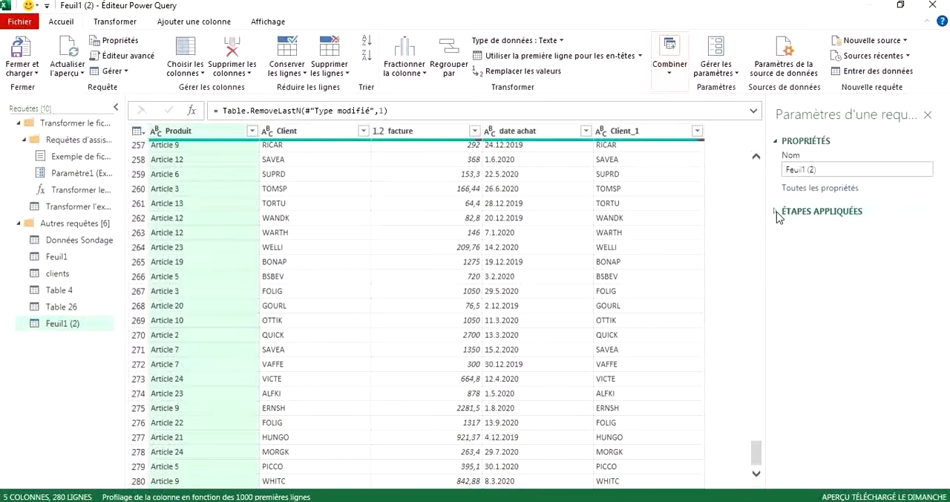
left_click(777, 214)
left_click(777, 215)
left_click(778, 214)
left_click(778, 215)
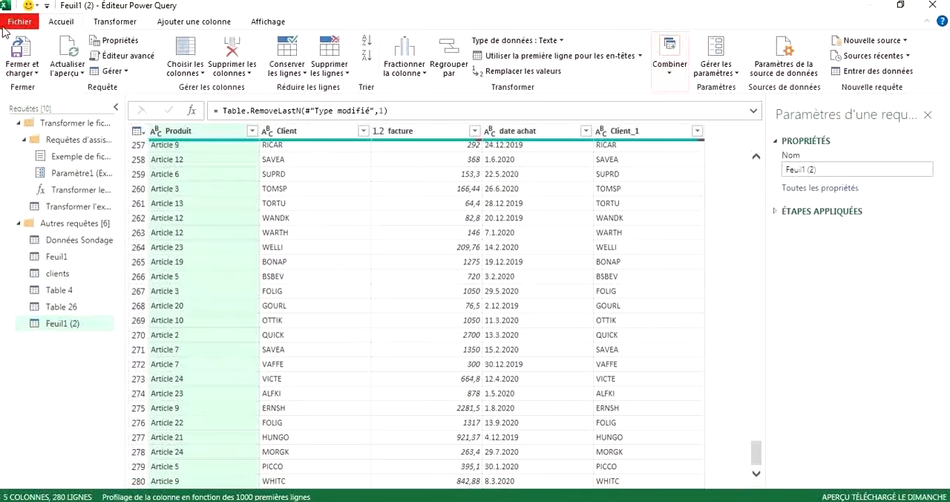
Look over the editor's commands for closing and loading, transforming data, adding columns and display options.
left_click(26, 24)
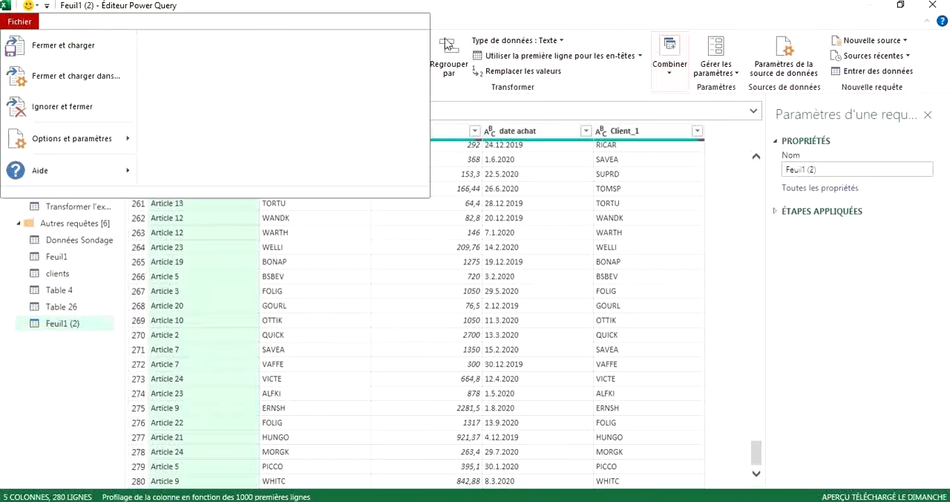
left_click(529, 7)
scroll(471, 246, "up", 20)
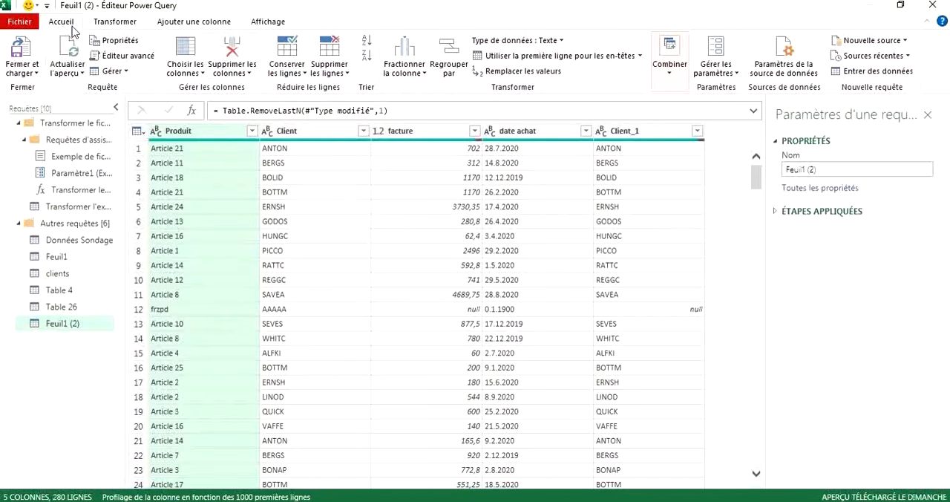
left_click(108, 28)
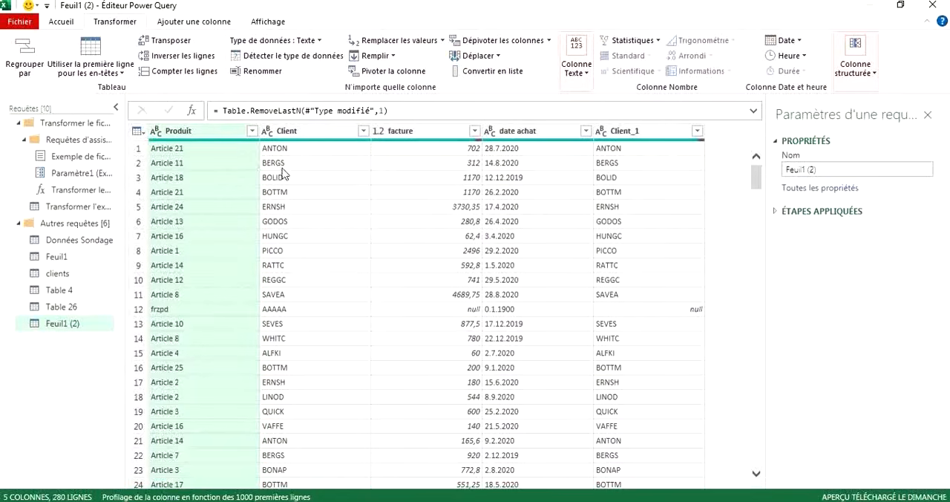
left_click(189, 23)
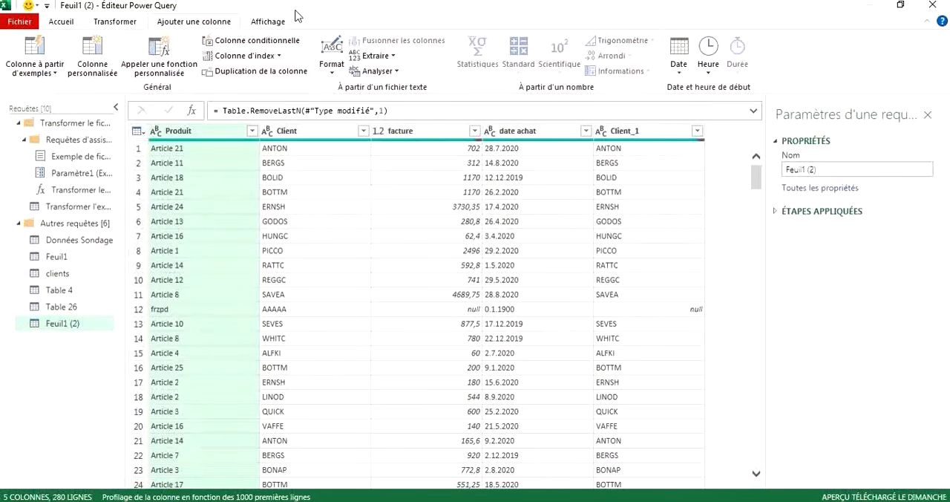
left_click(269, 22)
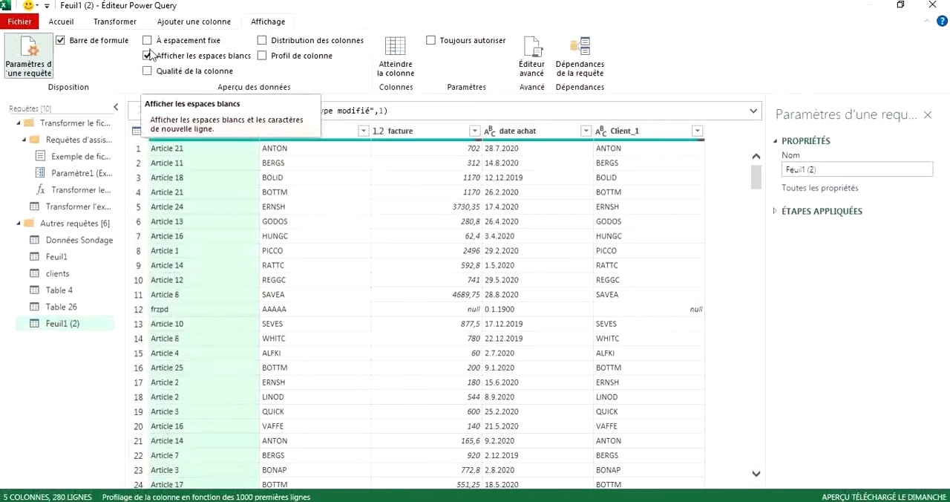
left_click(61, 22)
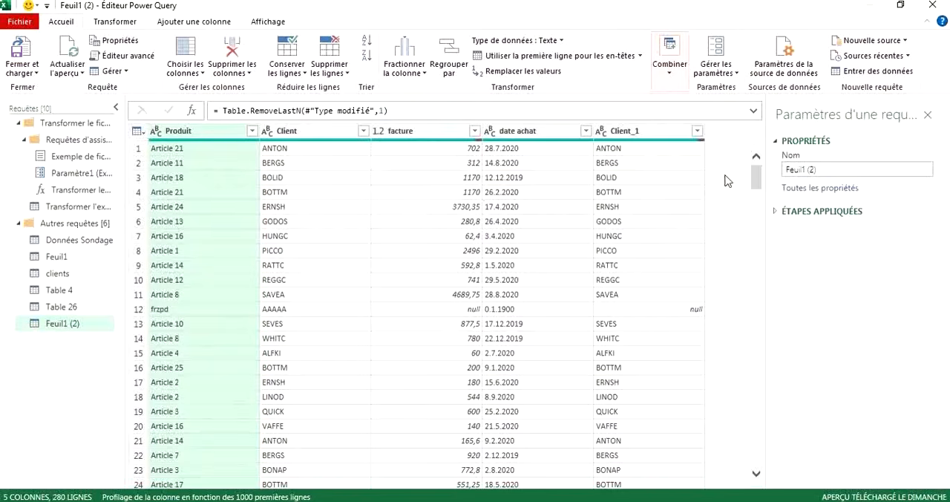
Expand the list of applied steps and scan through the rows of the Feuil1 (2) query.
left_click(776, 213)
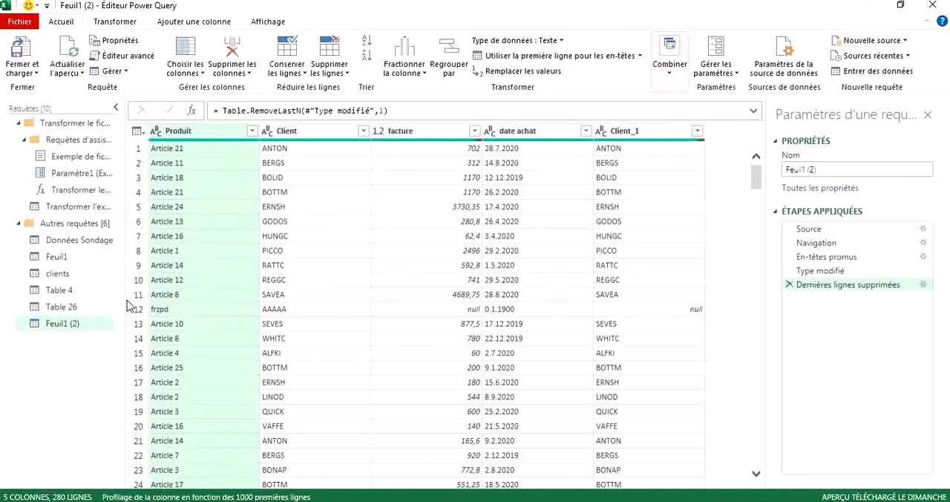
scroll(470, 206, "down", 2)
scroll(472, 206, "up", 2)
scroll(547, 314, "down", 10)
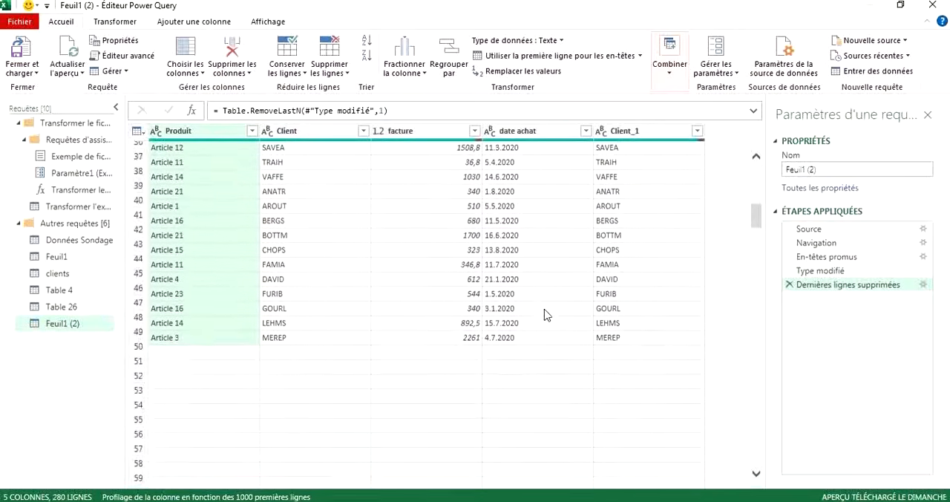
scroll(545, 315, "down", 7)
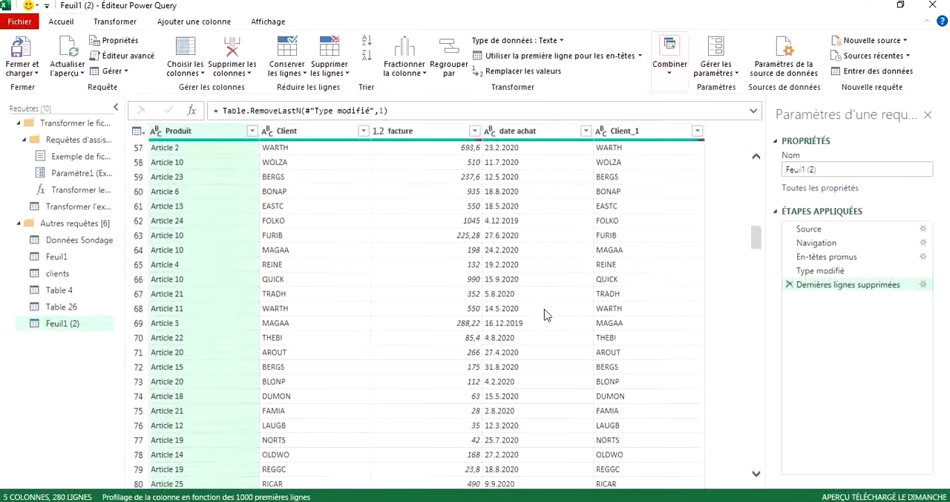
scroll(545, 315, "down", 12)
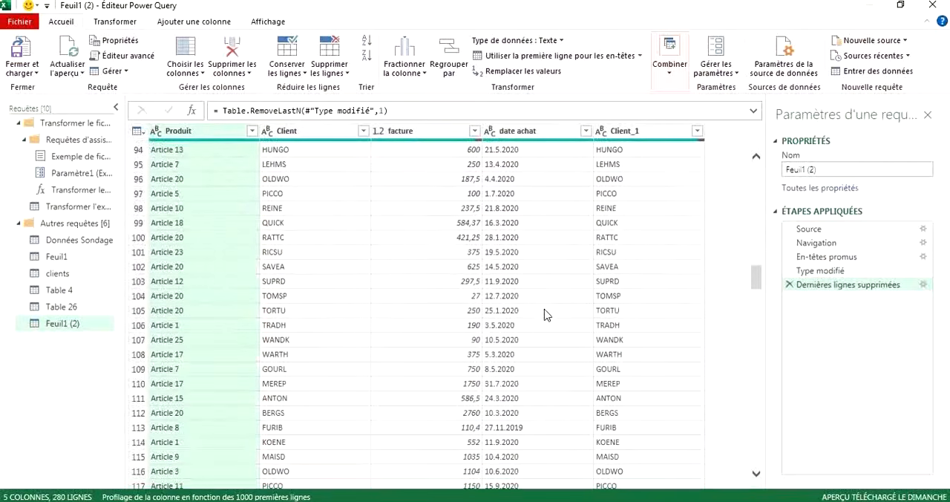
Filter the Client column of the Feuil1 (2) query to exclude AAAAA and check the remaining rows.
scroll(544, 315, "down", 16)
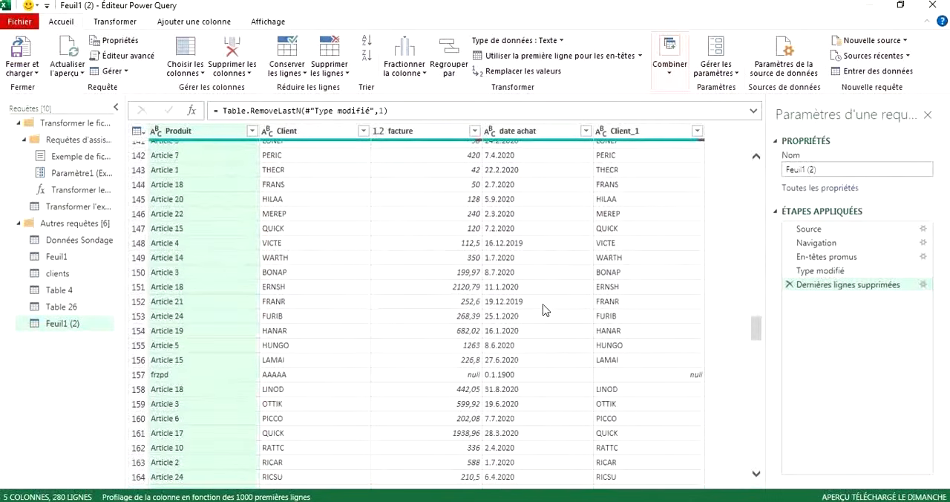
scroll(545, 311, "down", 1)
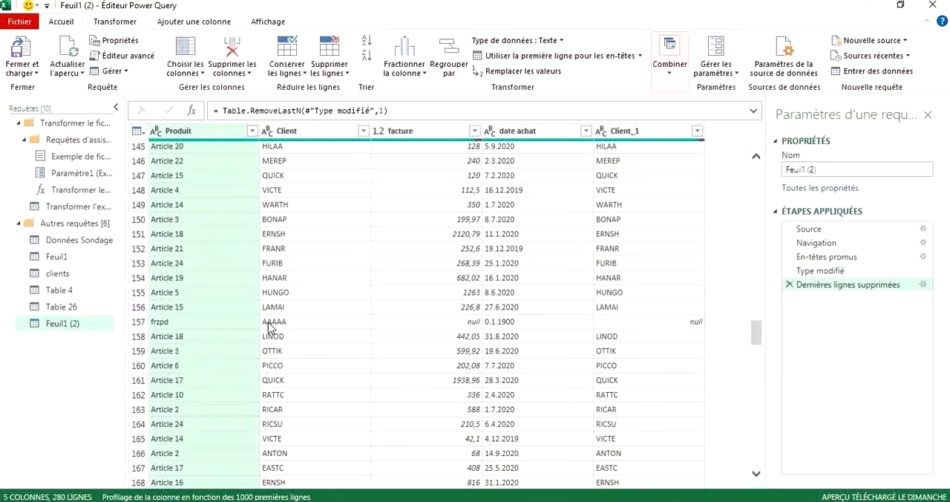
scroll(349, 336, "down", 15)
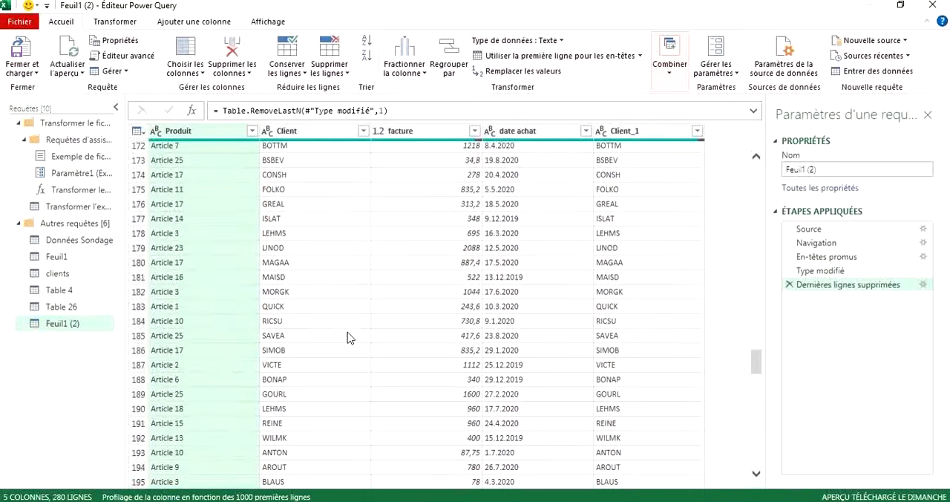
scroll(349, 337, "up", 20)
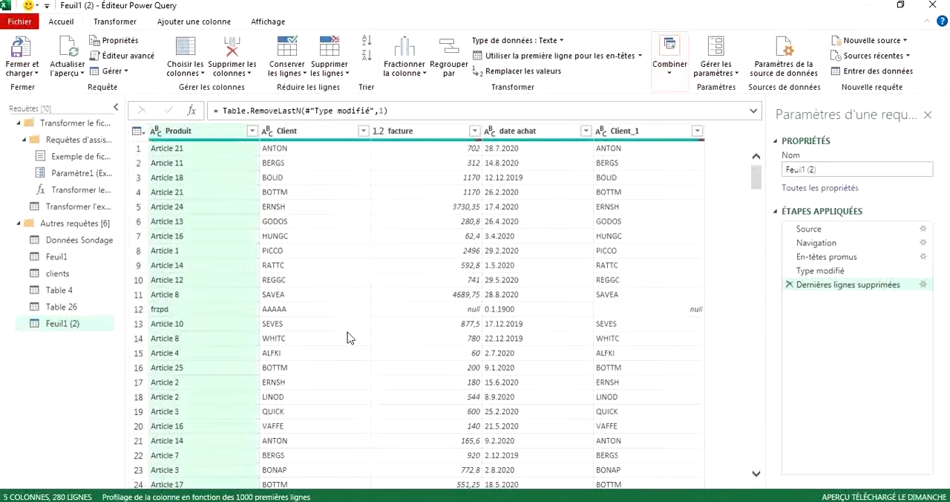
left_click(363, 132)
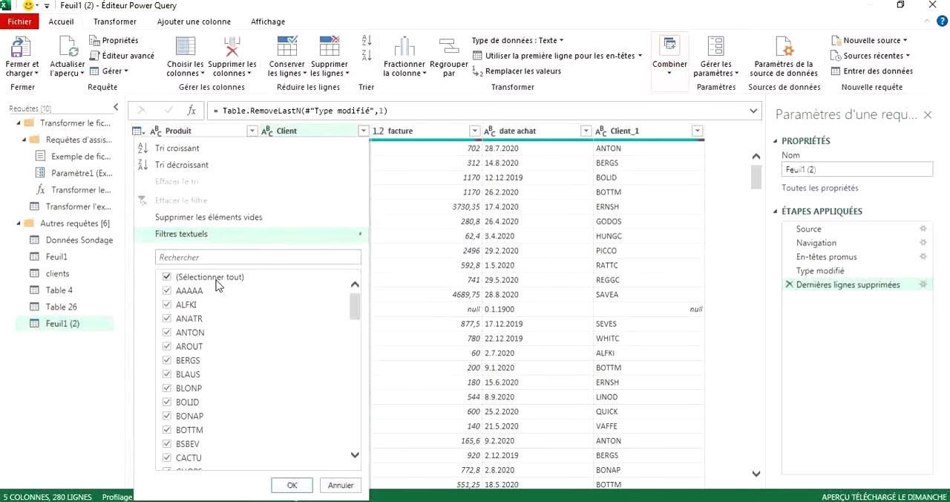
scroll(237, 373, "down", 6)
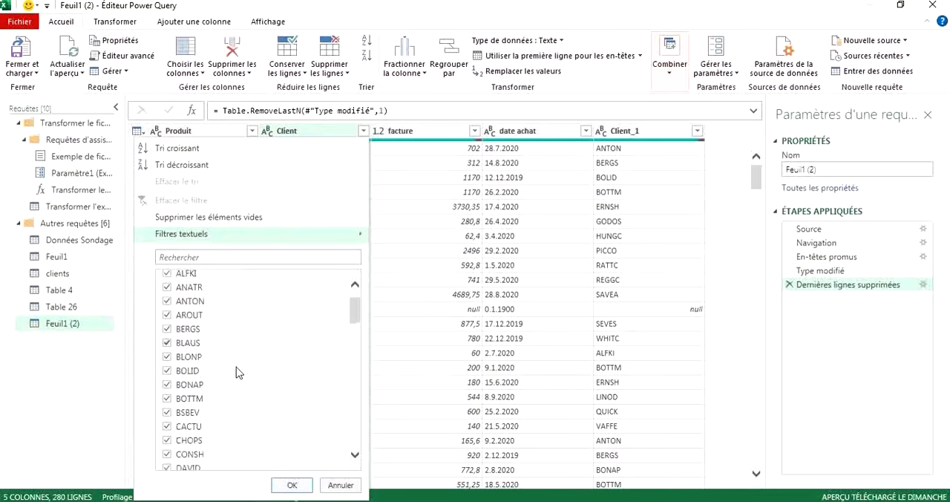
scroll(237, 372, "down", 15)
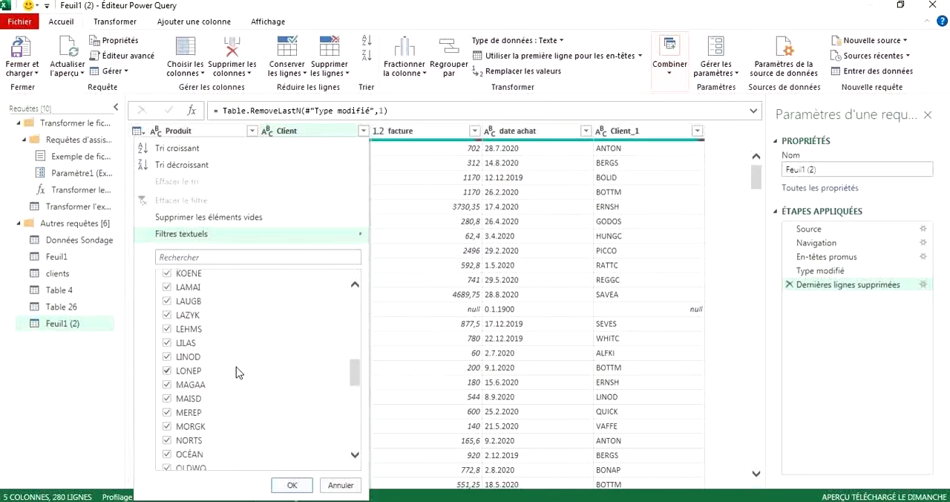
scroll(237, 373, "up", 20)
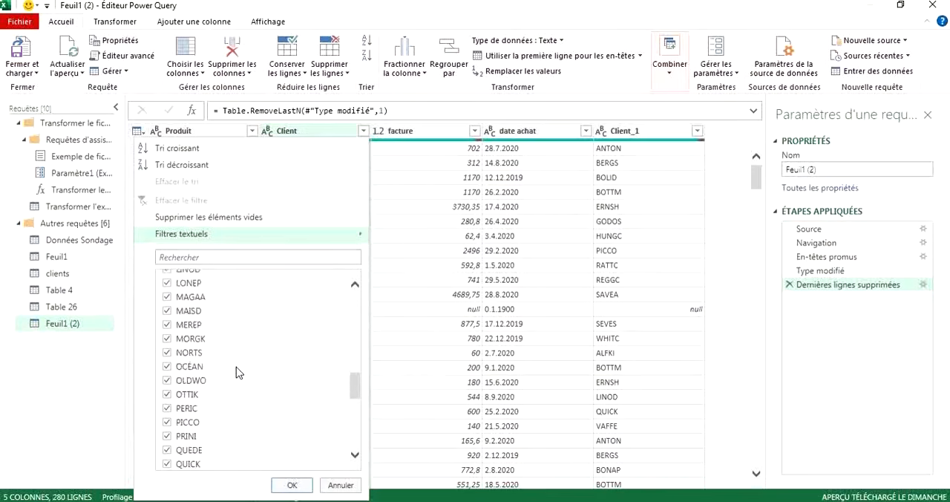
scroll(237, 373, "up", 1)
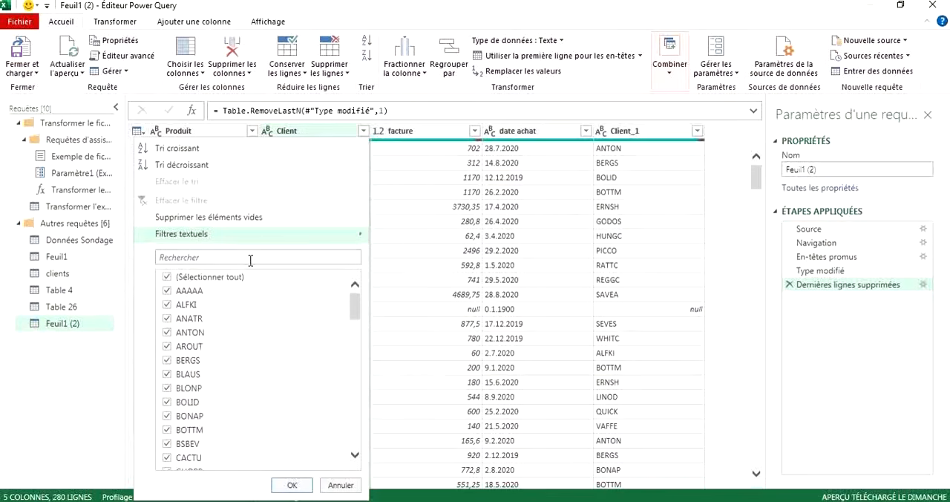
left_click(218, 254)
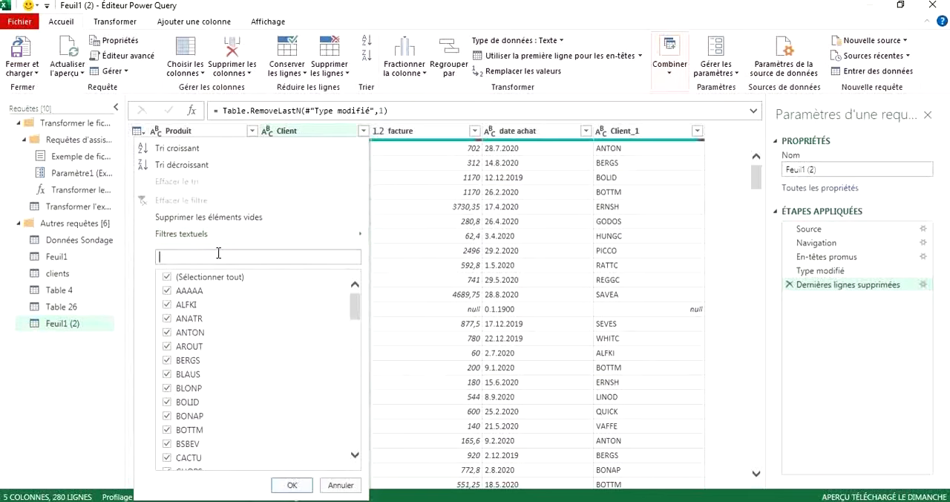
type("AAAAA")
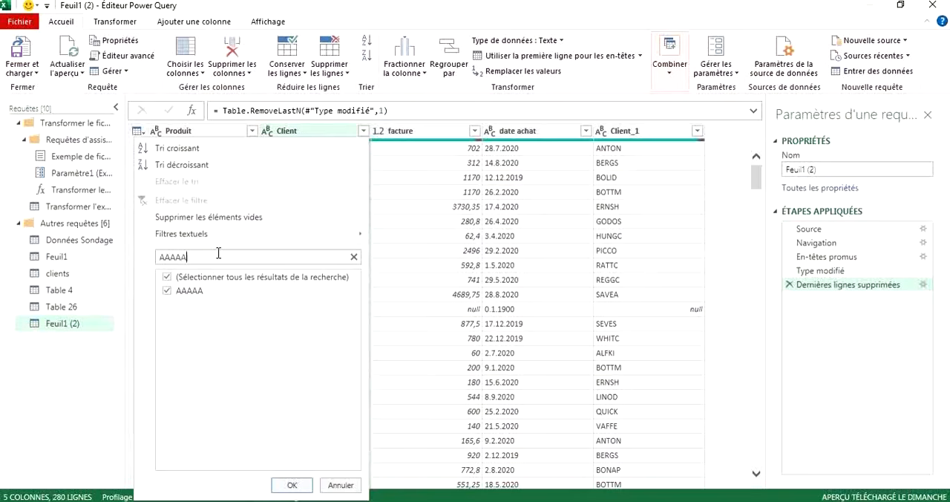
left_click(168, 291)
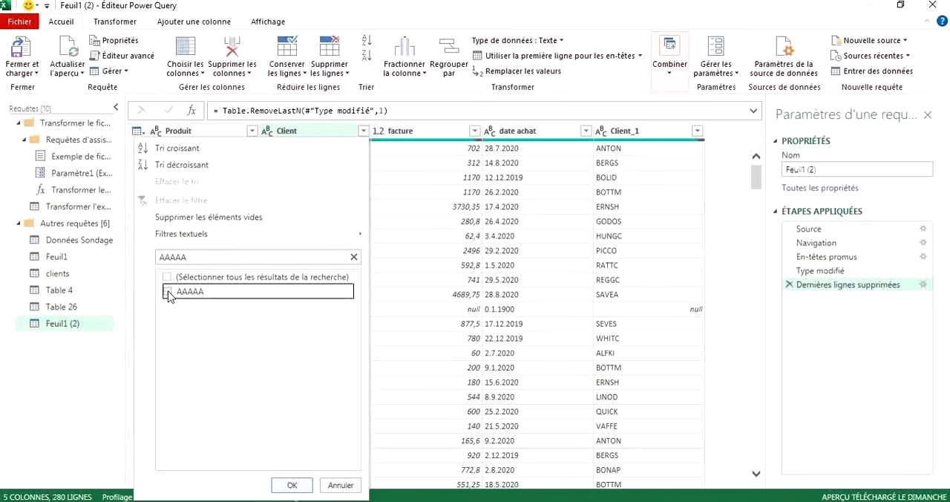
left_click(292, 484)
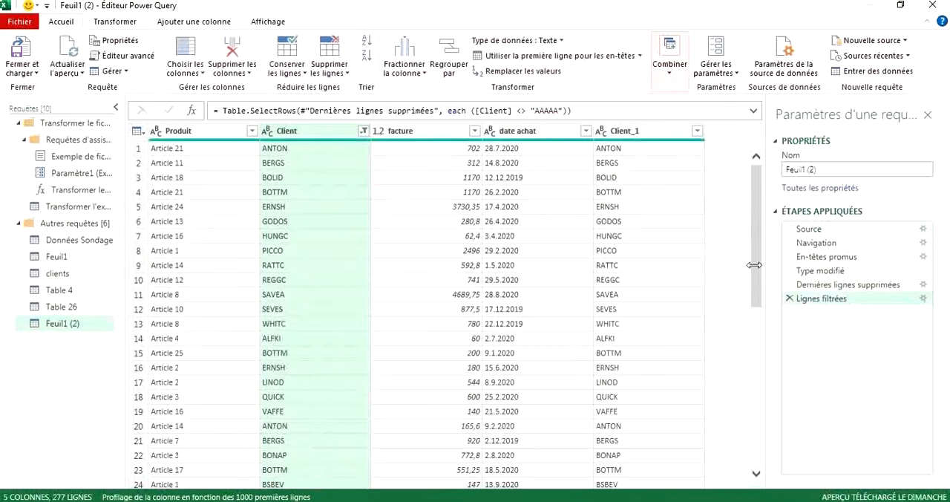
left_click_drag(762, 201, 757, 454)
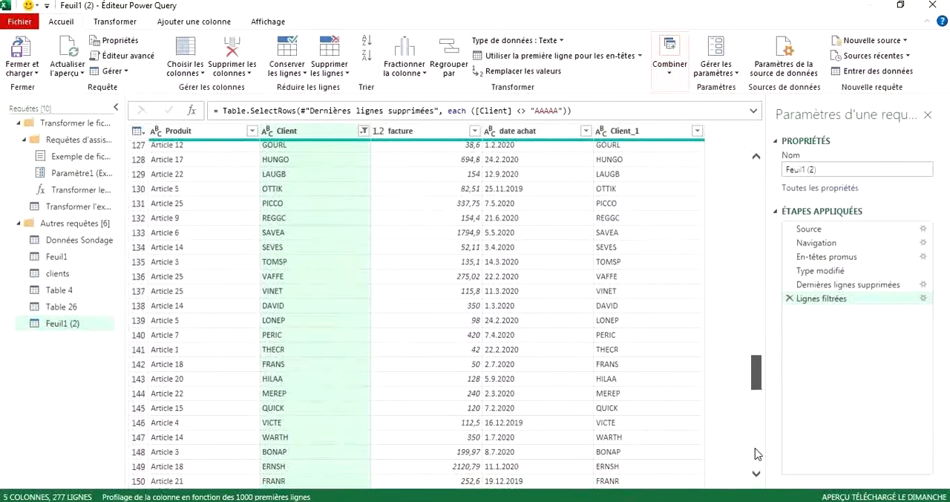
left_click_drag(765, 362, 768, 143)
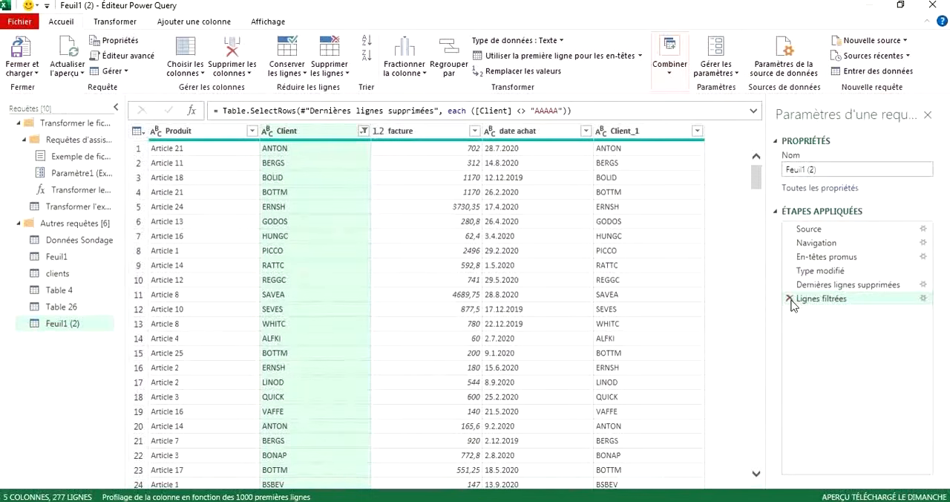
Include AAAAA again in the Client column's filter and remove the column's empty entries.
left_click(363, 131)
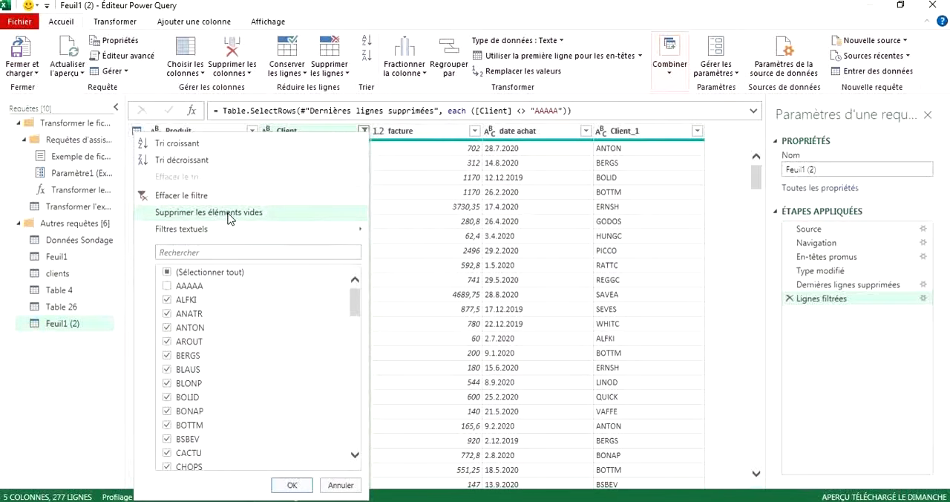
left_click(291, 486)
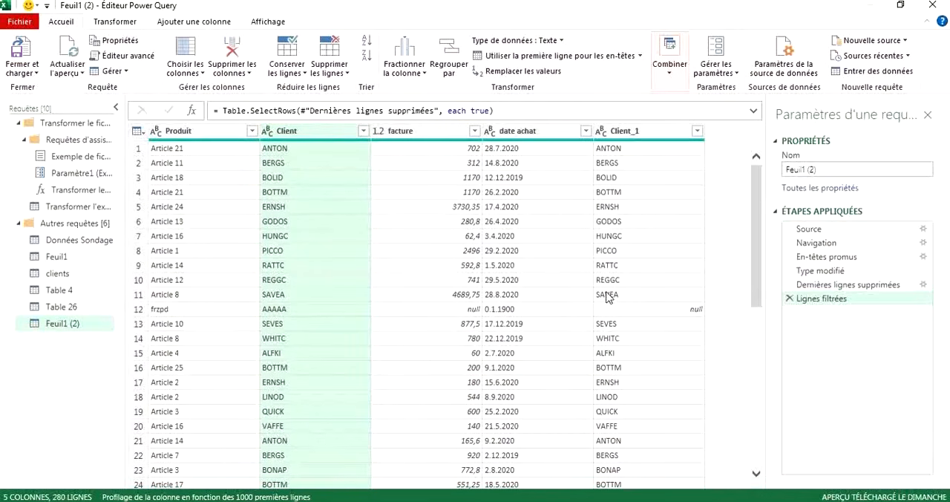
left_click(420, 341)
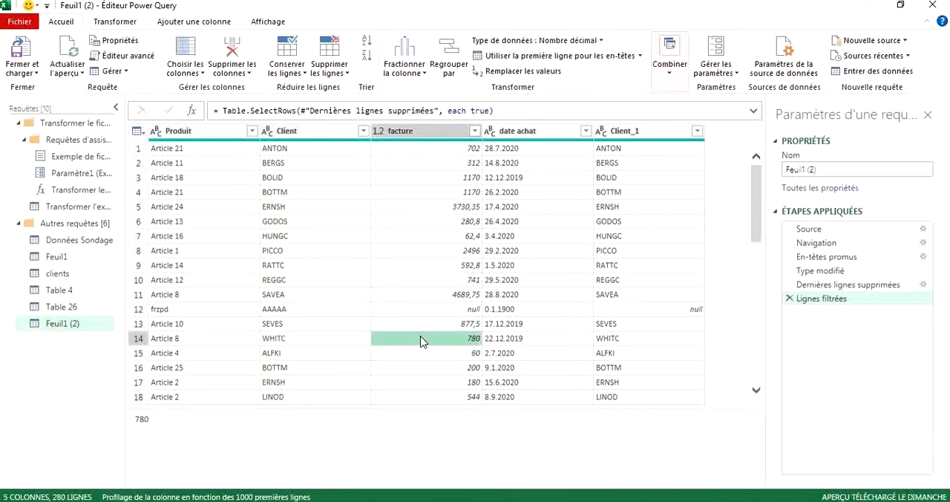
left_click(363, 132)
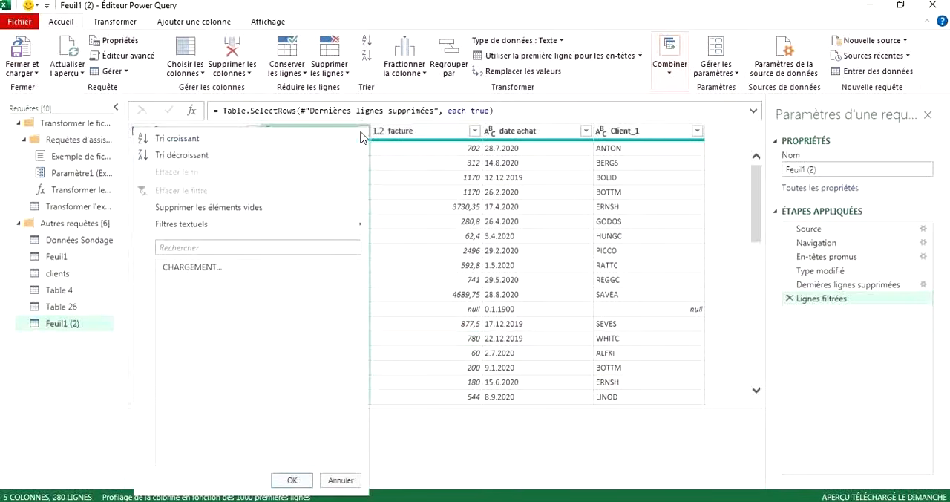
left_click(192, 210)
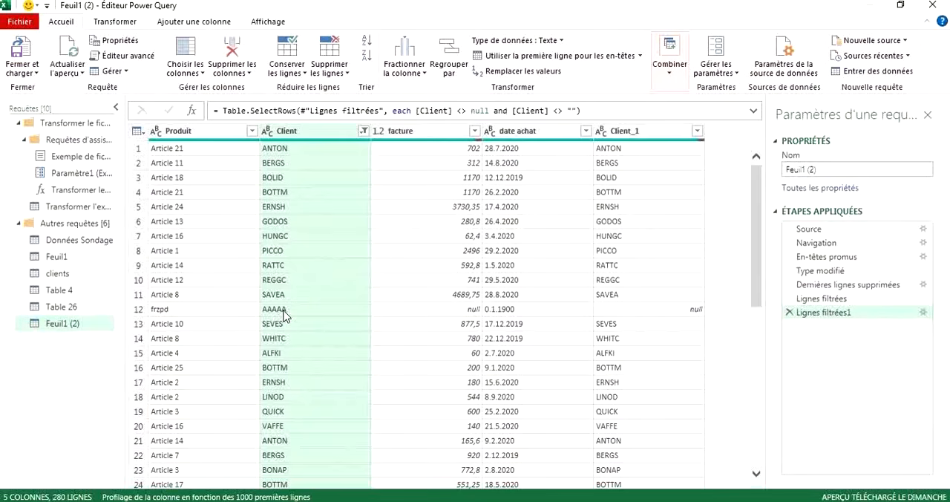
Remove the empty entries from the facture column and check the remaining rows and the column's filter values.
left_click(444, 132)
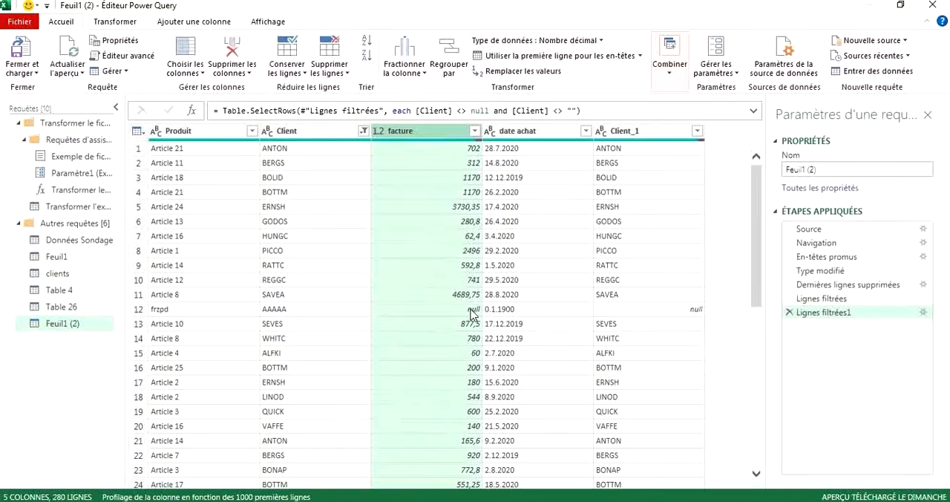
left_click(474, 131)
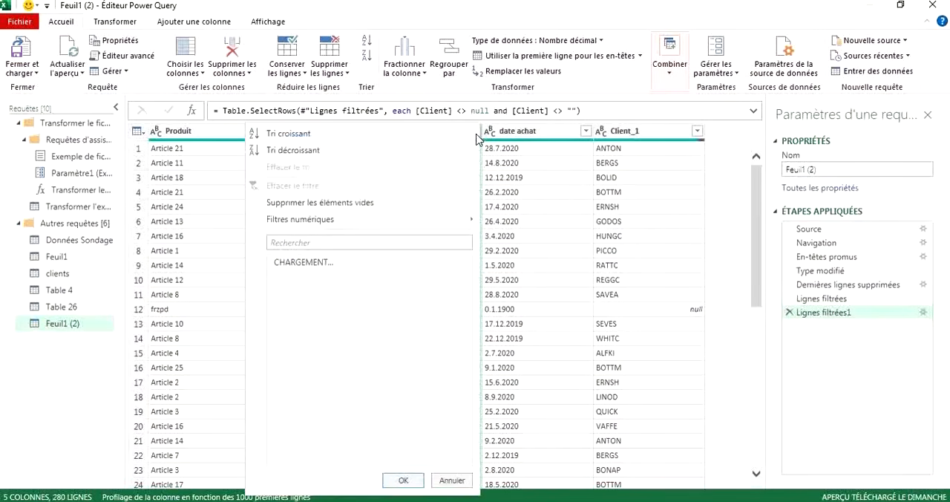
left_click(355, 209)
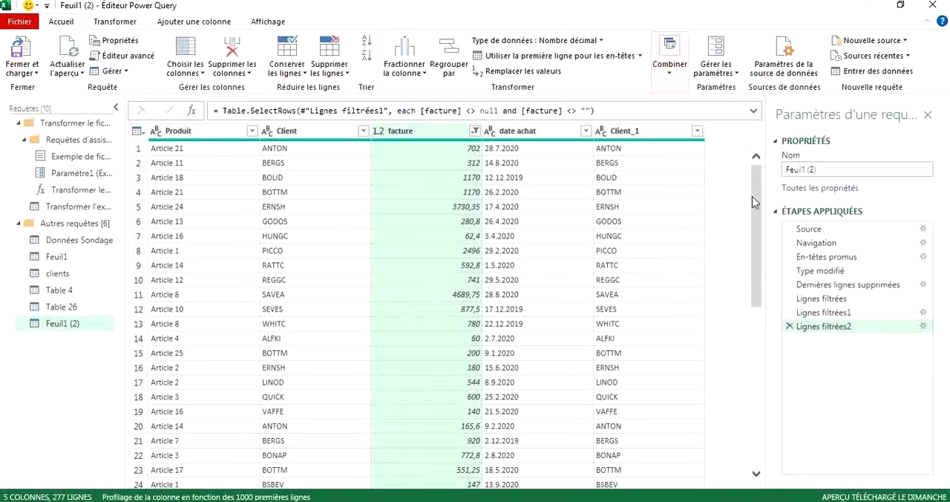
left_click_drag(752, 202, 747, 430)
left_click_drag(746, 447, 748, 477)
left_click_drag(759, 393, 757, 162)
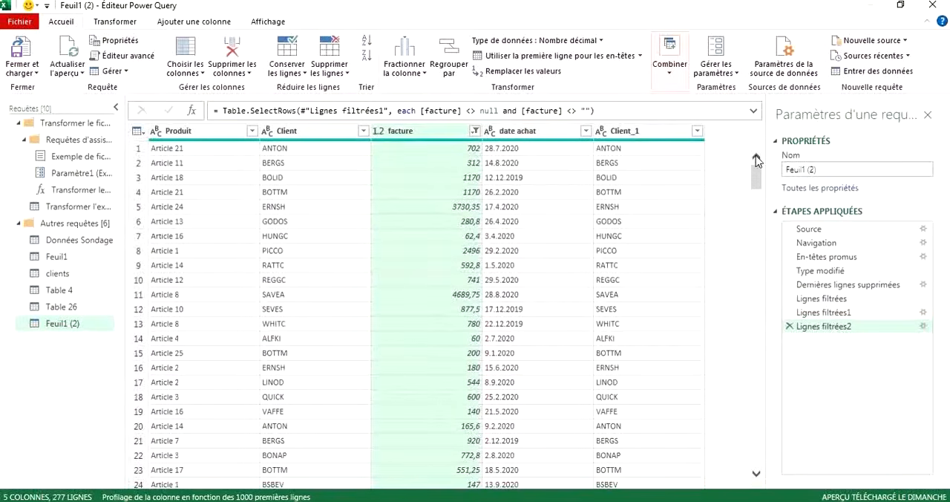
left_click(475, 132)
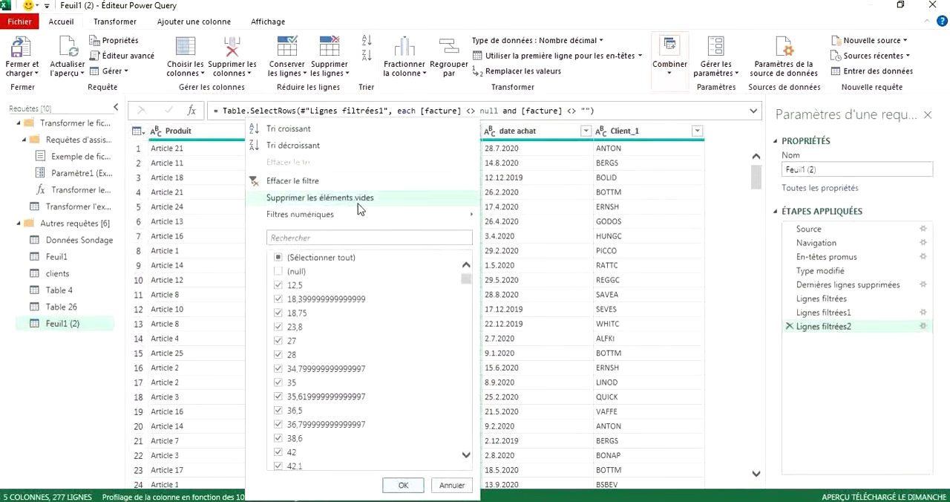
left_click(562, 179)
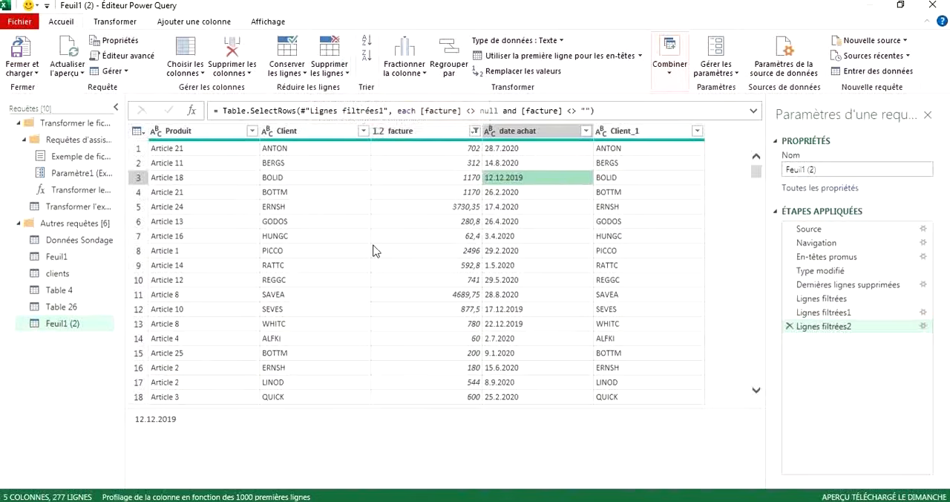
left_click(755, 169)
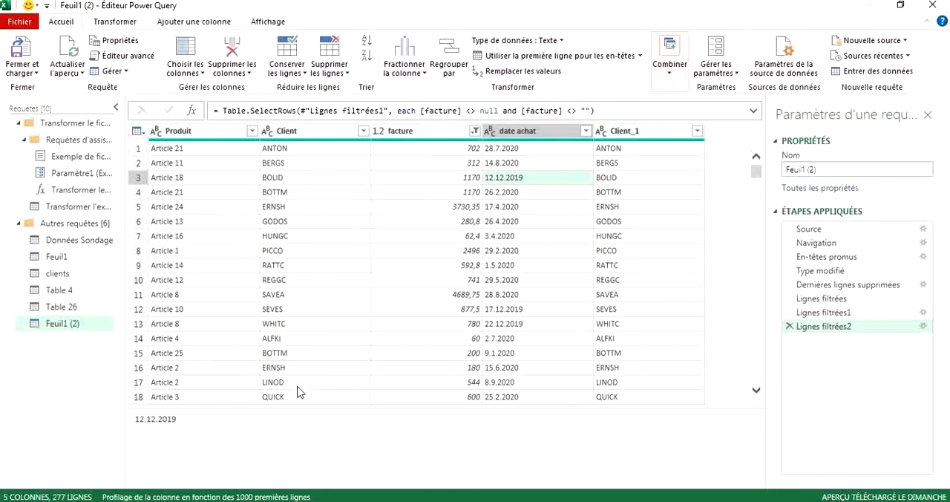
Try deleting the Client_1 column, and discard that deletion from the applied steps.
left_click(642, 134)
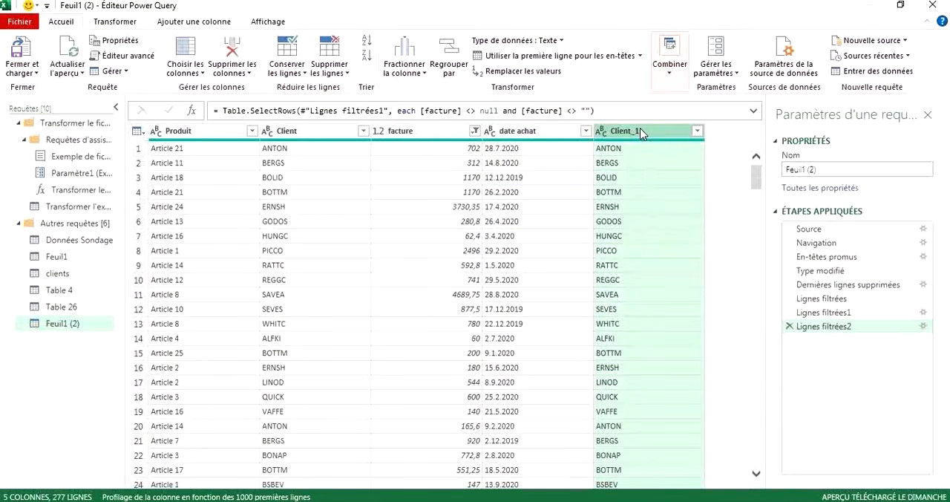
right_click(643, 133)
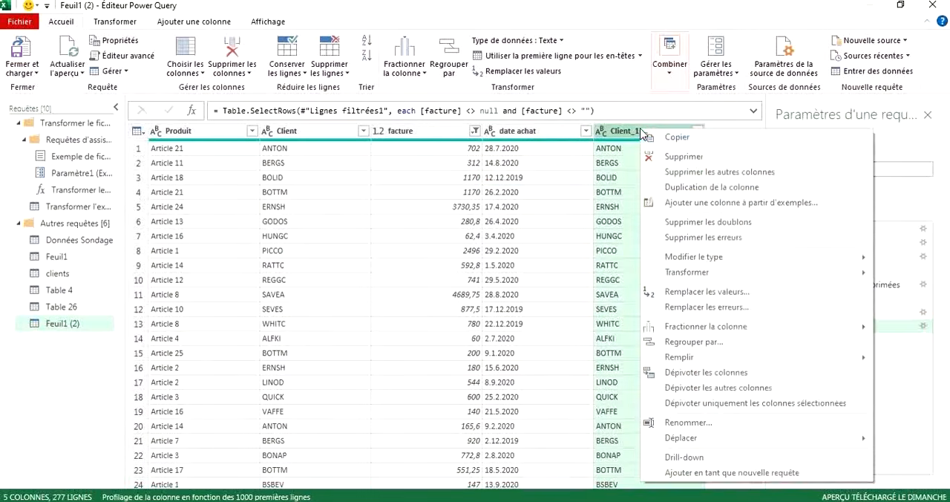
mouse_move(693, 260)
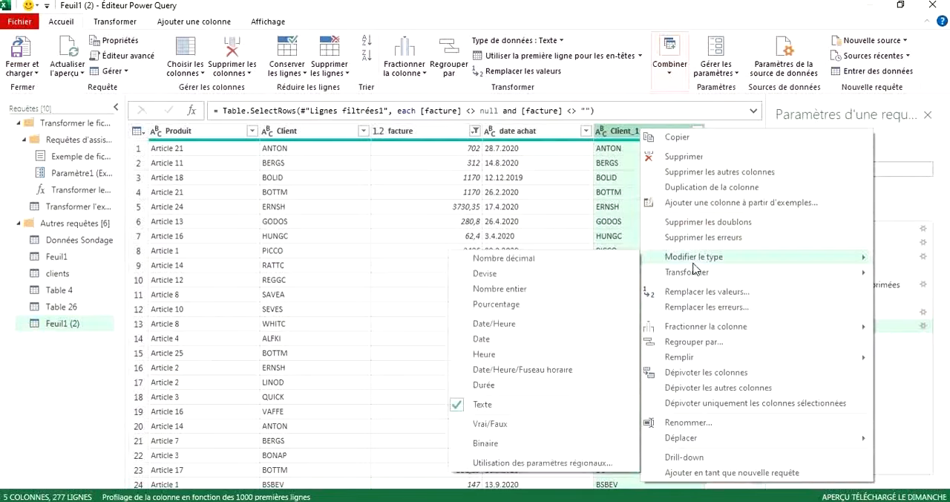
left_click(671, 157)
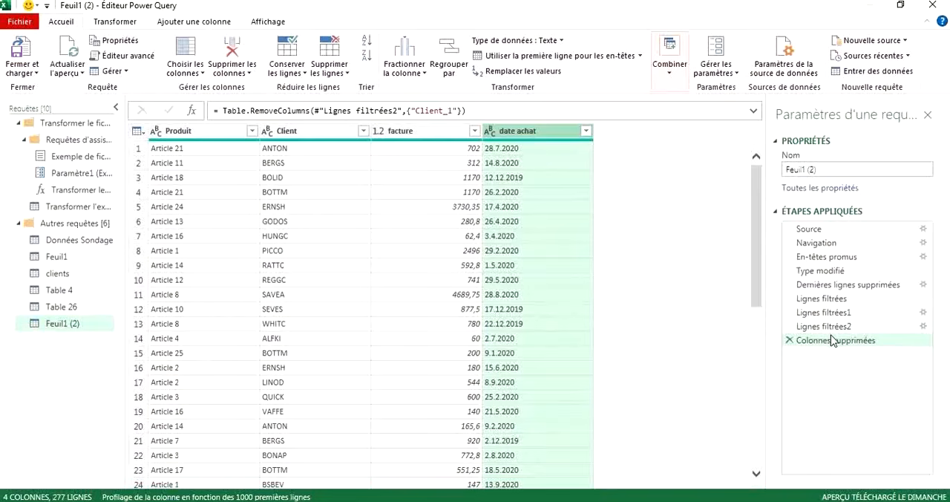
left_click(790, 341)
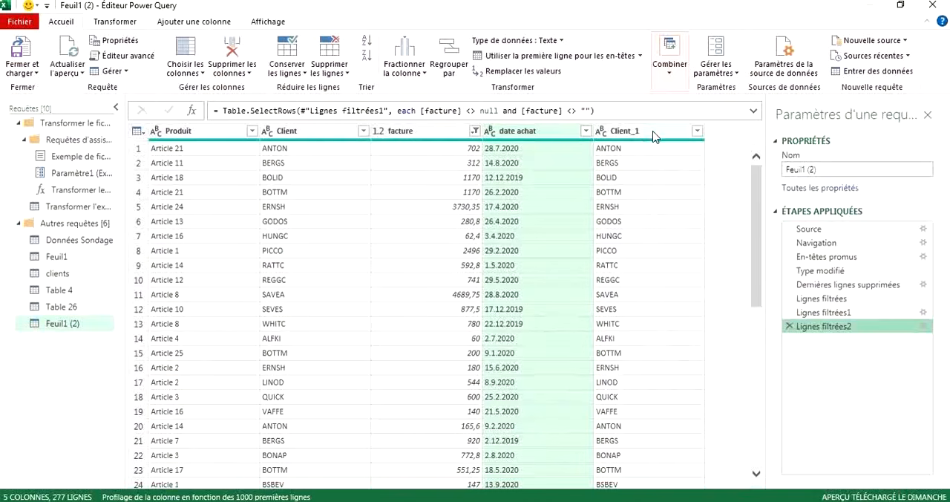
Remove the Client_1 column from the Feuil1 (2) query.
left_click(653, 135)
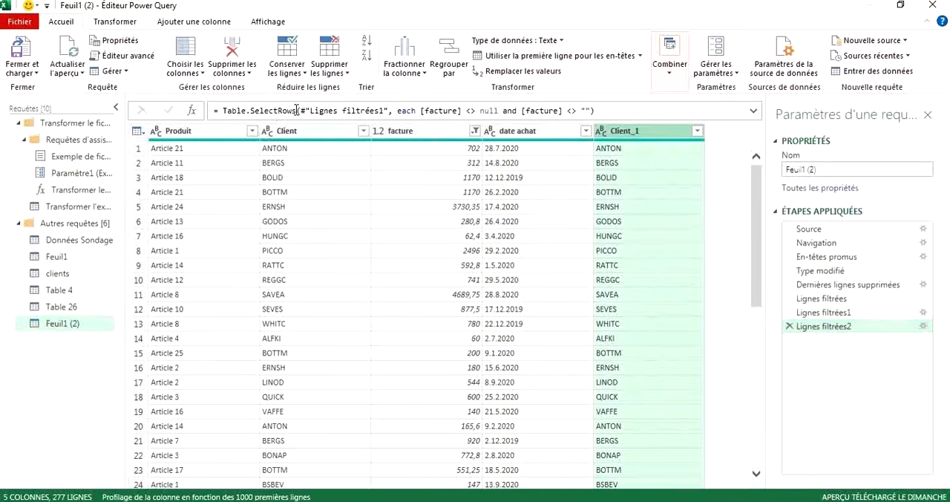
left_click(248, 75)
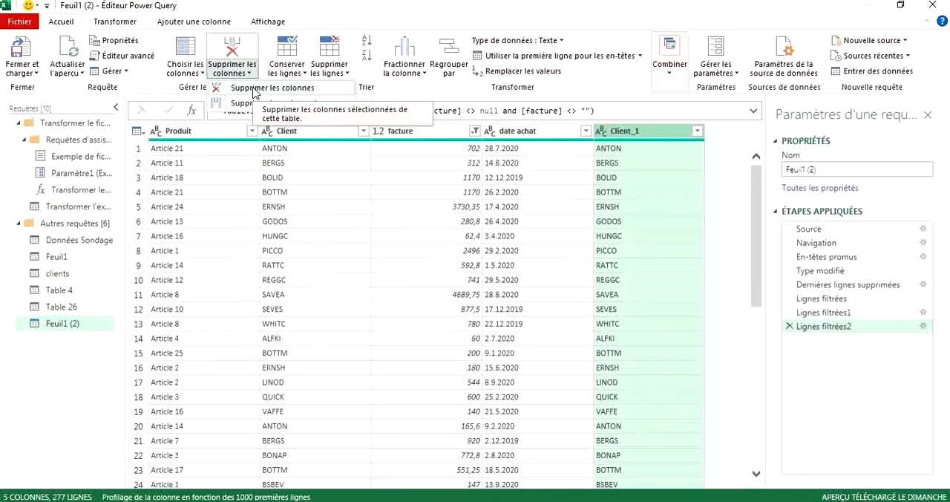
left_click(256, 89)
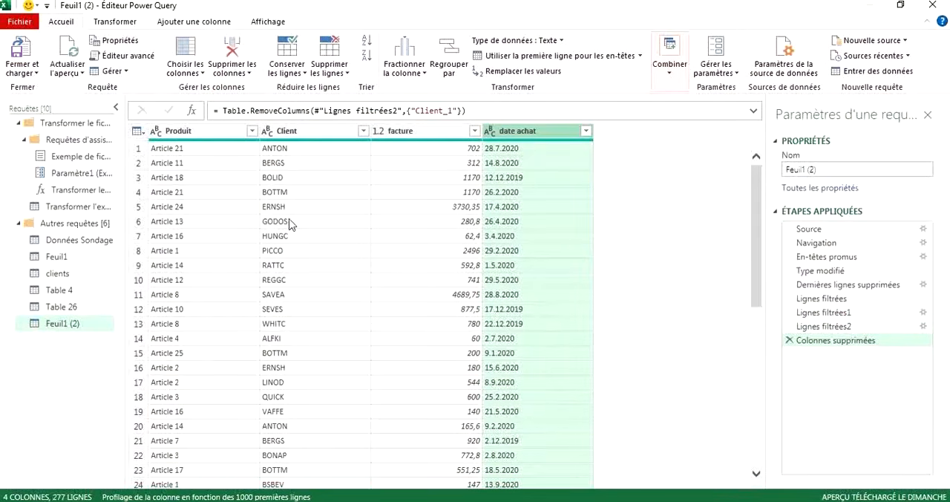
Review sample values in the Client, facture and date achat columns and the data types offered for date achat.
left_click(353, 279)
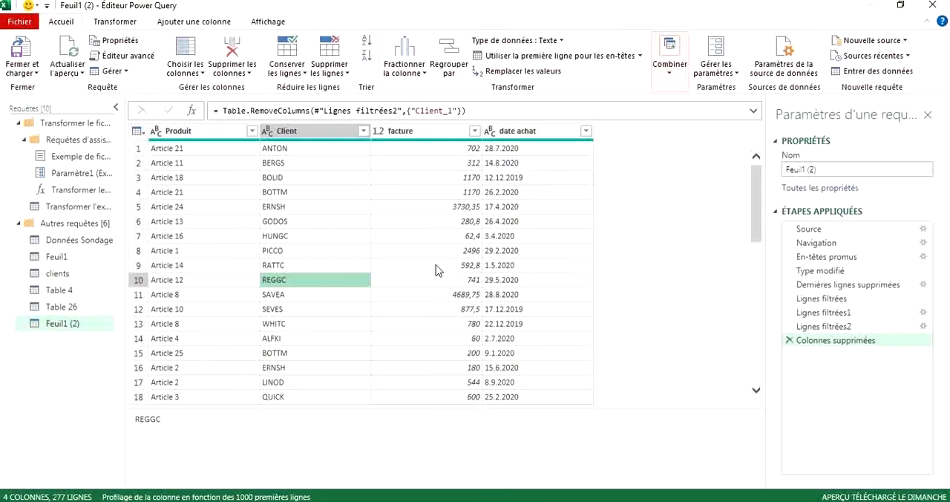
left_click(416, 208)
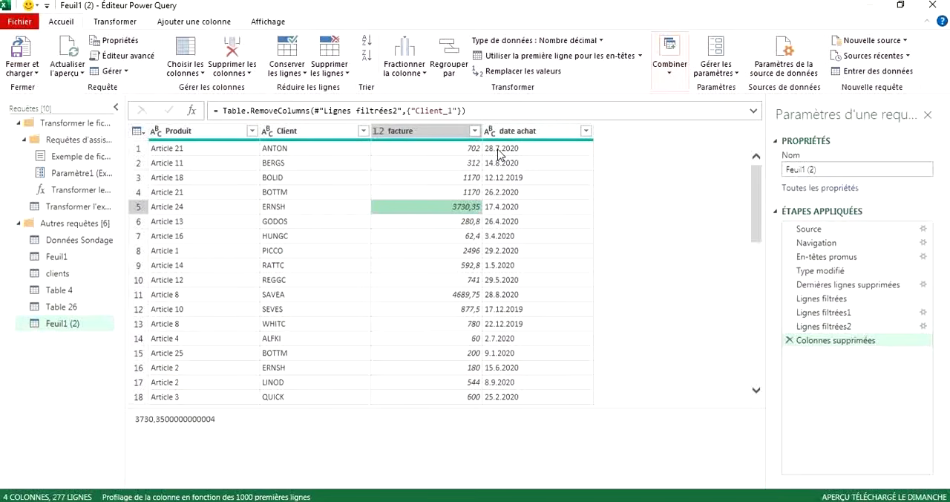
left_click(499, 150)
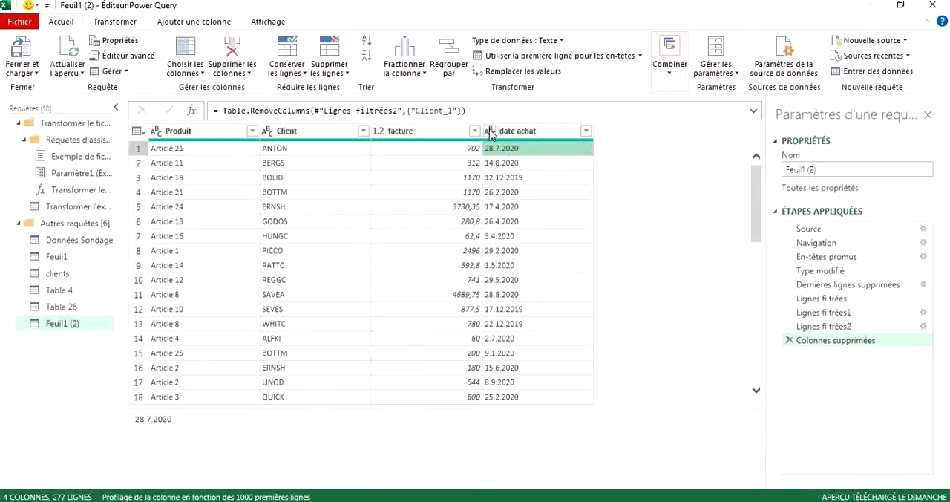
left_click(490, 132)
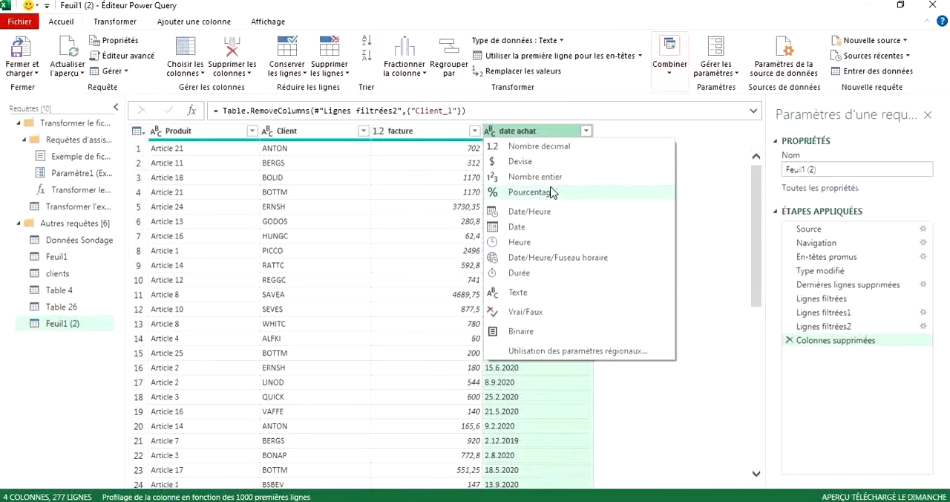
left_click(641, 131)
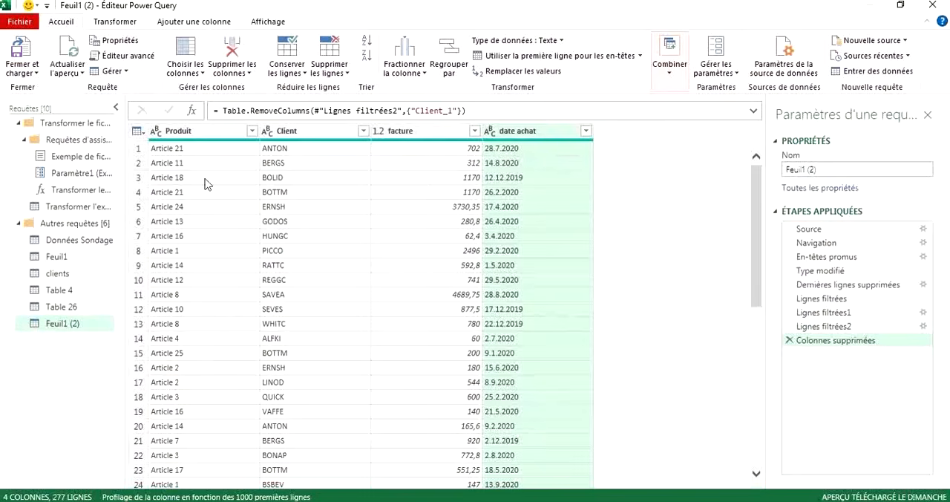
Add a Date column from examples, choosing 28/07/2020, the start date suggestion based on date achat, for the first row.
left_click(115, 21)
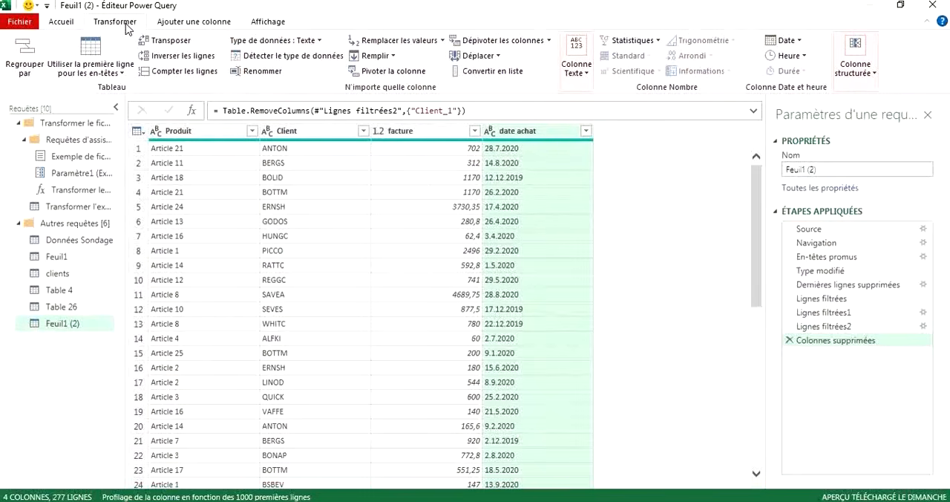
left_click(182, 22)
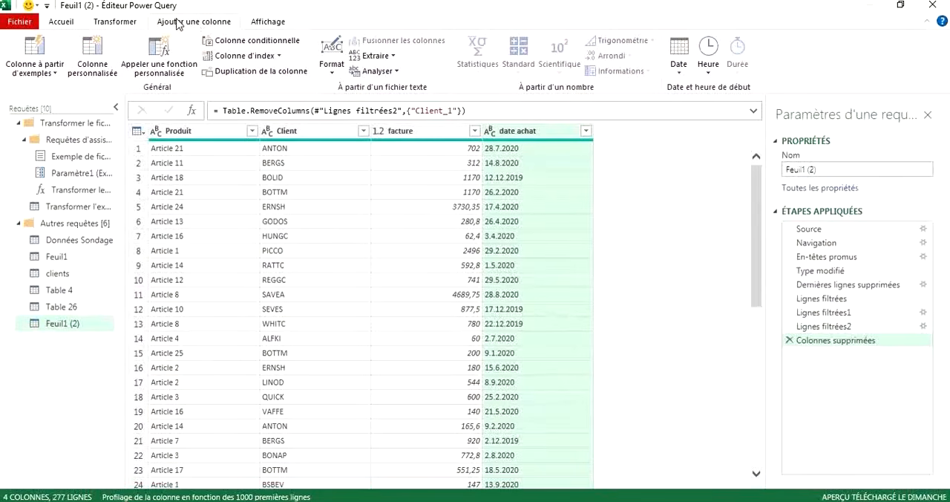
left_click(34, 52)
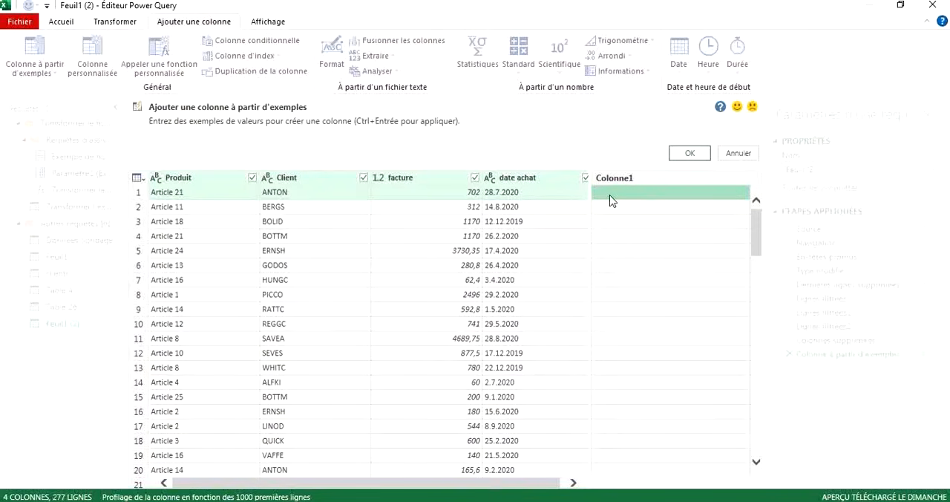
type("e")
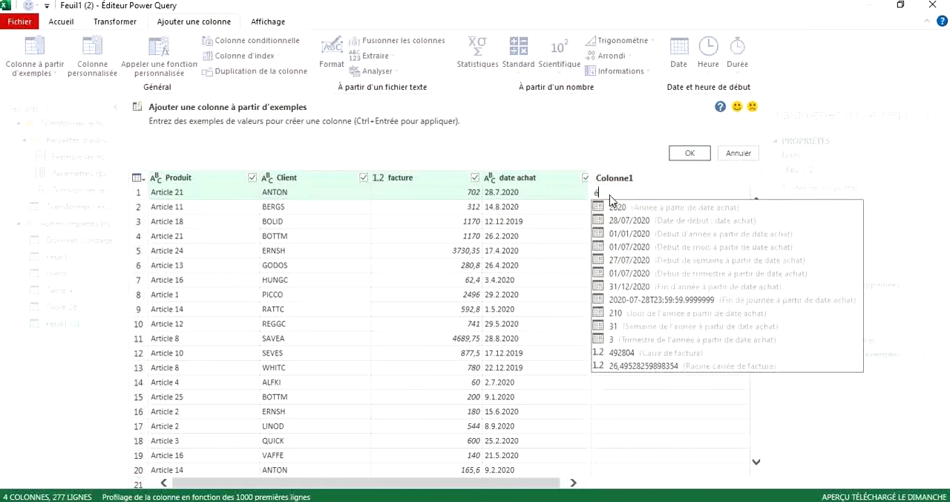
key("BackSpace")
type("2")
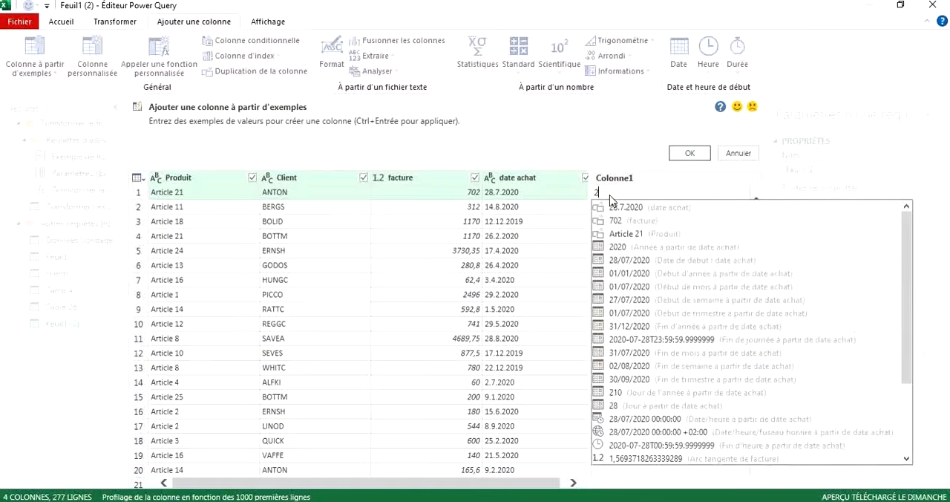
type("8")
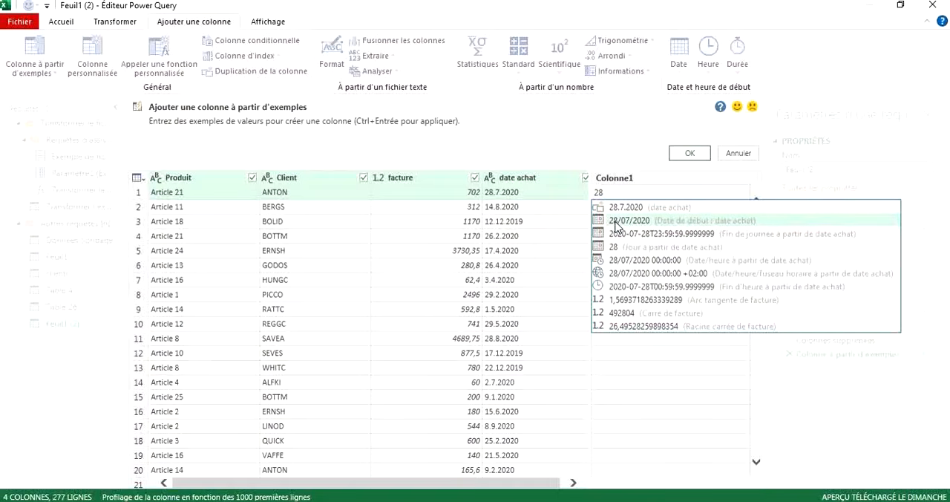
left_click(616, 225)
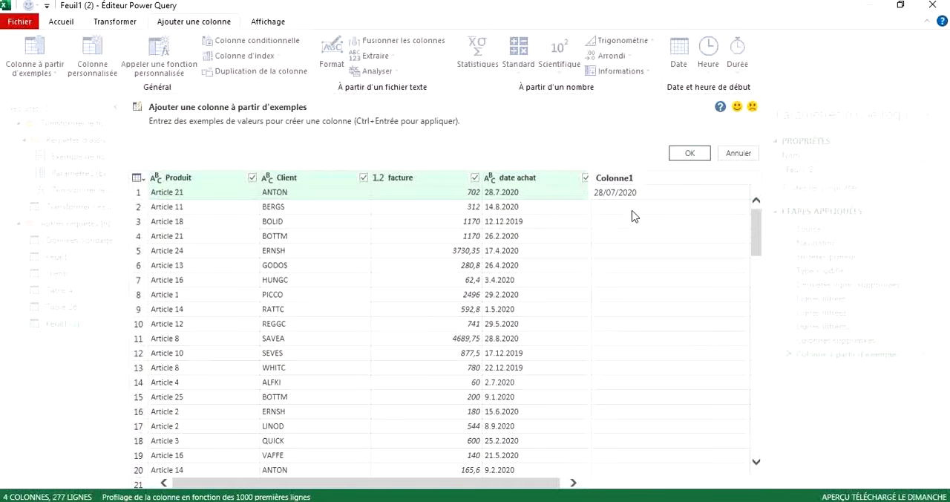
left_click(613, 215)
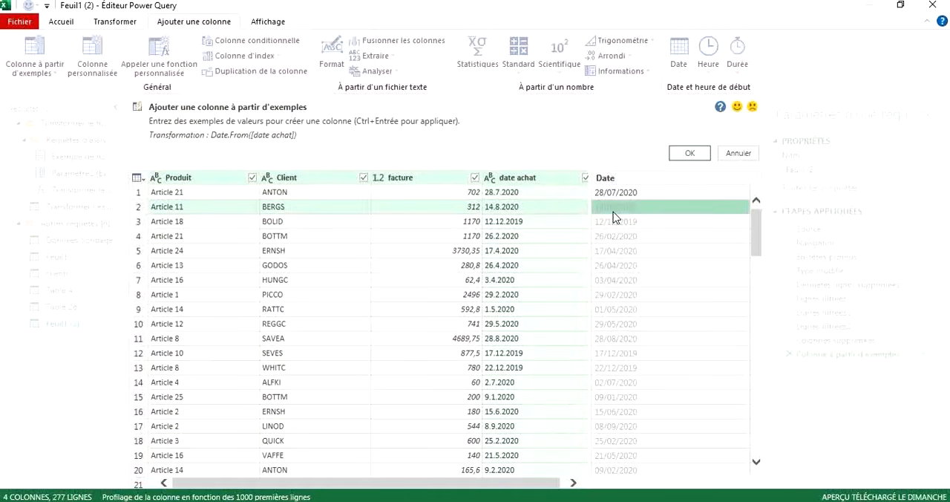
left_click(689, 154)
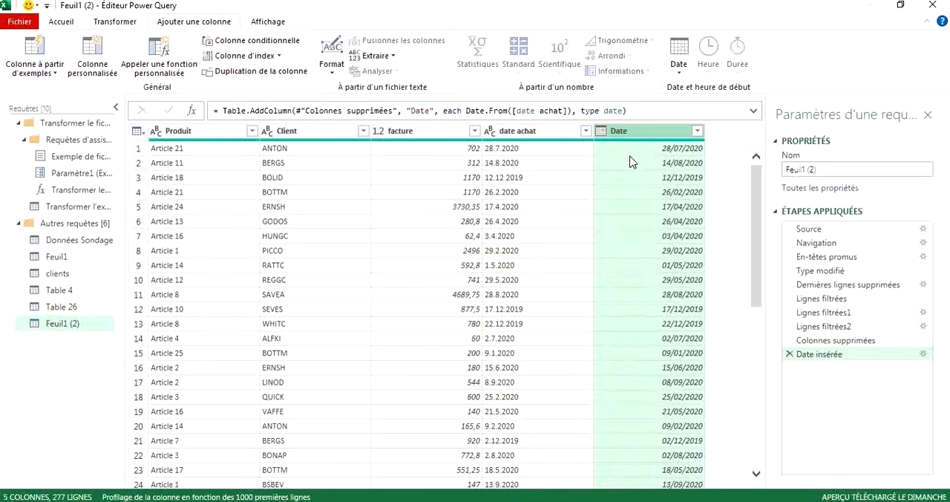
Compare the date achat values with the new Date column and remove the date achat column from the query.
left_click(532, 163)
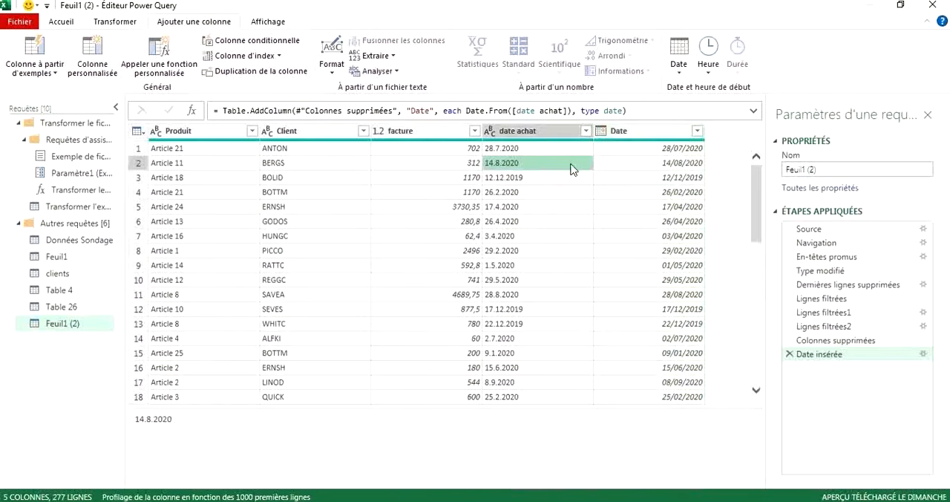
left_click(612, 281)
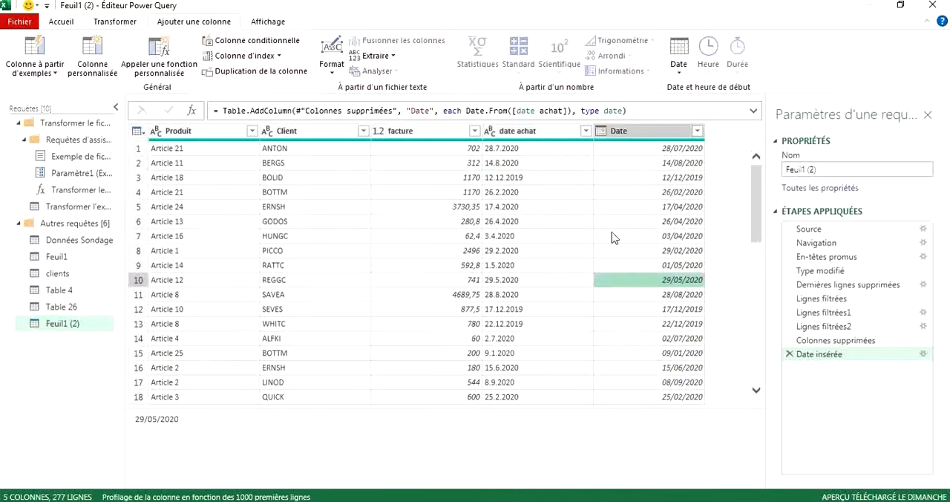
mouse_move(632, 145)
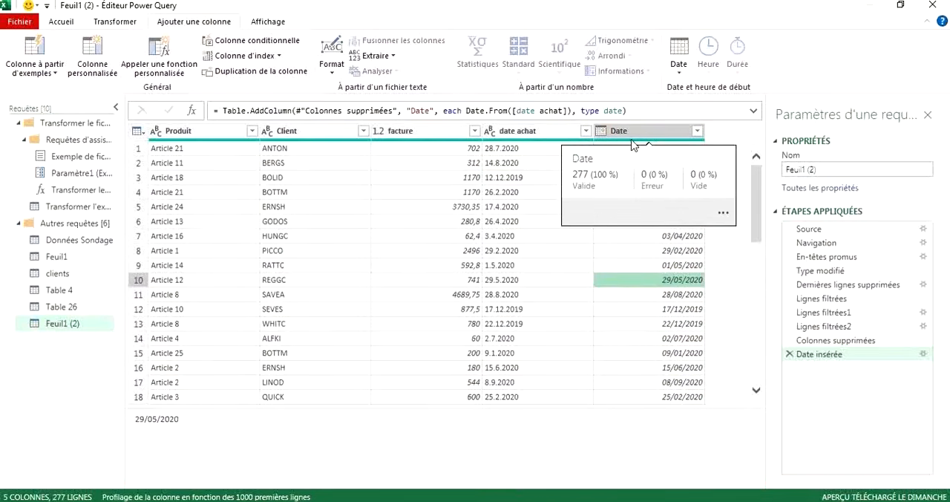
left_click(545, 342)
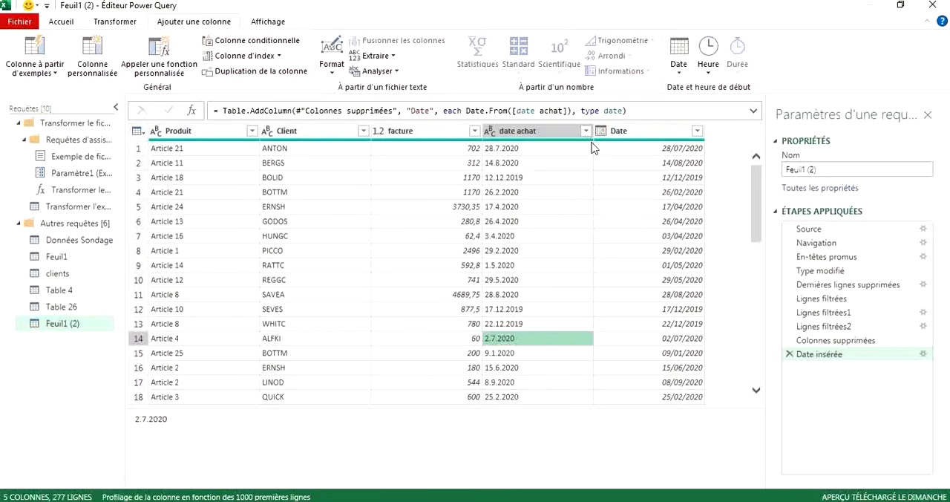
left_click(519, 132)
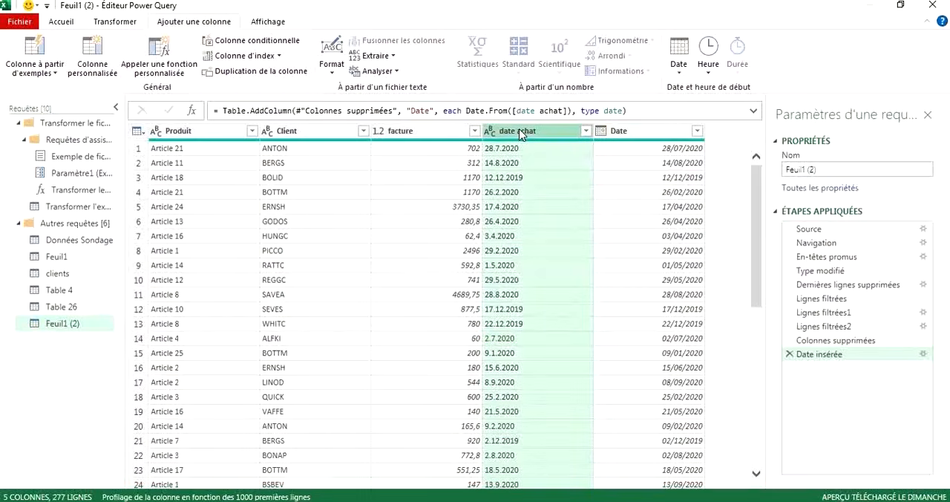
left_click(63, 22)
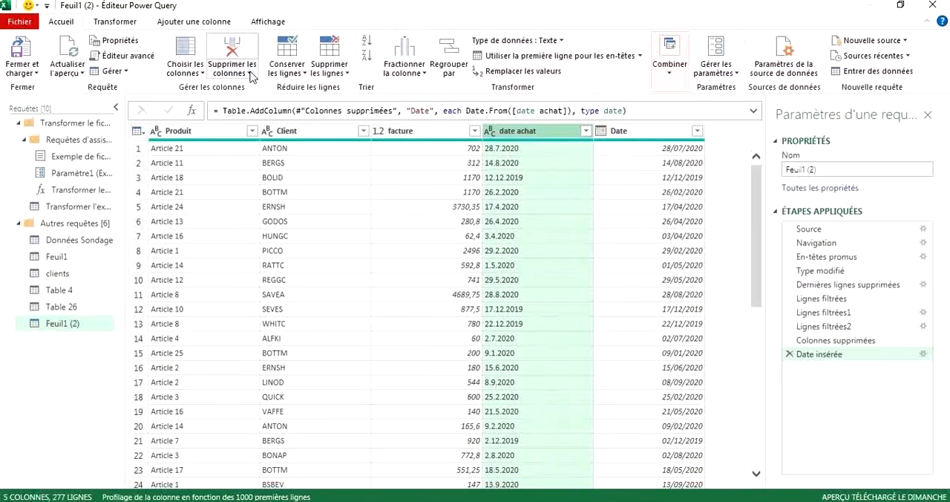
left_click(250, 76)
left_click(256, 92)
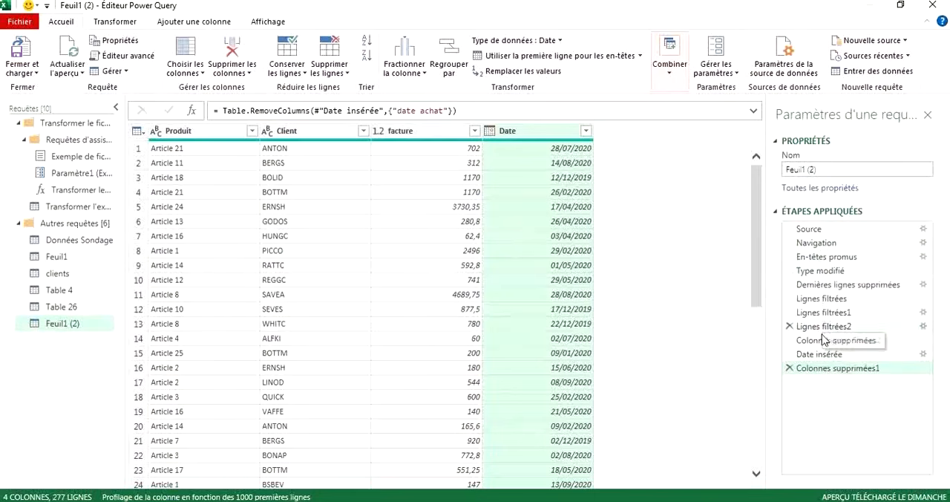
right_click(33, 361)
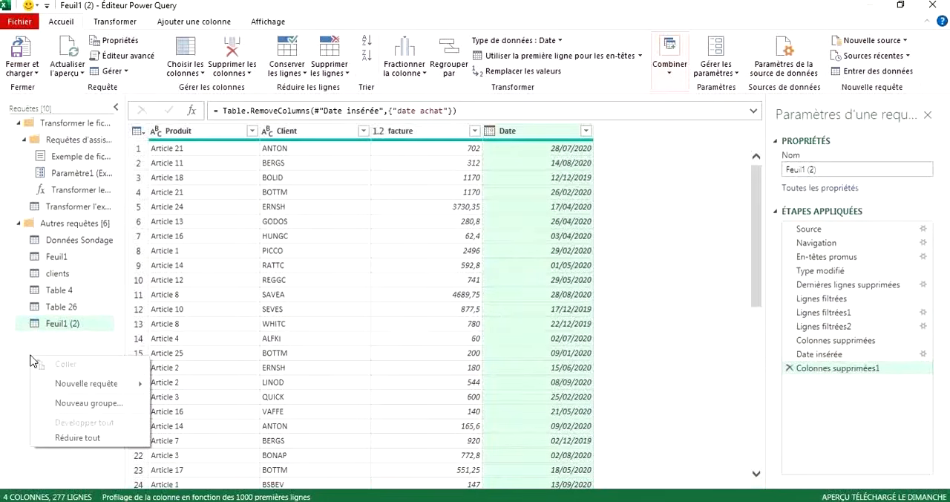
mouse_move(82, 385)
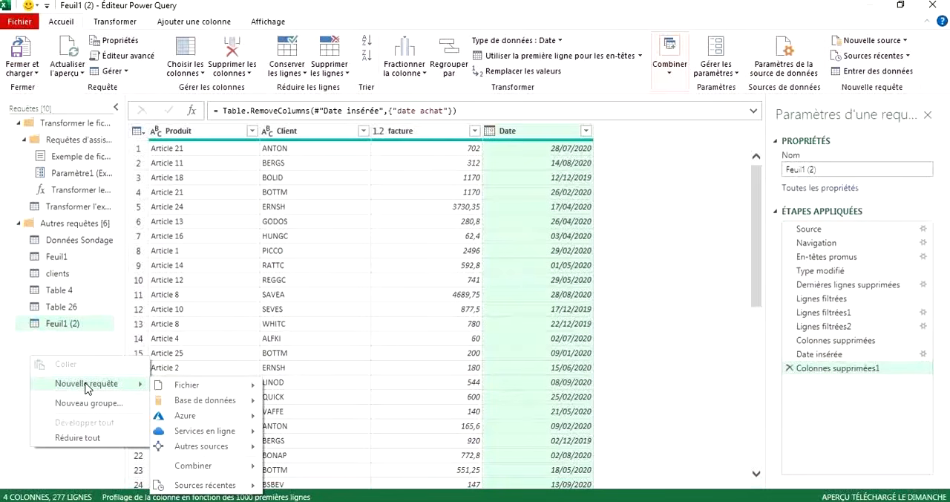
left_click(11, 356)
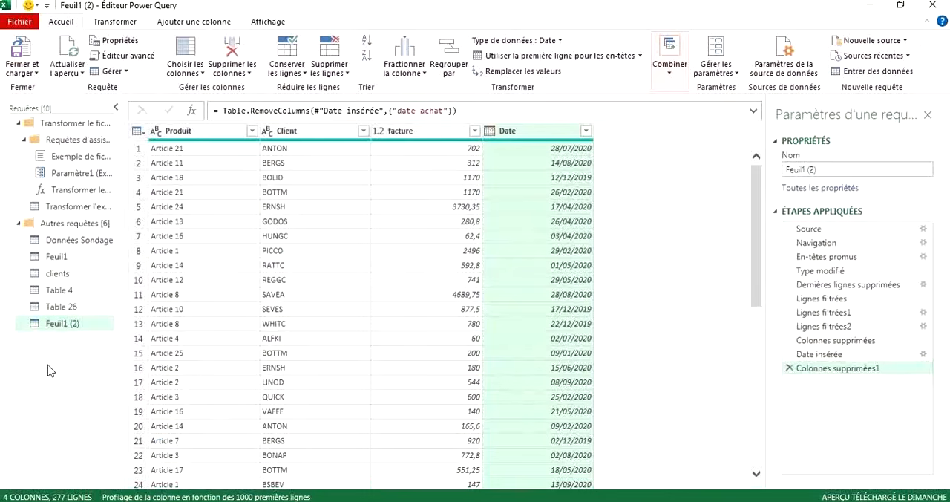
Start a new query from a folder and select the clients folder under EXCEL DONNEES\PowerQuery on the desktop.
right_click(50, 369)
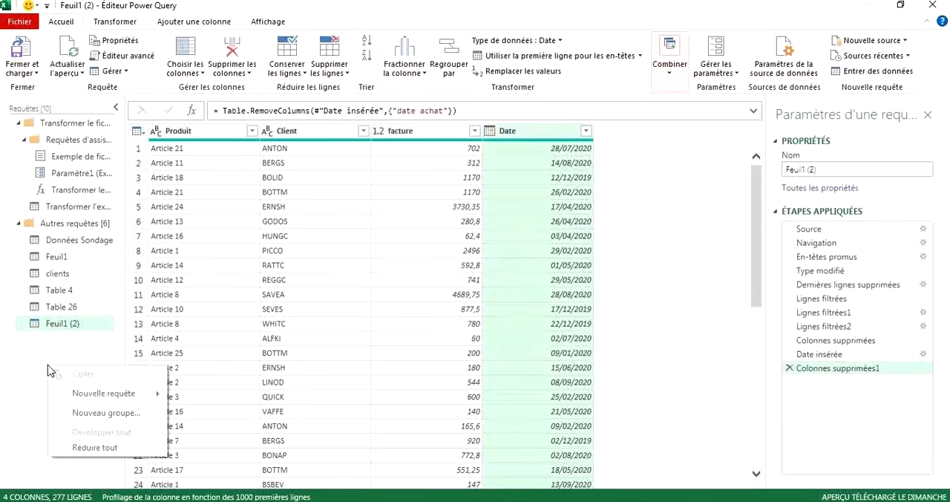
mouse_move(128, 401)
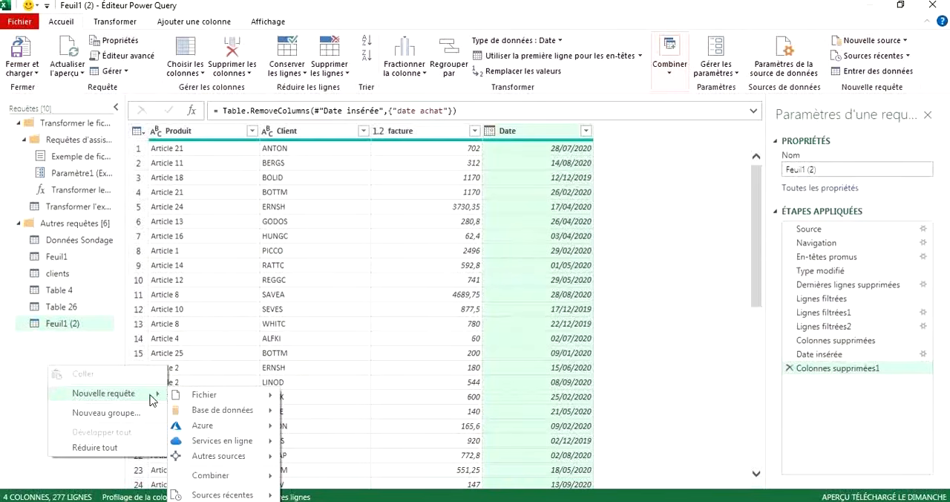
mouse_move(211, 404)
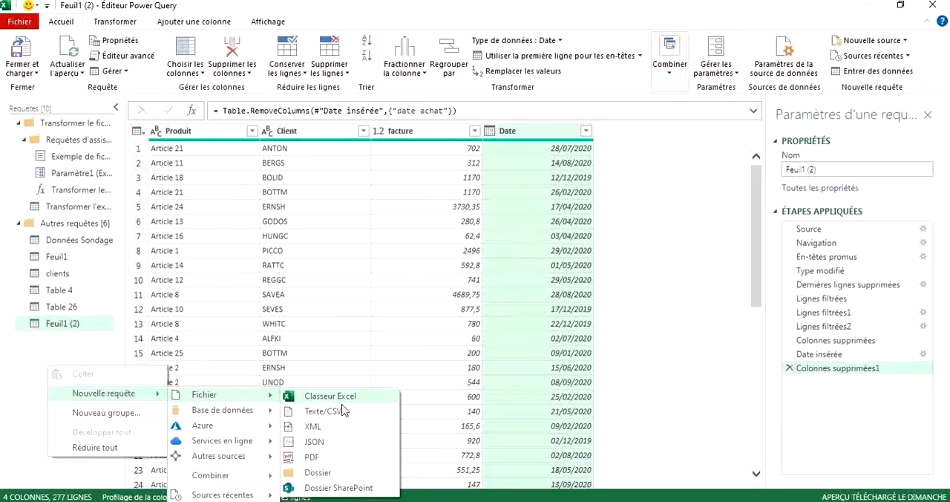
left_click(313, 474)
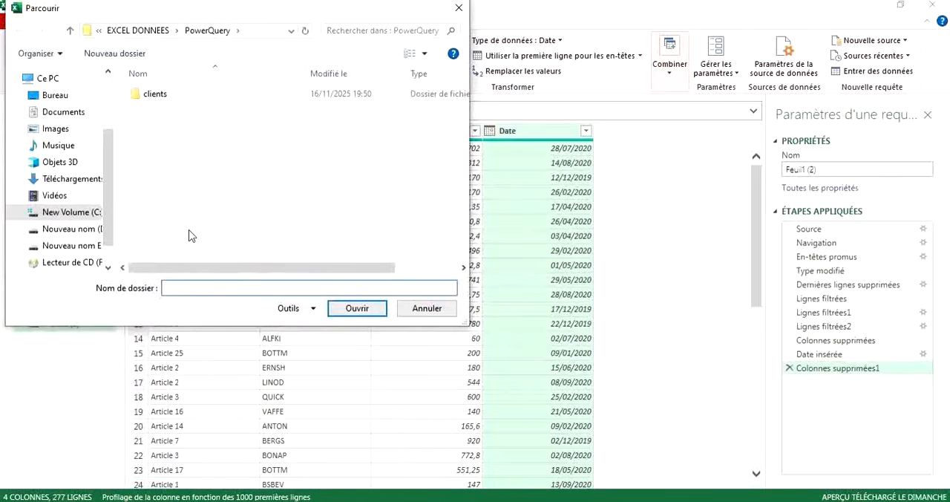
left_click(74, 96)
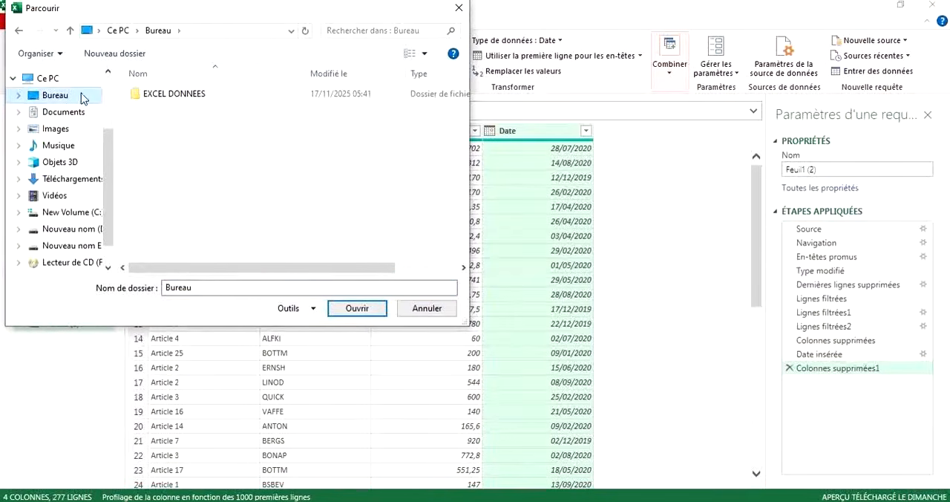
double_click(152, 107)
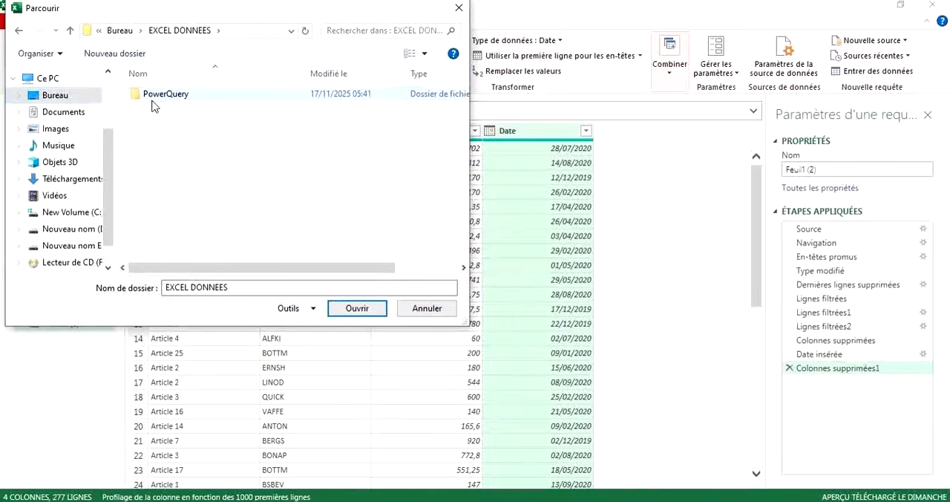
double_click(148, 97)
double_click(146, 97)
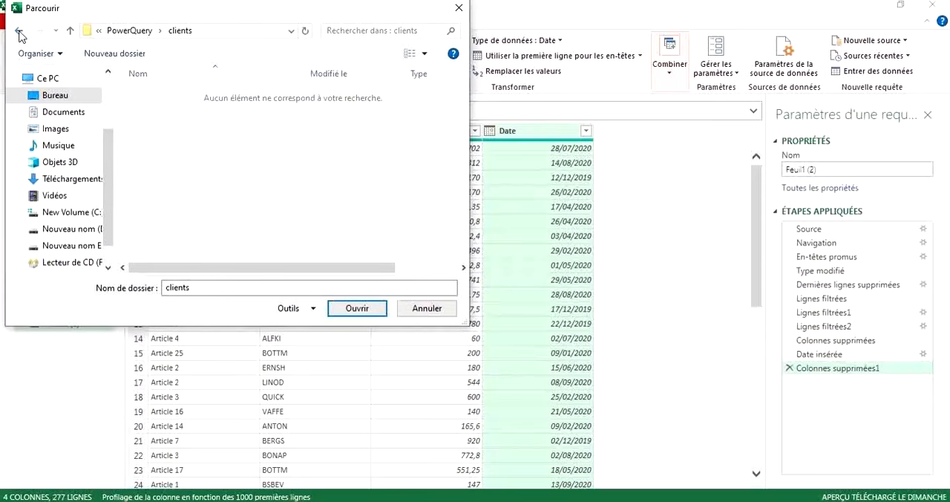
left_click(18, 30)
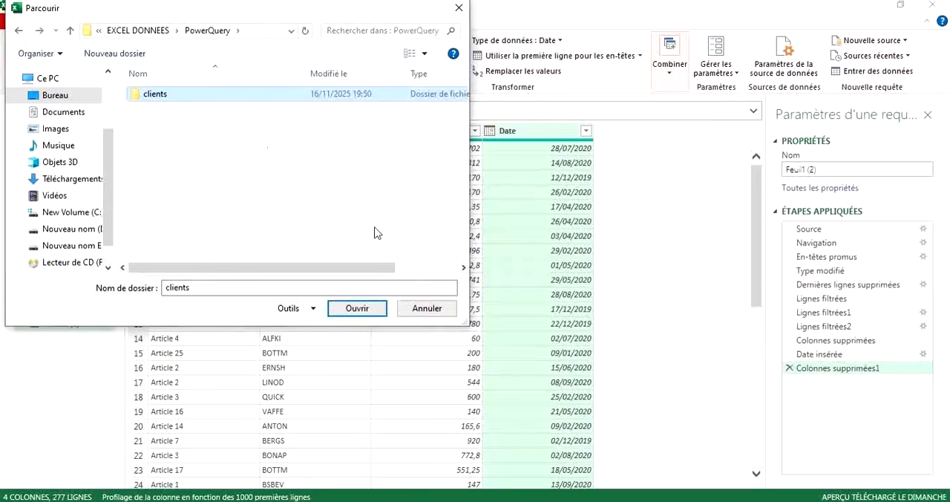
Open the selected clients folder, then combine and transform its CSV files with Premier fichier as sample and Point-virgule as delimiter.
left_click(356, 309)
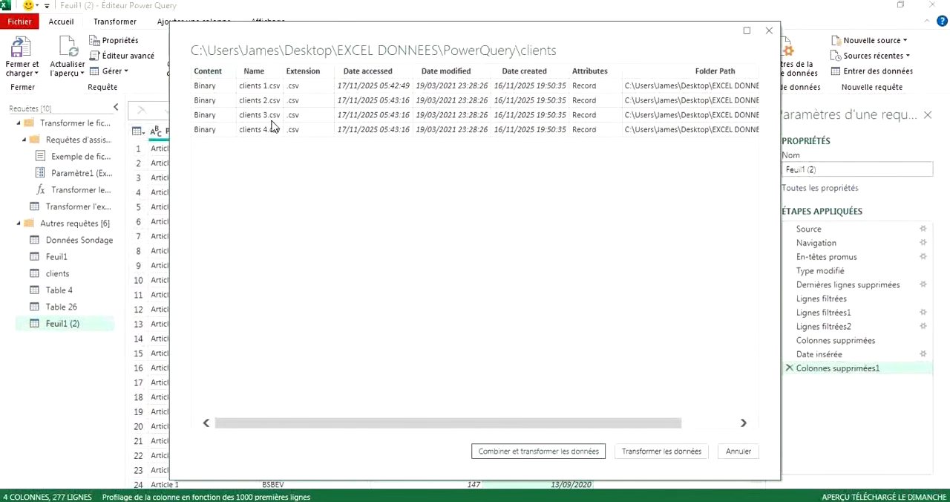
left_click(499, 453)
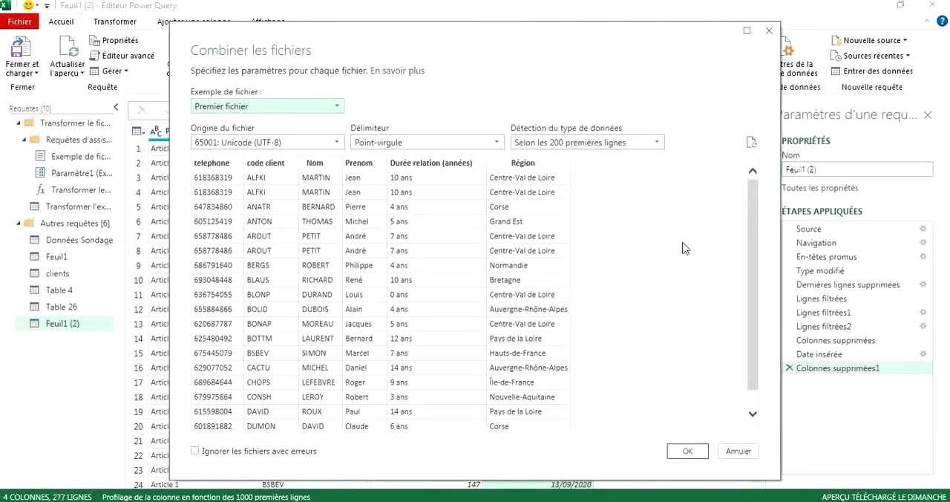
left_click(685, 452)
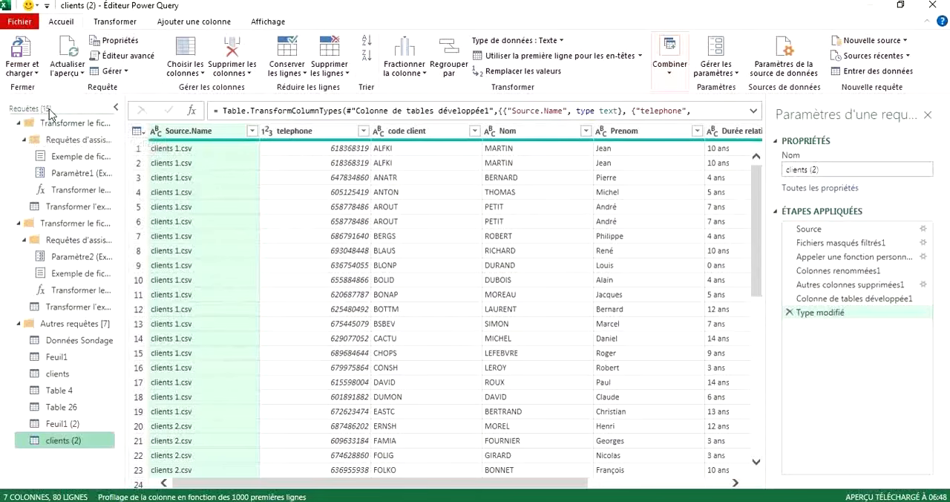
Collapse the first Transformer le fichier à partir de clients group and open the clients query.
left_click(19, 124)
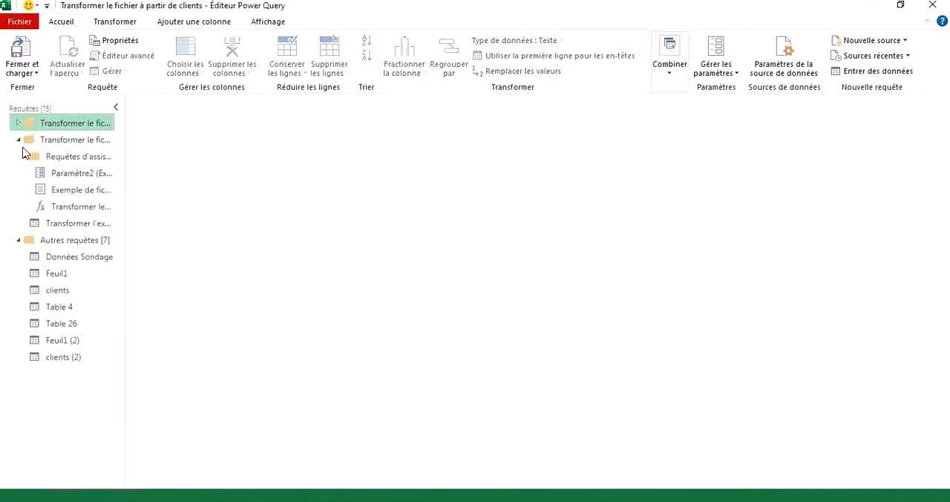
left_click(17, 124)
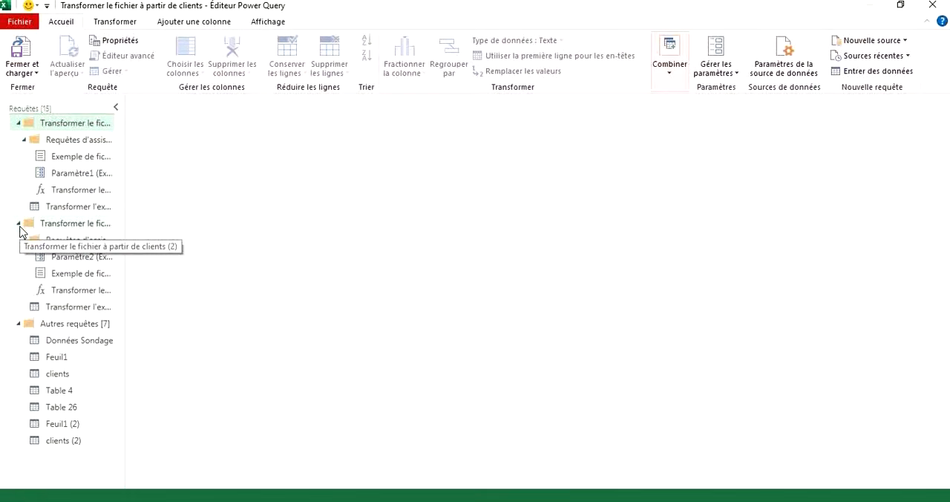
left_click(59, 374)
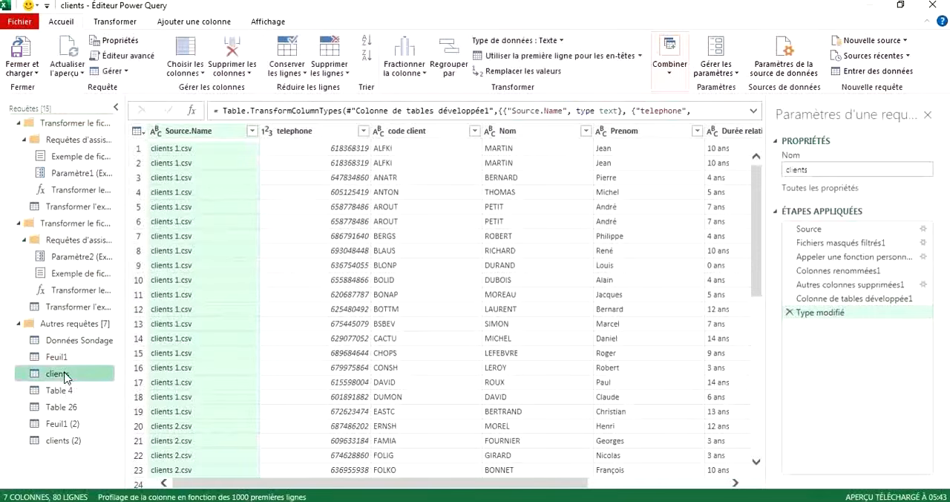
left_click(21, 126)
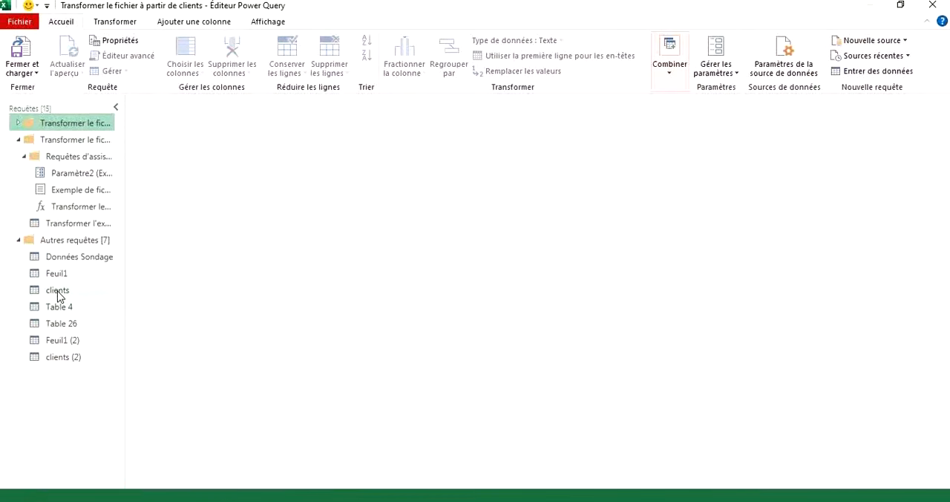
left_click(57, 291)
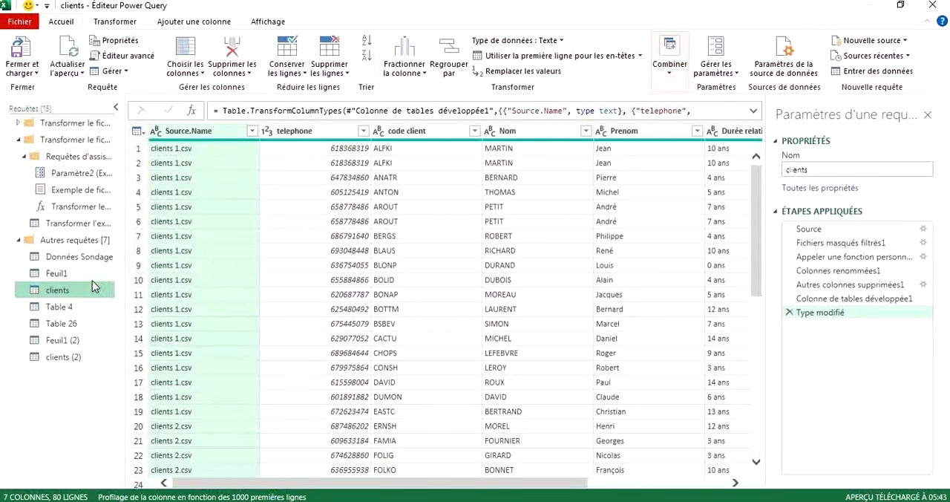
Review the clients rows from first to last, covering the code client, Nom, Prenom, Durée relation (années) and Région columns.
scroll(606, 235, "right", 3)
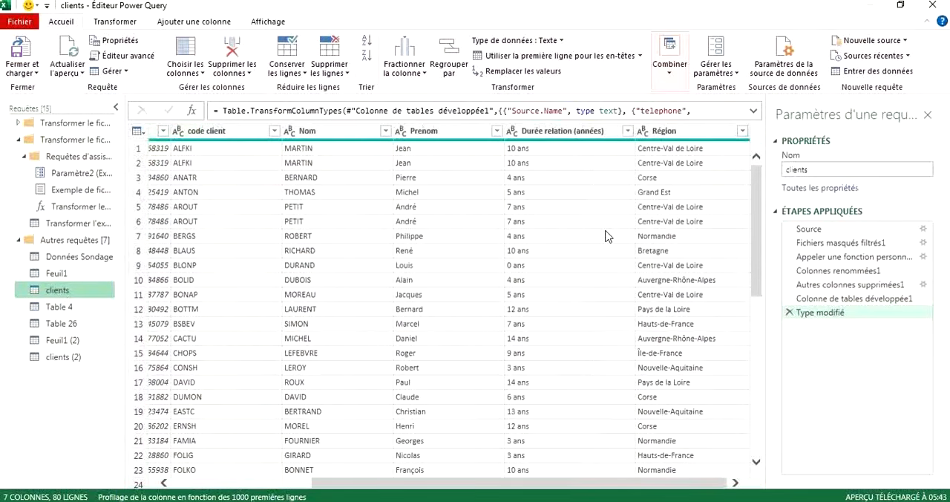
scroll(602, 304, "down", 9)
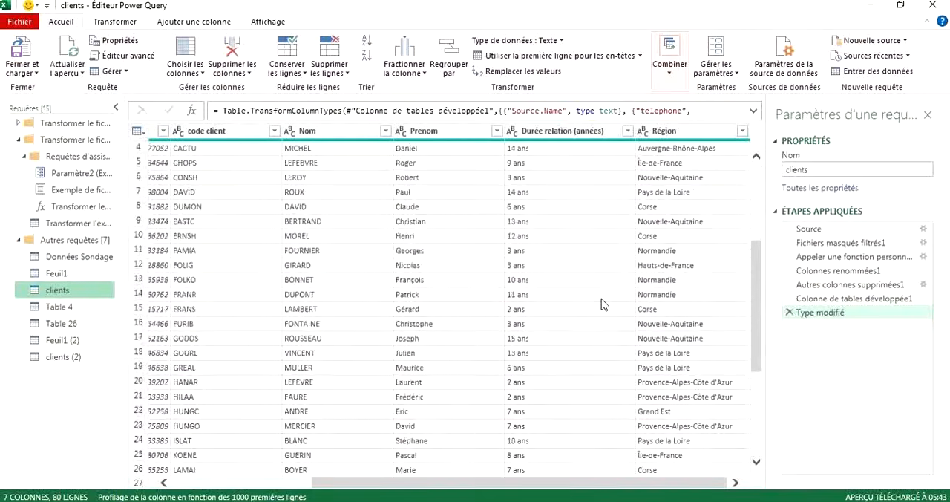
scroll(602, 304, "down", 10)
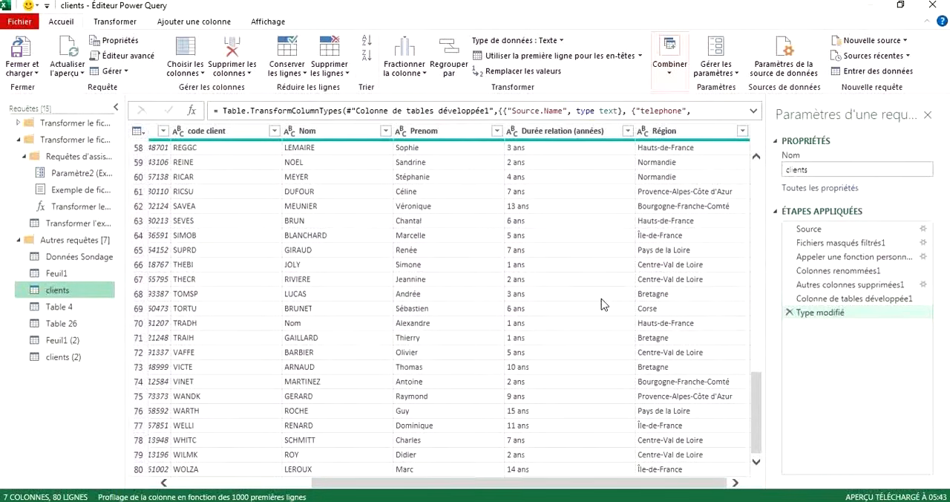
scroll(509, 218, "up", 17)
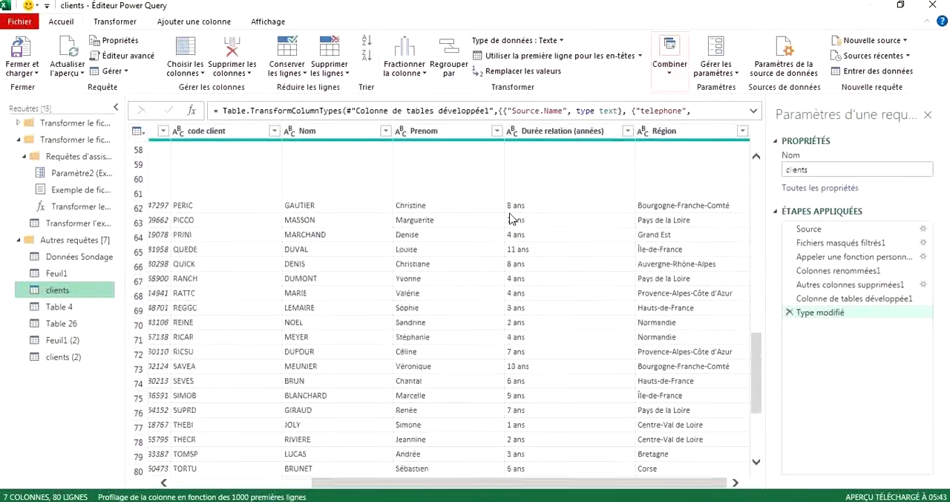
scroll(510, 218, "up", 2)
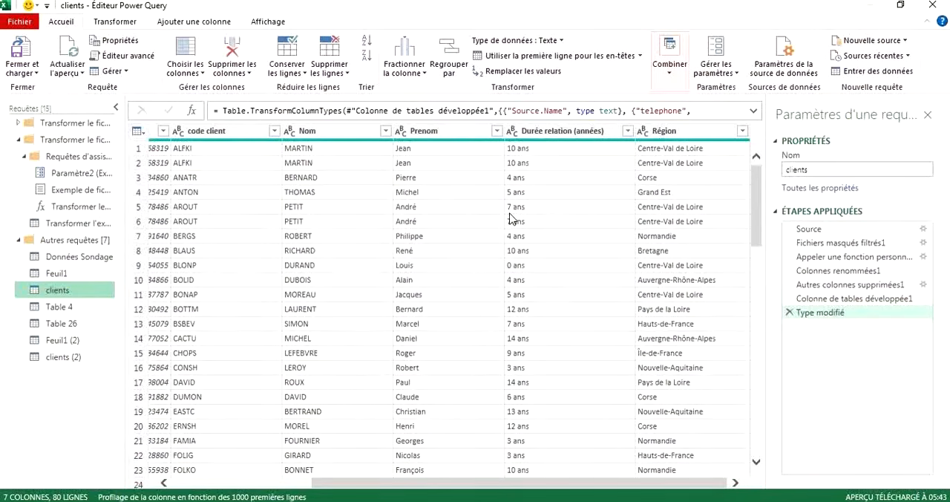
scroll(509, 217, "down", 19)
scroll(509, 218, "up", 14)
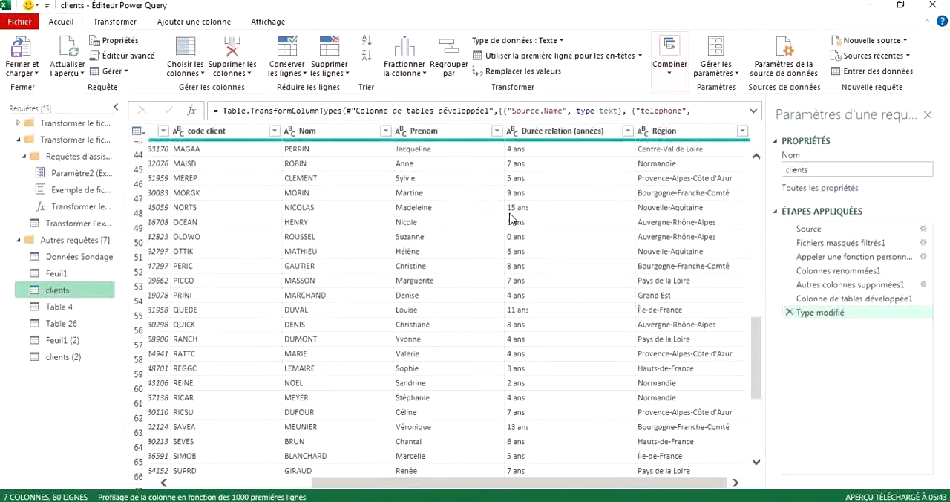
scroll(509, 218, "up", 5)
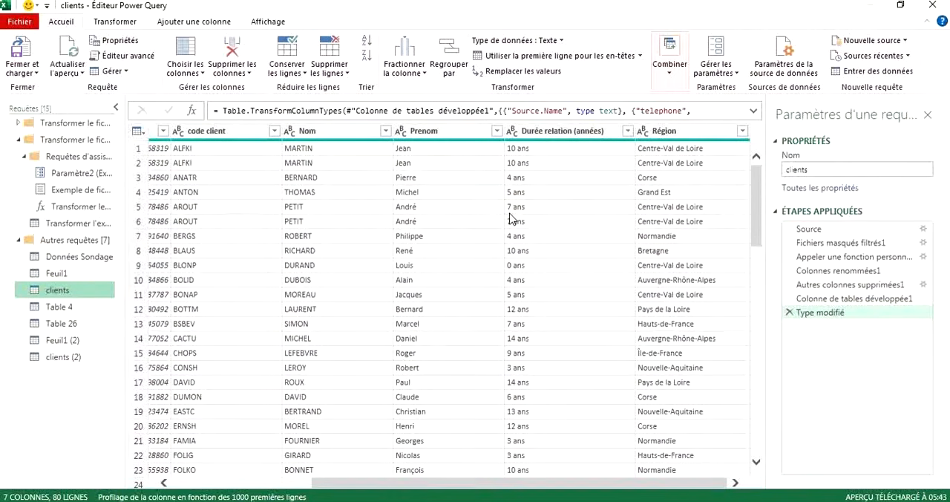
Inspect the Source.Name and telephone columns of the clients query and compare the repeated client rows across the remaining columns.
left_click_drag(366, 487, 210, 482)
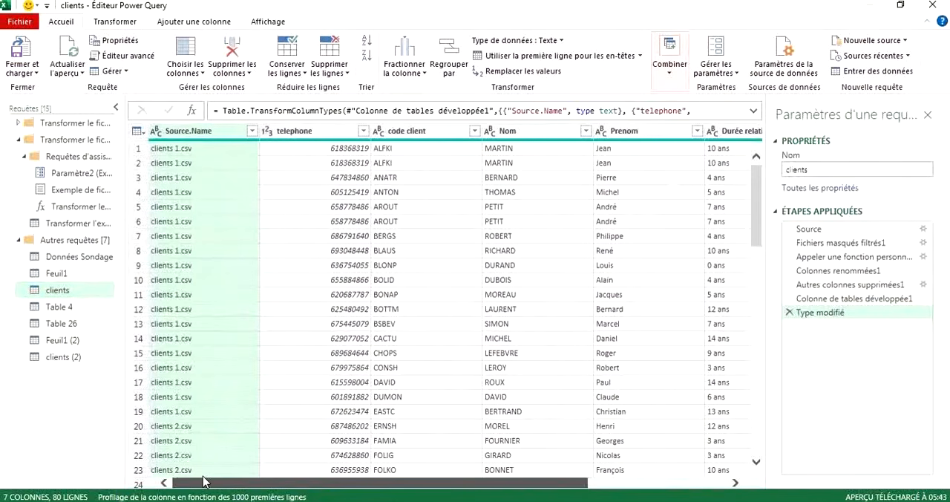
left_click(297, 169)
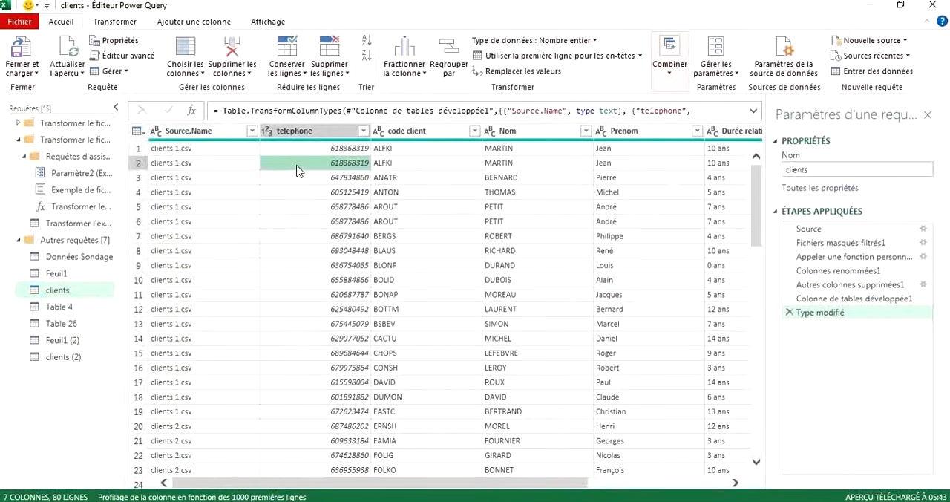
scroll(198, 354, "down", 15)
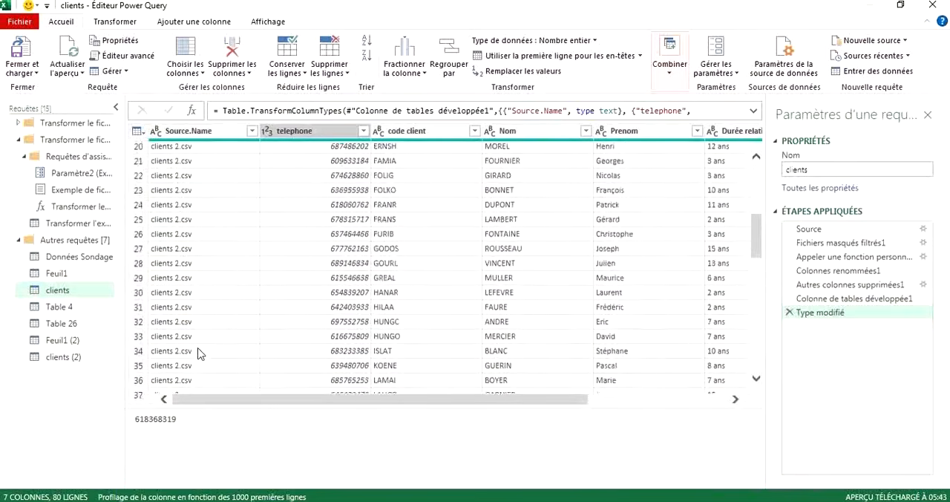
scroll(197, 353, "up", 5)
scroll(198, 353, "up", 10)
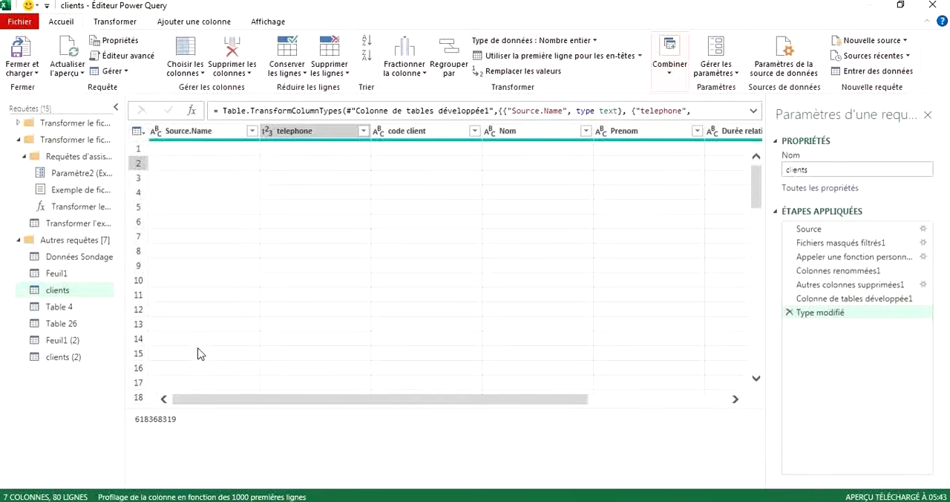
scroll(469, 283, "right", 3)
scroll(469, 283, "right", 3)
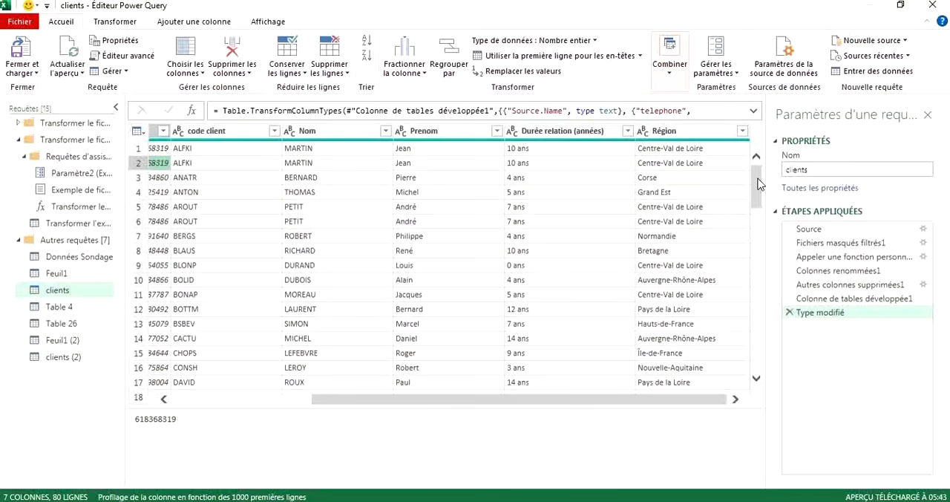
left_click_drag(759, 184, 755, 151)
mouse_move(366, 404)
left_mouse_down()
mouse_move(339, 403)
mouse_move(386, 407)
left_mouse_up()
Remove duplicate rows from the clients query based on the Nom, Prenom, Durée relation (années) and Région columns.
left_click(317, 138)
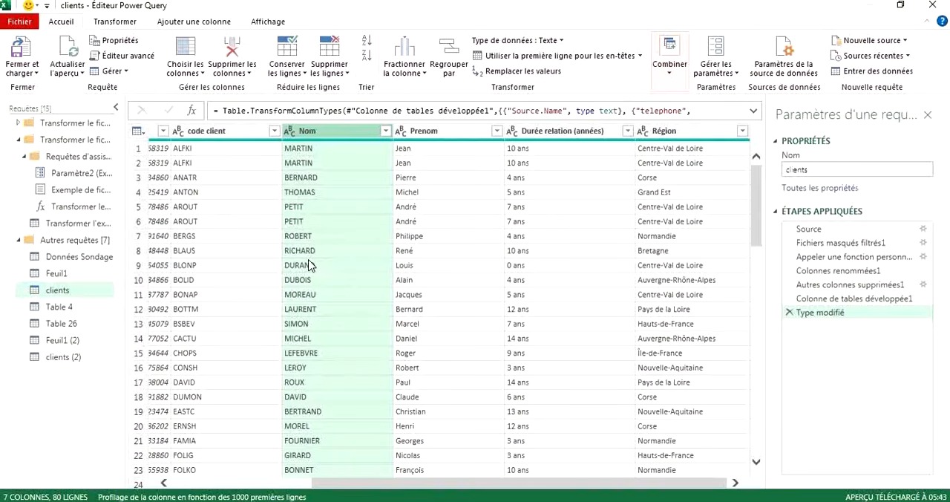
left_click(434, 133, "ctrl")
left_click(537, 138, "ctrl")
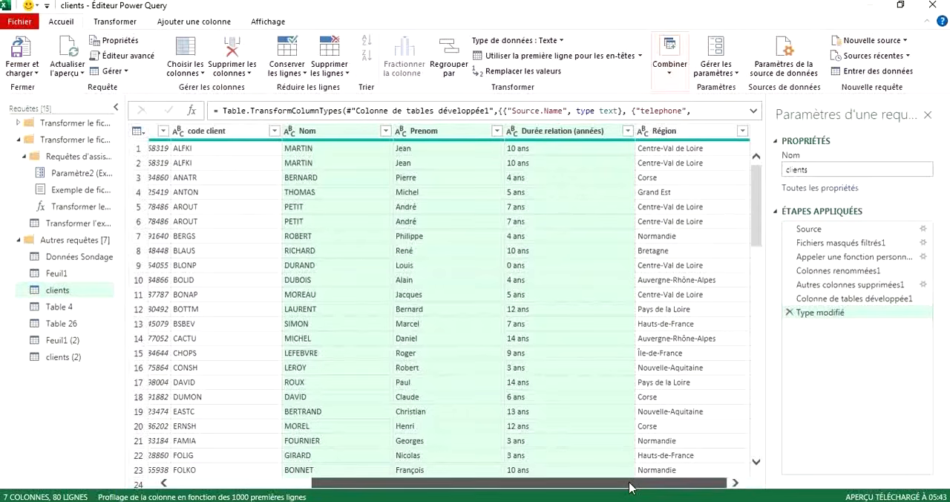
left_click(677, 134, "ctrl")
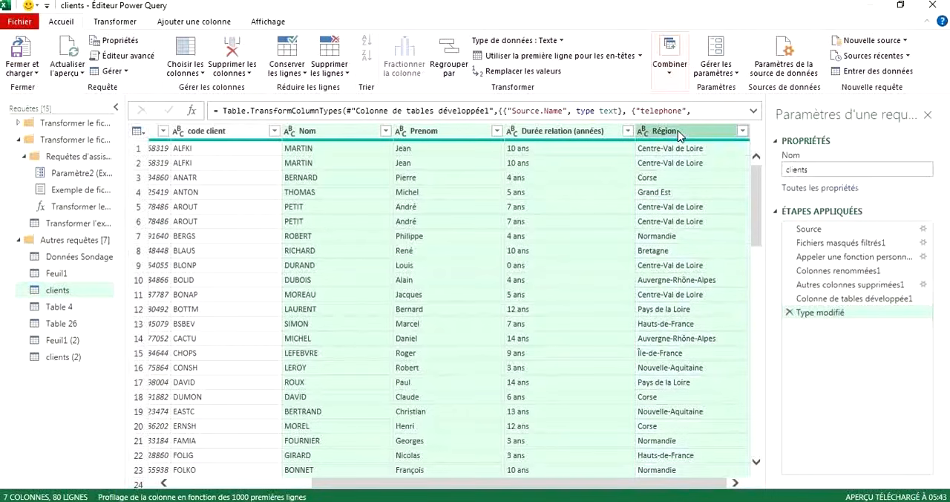
left_click(345, 77)
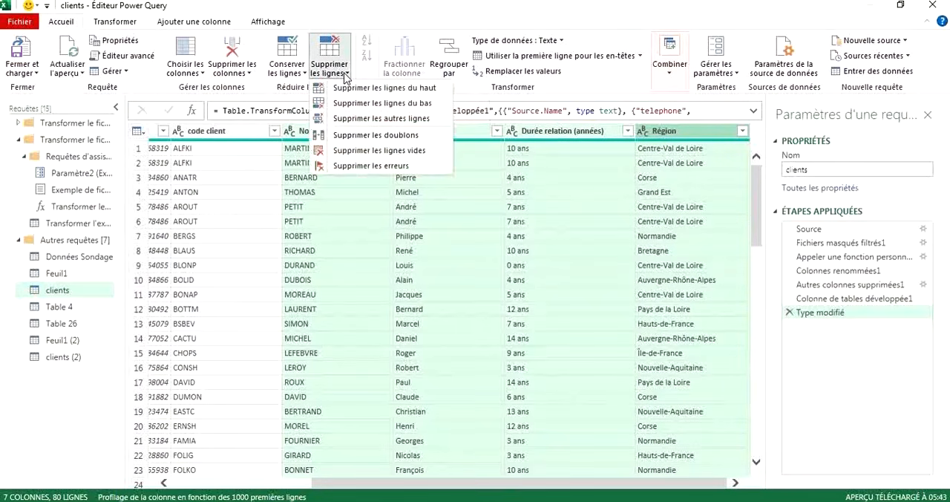
left_click(338, 137)
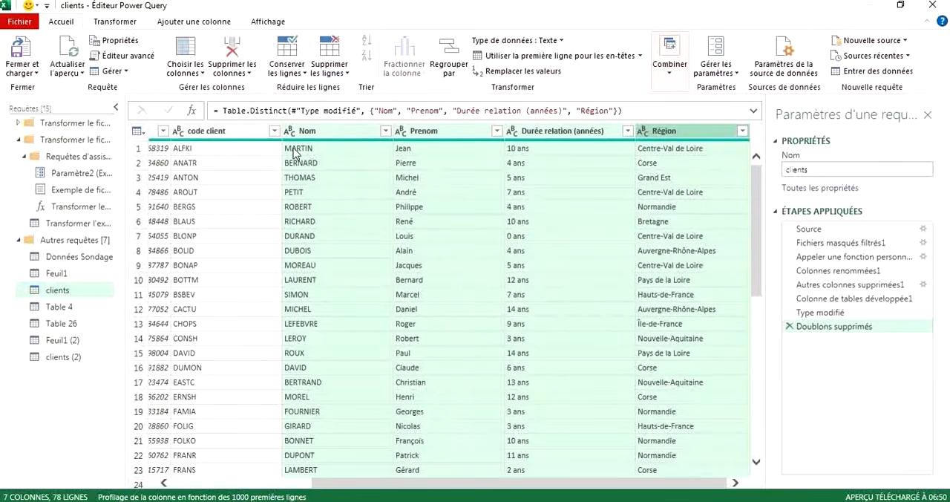
Review the deduplicated clients rows and compare the Type modifié and Doublons supprimés steps of the query.
left_click(219, 182)
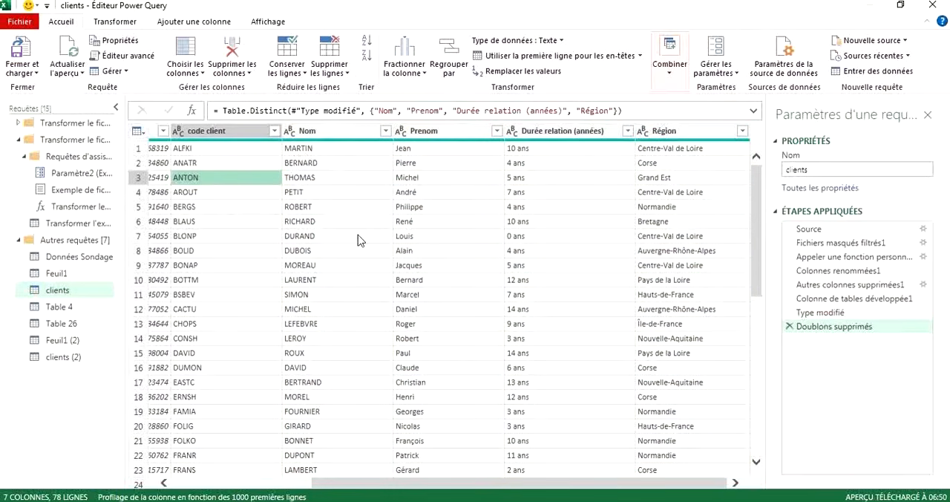
scroll(358, 240, "down", 15)
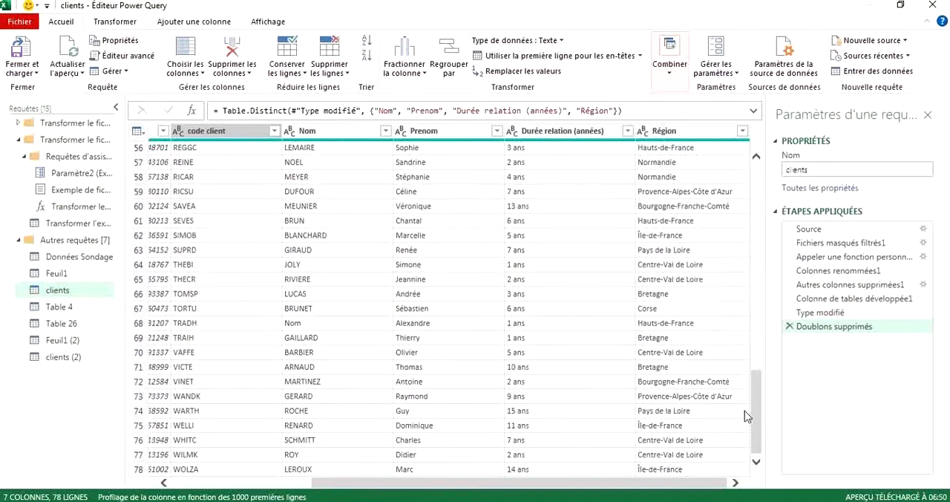
left_click_drag(755, 433, 744, 200)
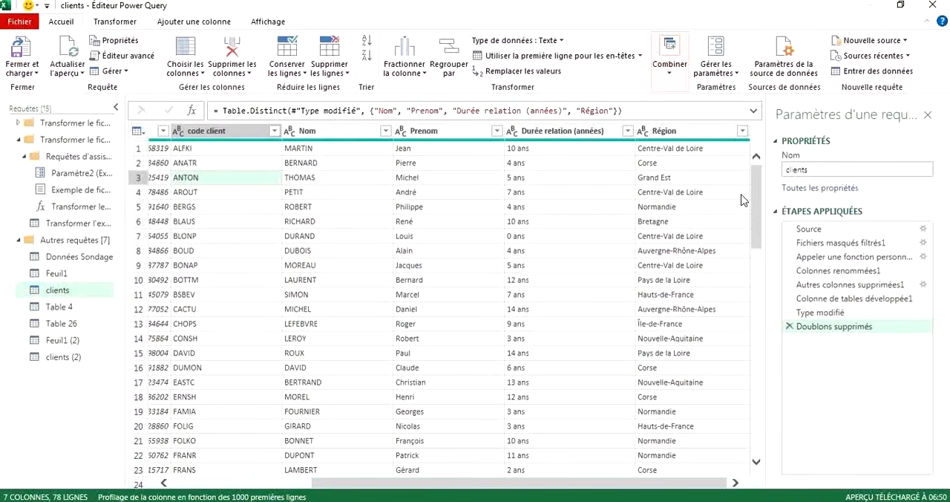
left_click(821, 327)
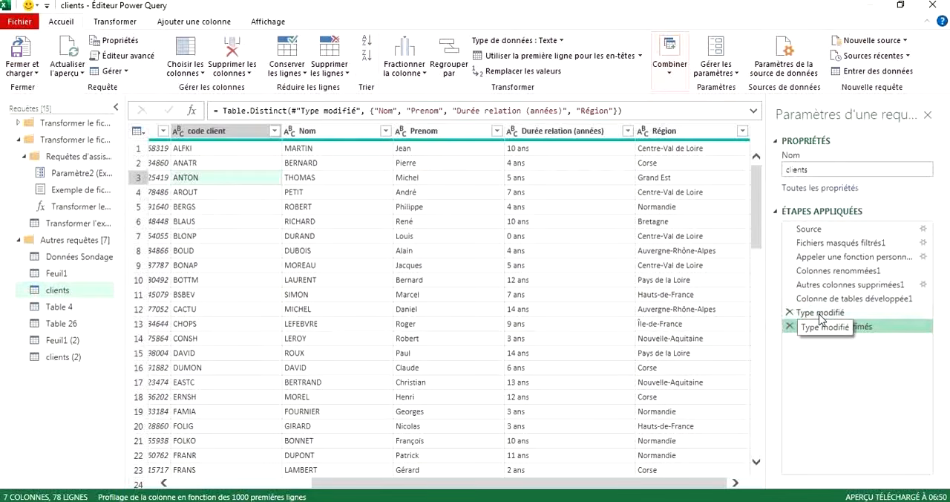
left_click(821, 315)
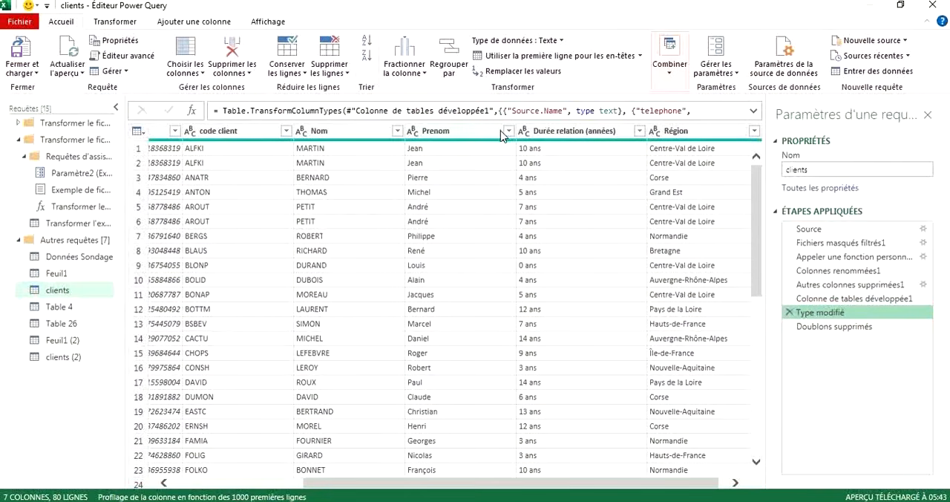
left_click(822, 328)
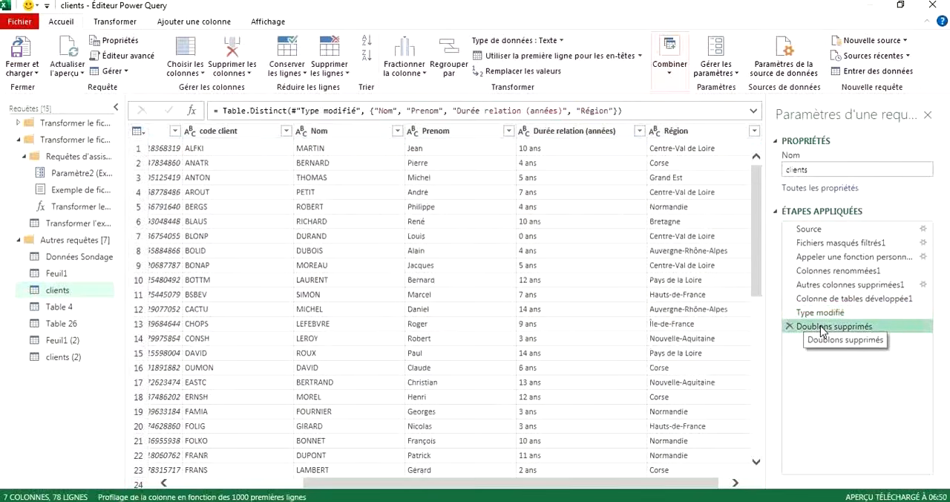
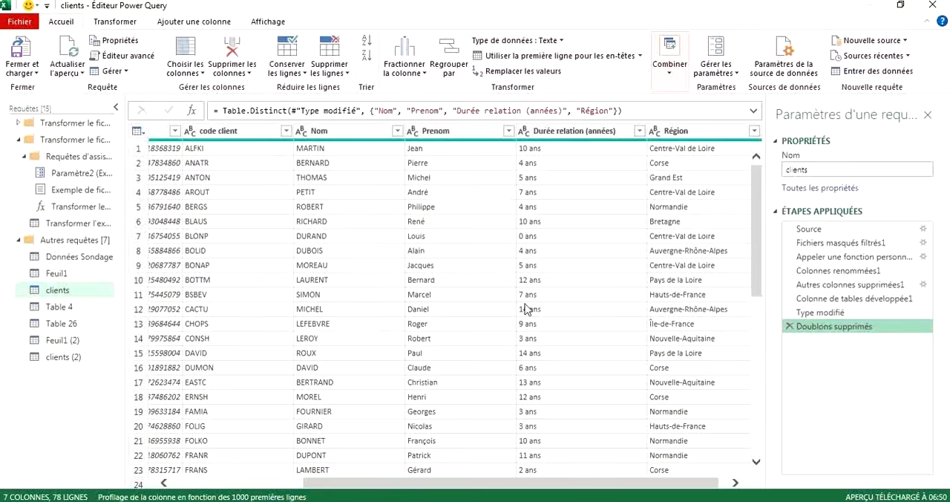
scroll(518, 309, "right", 1)
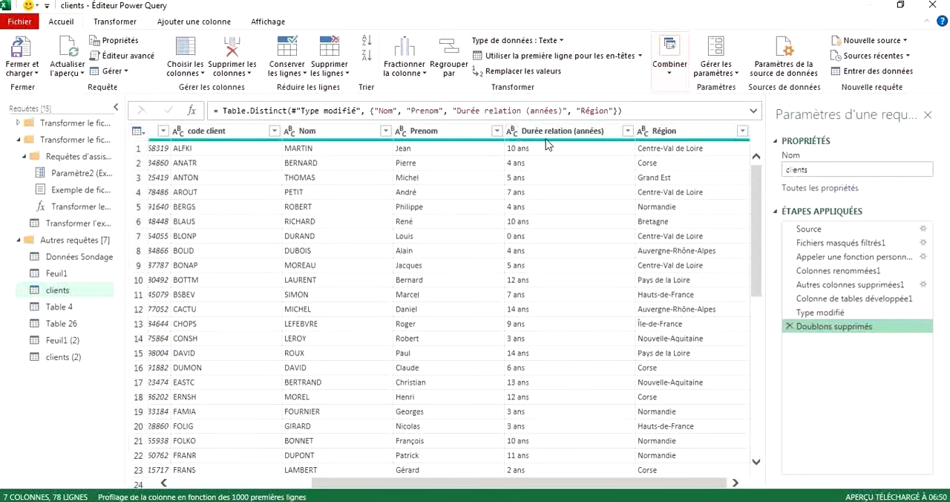
mouse_move(558, 138)
scroll(517, 233, "down", 2)
scroll(518, 232, "up", 2)
left_click(184, 22)
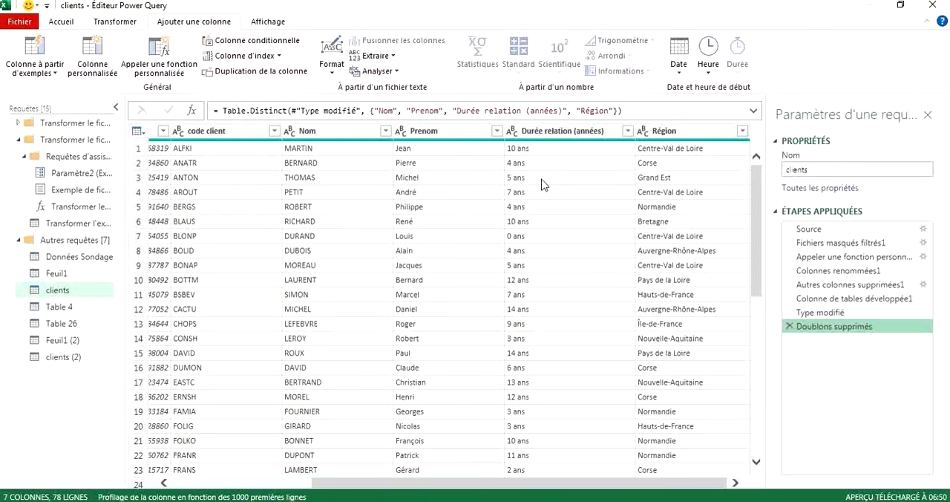
left_click(736, 482)
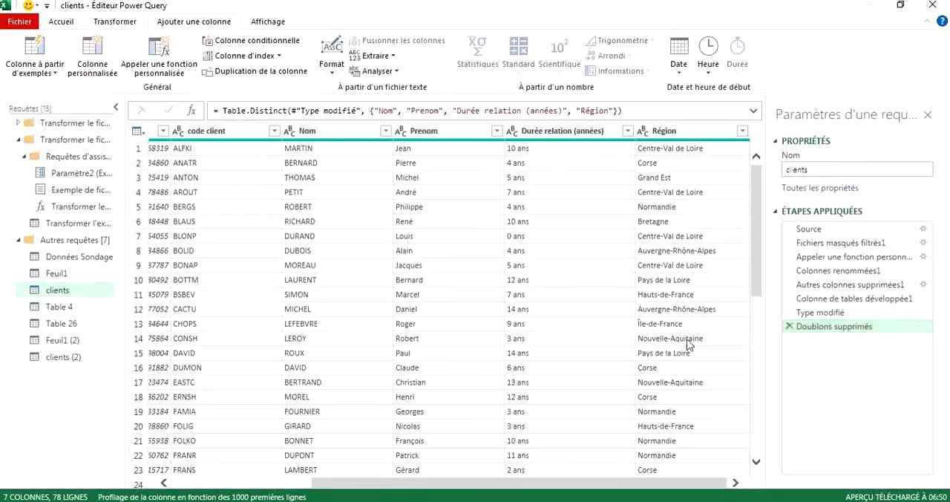
Split the Durée relation (années) column by the Espace delimiter at each occurrence of the delimiter.
left_click(594, 137)
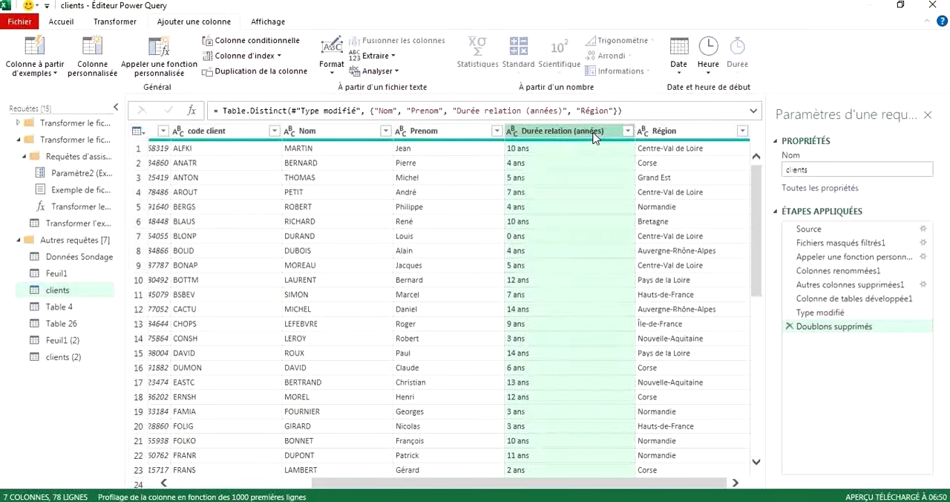
right_click(594, 137)
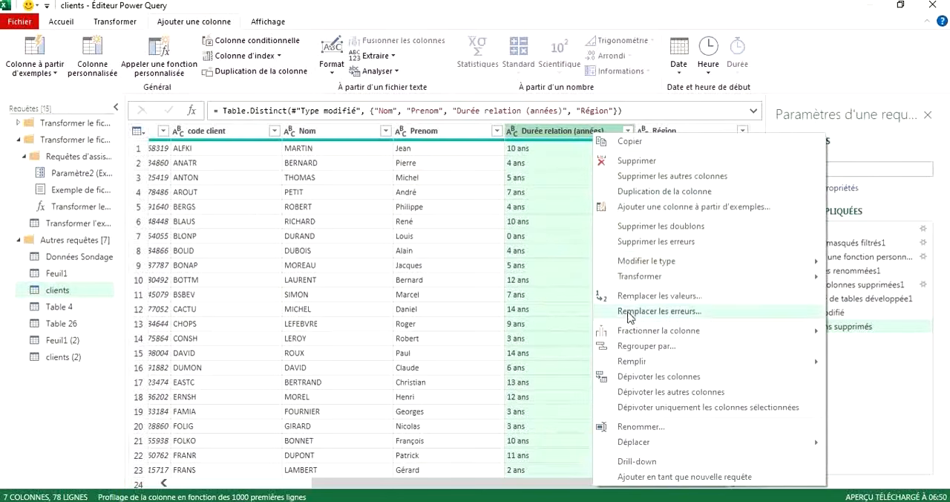
mouse_move(615, 336)
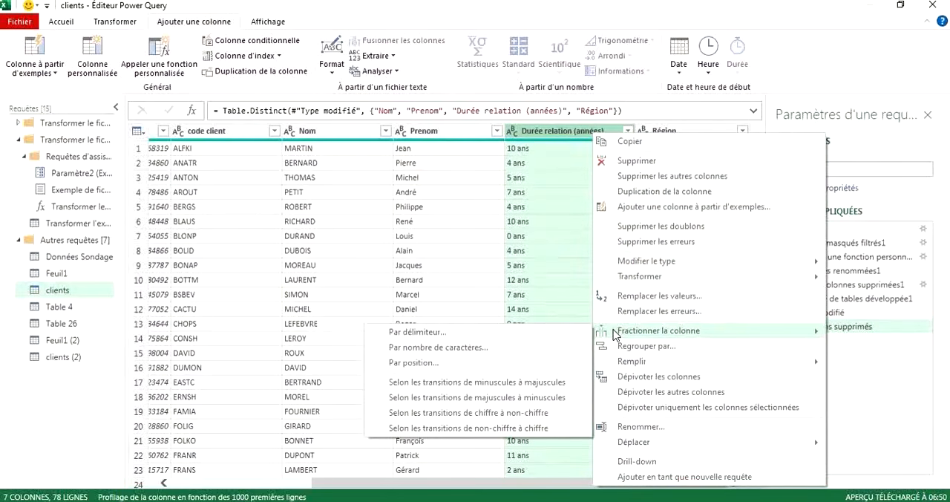
left_click(448, 334)
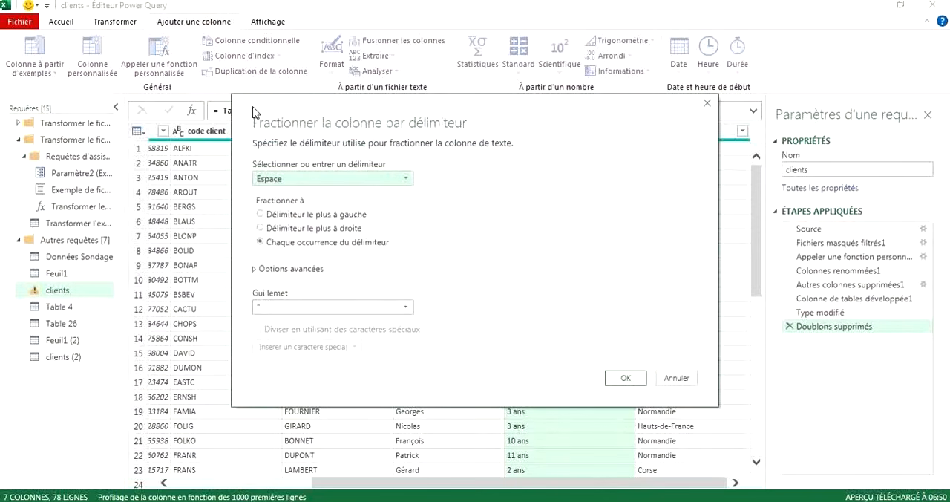
left_click_drag(255, 110, 383, 257)
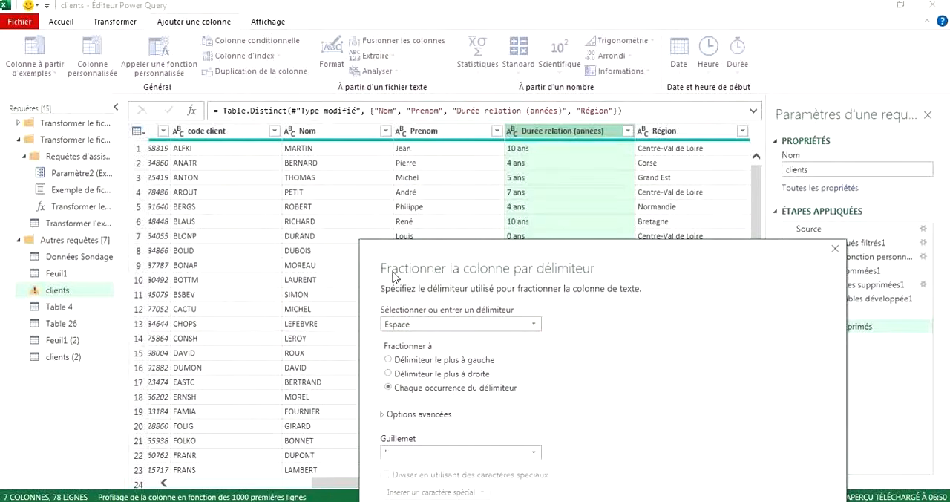
left_click_drag(373, 254, 21, 129)
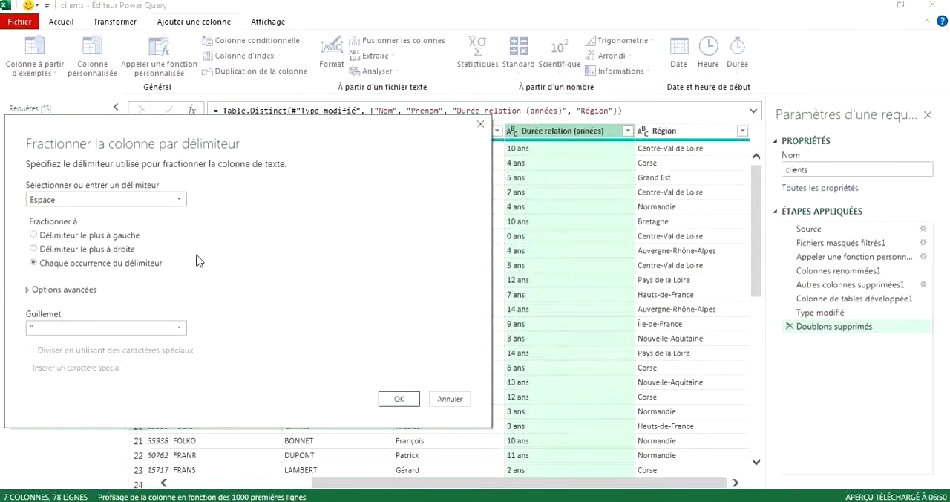
left_click(178, 202)
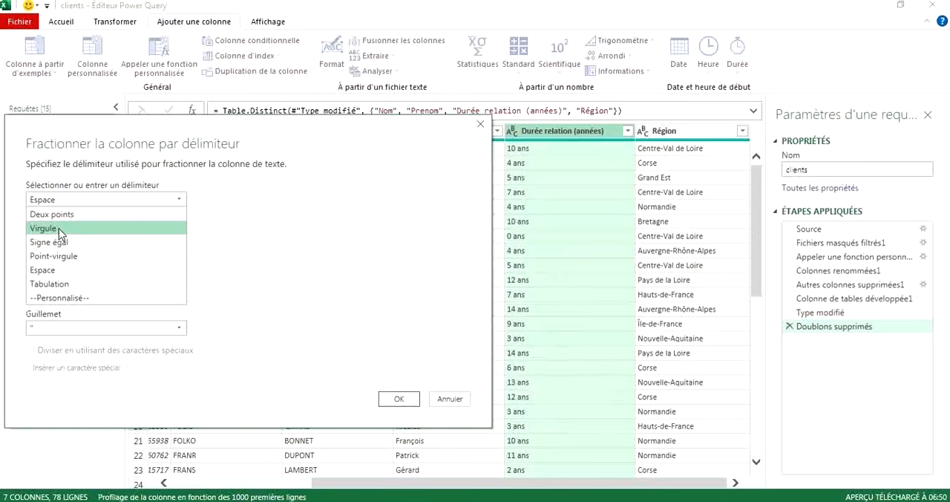
left_click(166, 201)
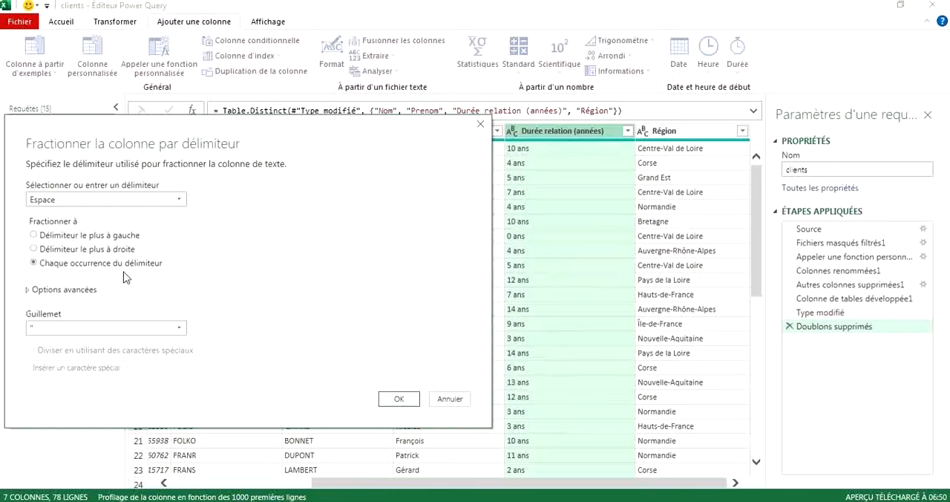
left_click(400, 400)
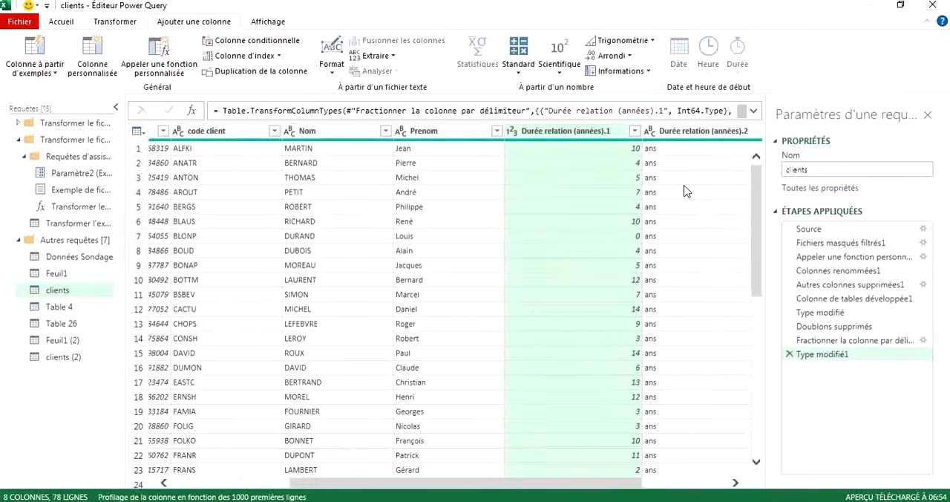
Remove the Durée relation (années).2 column, which holds only the text "ans", from the clients query.
scroll(686, 192, "right", 3)
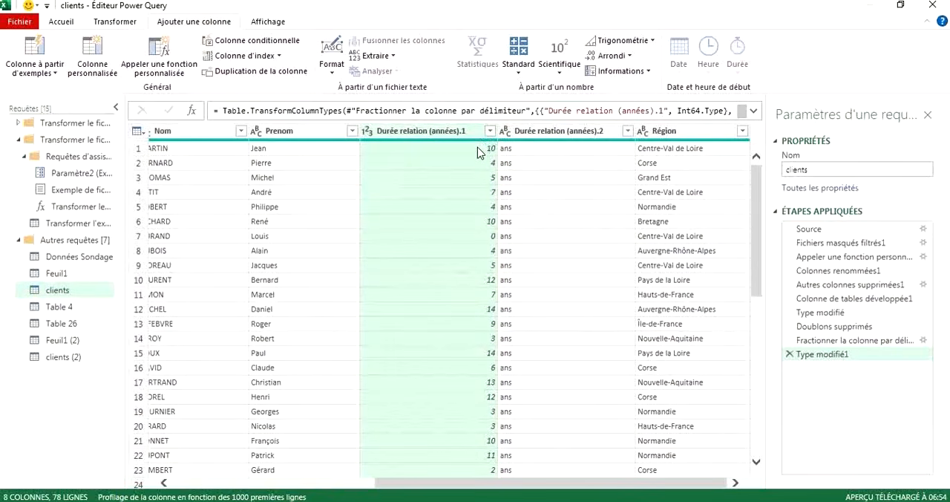
left_click(557, 152)
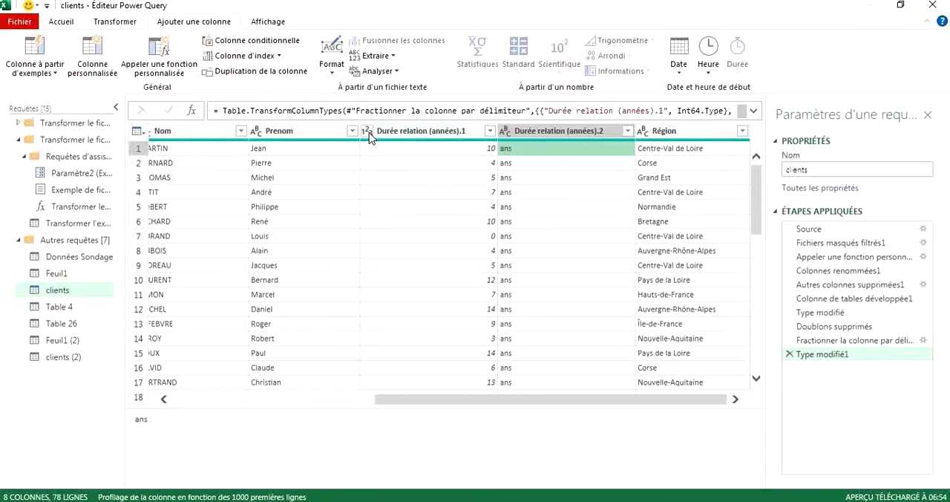
left_click(519, 133)
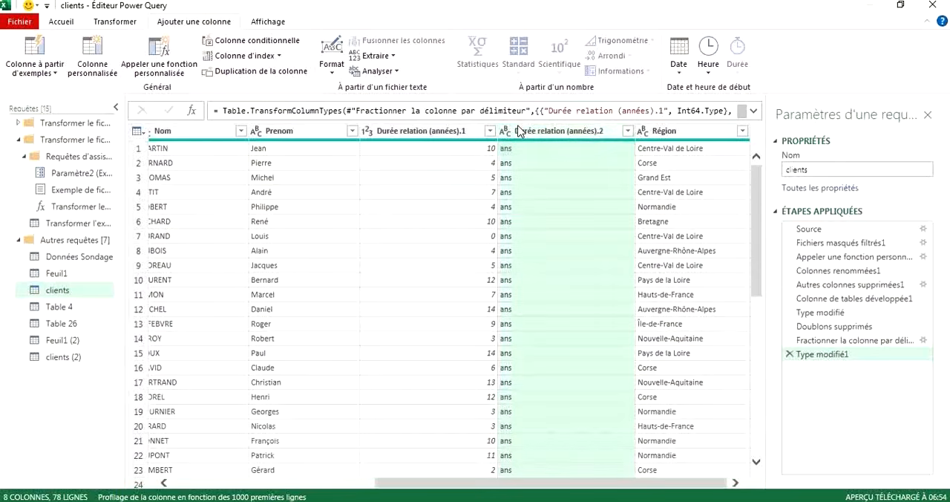
right_click(518, 132)
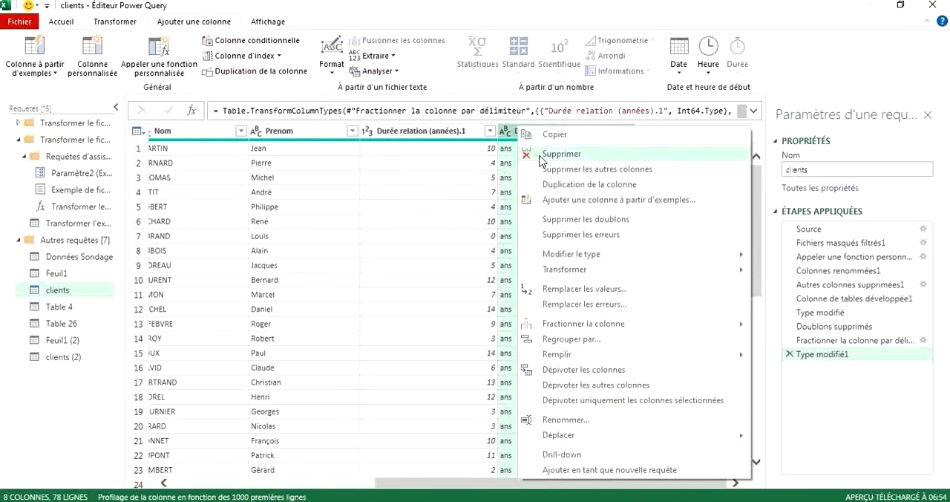
left_click(540, 156)
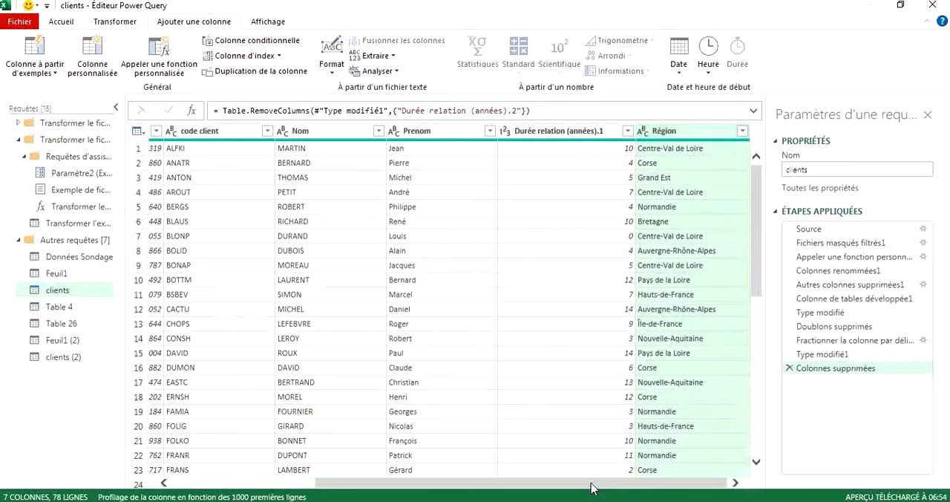
Rename the Durée relation (années).1 column as "Annéé de relation".
left_click_drag(587, 487, 620, 483)
double_click(541, 132)
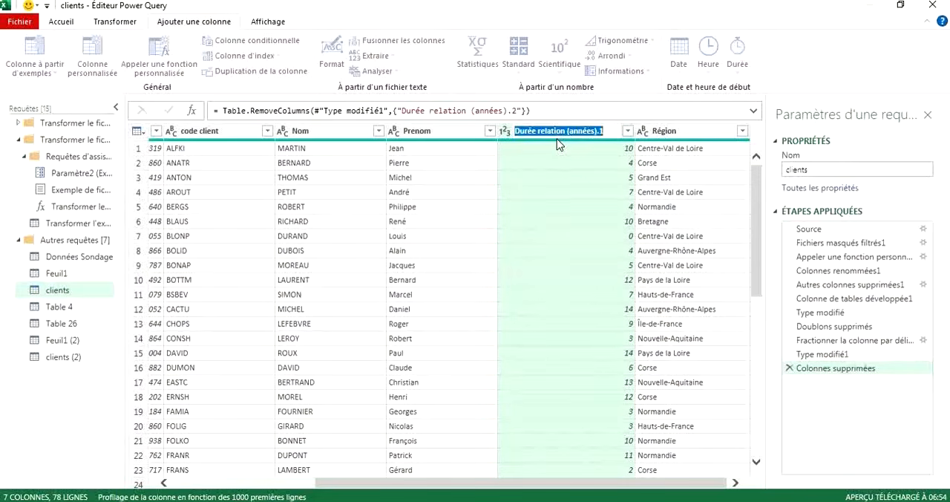
key("BackSpace")
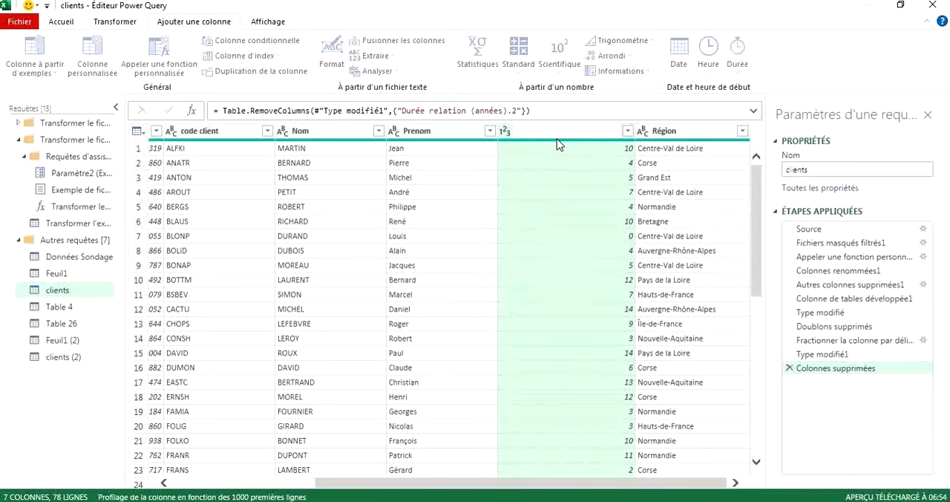
type("Année de relation")
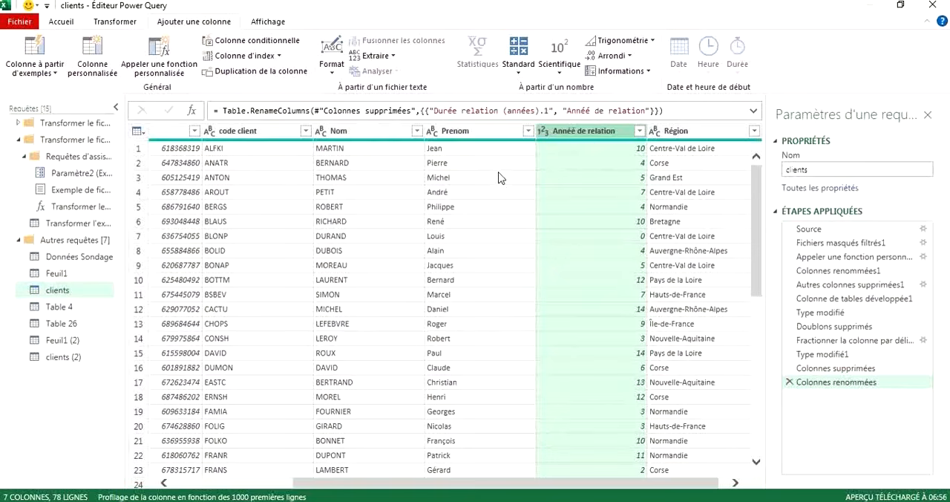
Duplicate the Nom column and the Prenom column in the clients query.
left_click(435, 149)
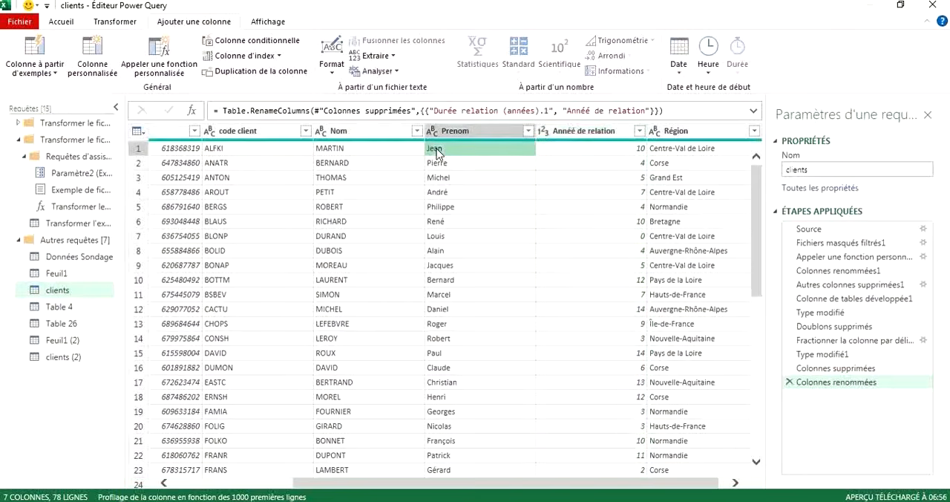
left_click(362, 134)
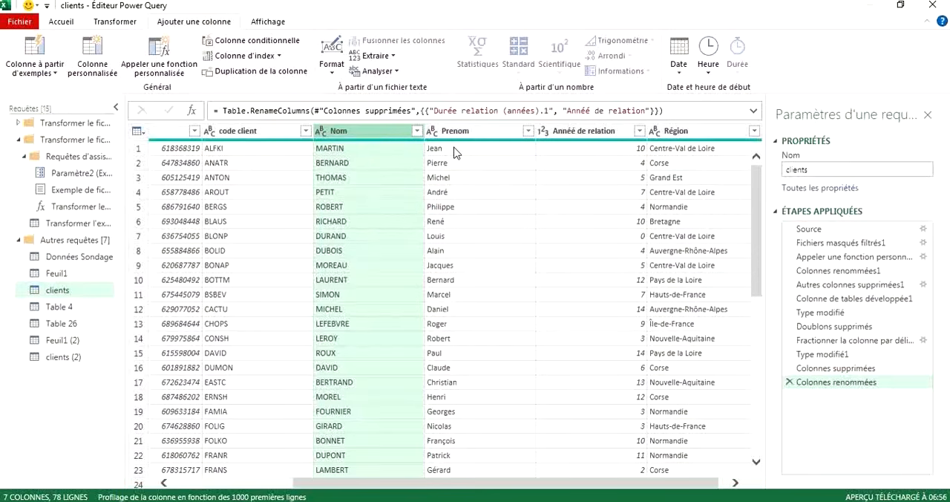
right_click(363, 135)
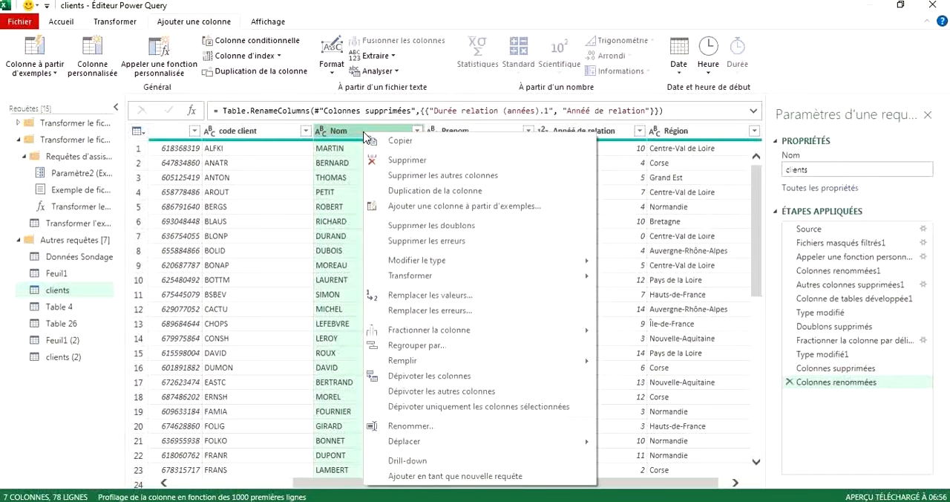
left_click(435, 191)
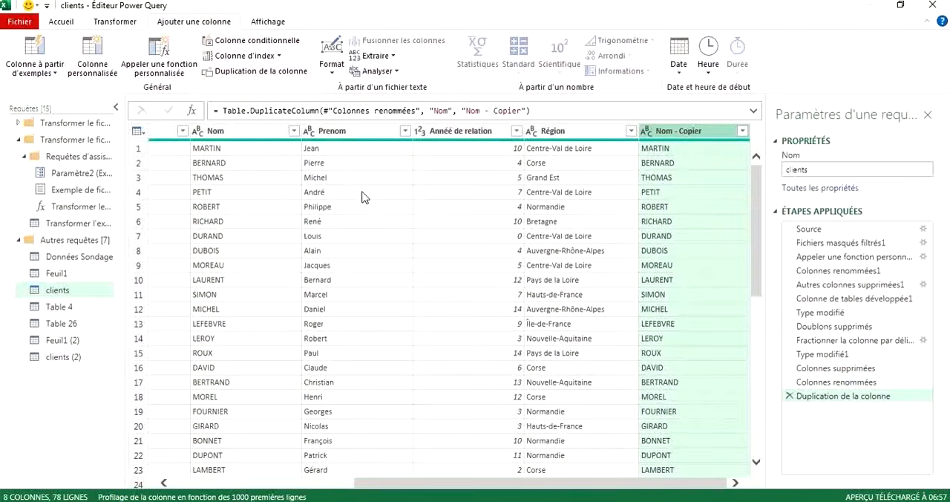
left_click(334, 133)
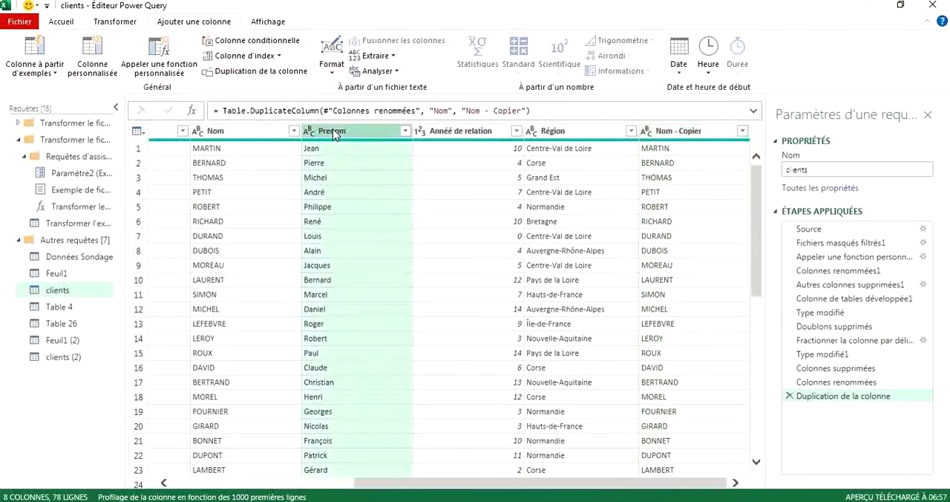
right_click(334, 133)
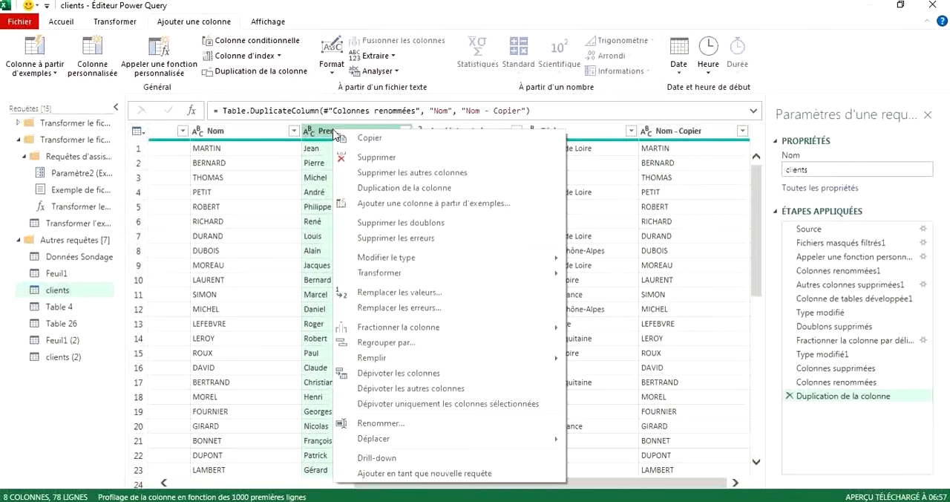
left_click(420, 188)
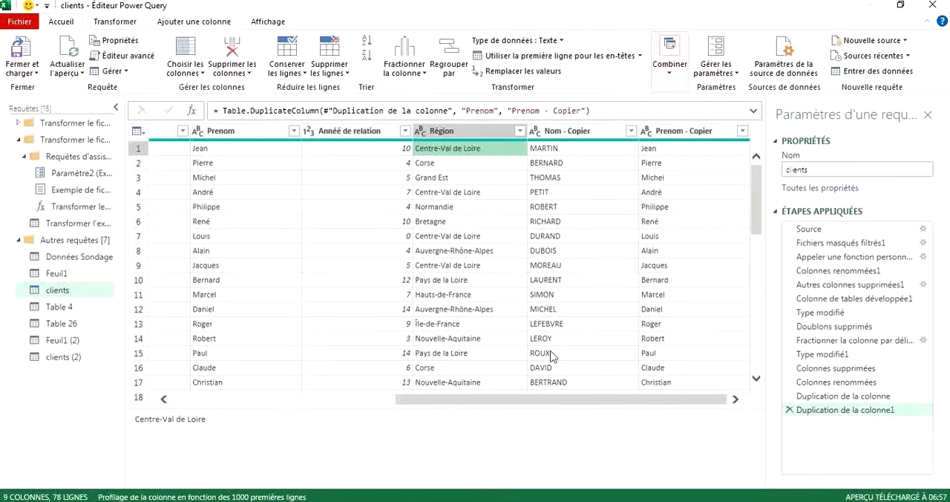
Merge the Nom - Copier and Prenom - Copier columns with an Espace separator into a new column named "Nom complet".
left_click(116, 23)
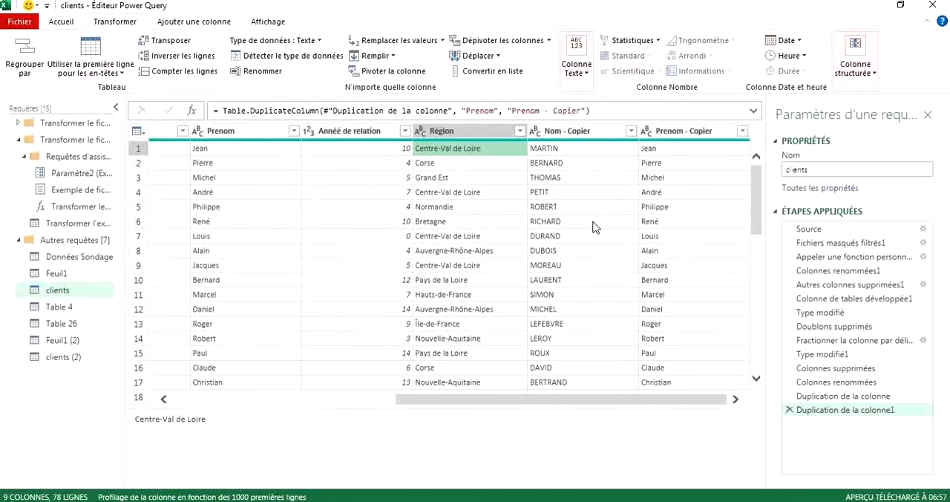
left_click(576, 132)
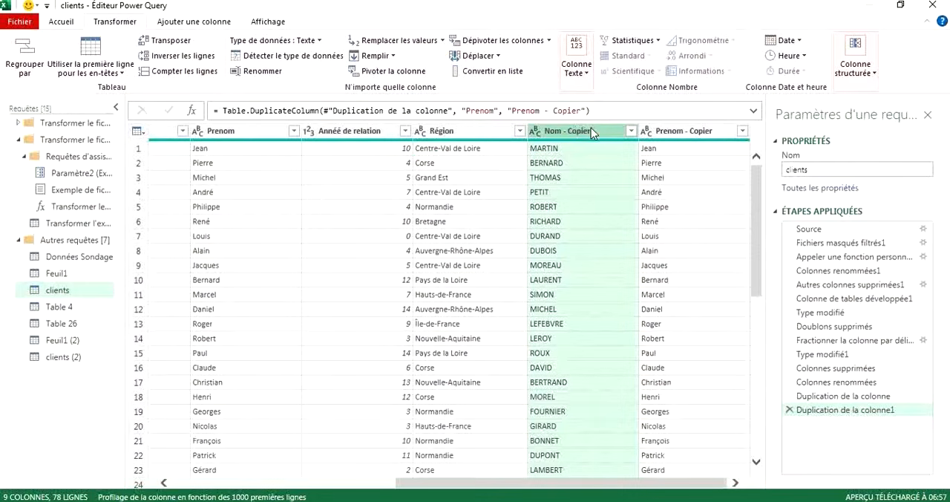
left_click(673, 137, "ctrl")
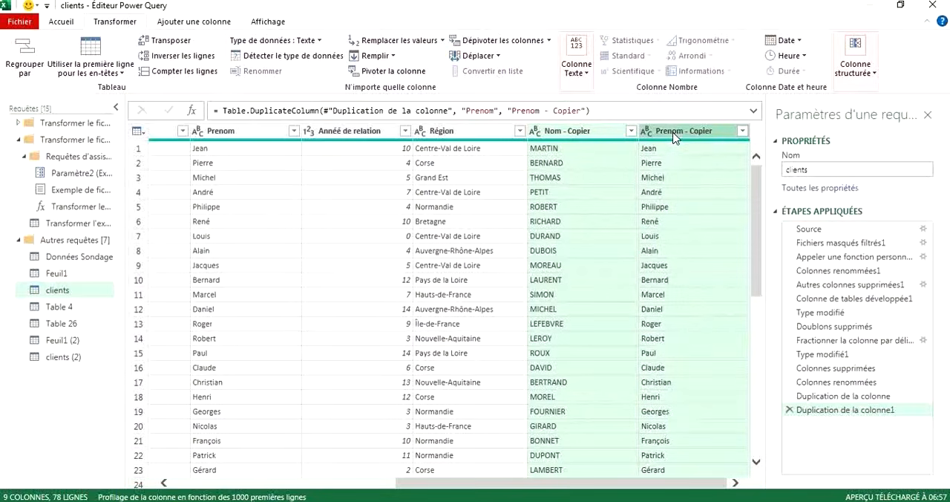
left_click(587, 79)
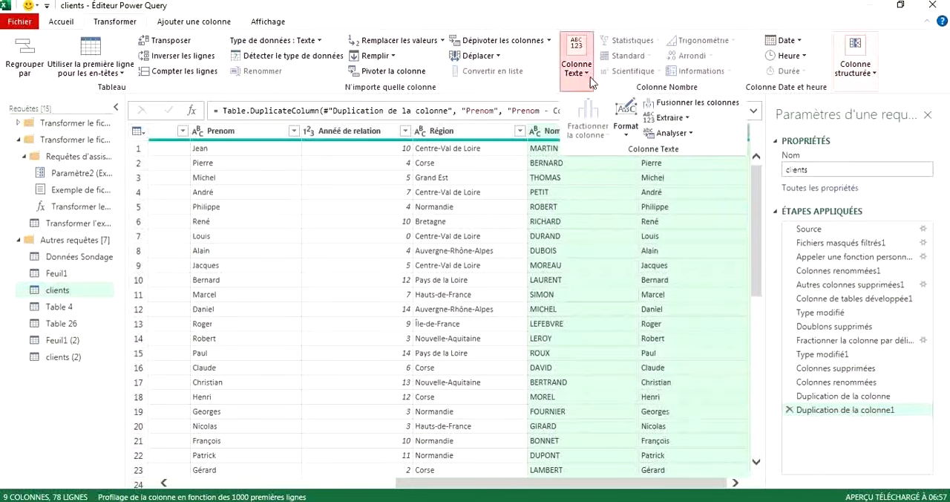
left_click(668, 107)
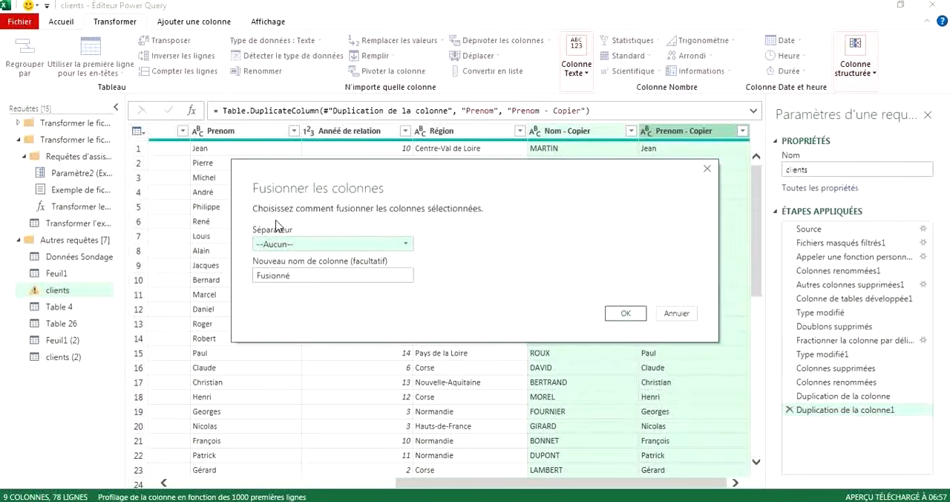
left_click(407, 244)
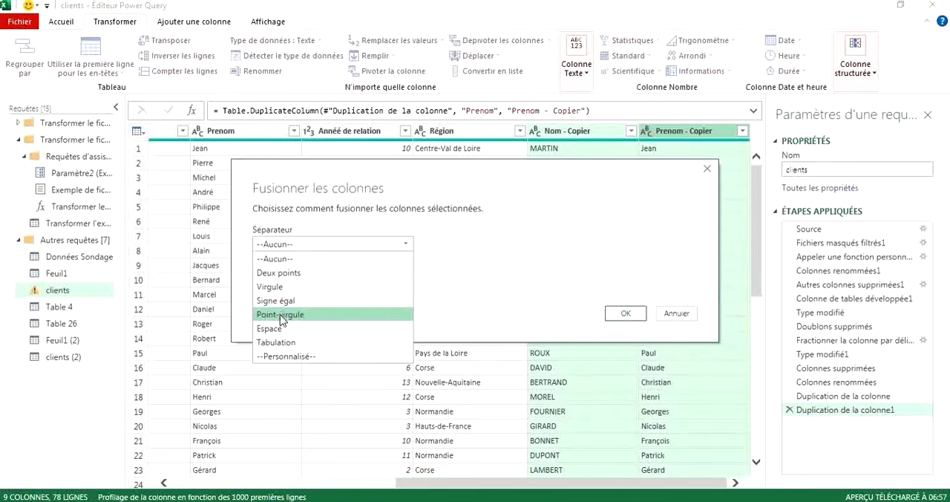
left_click(271, 329)
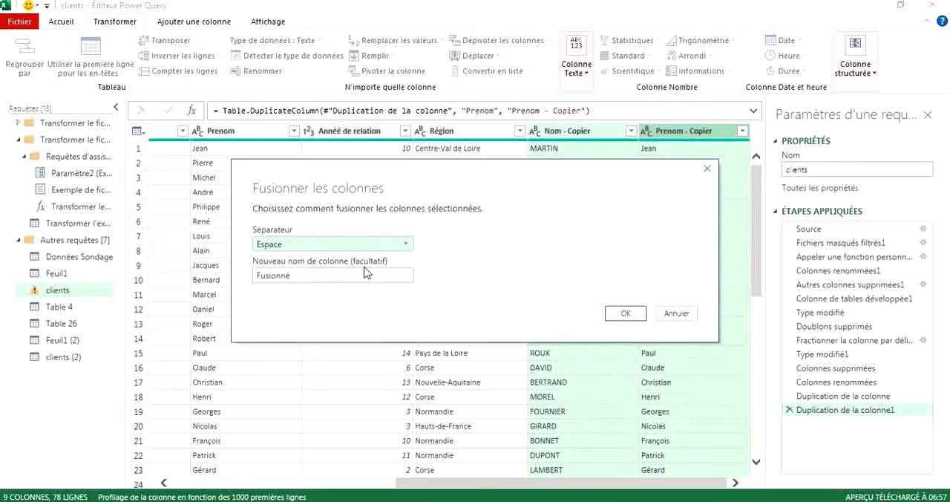
left_click(302, 277)
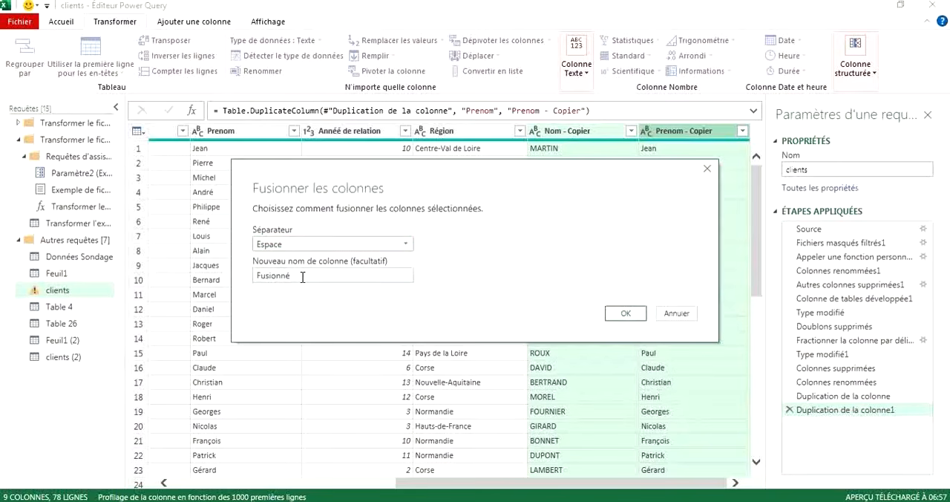
key("BackSpace")
key("BackSpace")
key("BackSpace")
key("BackSpace")
key("BackSpace")
key("BackSpace")
key("BackSpace")
left_click(625, 314)
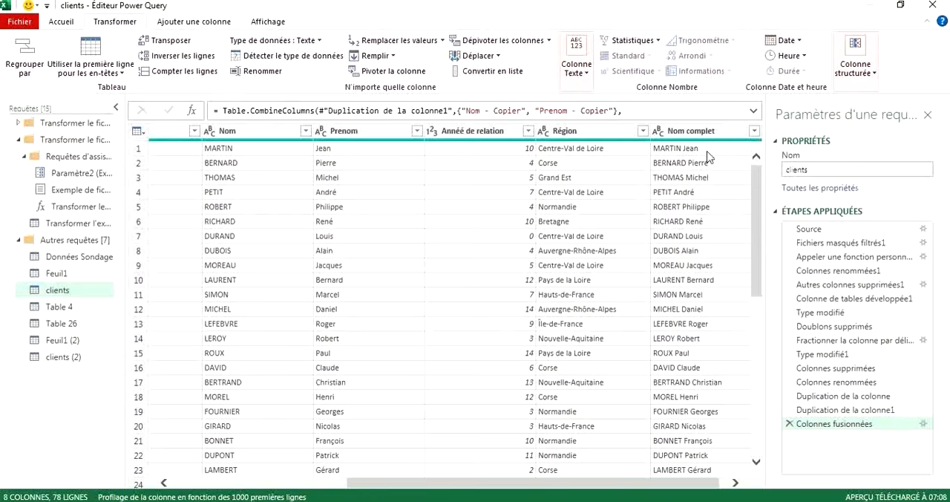
Remove the Prenom and Nom columns from the clients query, keeping the merged Nom complet column.
left_click(343, 131)
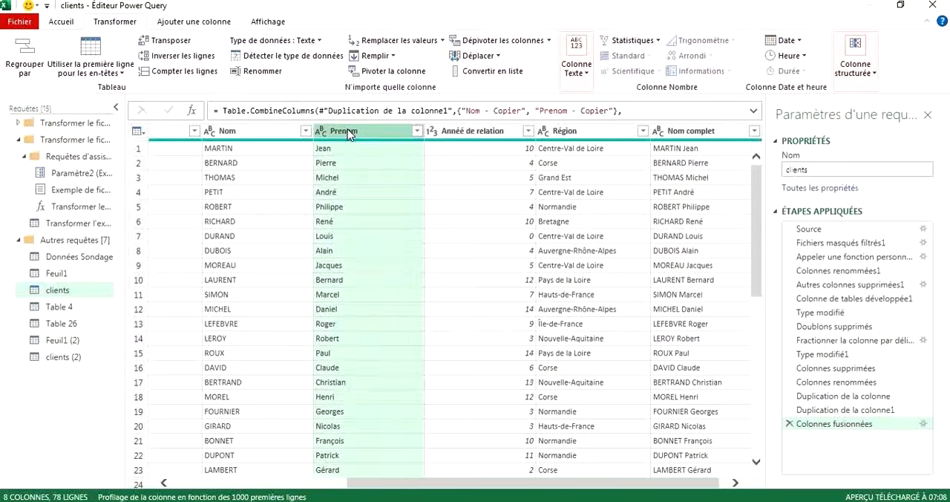
right_click(348, 130)
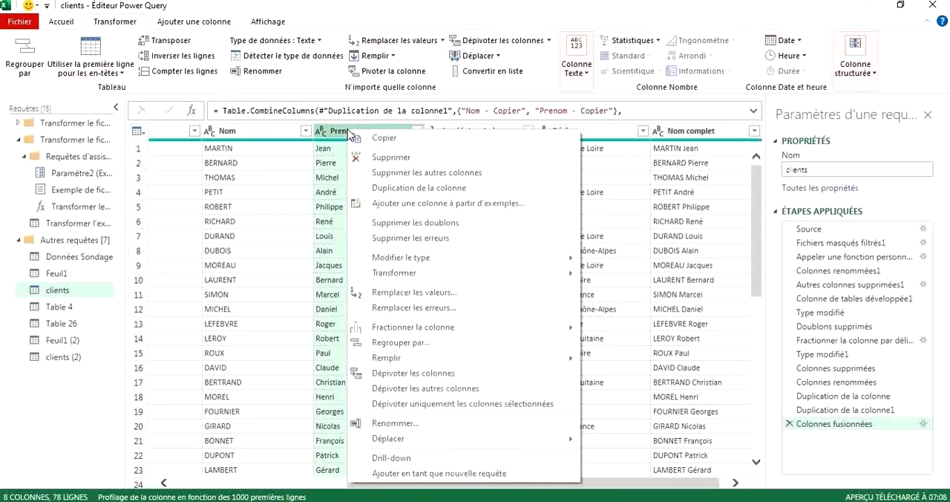
left_click(372, 158)
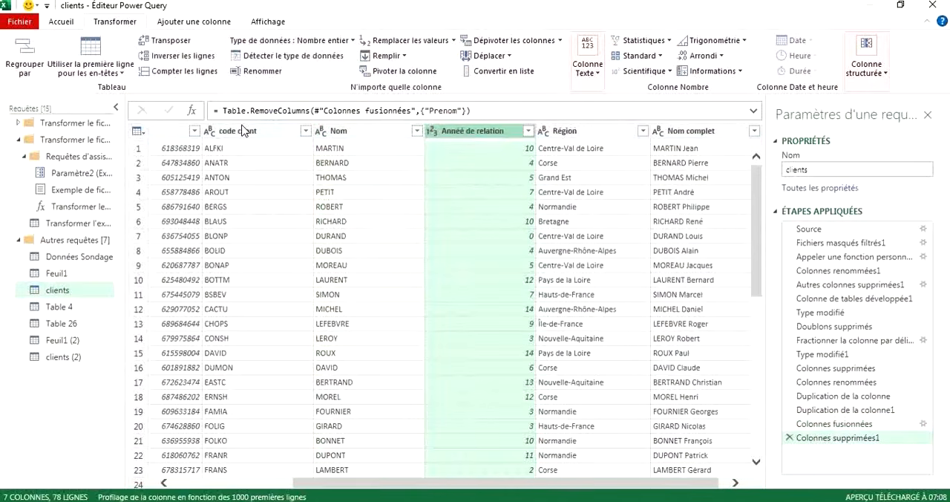
left_click(354, 131)
right_click(353, 131)
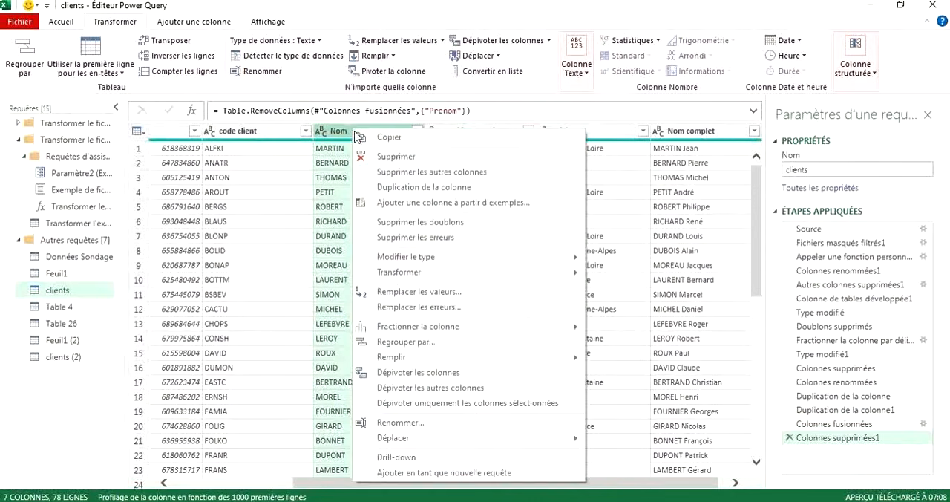
left_click(389, 161)
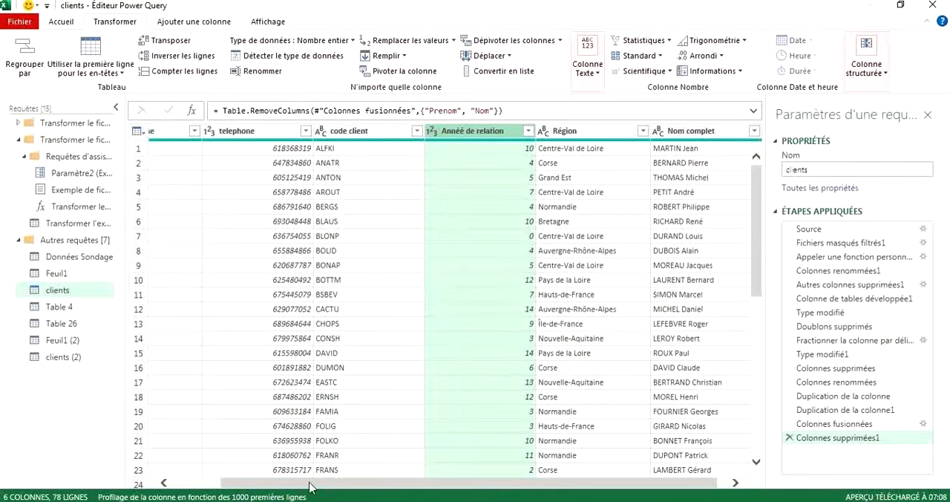
left_click_drag(300, 490, 384, 485)
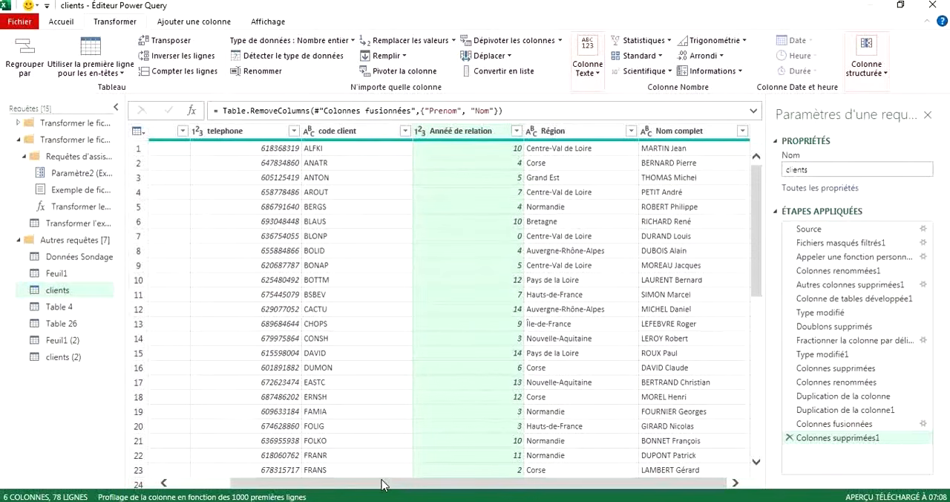
left_click(598, 164)
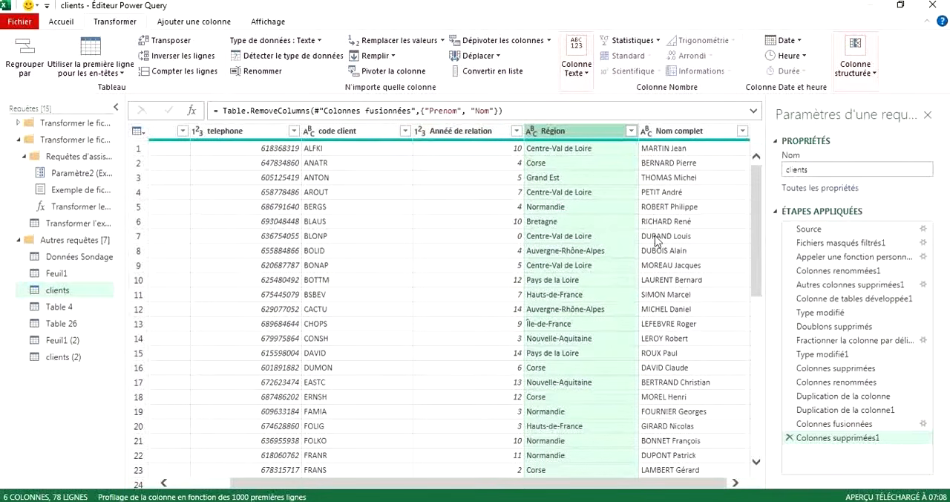
right_click(566, 140)
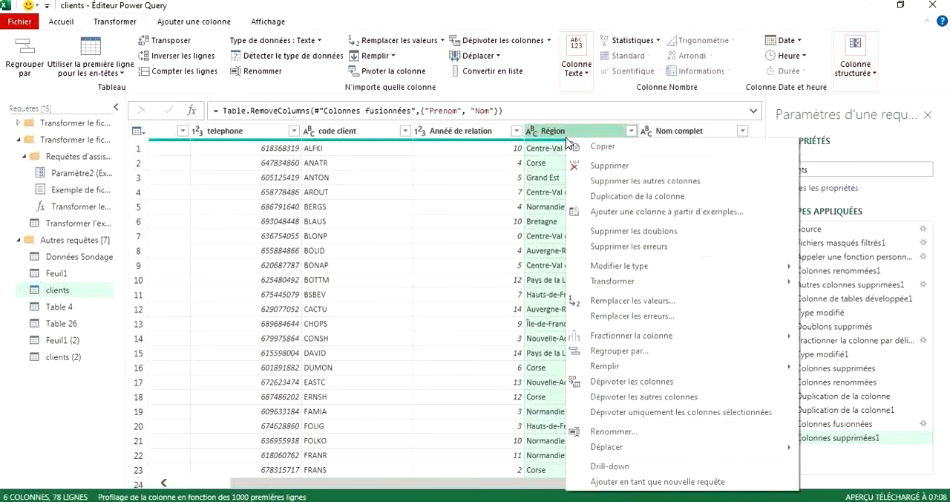
left_click(52, 28)
left_click(52, 28)
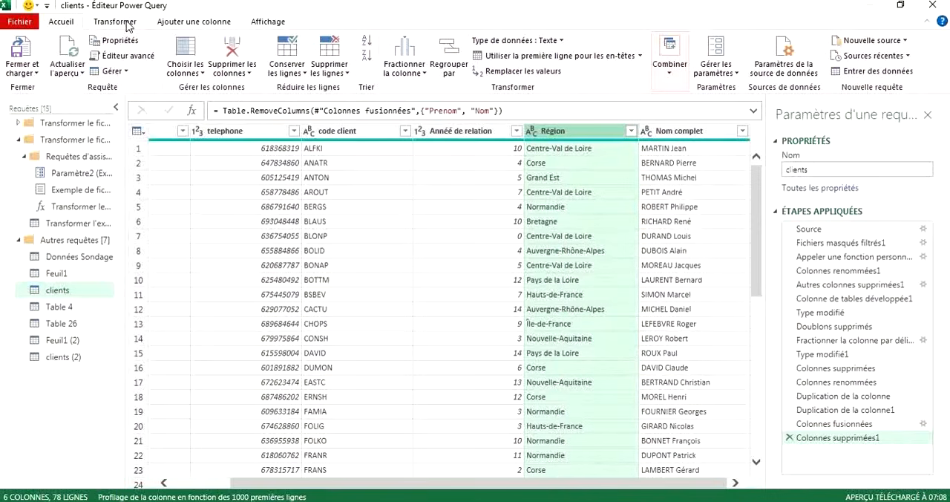
left_click(124, 24)
left_click(176, 24)
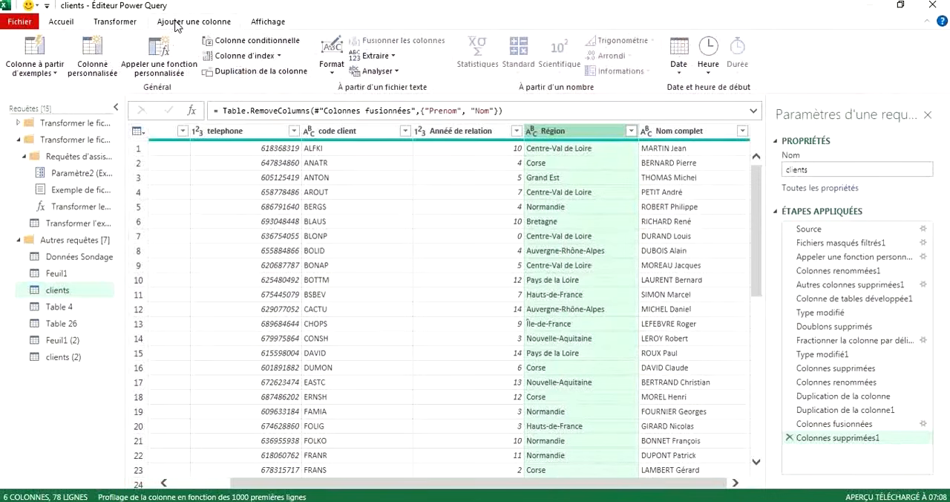
left_click(252, 23)
left_click(55, 22)
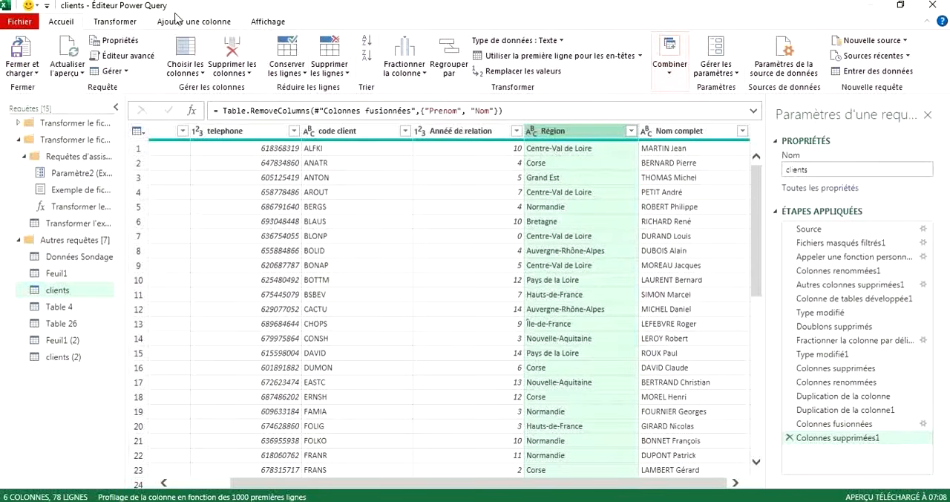
left_click(115, 23)
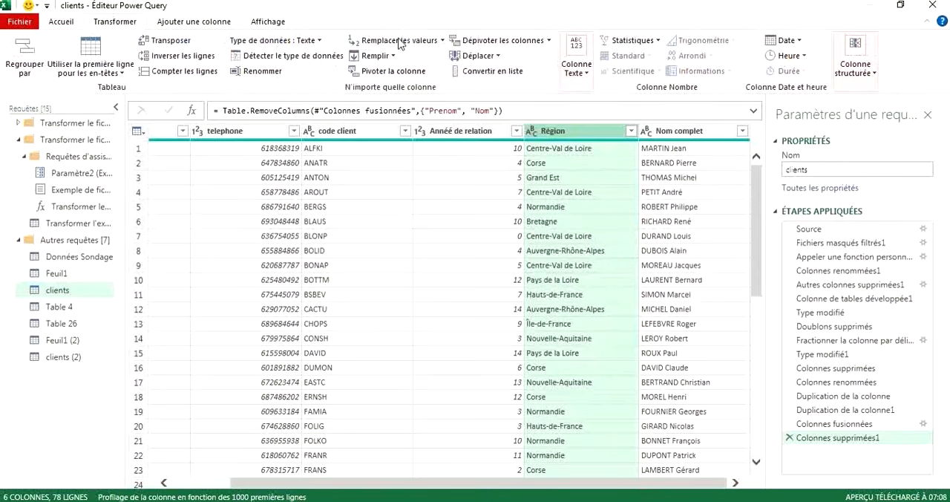
left_click(587, 74)
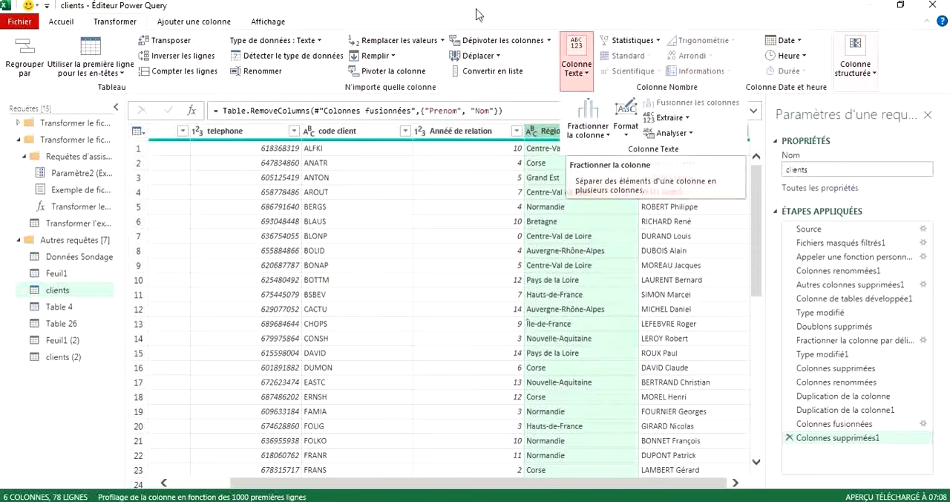
left_click(437, 17)
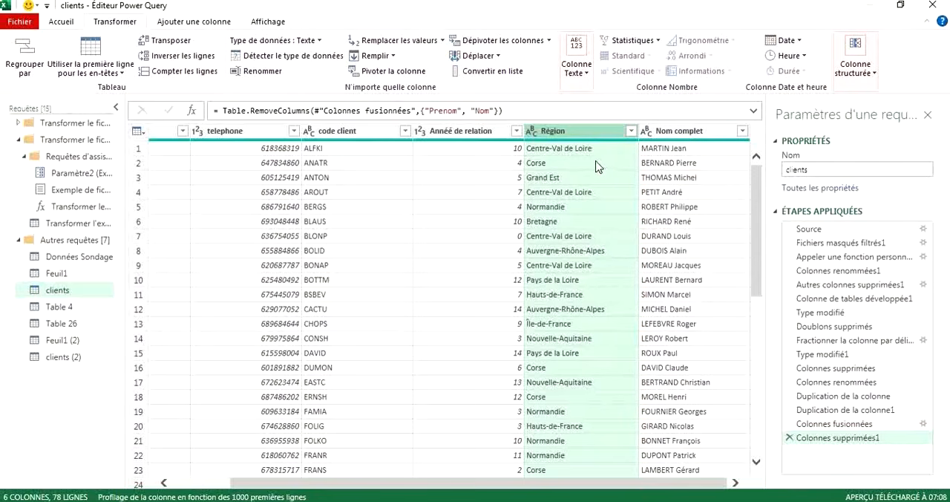
double_click(556, 134)
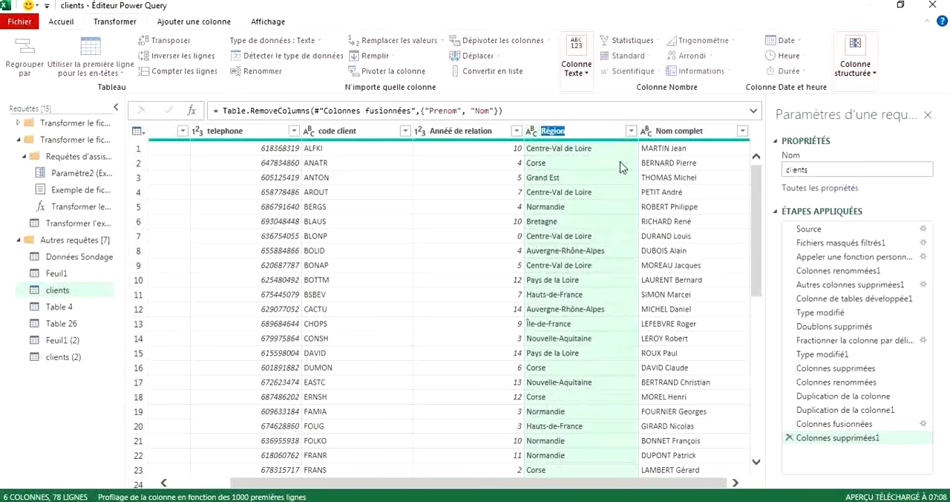
key("Right")
key("Return")
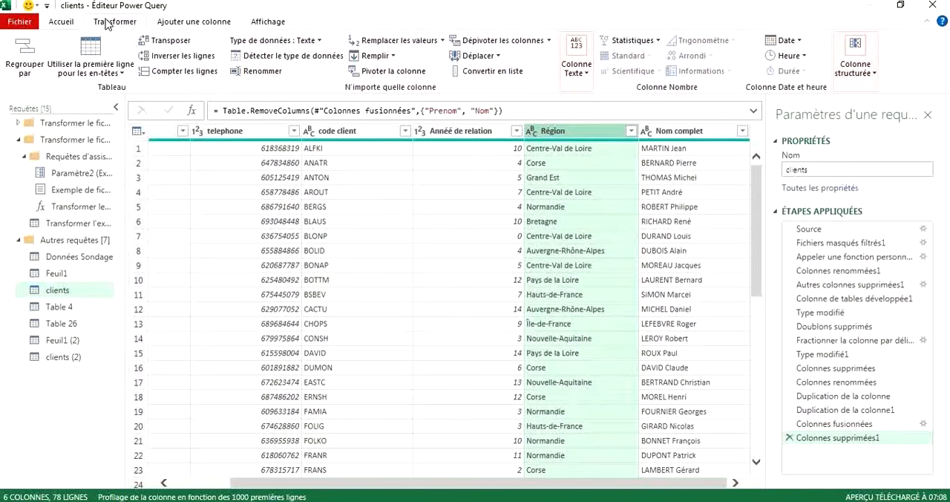
left_click(265, 74)
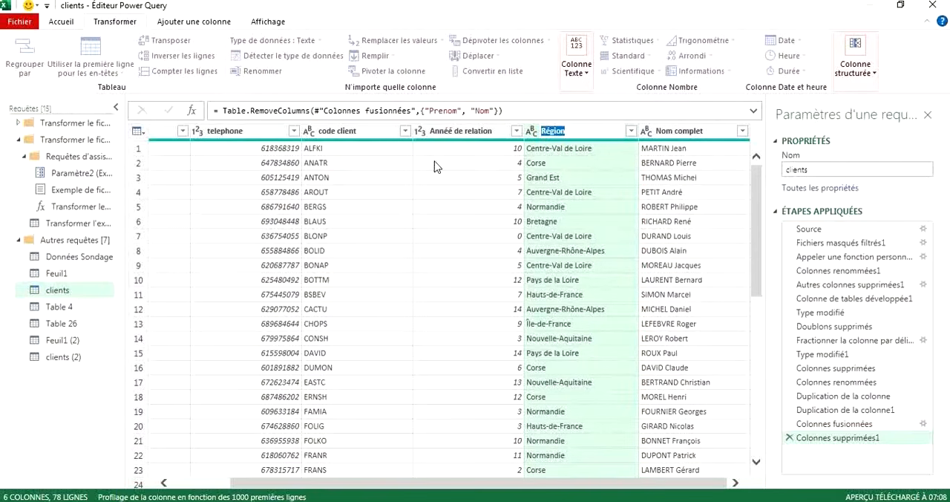
key("Return")
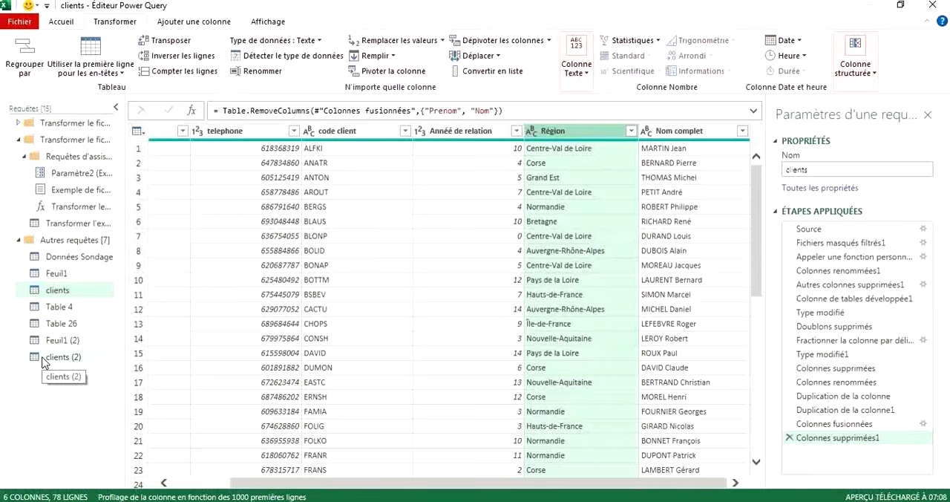
Rename the Feuil1 (2) query as "vente".
left_click(57, 339)
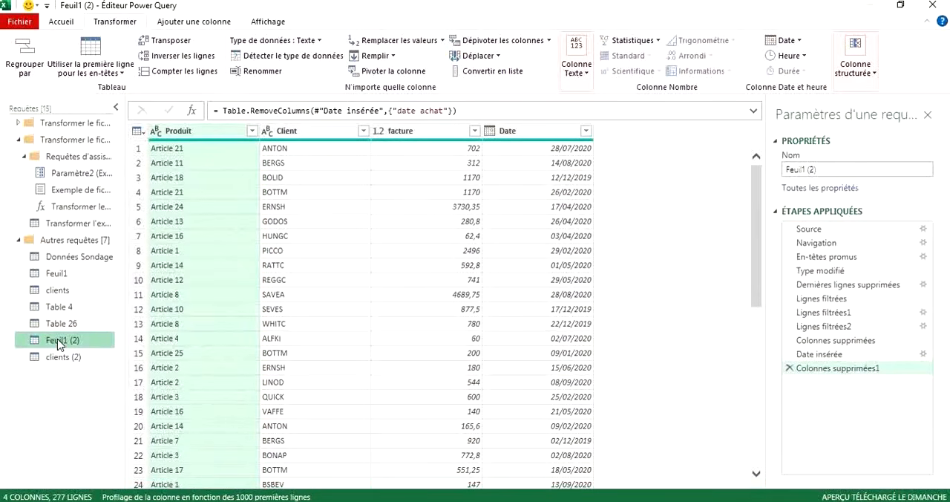
double_click(57, 339)
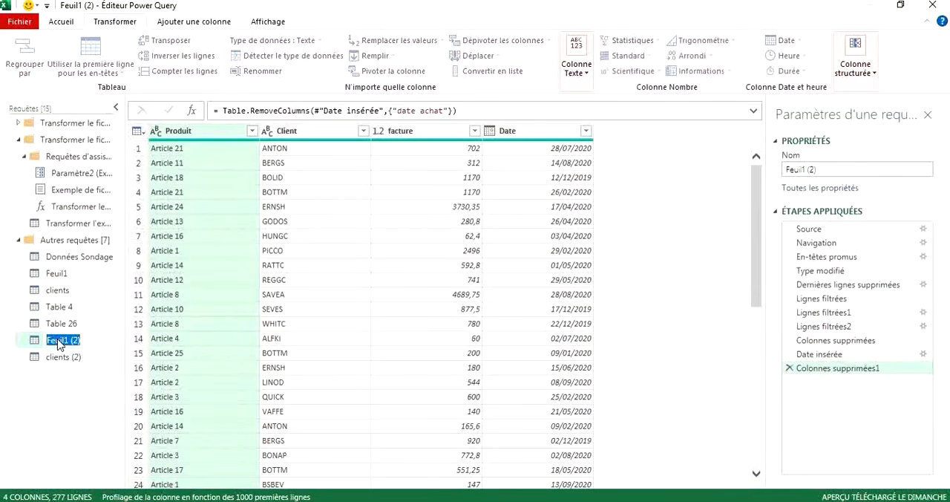
key("BackSpace")
left_click(75, 383)
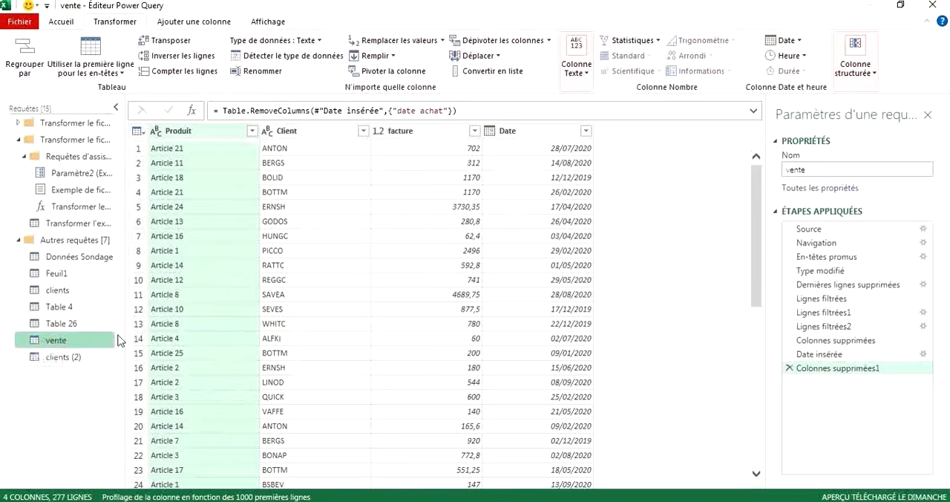
Compare the clients (2) query with the vente query and select the Client column in vente.
left_click(52, 358)
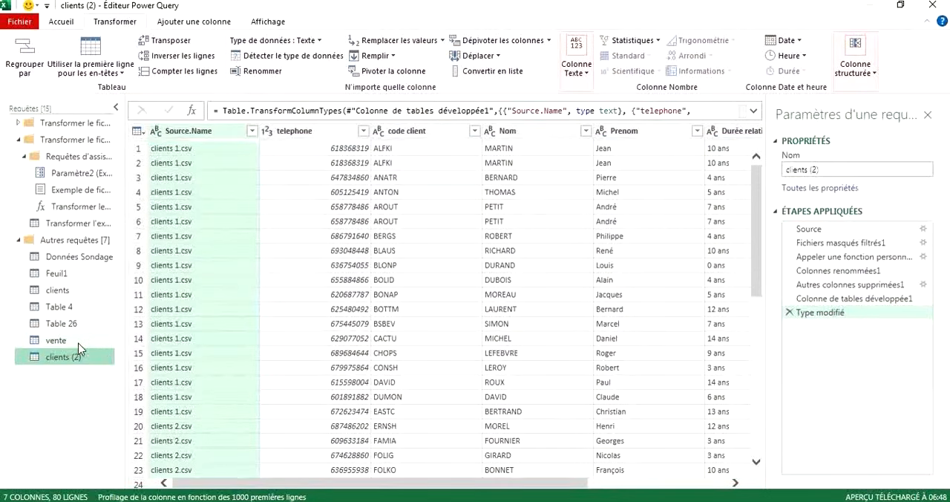
left_click(70, 349)
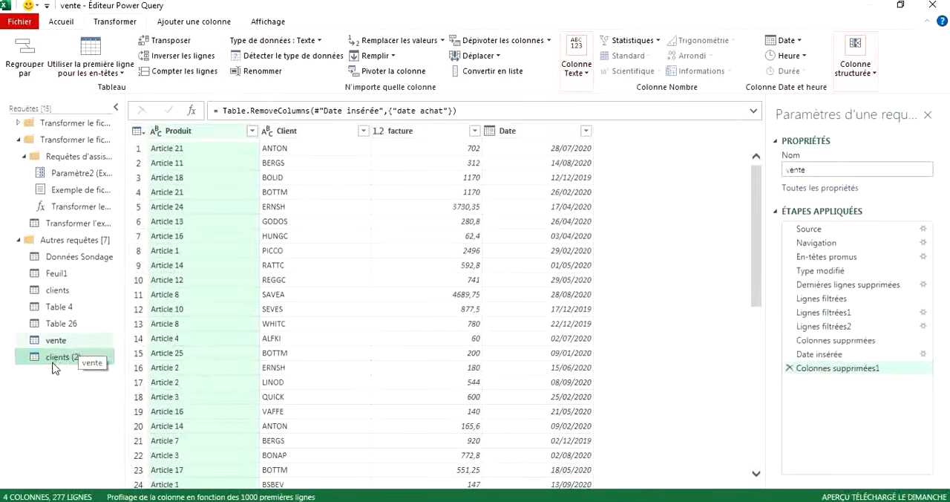
left_click(63, 357)
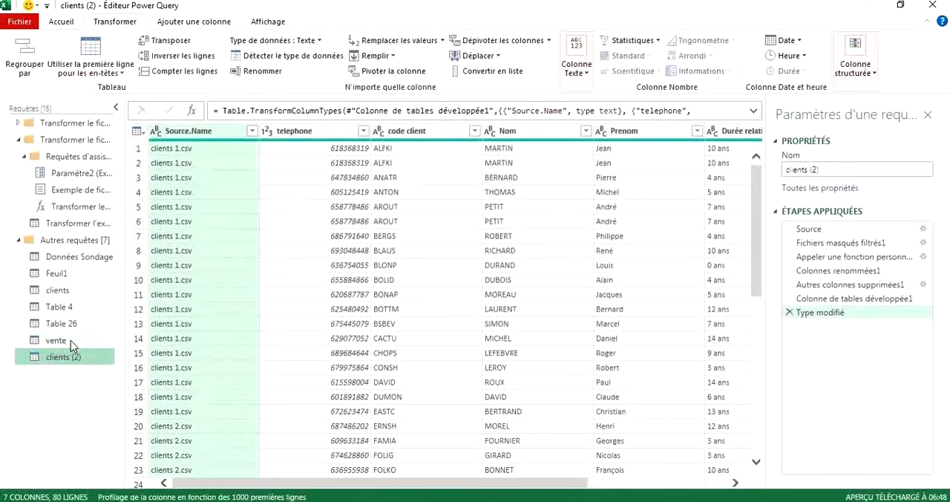
left_click(70, 340)
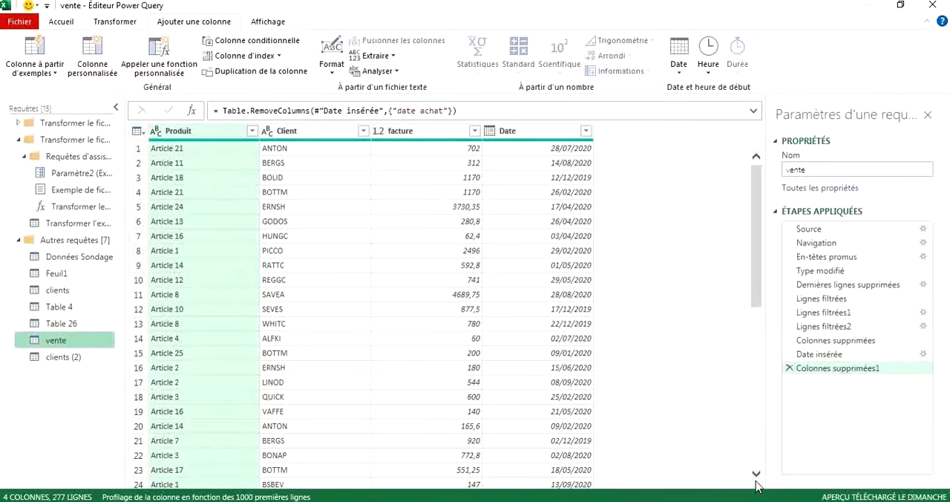
left_click(283, 137)
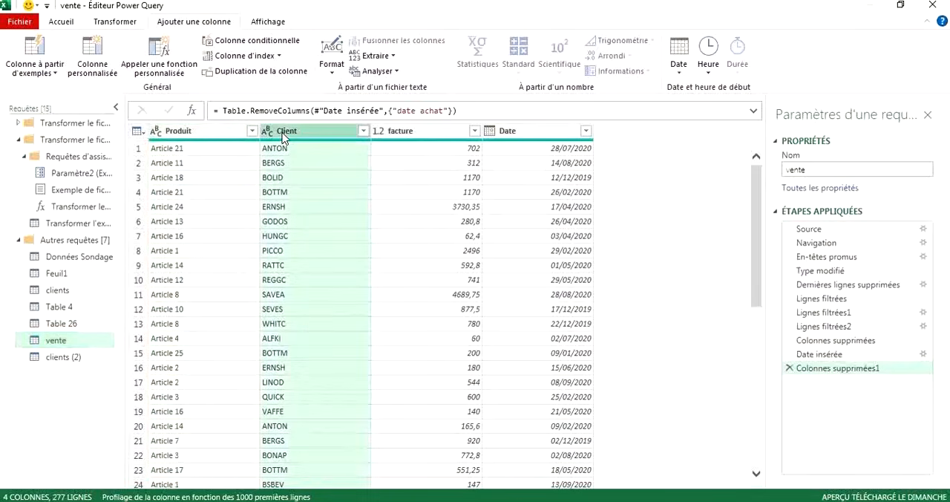
Move the Client column after Date in the vente query and return it between Produit and facture.
left_click_drag(283, 137, 393, 146)
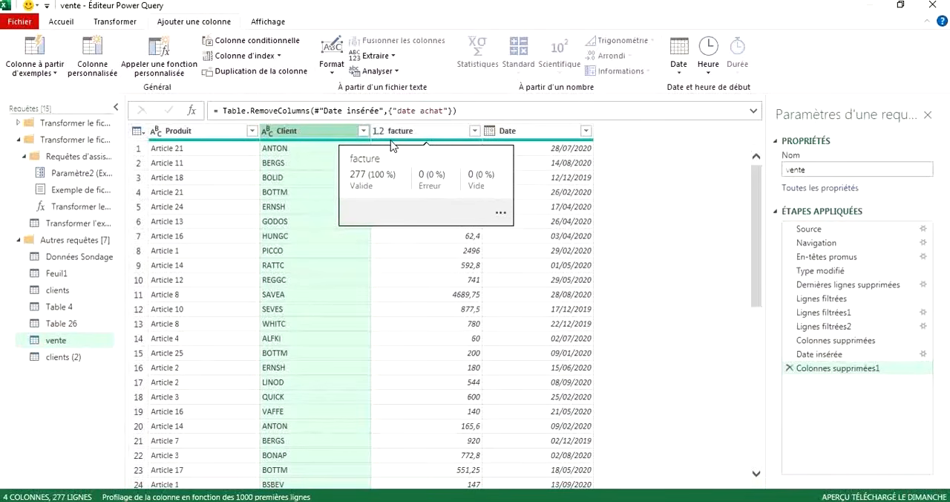
left_click_drag(280, 130, 620, 153)
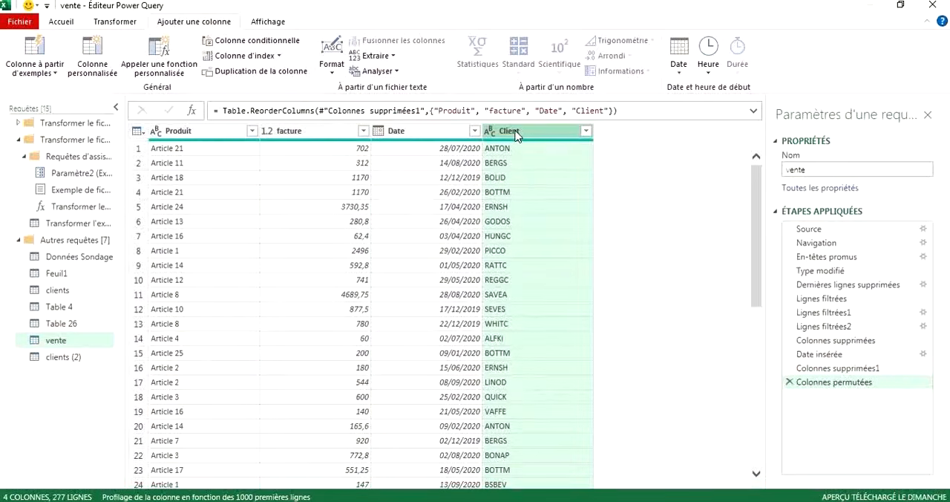
left_click_drag(517, 134, 290, 161)
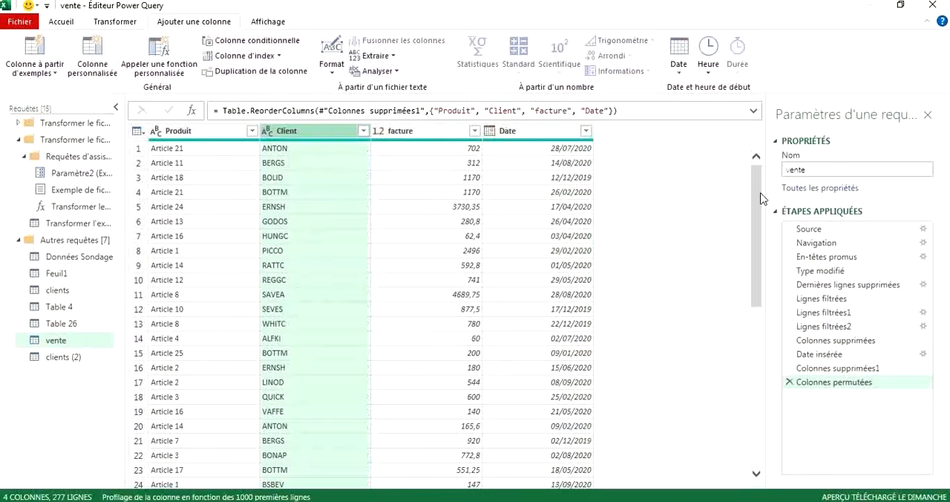
left_click_drag(761, 194, 754, 167)
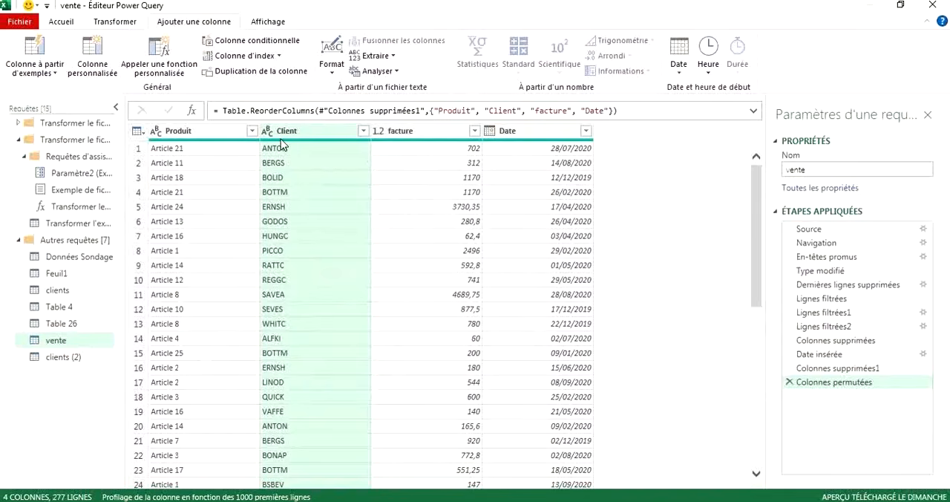
Close and load the queries into the workbook and hide the queries and connections list.
mouse_move(280, 144)
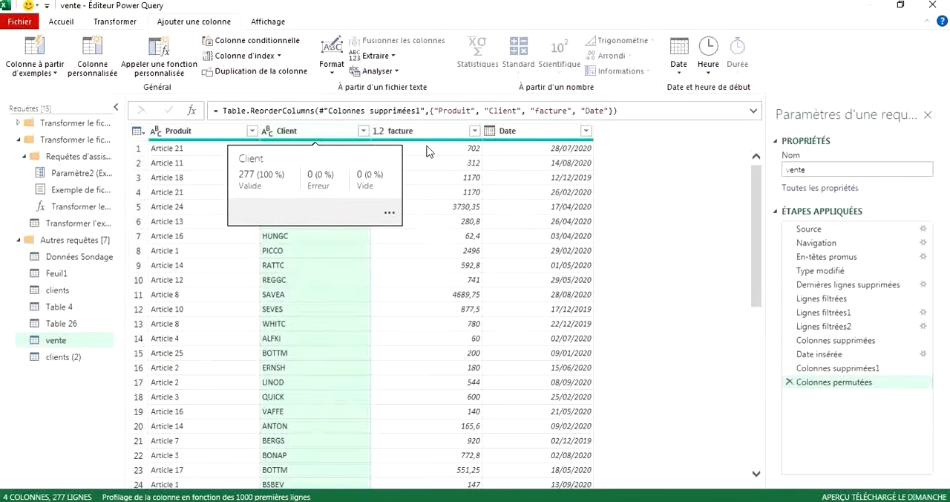
left_click(60, 22)
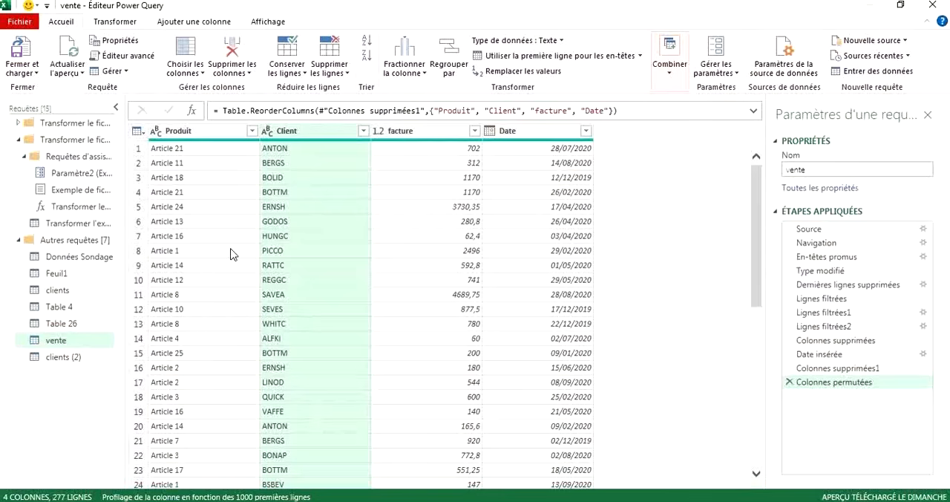
left_click(22, 60)
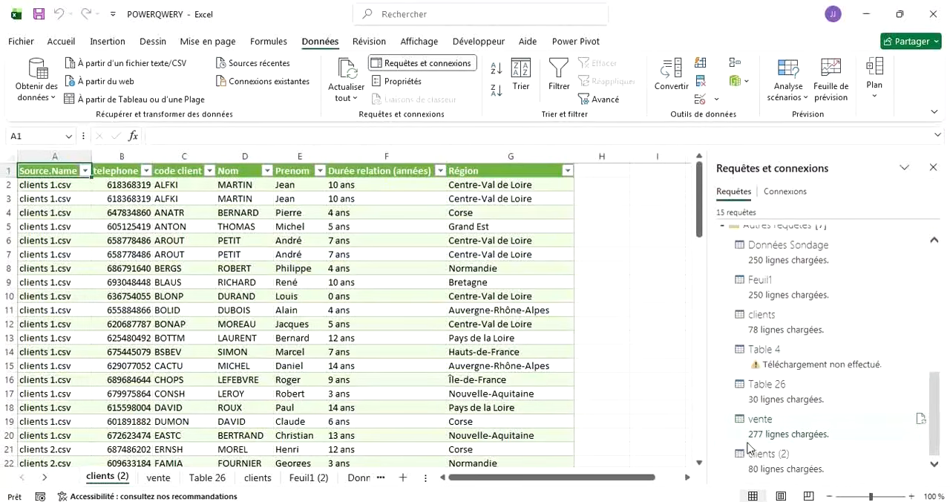
left_click(781, 453)
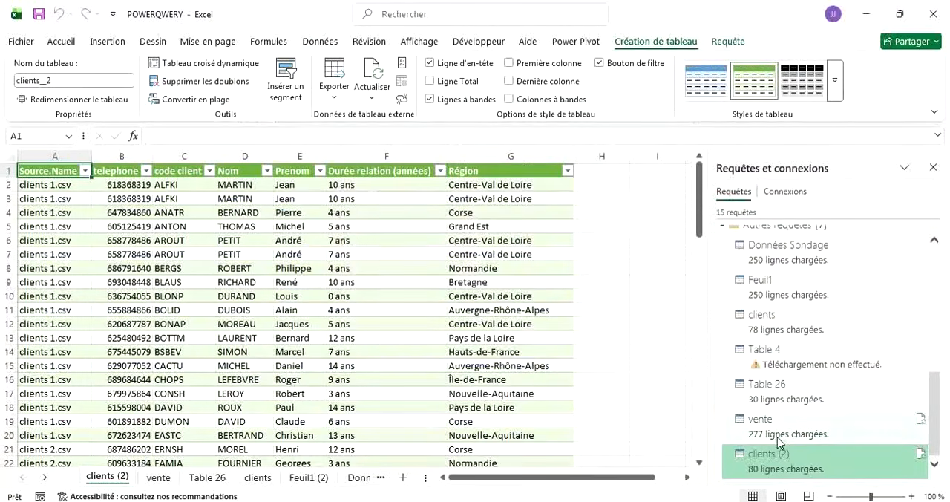
mouse_move(787, 433)
left_click(934, 167)
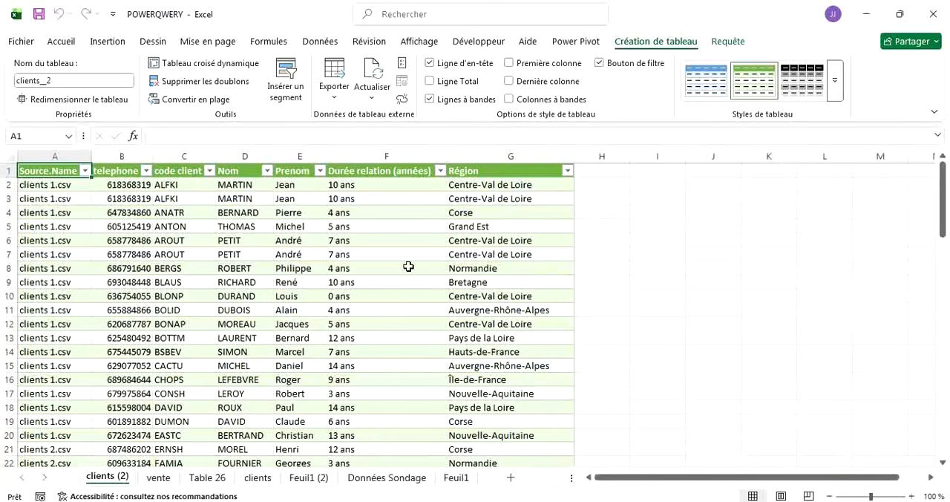
Examine the contents of the clients (2), vente, Feuil1, Table 26, clients and Feuil1 (2) sheets.
scroll(237, 344, "down", 20)
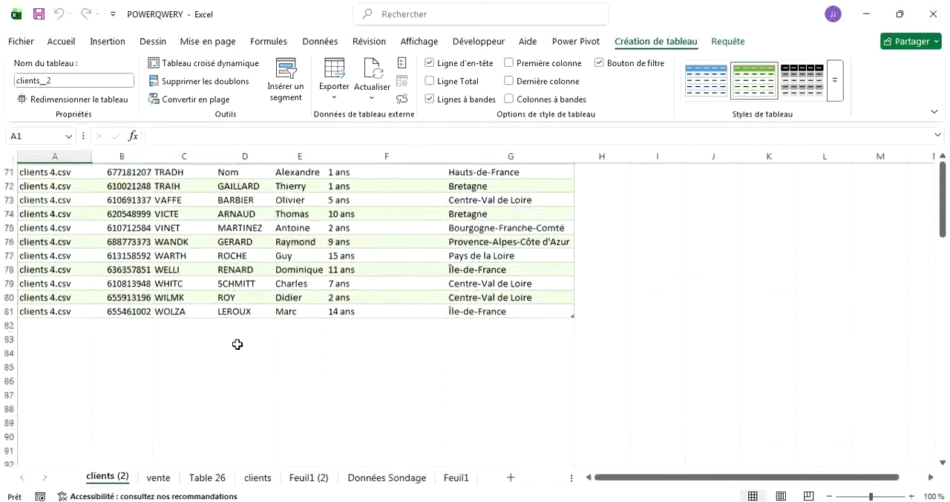
scroll(238, 344, "down", 20)
scroll(237, 345, "up", 20)
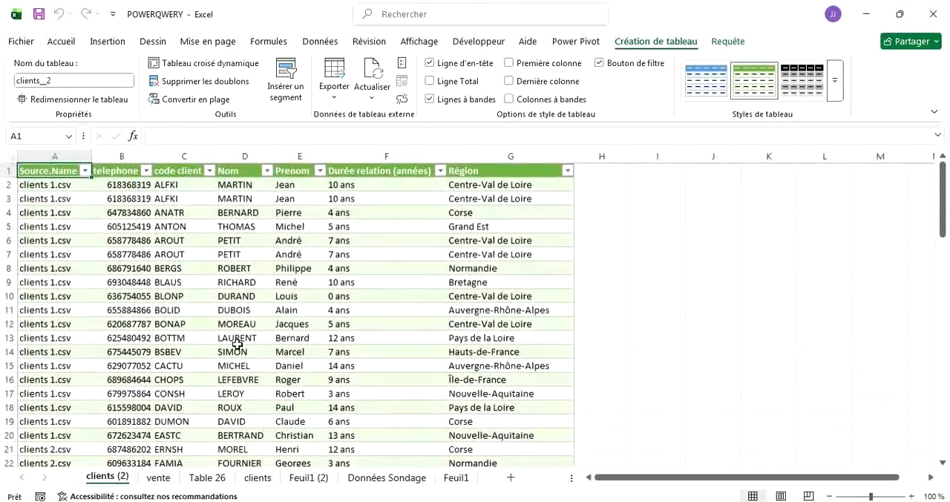
left_click(158, 478)
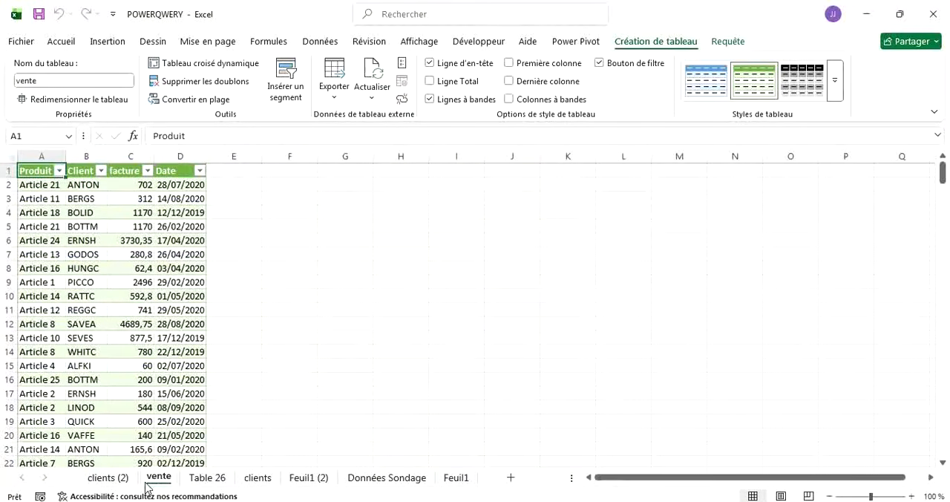
left_click(456, 478)
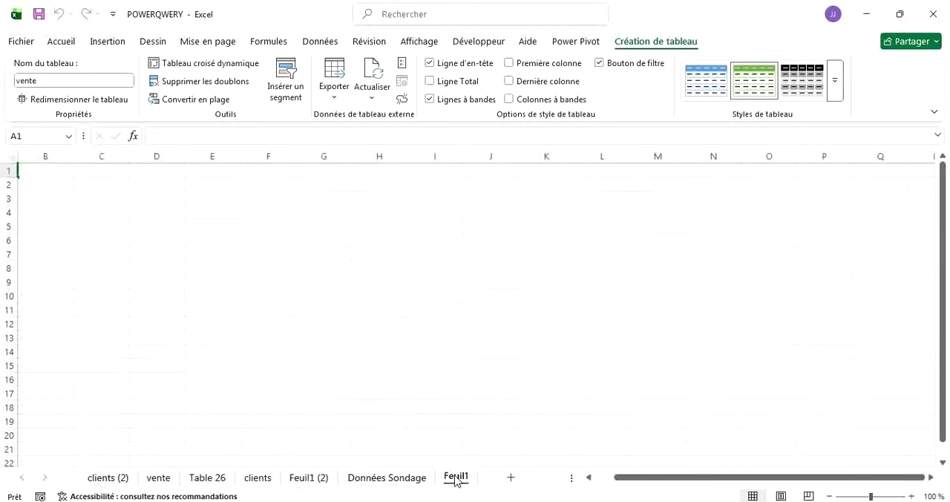
left_click(160, 482)
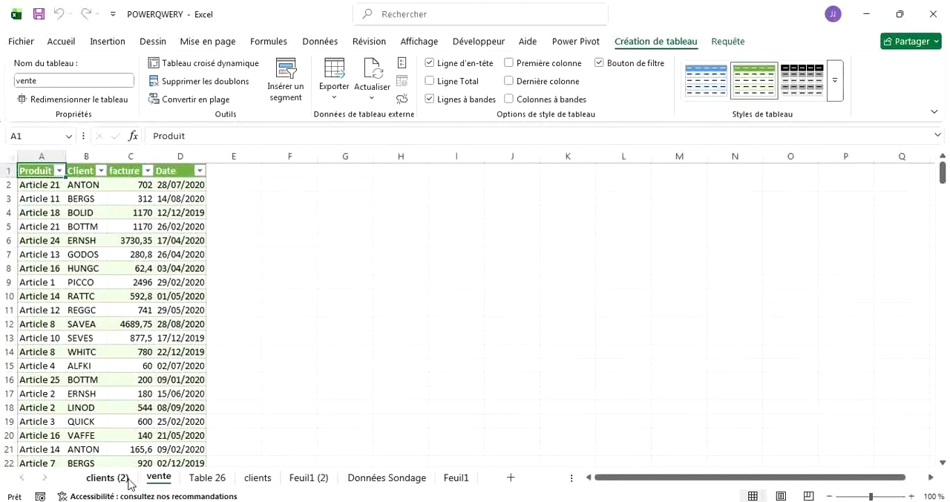
left_click(207, 479)
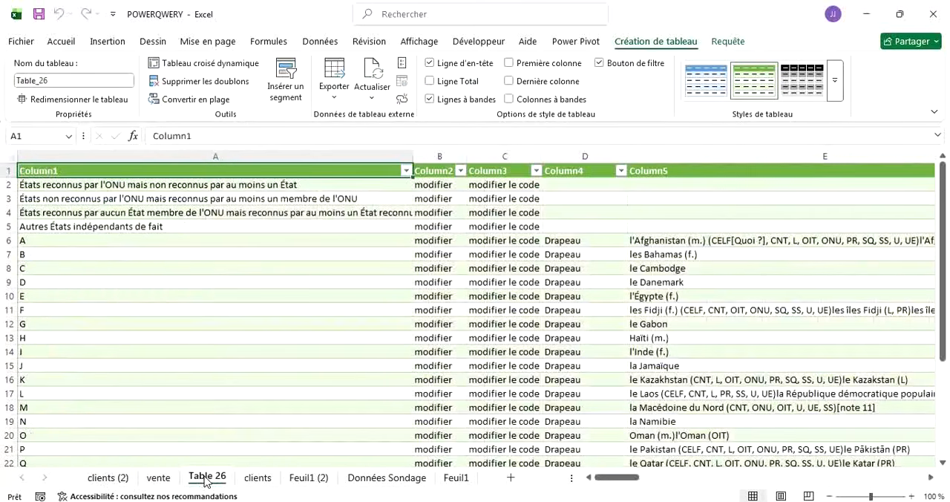
left_click(258, 479)
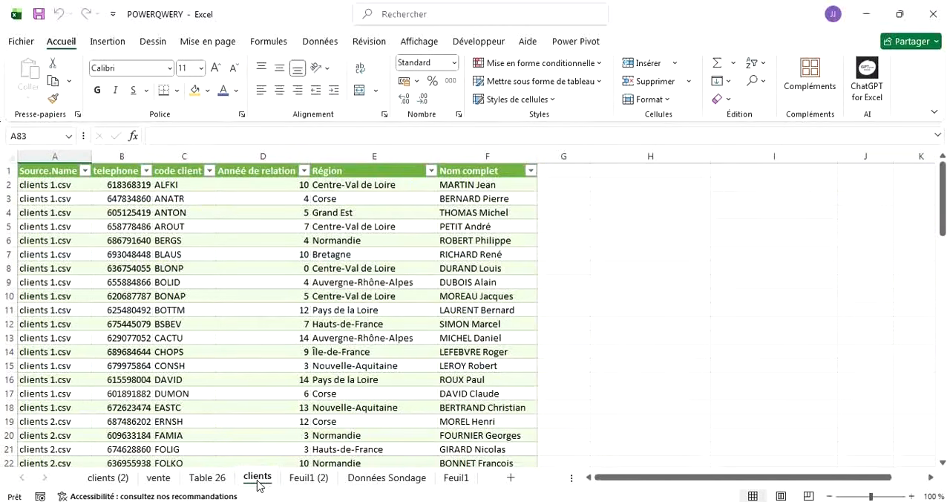
left_click(301, 478)
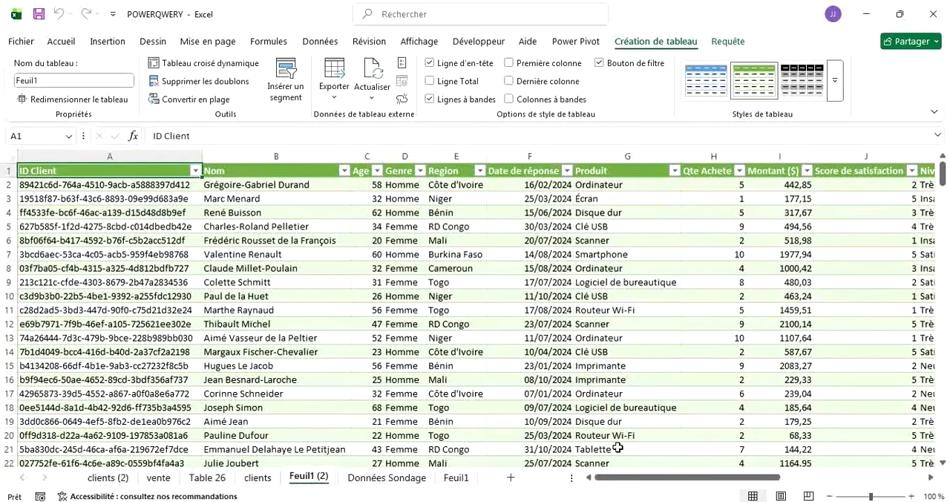
left_click(747, 501)
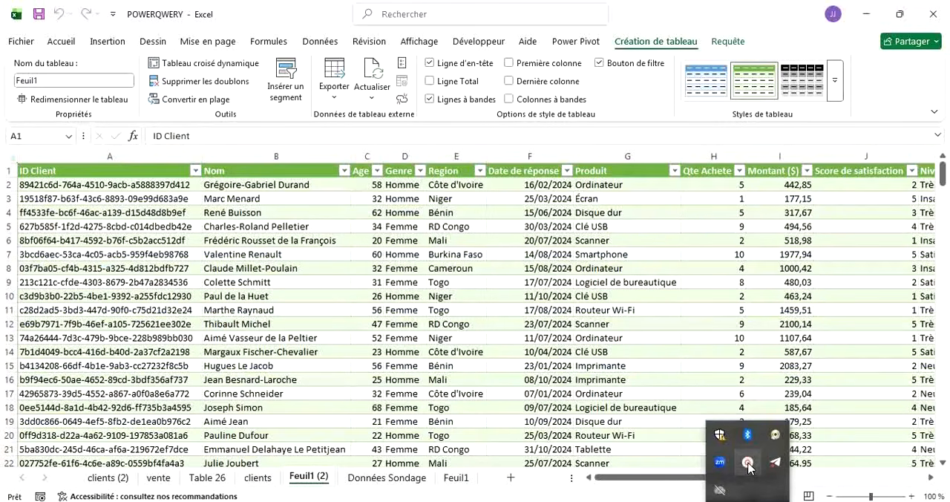
left_click(748, 466)
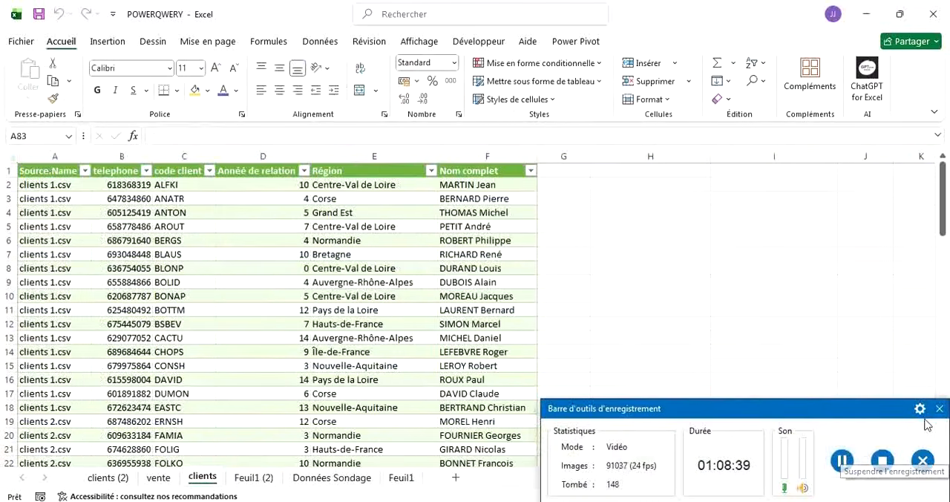
left_click(939, 408)
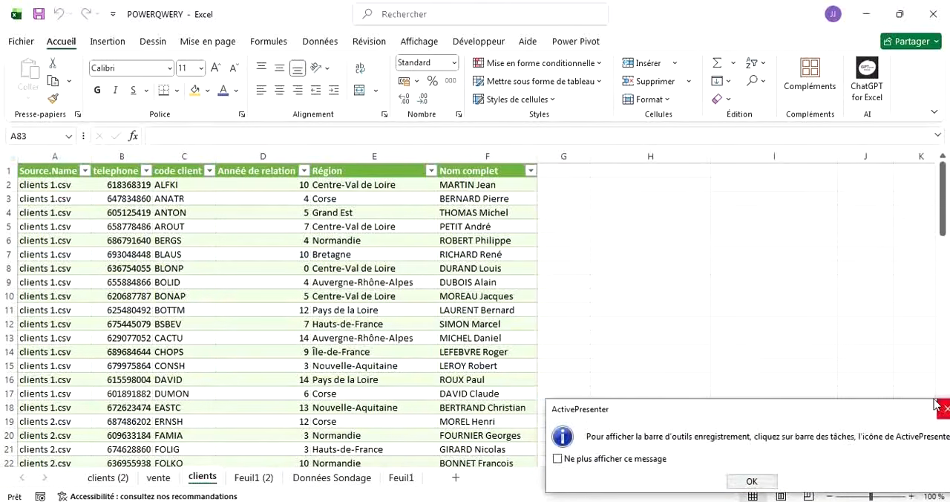
left_click(750, 482)
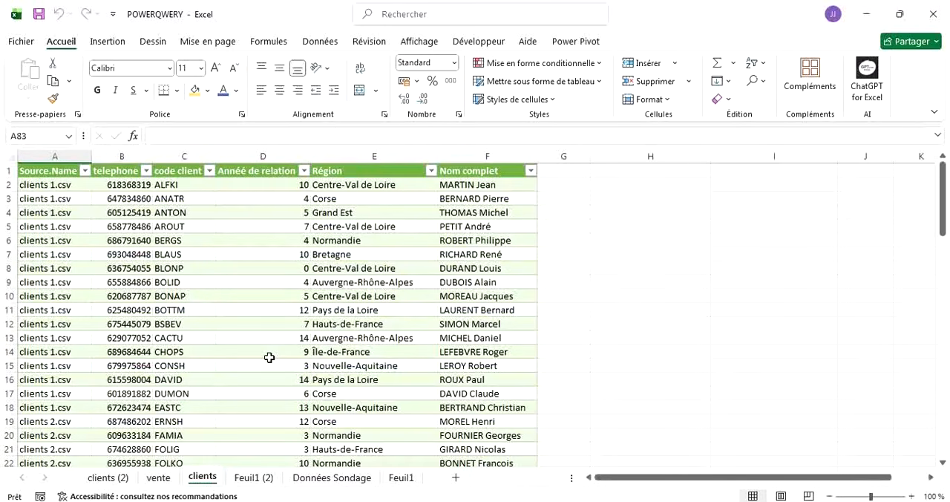
Delete the clients (2) sheet from the workbook.
left_click(107, 477)
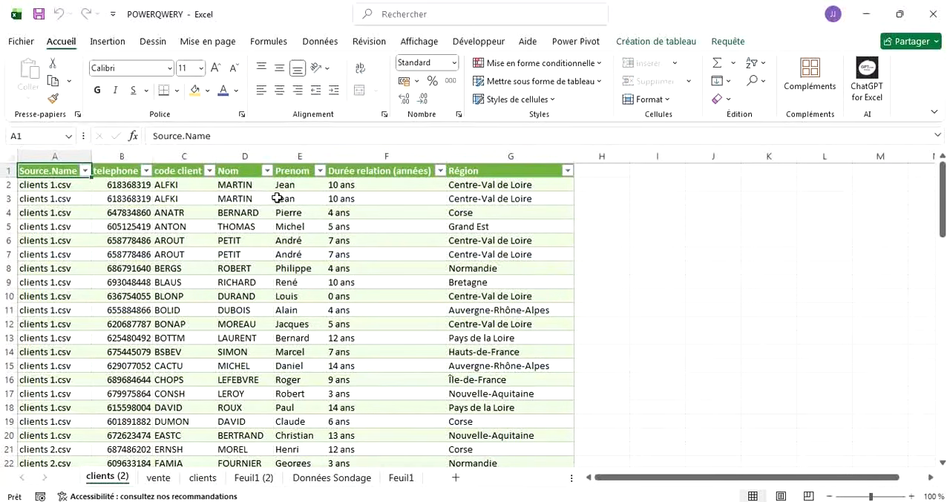
right_click(113, 478)
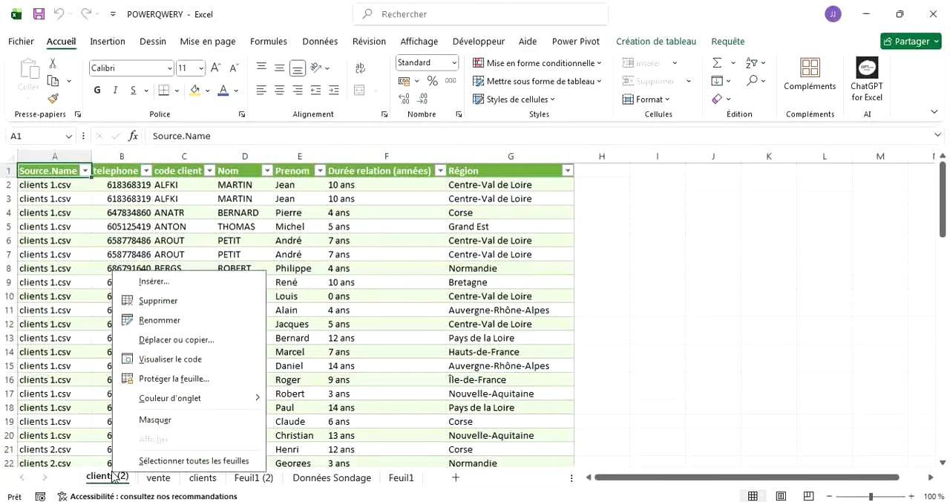
left_click(149, 303)
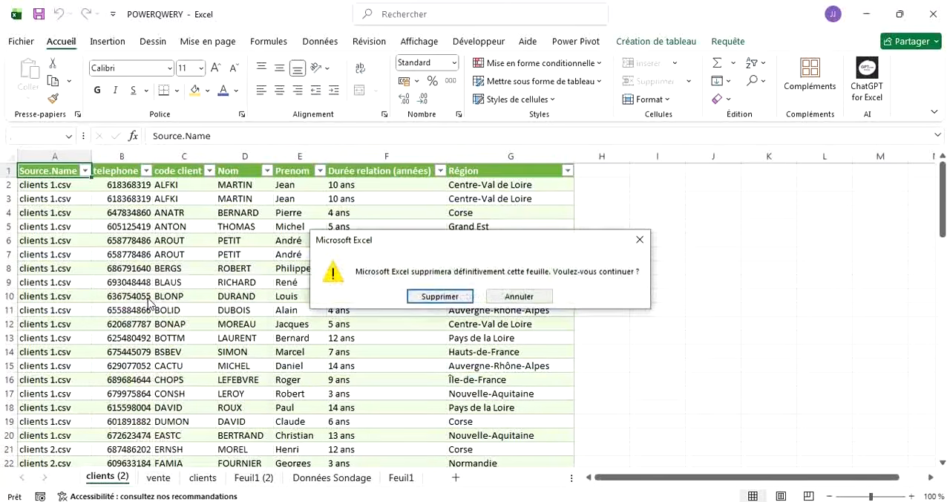
left_click(429, 297)
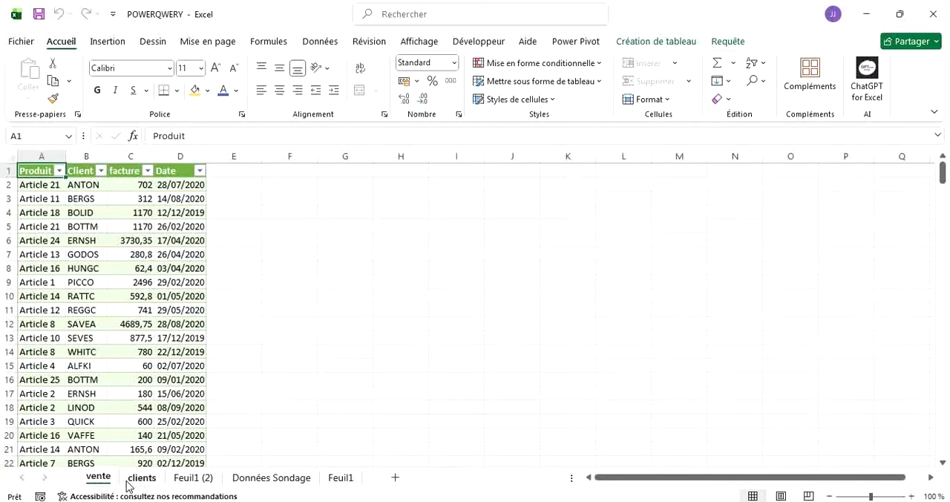
Delete the Feuil1 (2) sheet permanently, keeping the clients sheet.
left_click(151, 479)
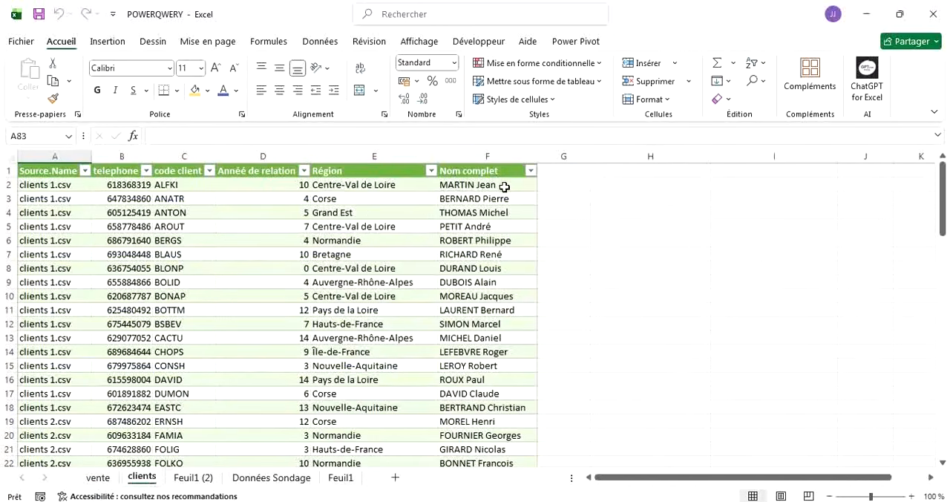
left_click(191, 478)
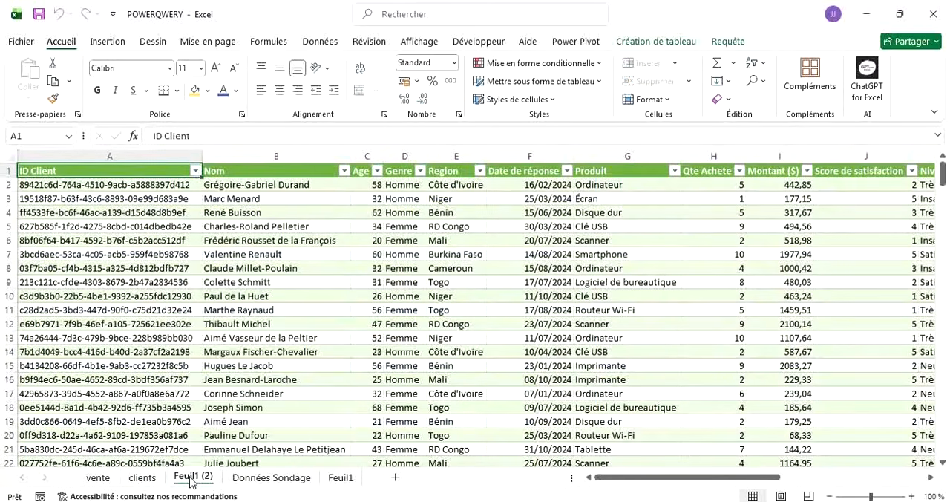
right_click(191, 479)
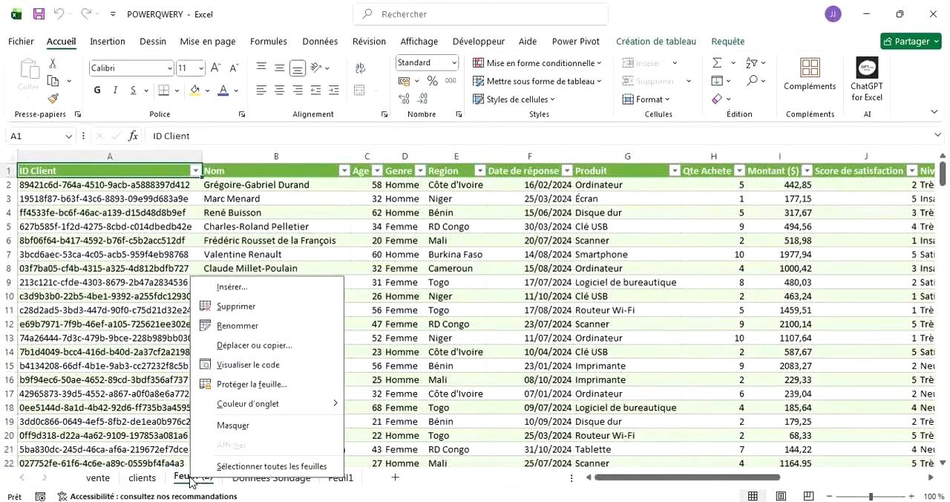
left_click(237, 309)
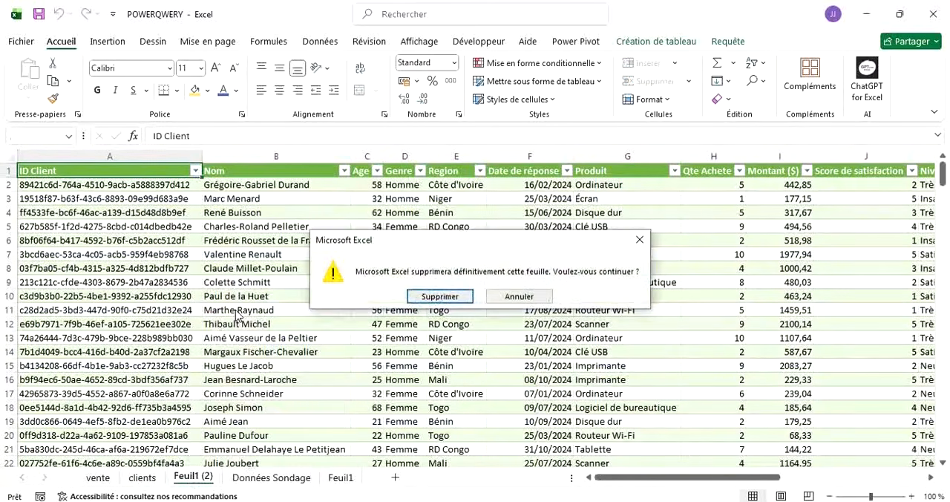
left_click(440, 297)
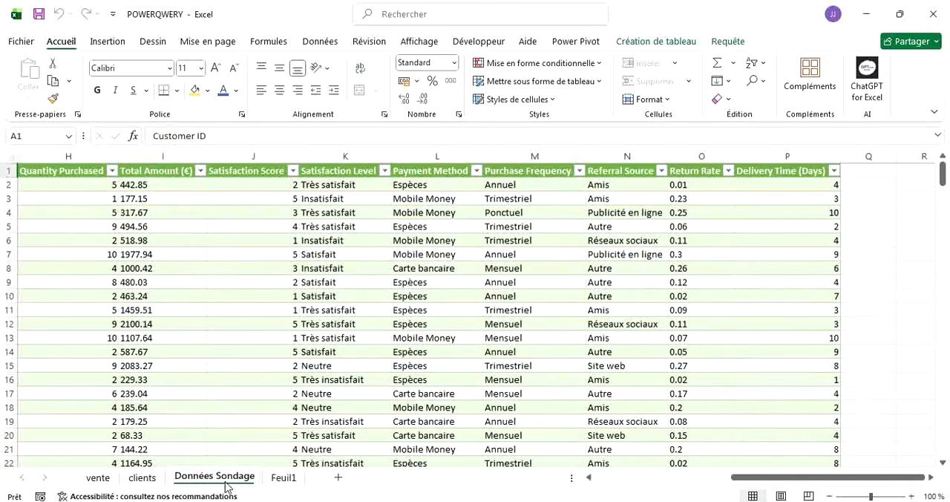
Delete the Données Sondage sheet and confirm its permanent removal.
right_click(214, 479)
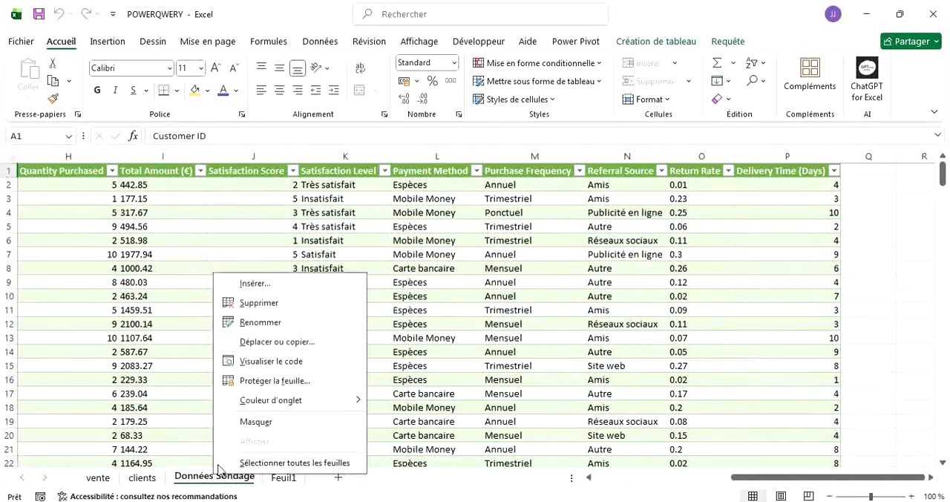
left_click(232, 310)
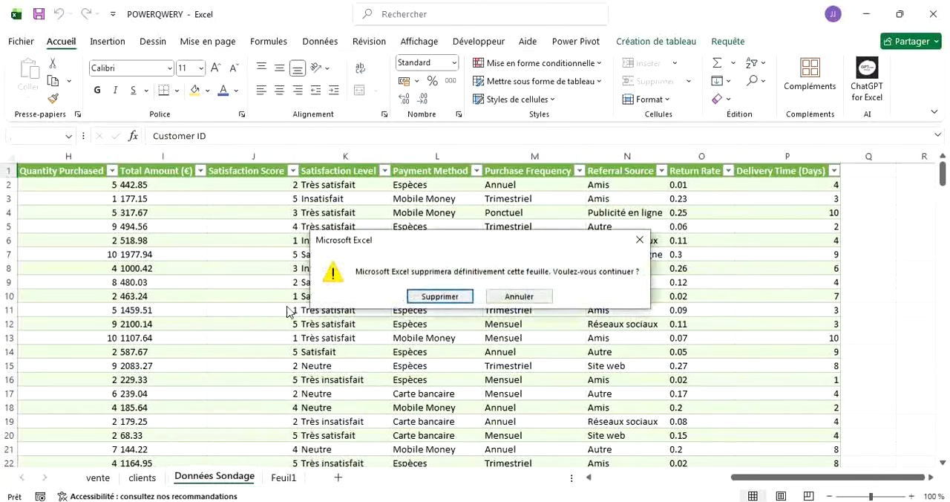
left_click(432, 297)
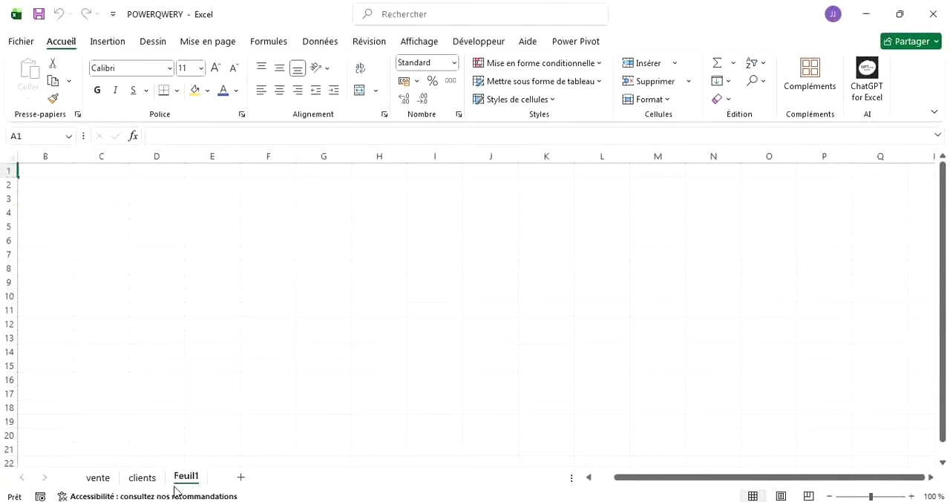
Delete the empty Feuil1 sheet and display the vente sheet.
right_click(183, 481)
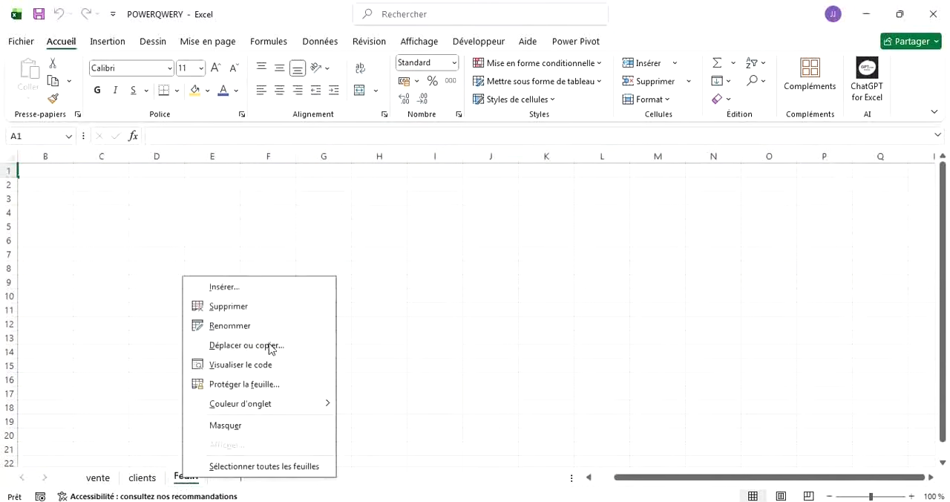
left_click(232, 313)
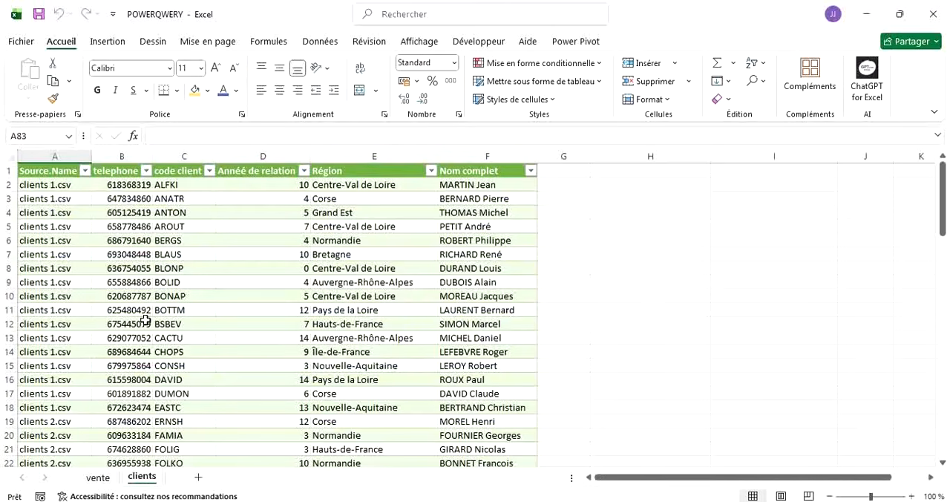
left_click(99, 479)
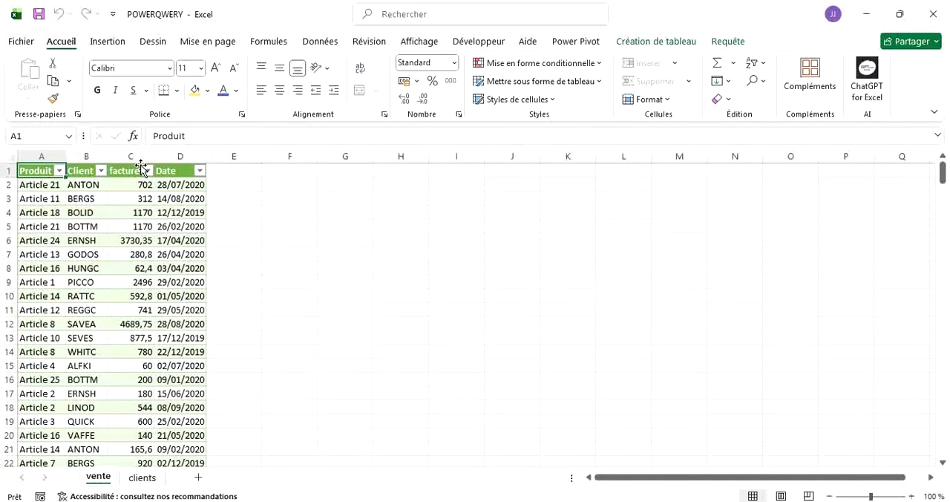
Review the loaded tables on the clients and vente sheets, finishing on the clients sheet.
left_click(137, 480)
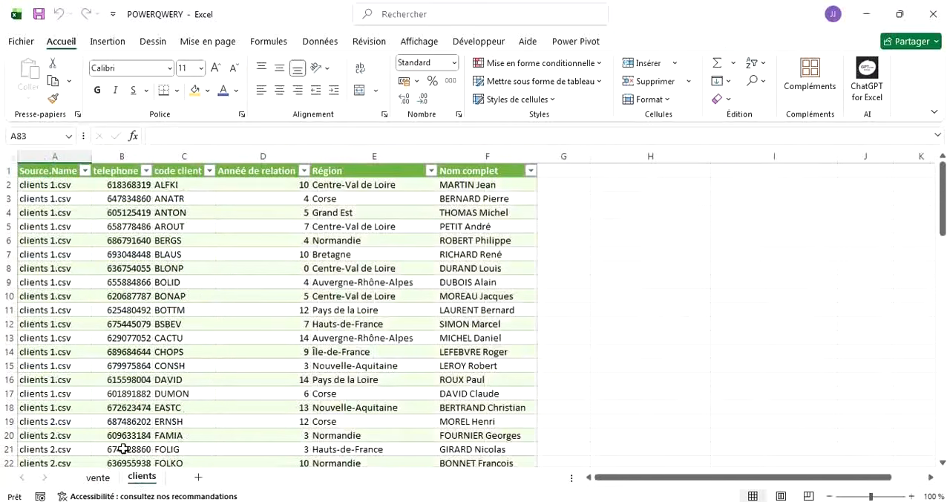
left_click(98, 478)
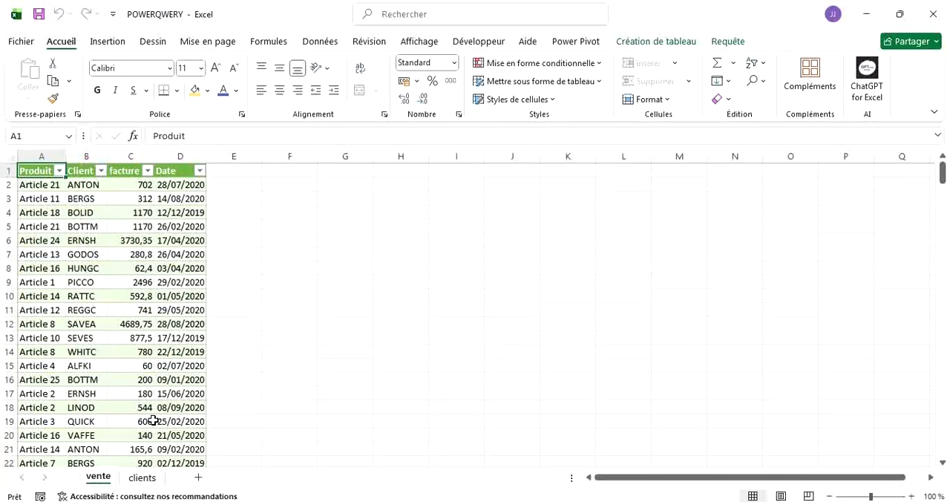
left_click(141, 478)
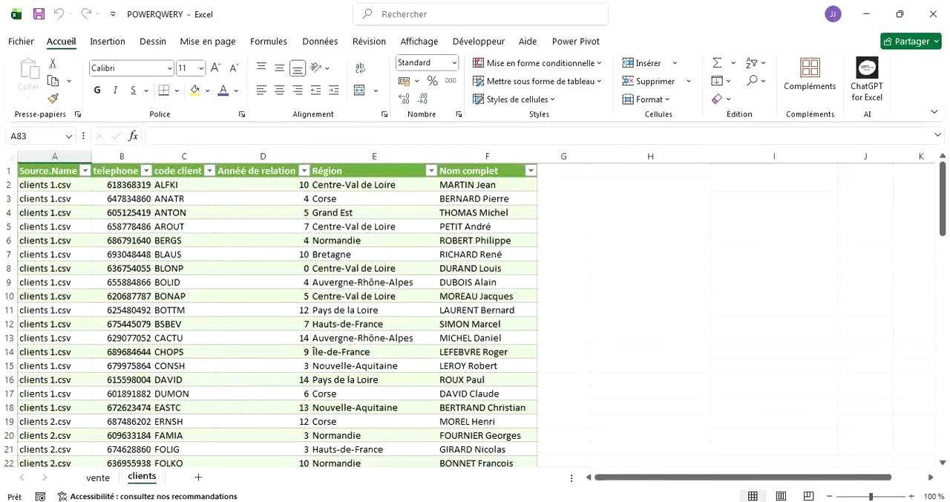
Switch to the EXCEL NEW presentation in PowerPoint and present from the POWER QUERY slide up to the definition on the POWER PIVOT slide.
left_click(576, 479)
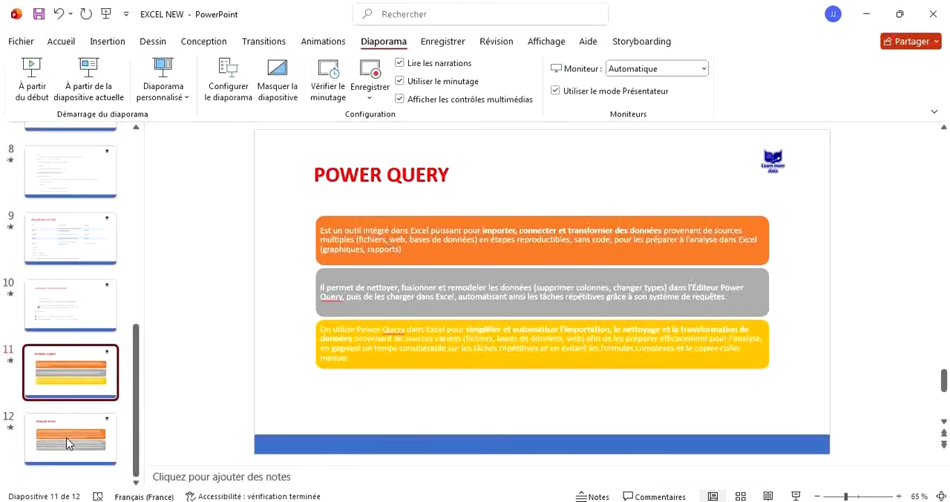
key("shift+F5")
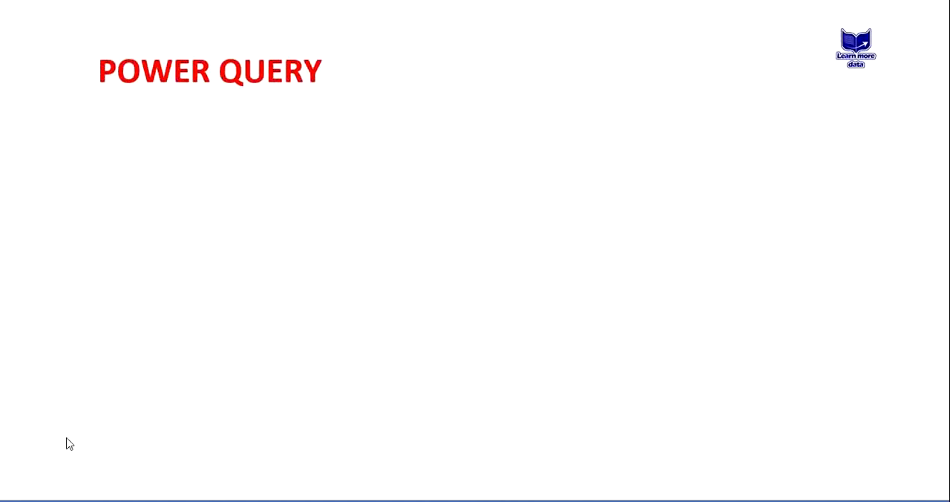
key("Right")
key("Right")
key("Right")
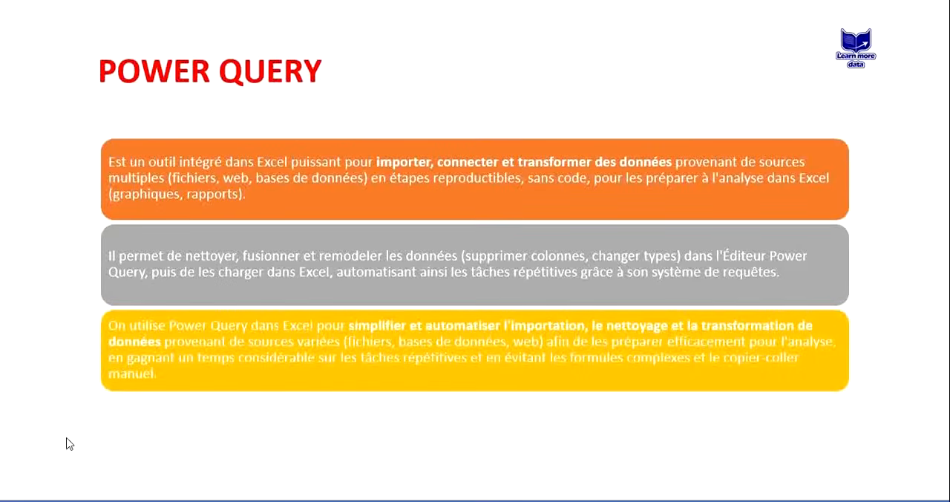
key("Right")
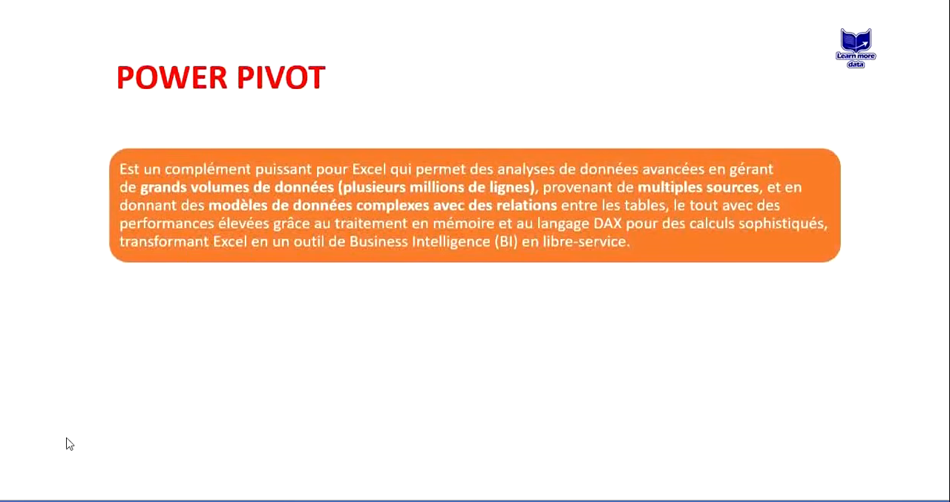
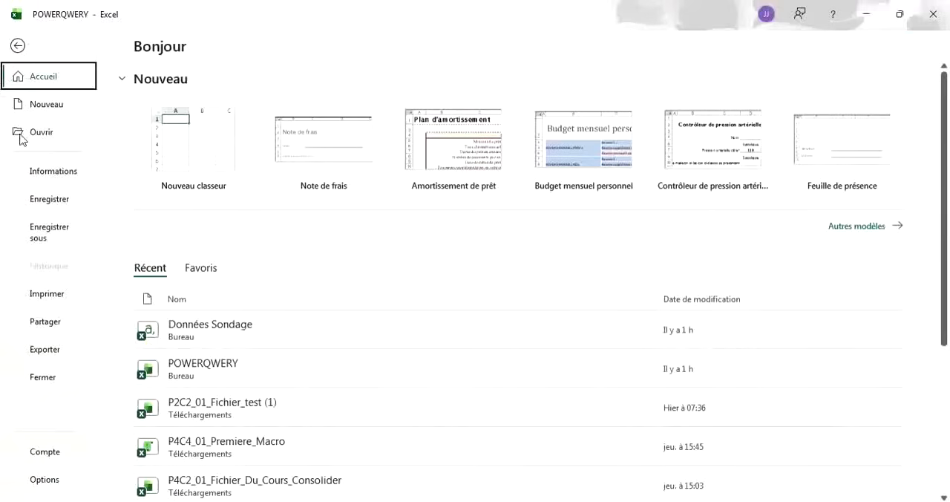
Disable the Microsoft Power Pivot for Excel add-in in the COM add-ins list.
left_click(44, 480)
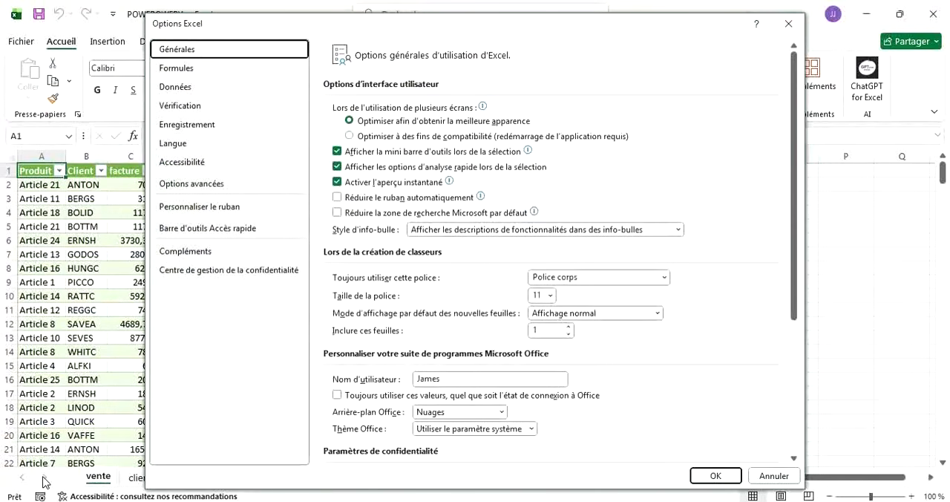
left_click(188, 252)
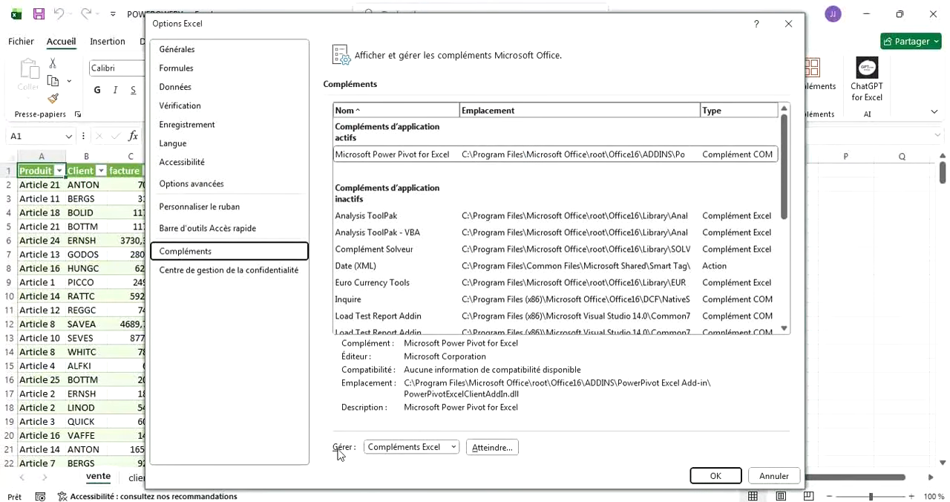
left_click(452, 448)
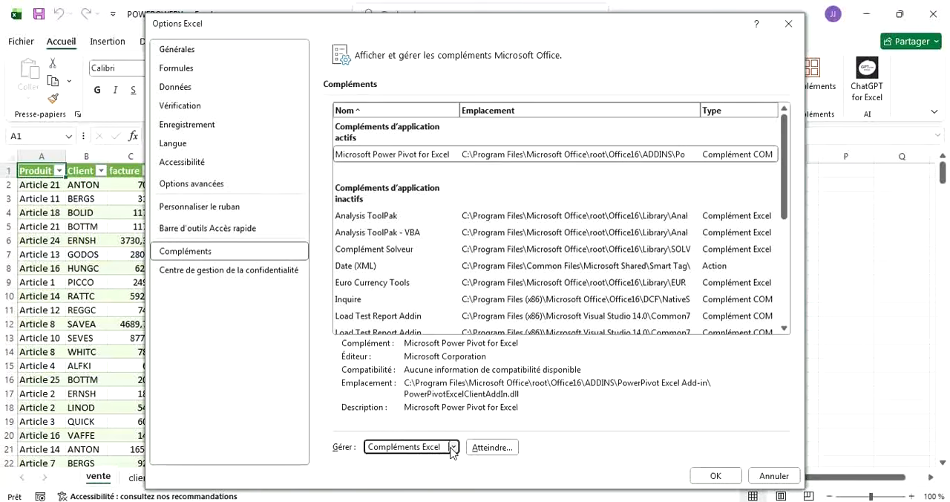
left_click(413, 394)
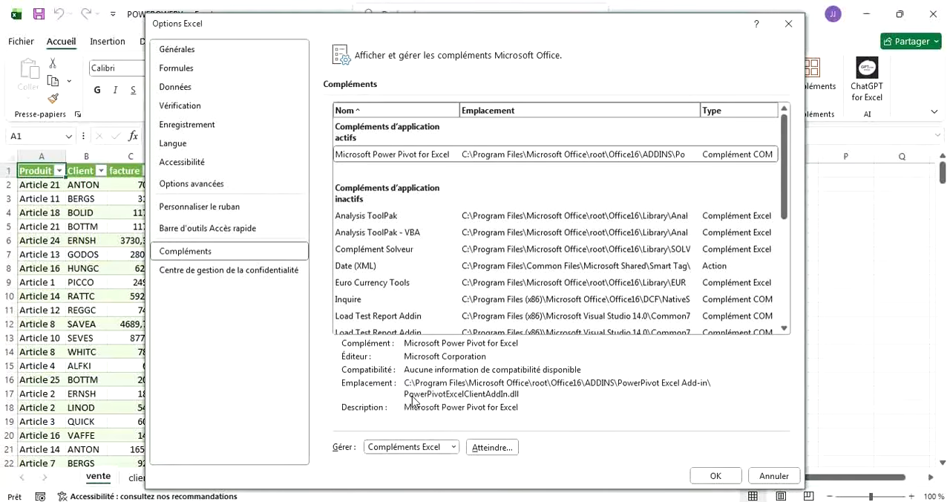
left_click(499, 450)
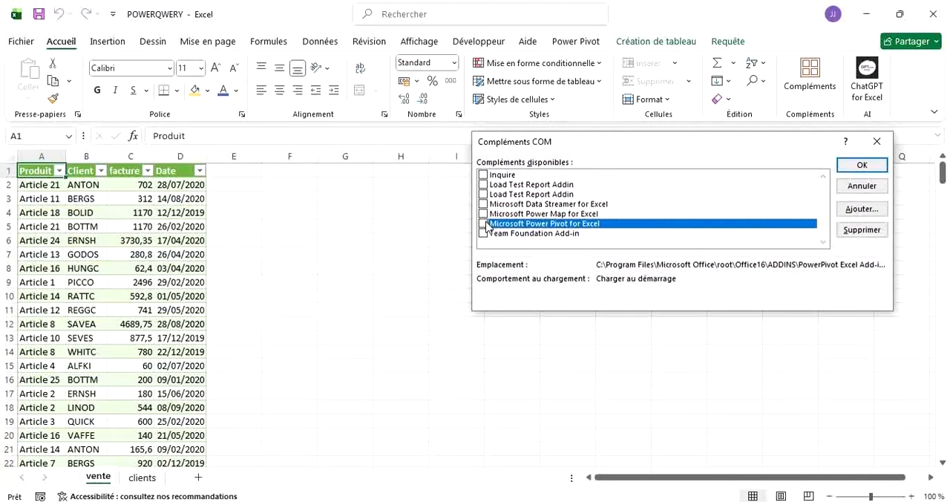
left_click(864, 167)
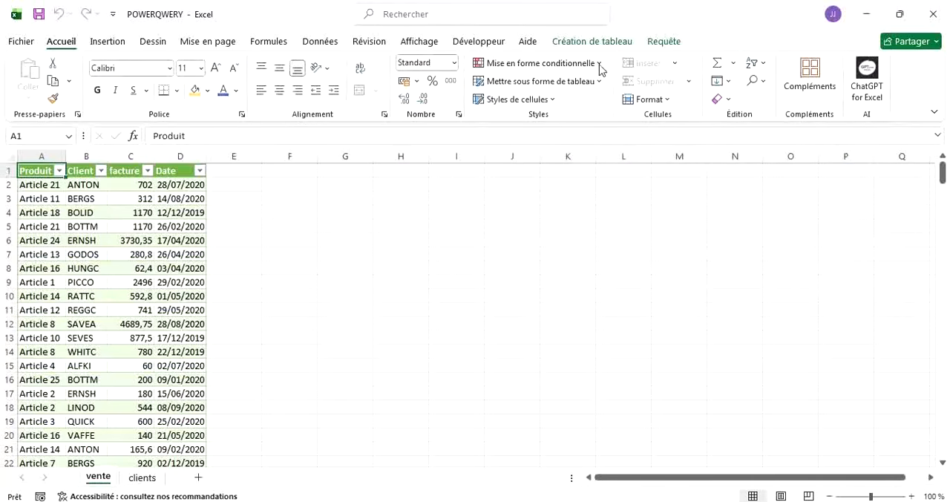
Enable the Microsoft Power Pivot for Excel add-in through the COM add-ins in the Excel options.
left_click(19, 43)
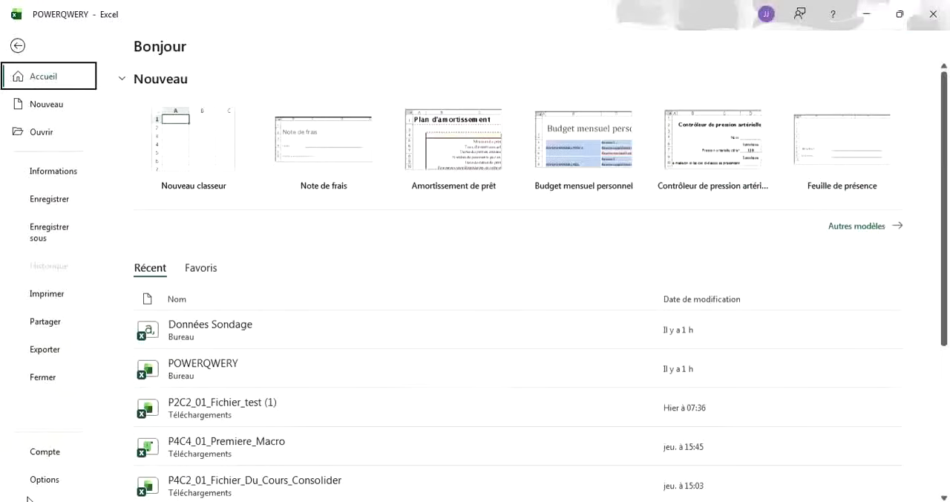
left_click(45, 480)
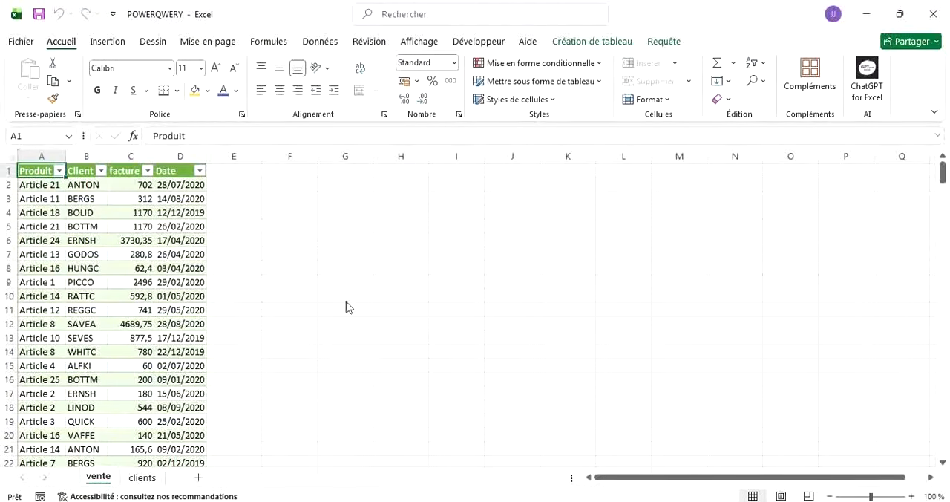
left_click(185, 252)
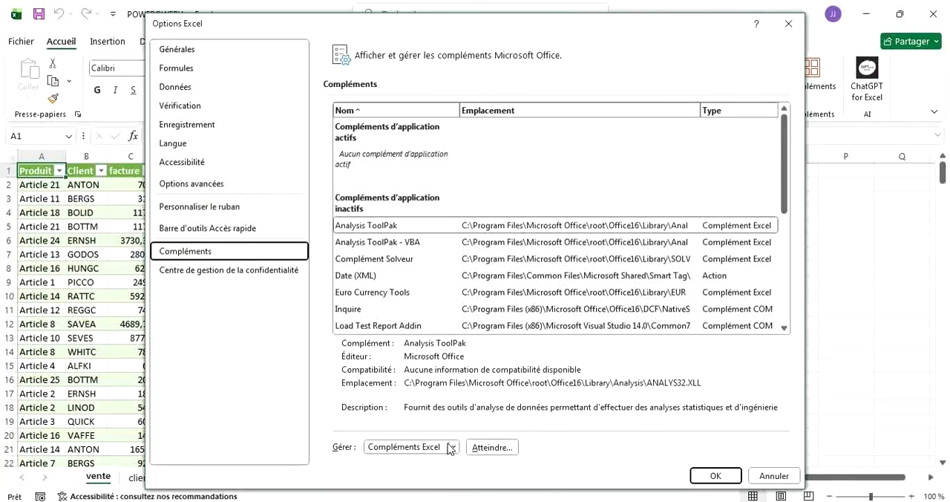
left_click(449, 447)
left_click(417, 398)
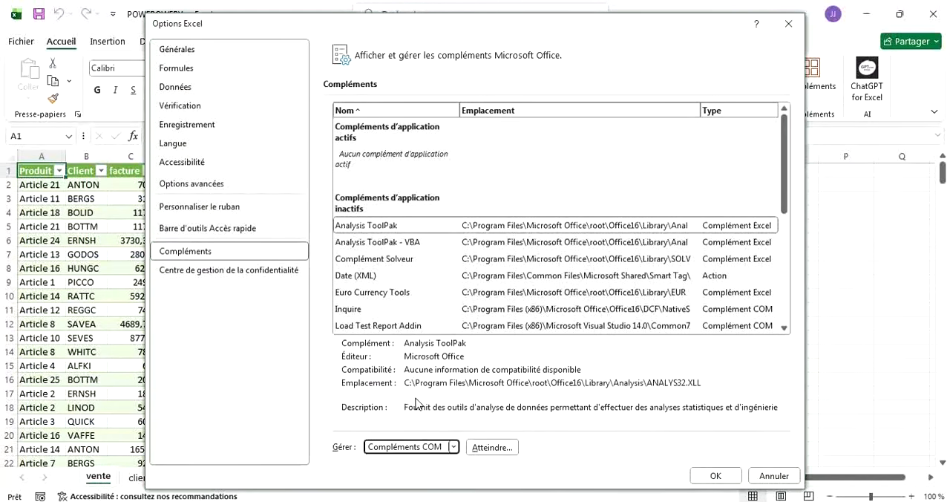
left_click(485, 448)
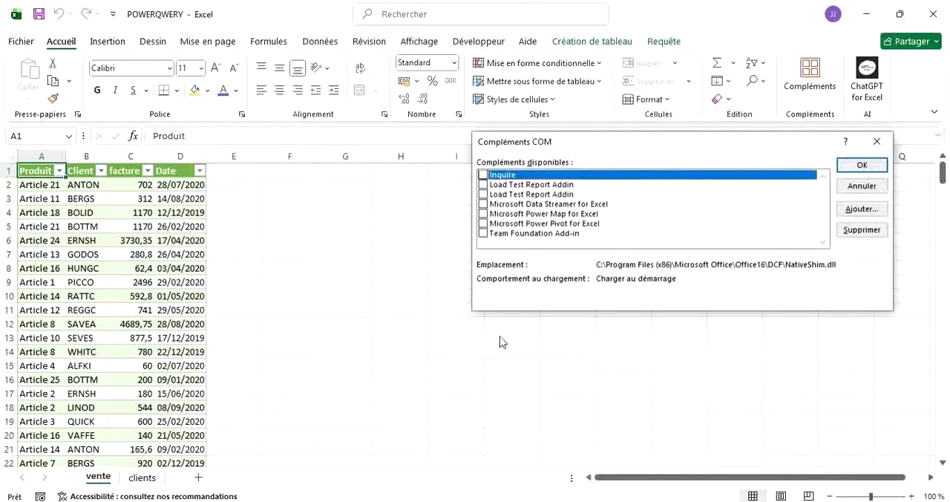
left_click(496, 225)
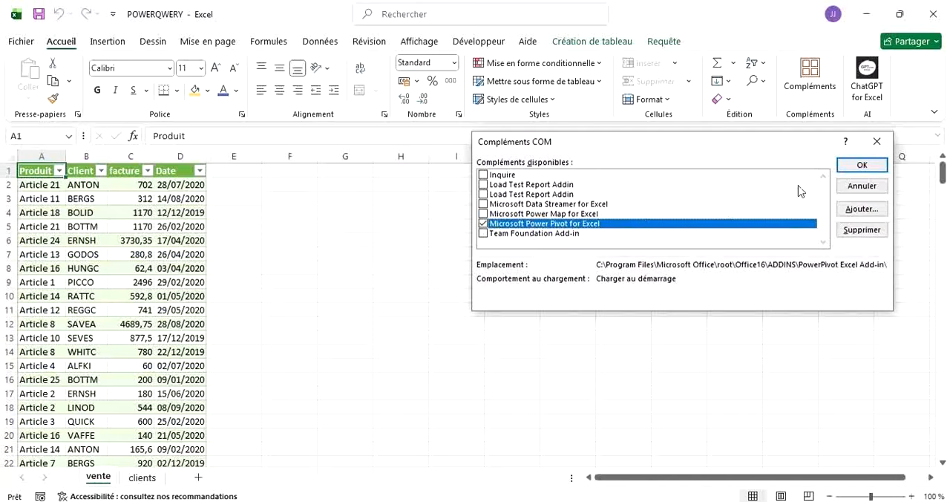
left_click(861, 165)
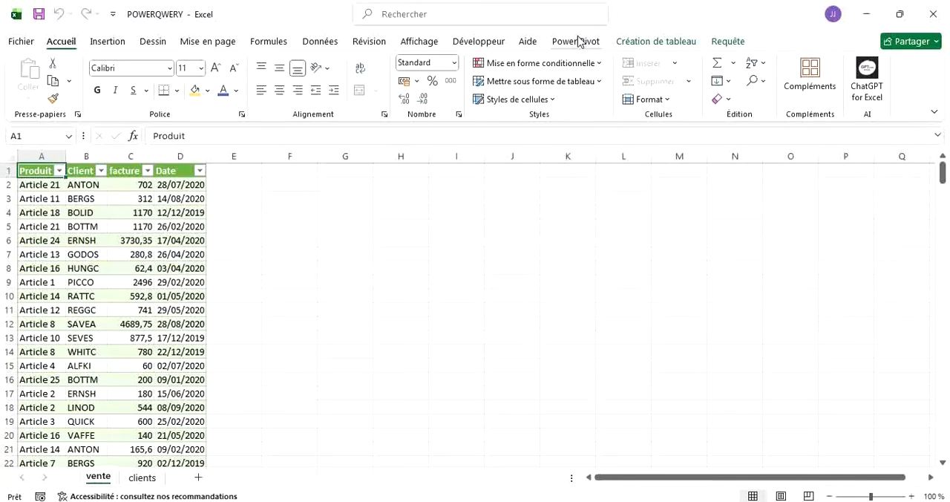
Add the vente sheet's table to the Power Pivot data model and look through its rows.
left_click(576, 41)
left_click(179, 351)
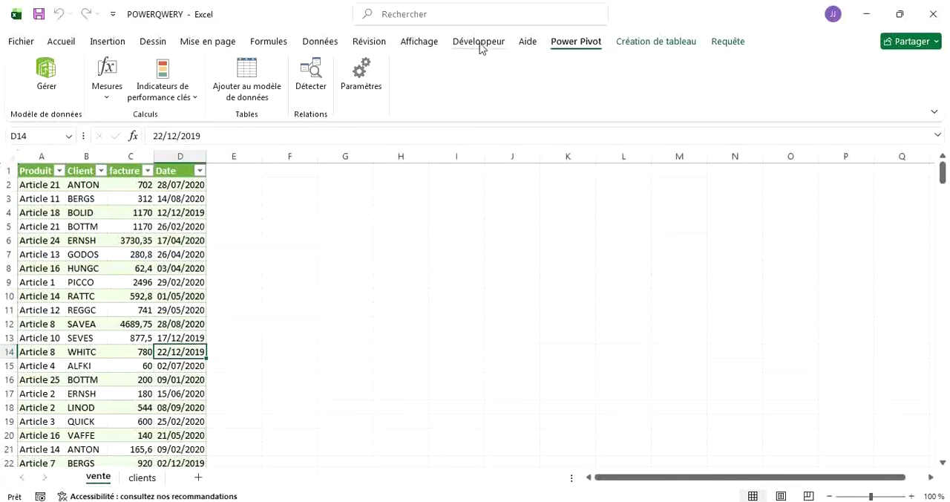
left_click(245, 74)
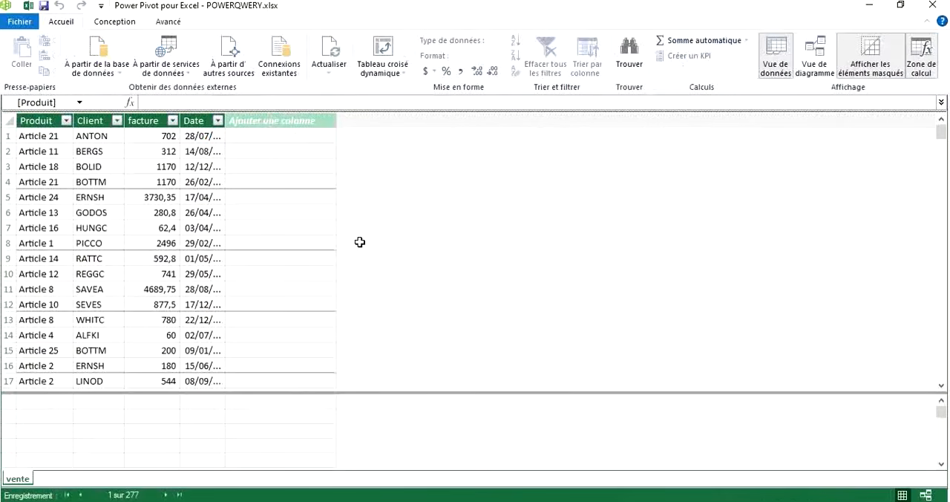
scroll(359, 242, "down", 16)
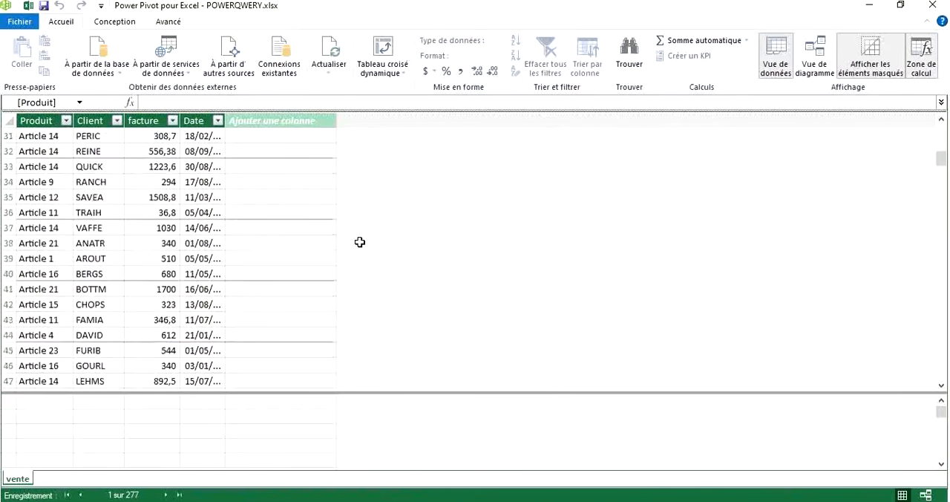
scroll(360, 242, "down", 6)
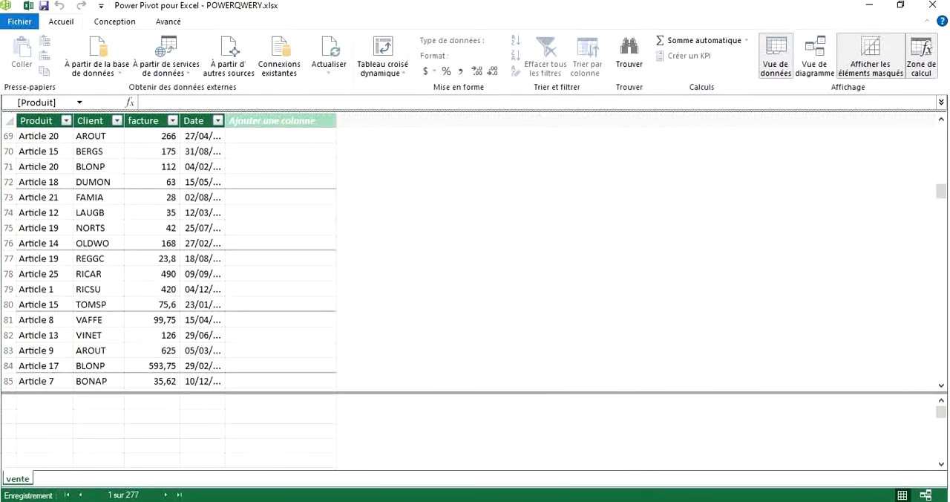
Return to the POWERQWERY workbook and add the clients sheet's table to the data model.
left_click(660, 501)
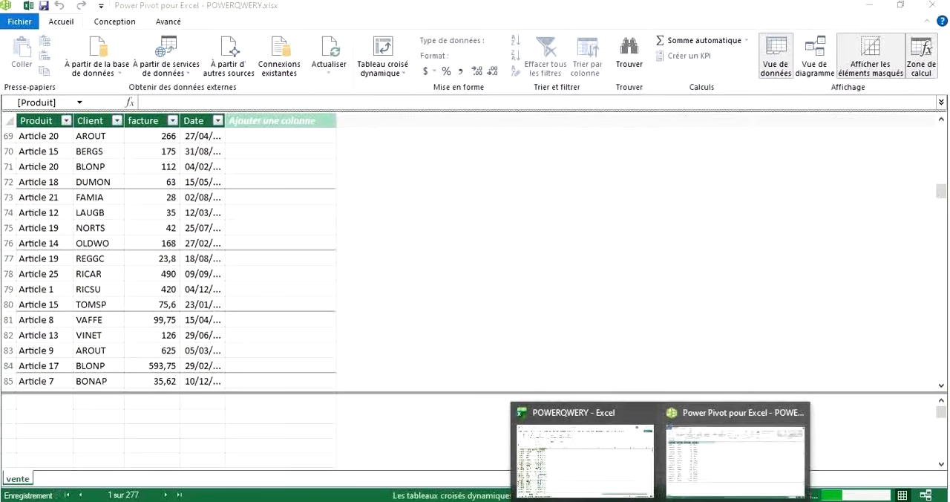
left_click(599, 439)
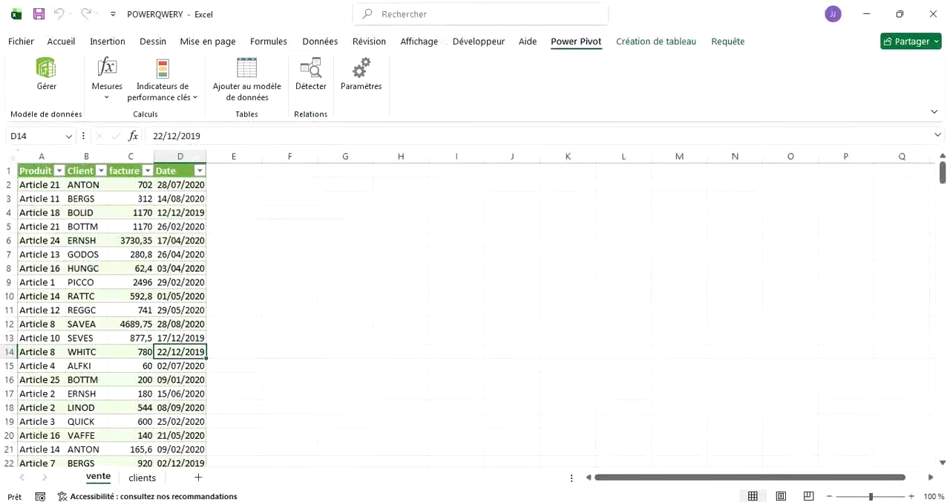
left_click(660, 501)
left_click(610, 467)
left_click(660, 501)
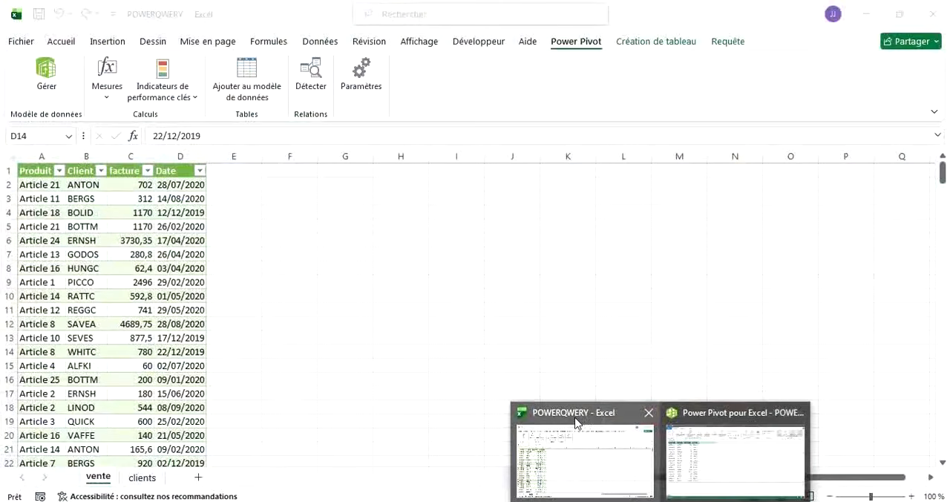
left_click(576, 422)
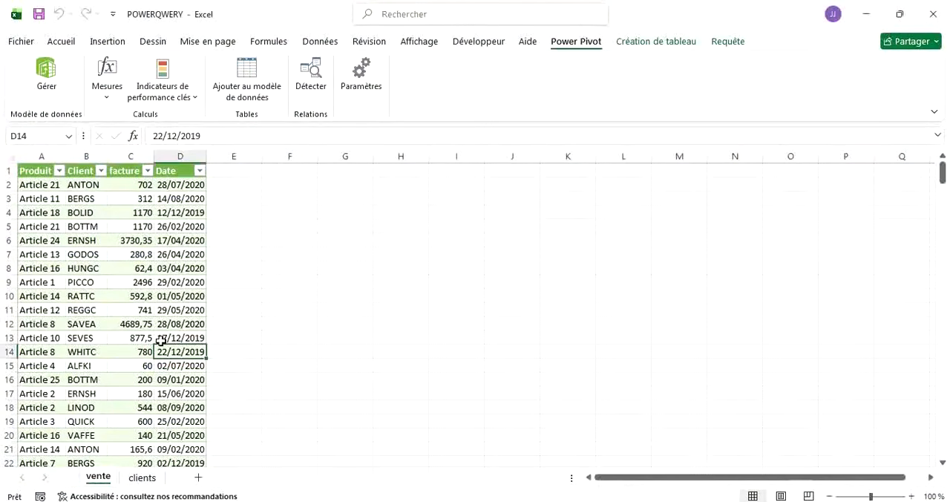
left_click(139, 479)
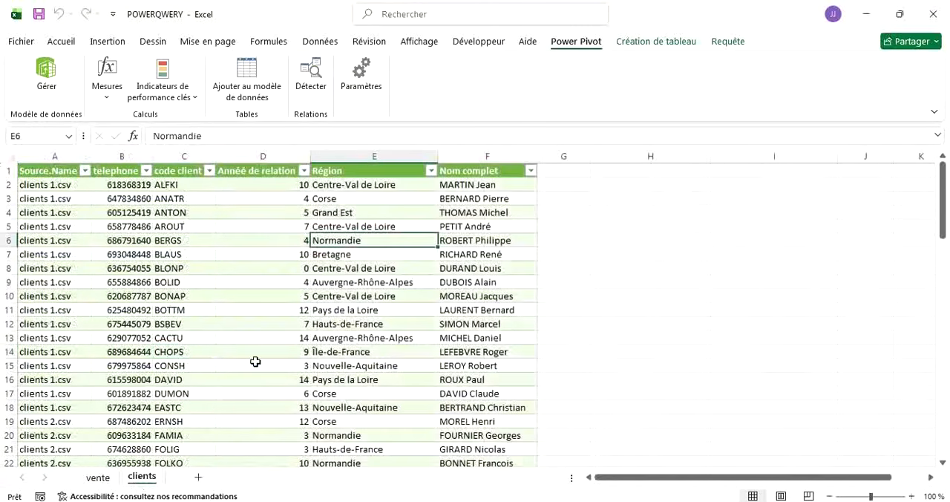
left_click(248, 70)
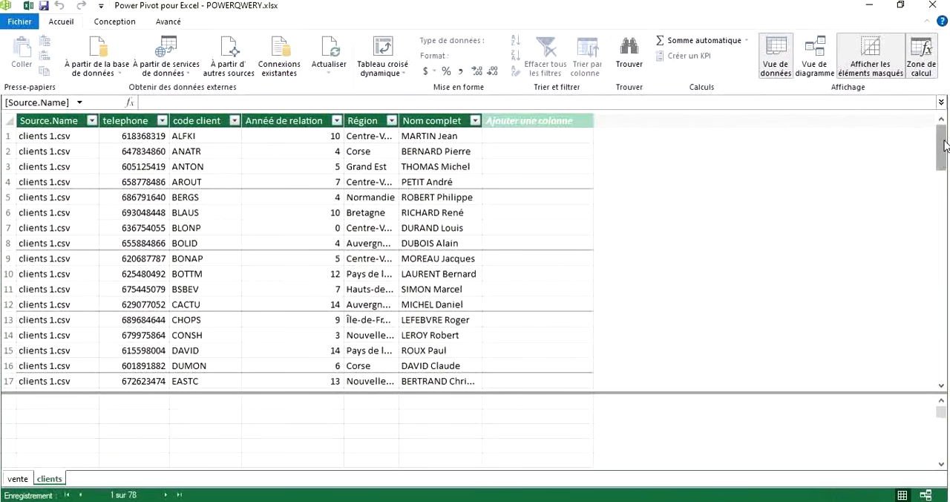
Compare the columns of the vente and clients tables in the data model, finishing on the vente table.
left_click_drag(941, 156, 948, 132)
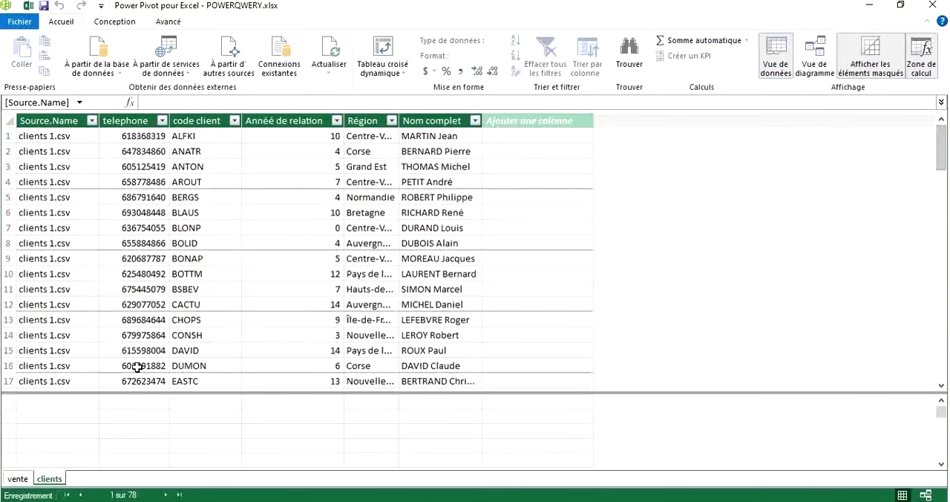
left_click(18, 479)
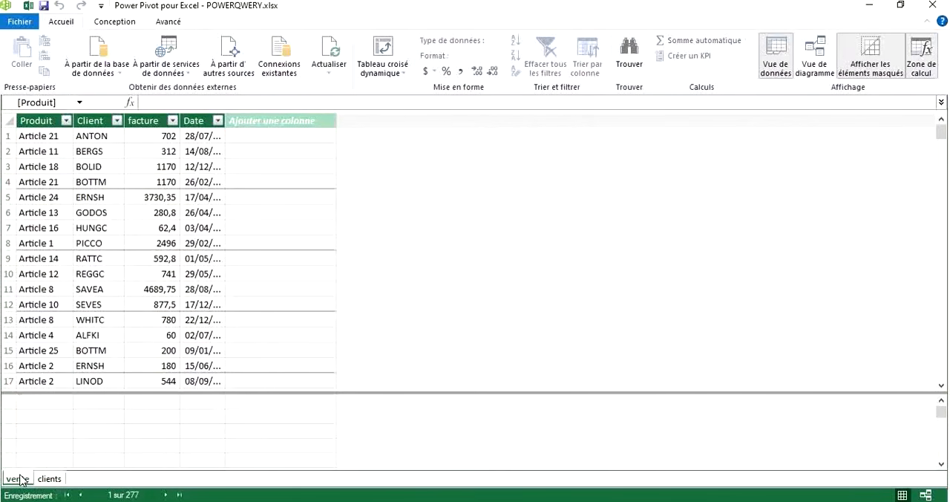
left_click(48, 479)
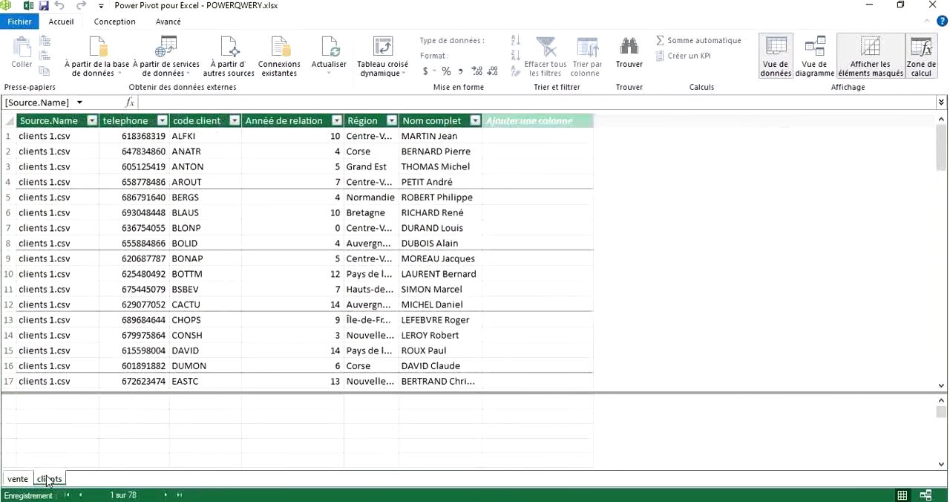
left_click(19, 479)
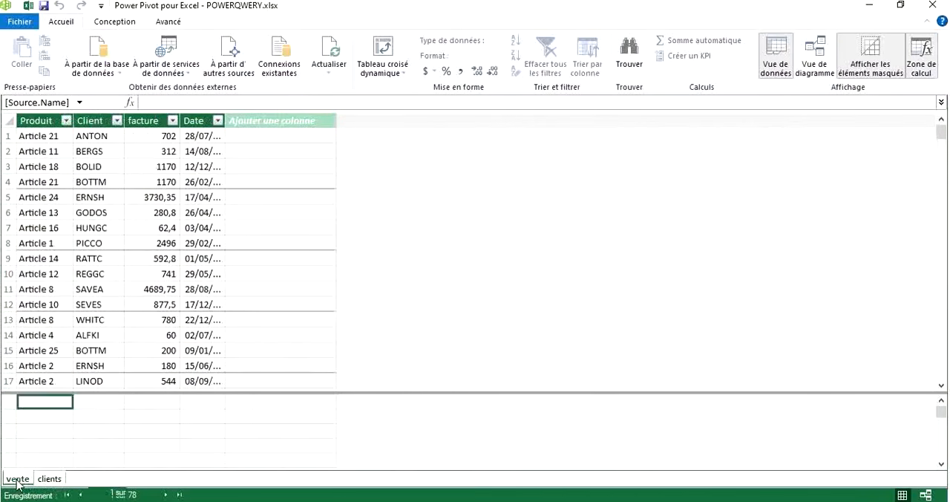
left_click(49, 480)
left_click(18, 480)
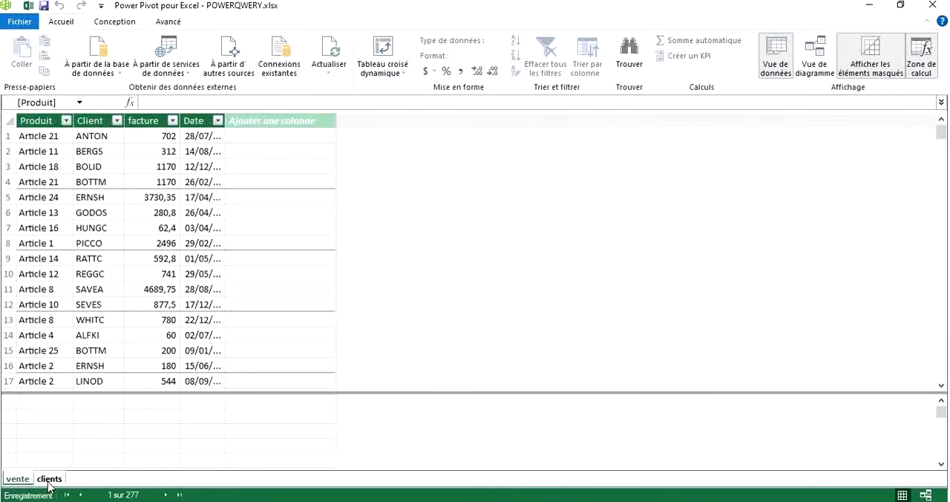
left_click(47, 480)
left_click(18, 480)
left_click(40, 481)
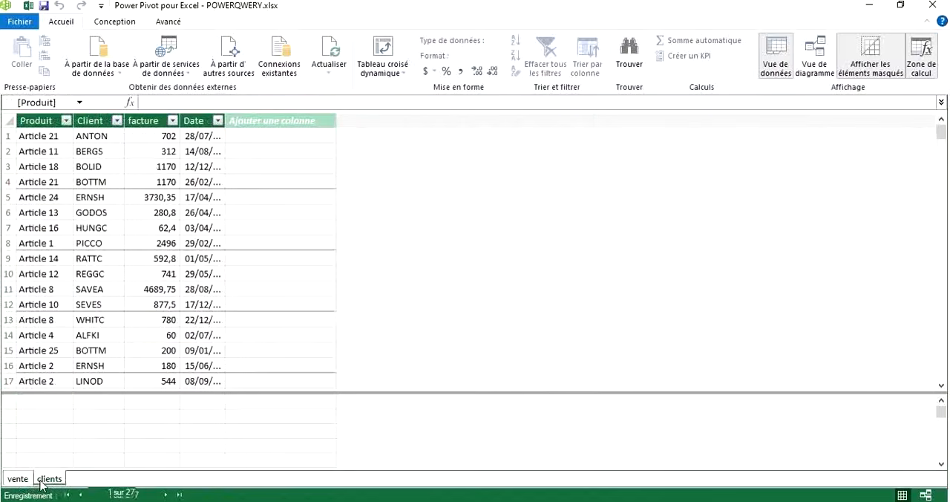
left_click(18, 481)
left_click(46, 479)
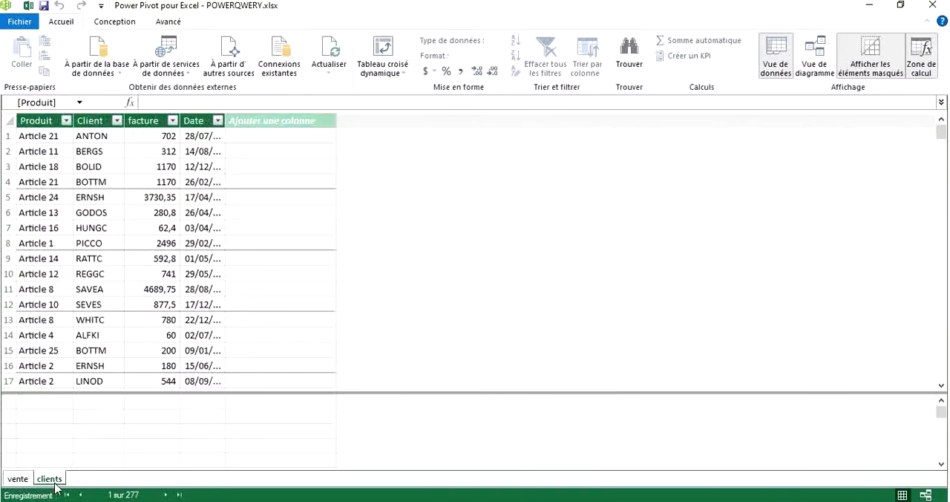
left_click(15, 478)
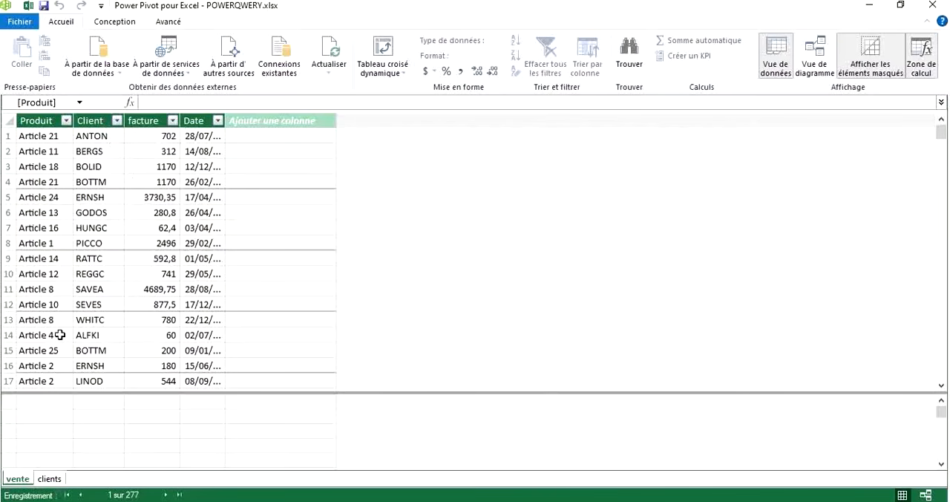
left_click(49, 479)
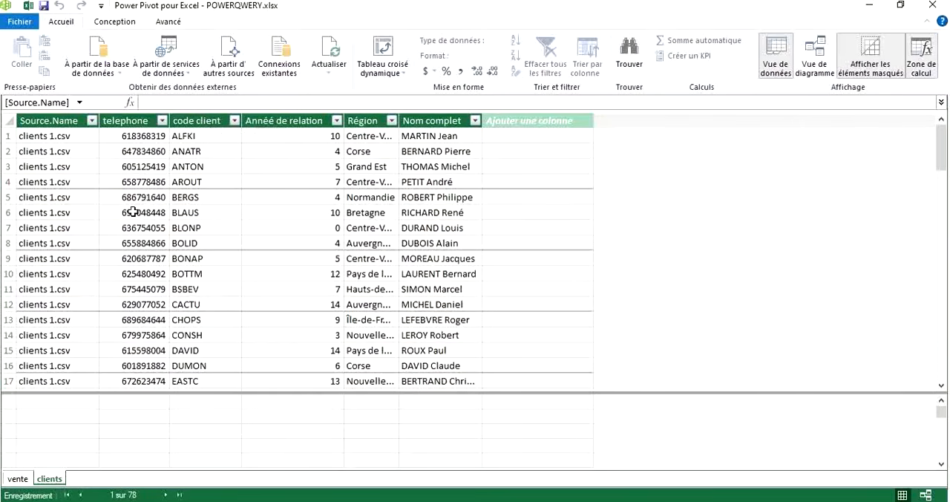
left_click(17, 479)
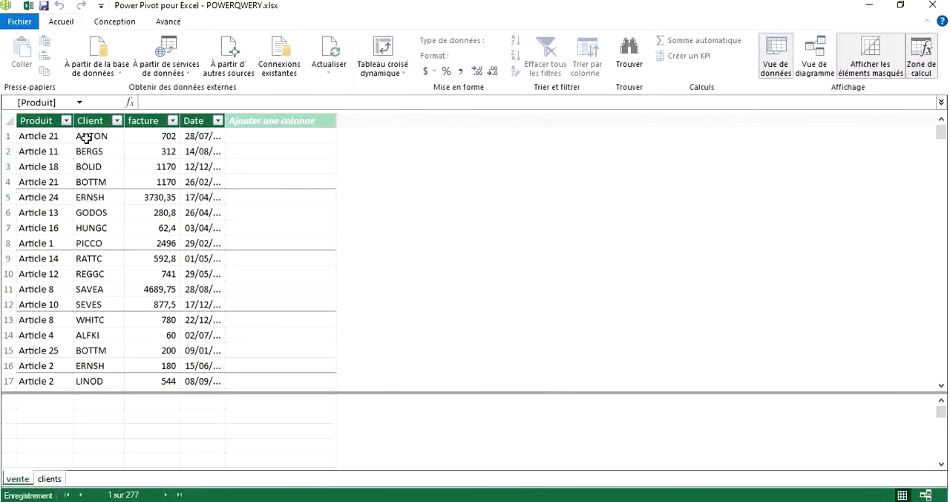
left_click(43, 479)
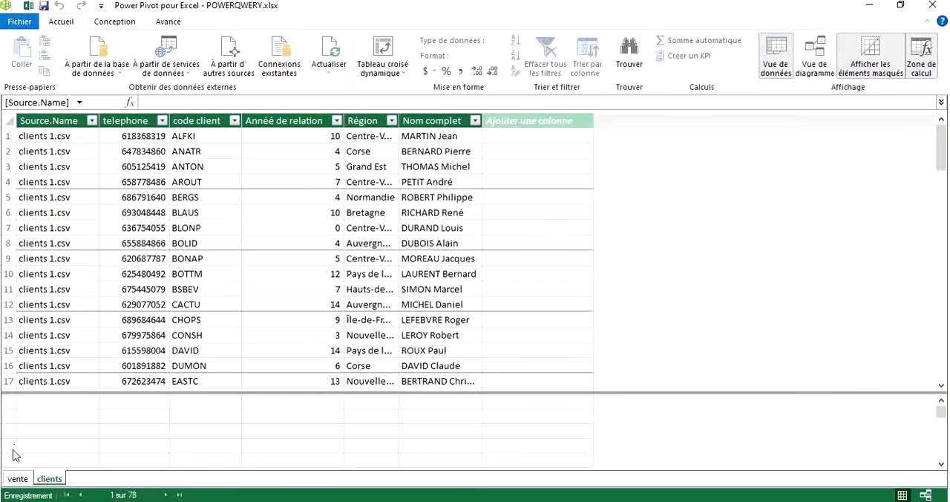
left_click(12, 479)
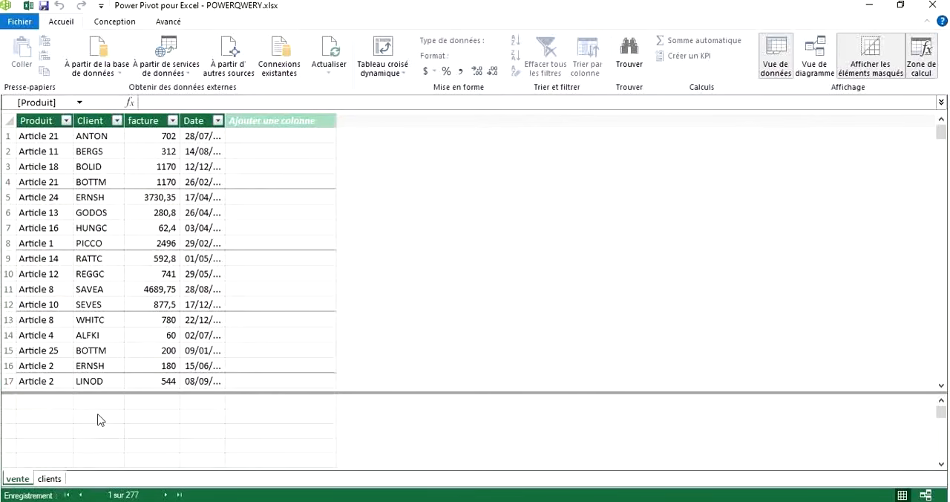
Create an active relationship between the vente table's Client column and the clients table's code client column.
left_click(49, 479)
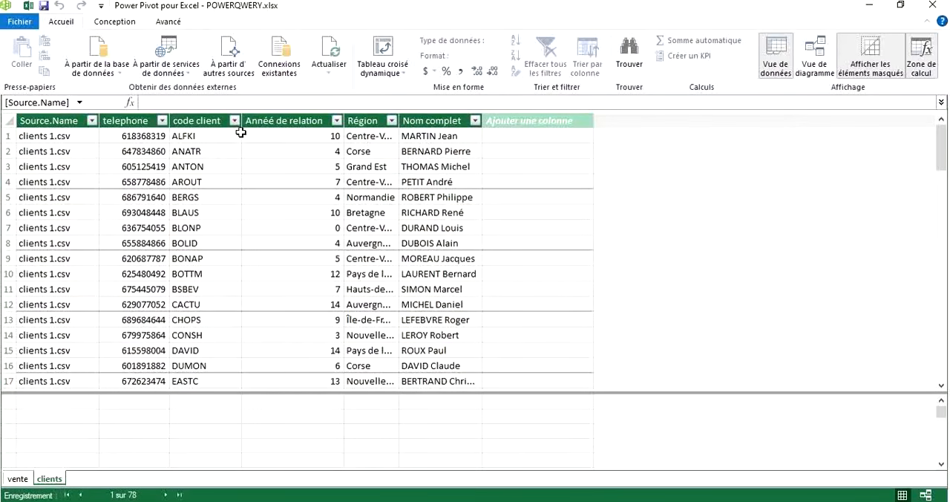
left_click(18, 478)
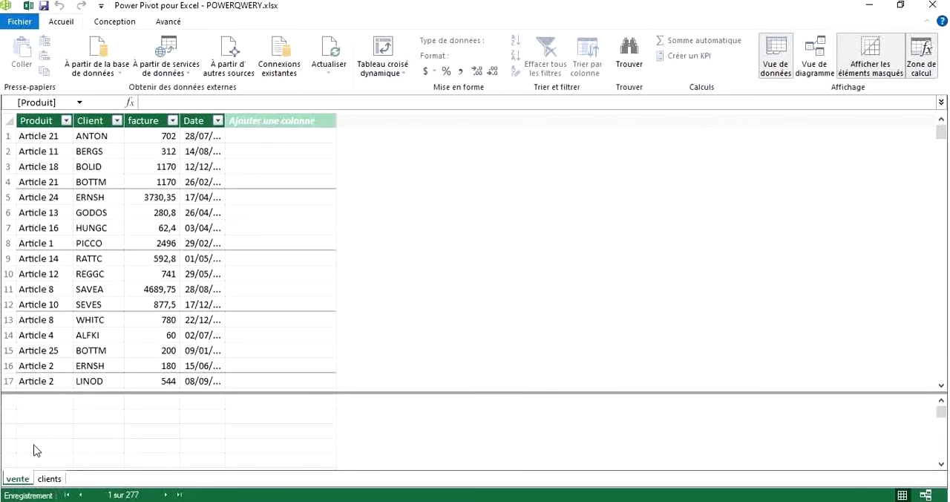
left_click(115, 22)
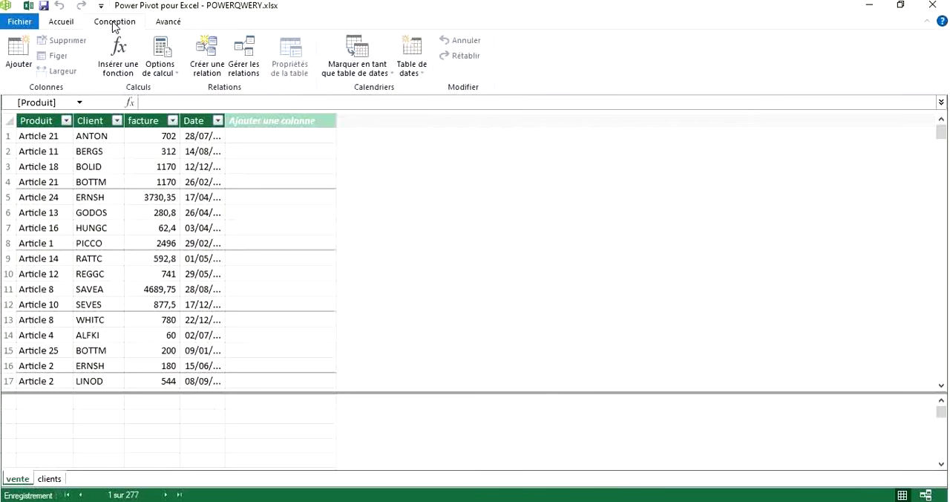
left_click(205, 49)
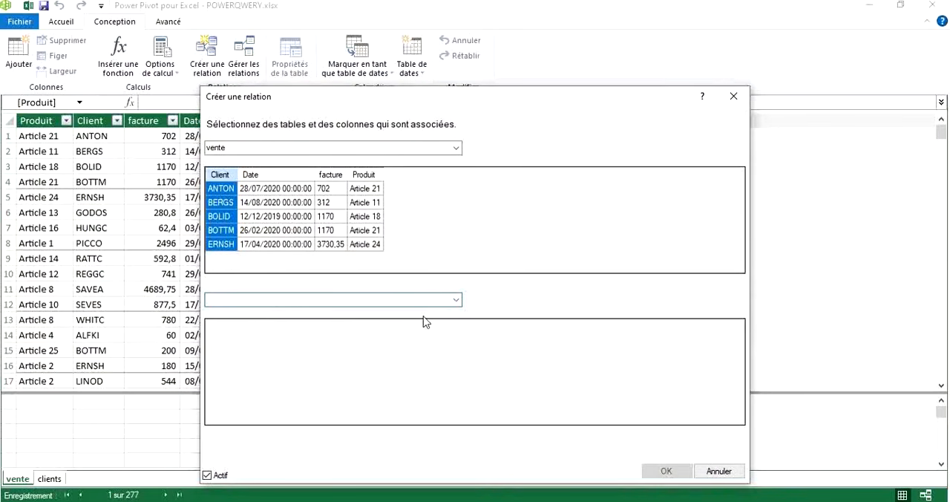
left_click(456, 300)
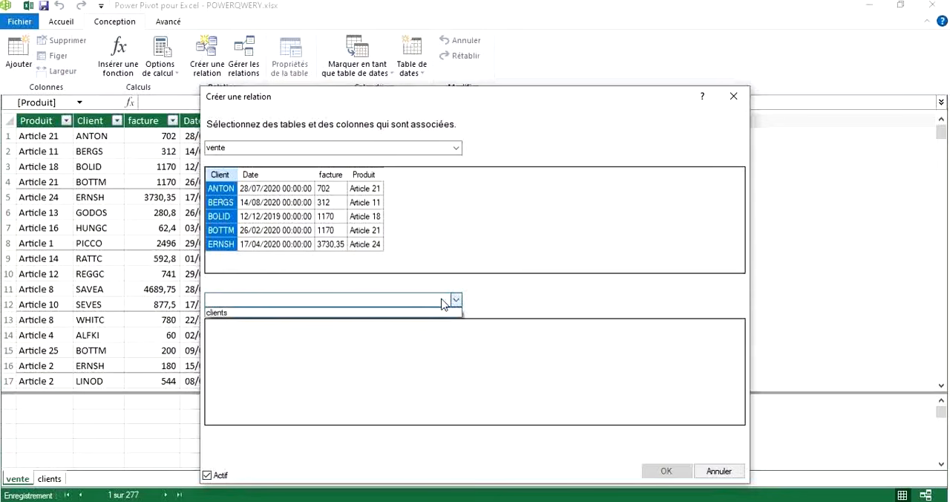
left_click(261, 313)
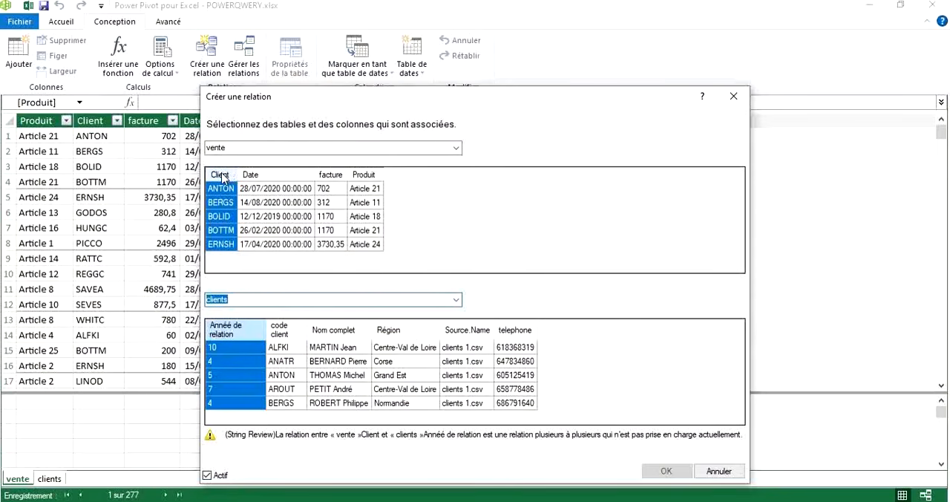
left_click(279, 341)
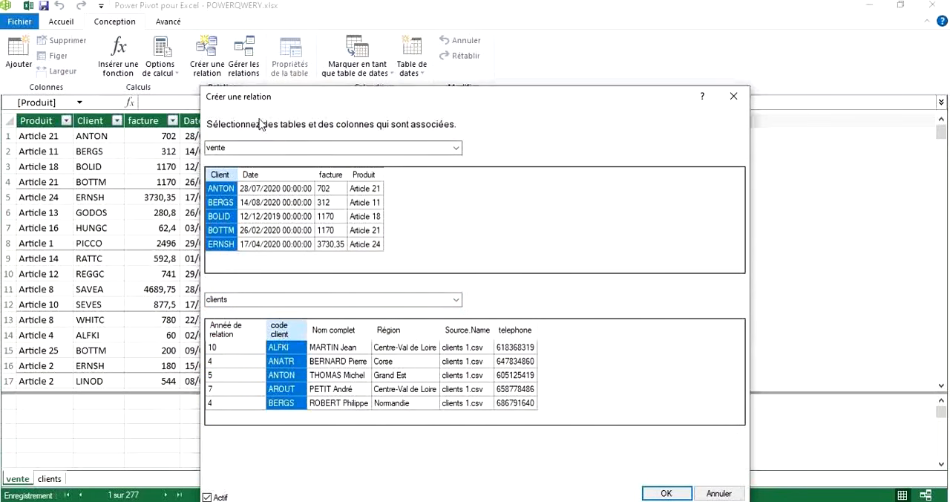
left_click_drag(236, 98, 220, 46)
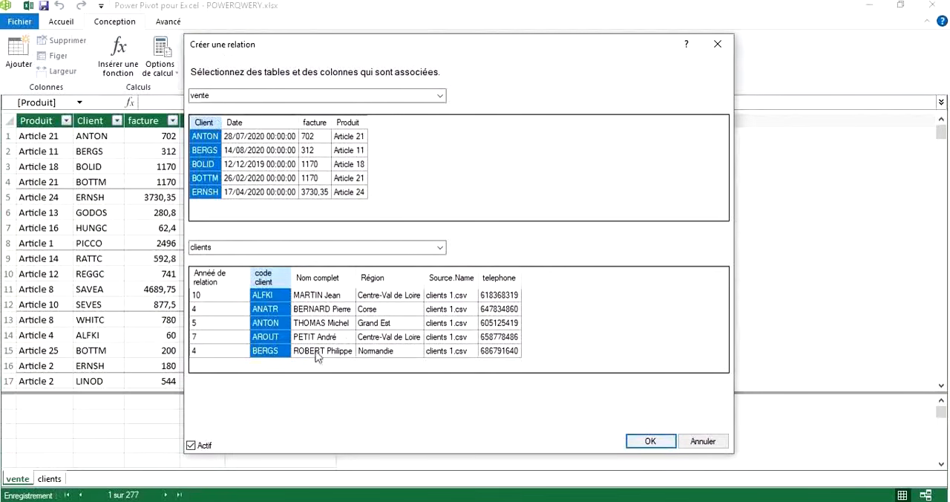
left_click(213, 279)
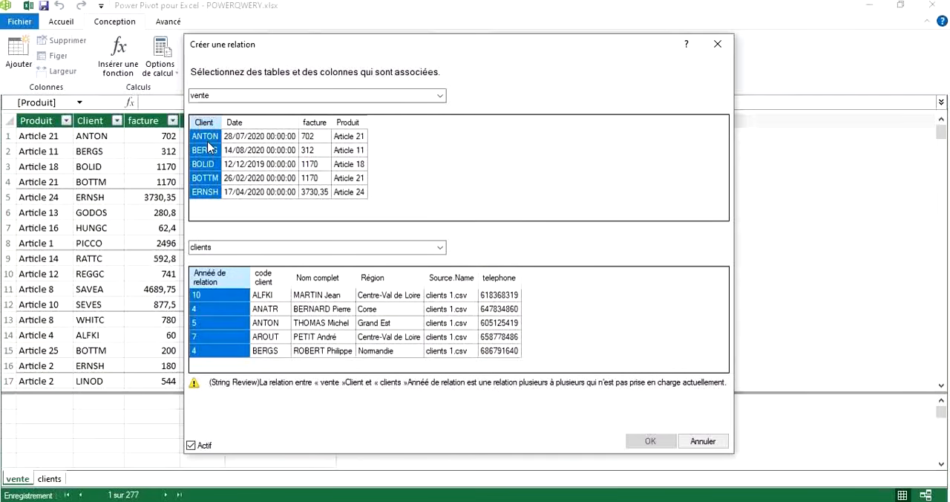
left_click(274, 304)
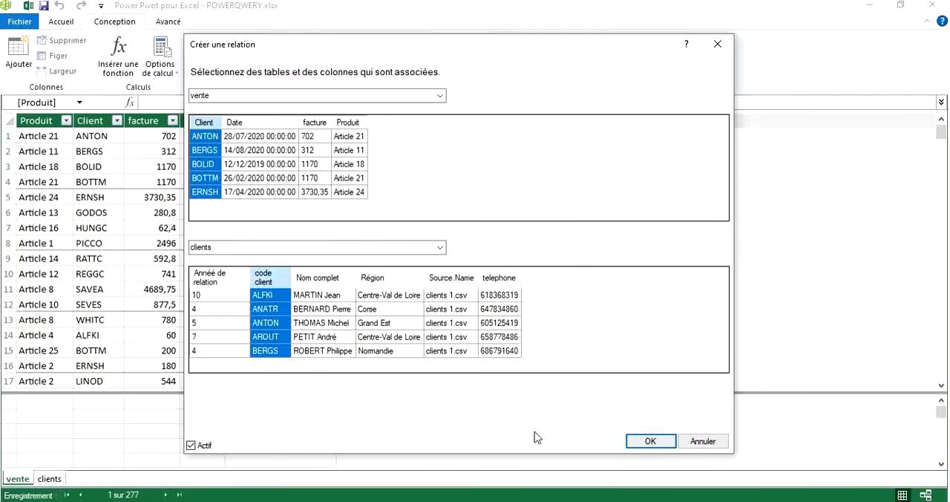
left_click(649, 441)
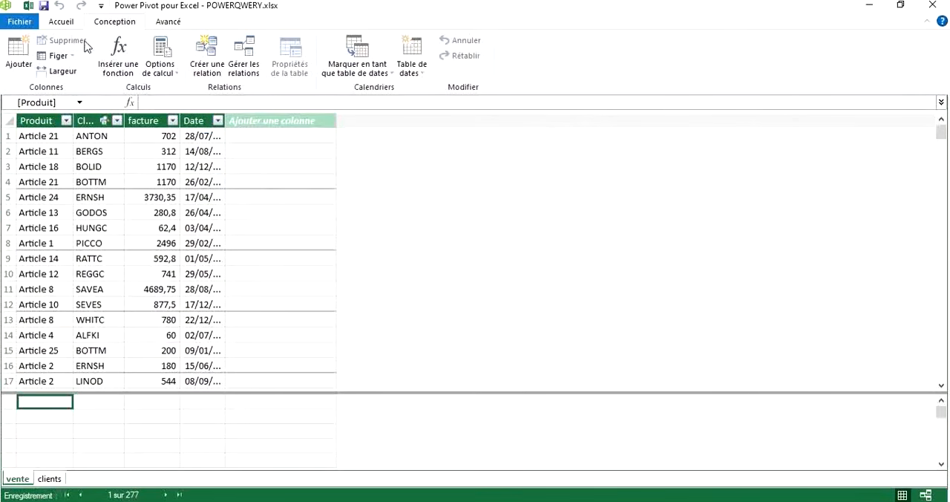
Switch the data model to the diagram view to show the related vente and clients tables.
left_click(61, 23)
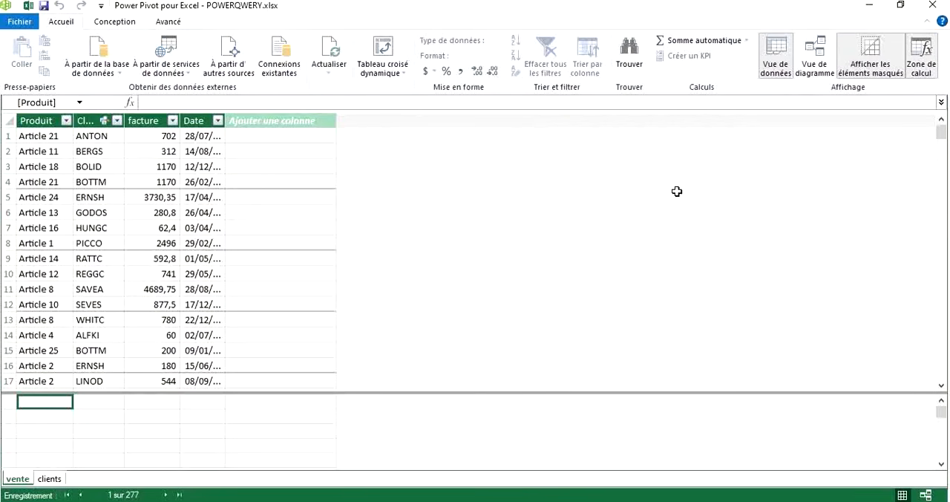
left_click(820, 49)
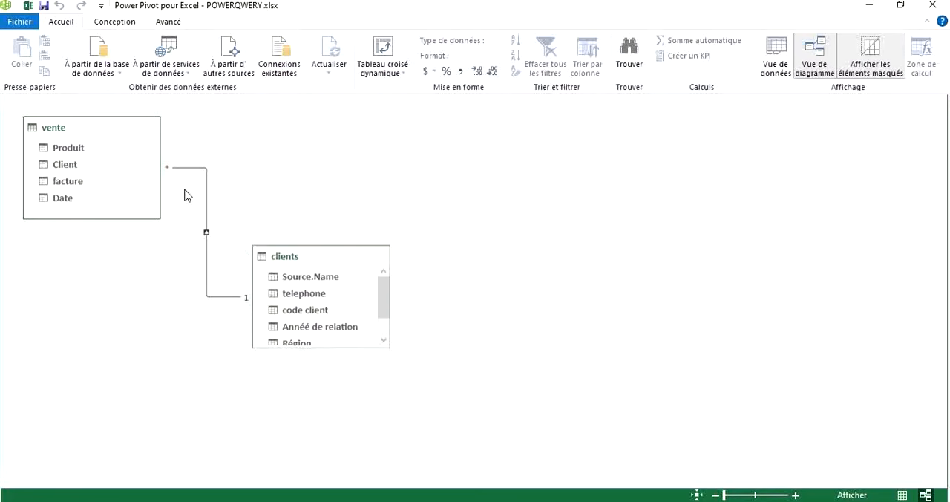
Open the vente–clients relationship from the diagram for editing, try Nom complet as the clients column, and discard the change.
right_click(207, 236)
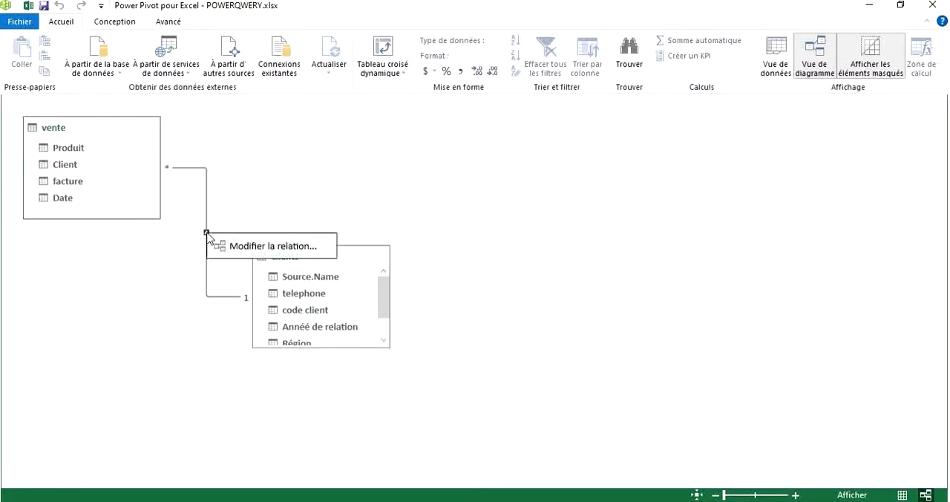
left_click(248, 245)
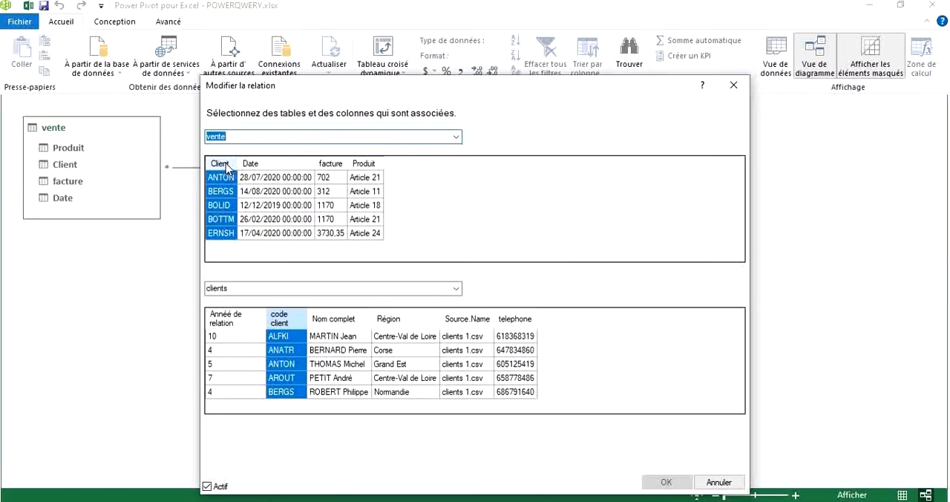
left_click(343, 320)
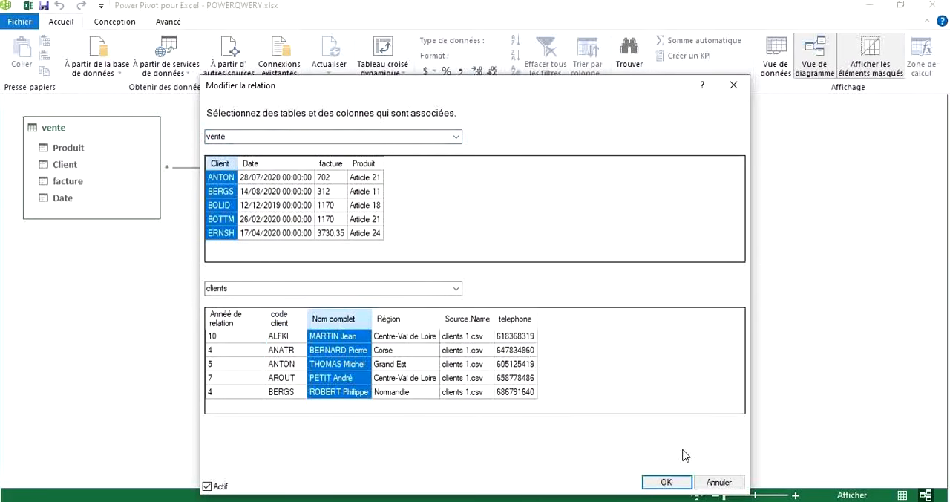
left_click(733, 86)
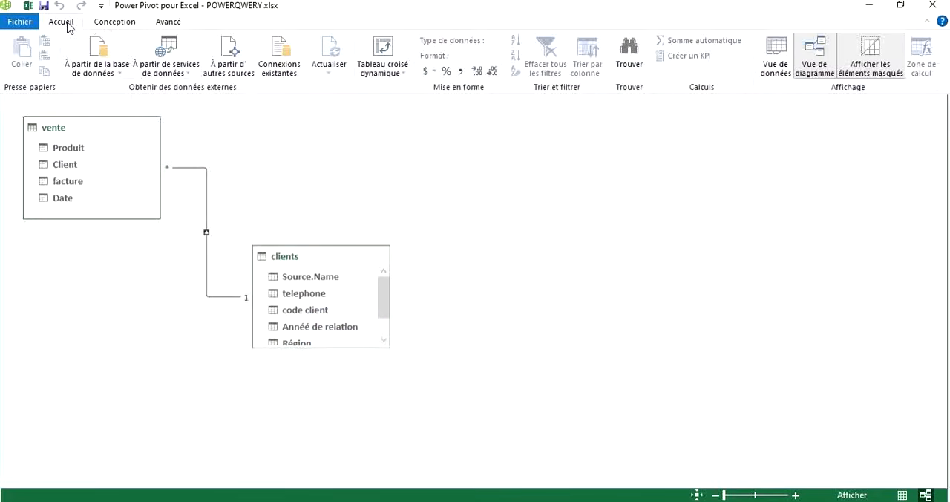
Examine the vente–clients relationship and its settings in the relationship manager, and back out of deleting it.
left_click(104, 24)
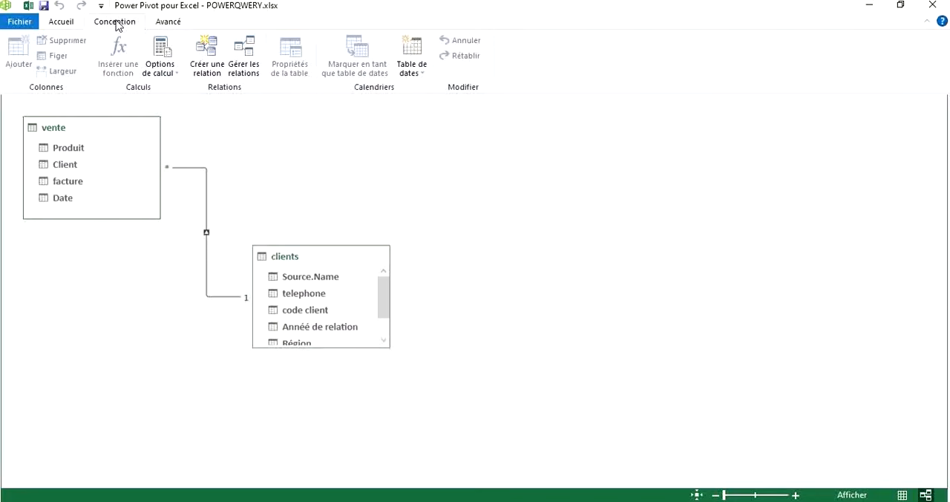
left_click(243, 52)
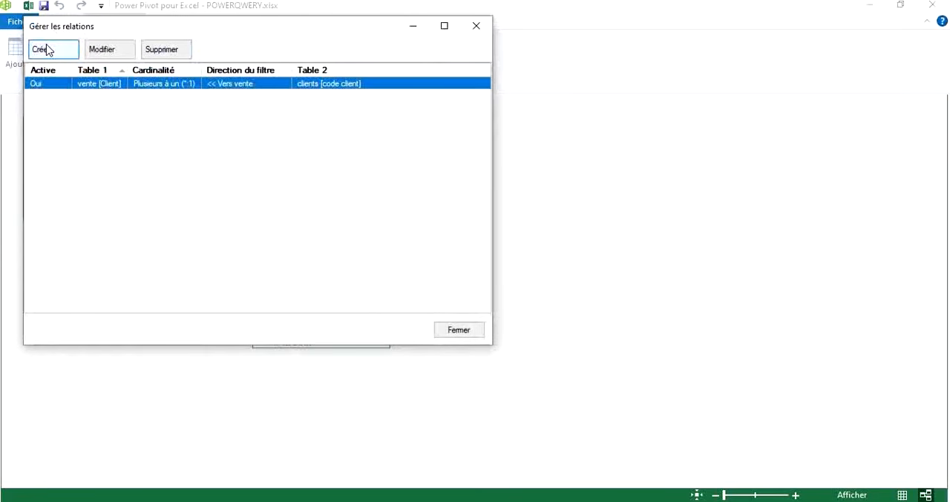
left_click_drag(38, 30, 220, 138)
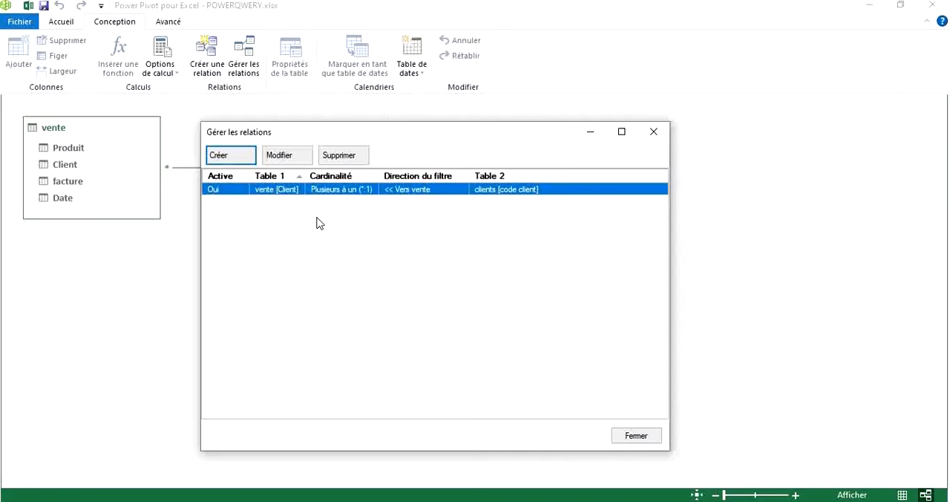
left_click(284, 162)
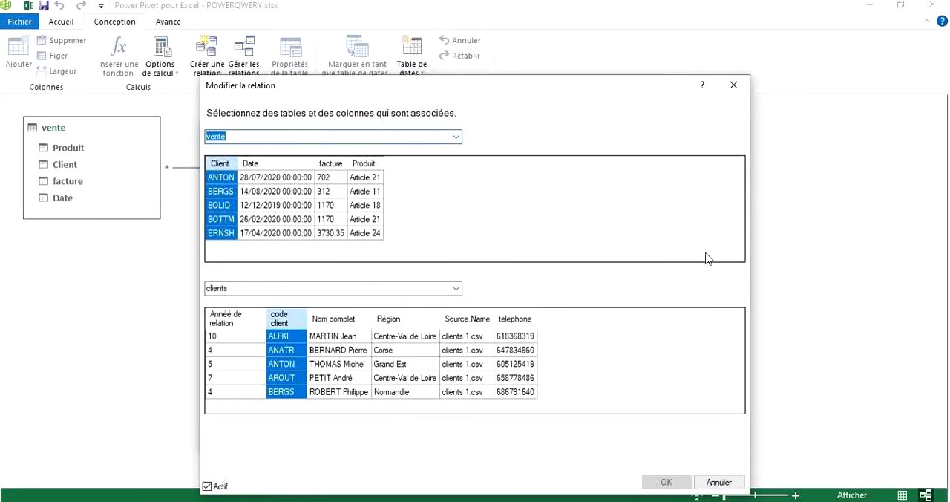
left_click(735, 85)
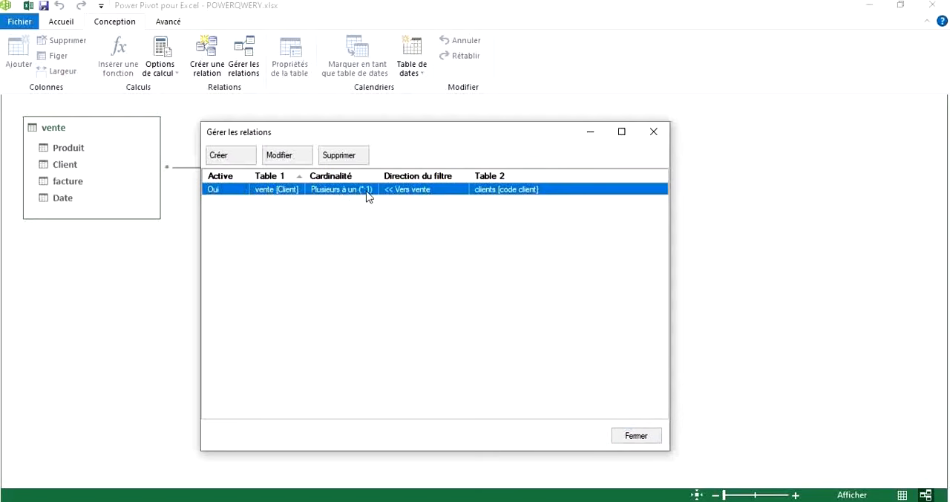
left_click(337, 158)
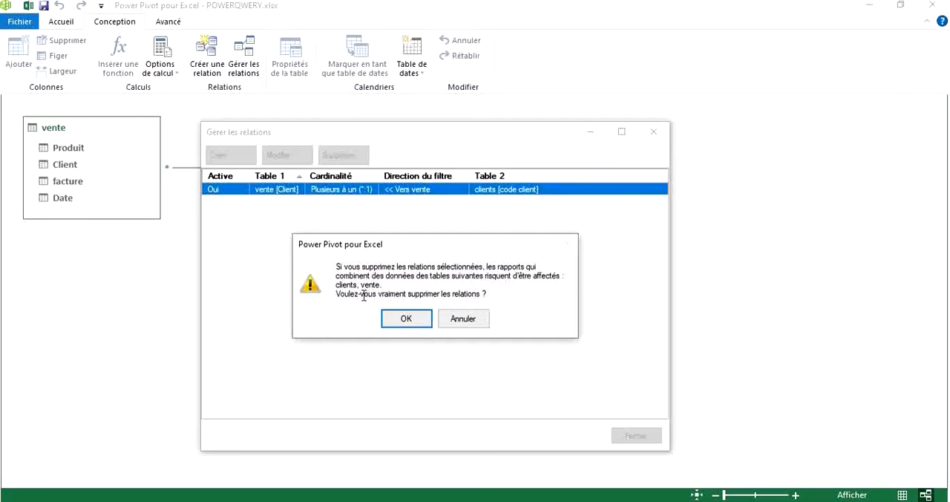
left_click(463, 321)
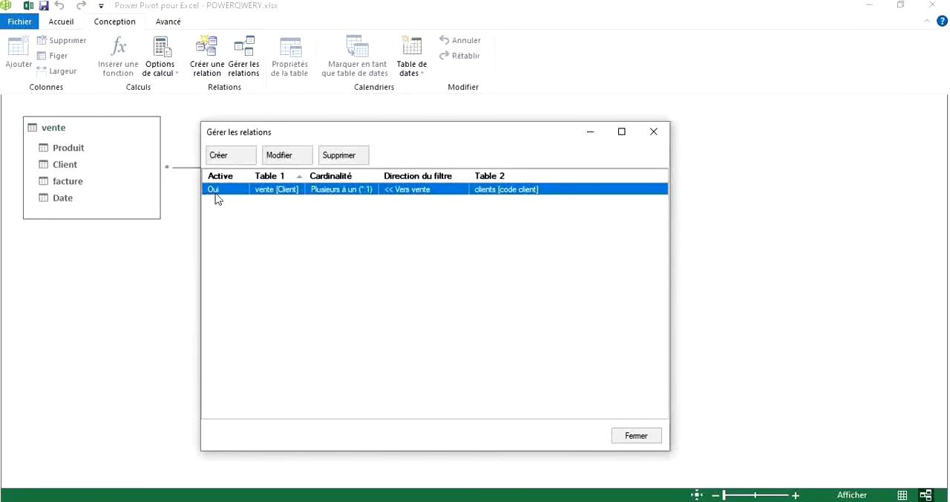
Start another relationship between vente and clients in the relationship manager, discard it, and close the manager.
left_click(232, 154)
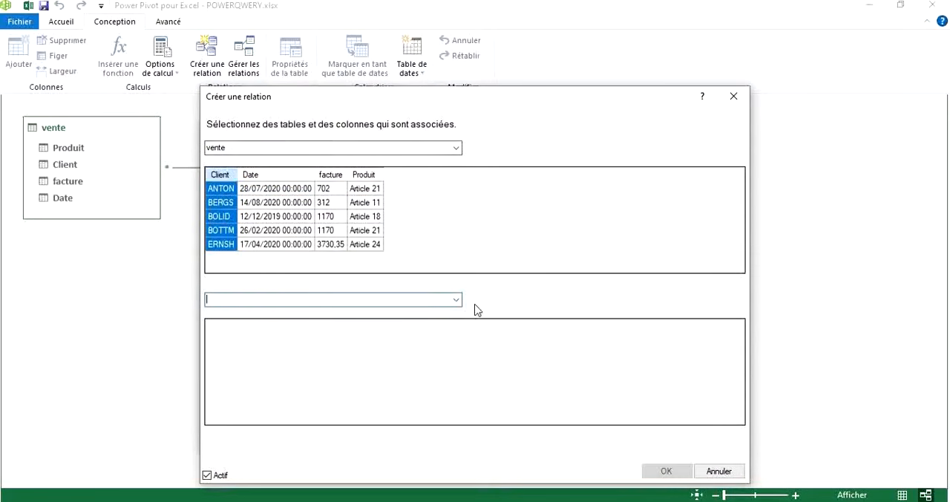
left_click(458, 300)
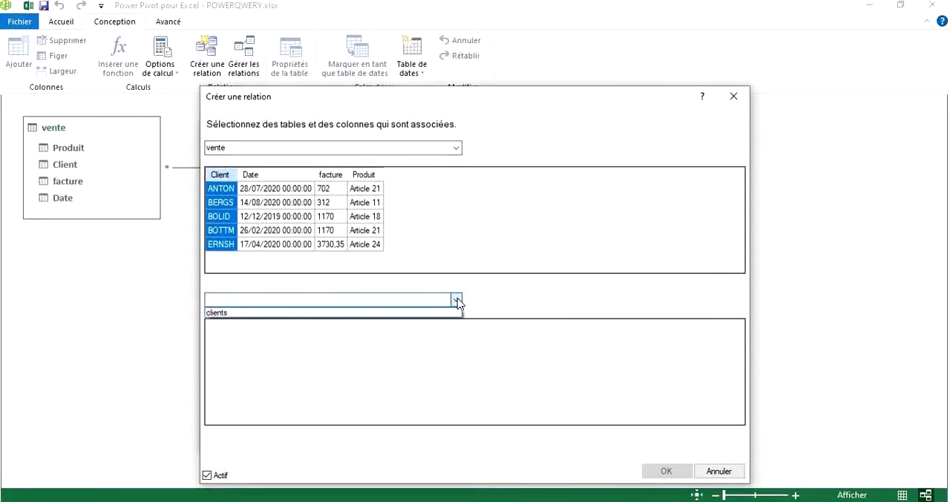
left_click(401, 314)
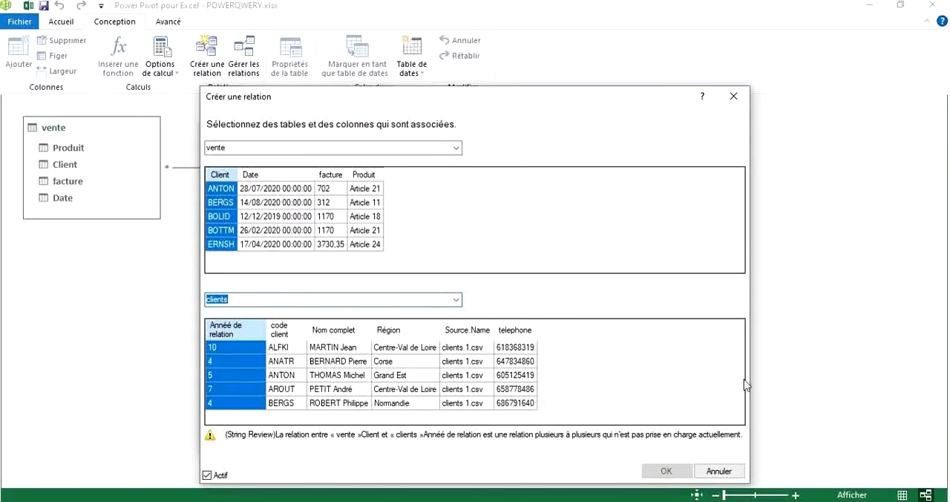
left_click(709, 471)
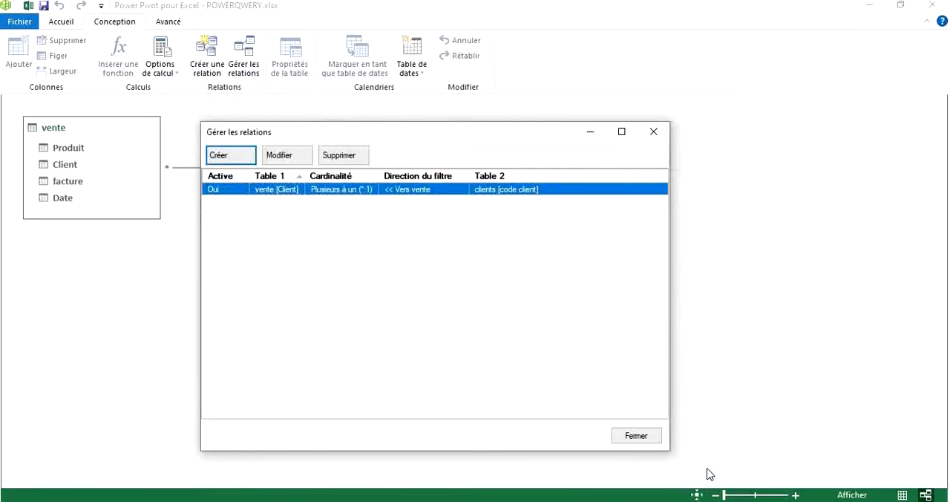
left_click(635, 438)
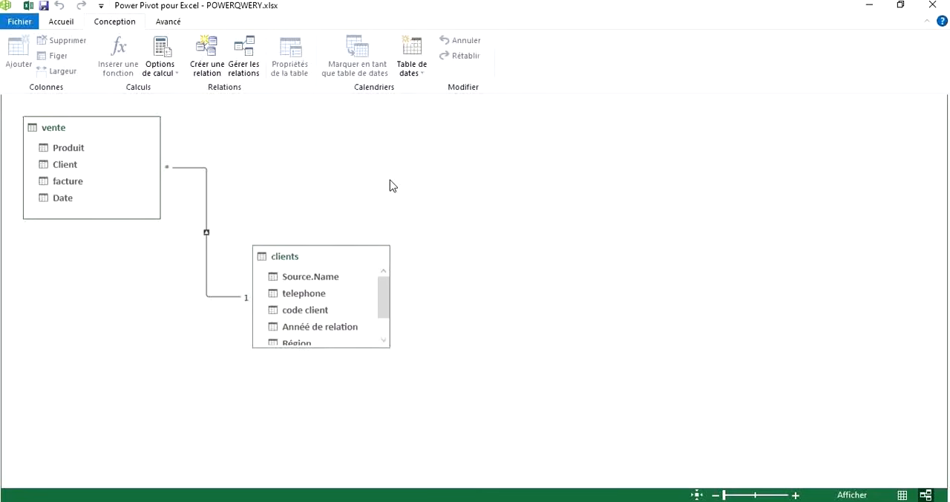
Create a PivotTable from the data model in a new worksheet of the POWERQWERY workbook.
left_click(60, 23)
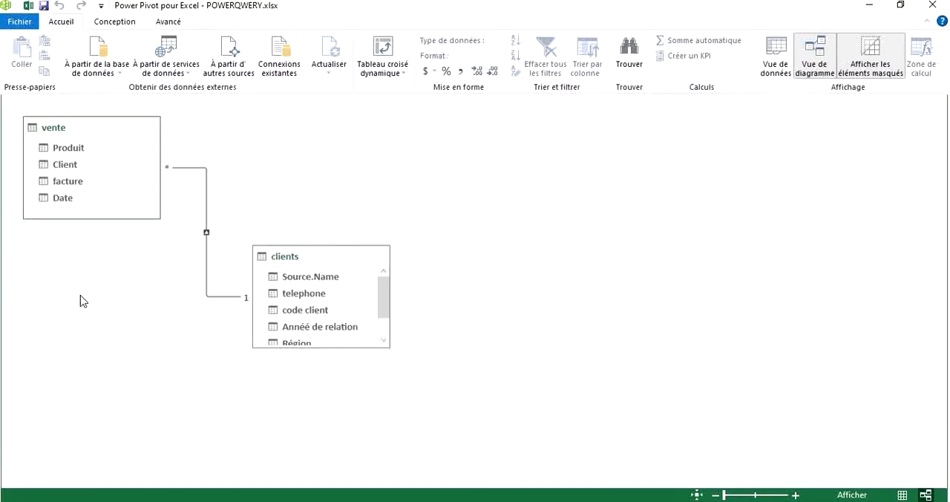
left_click(371, 58)
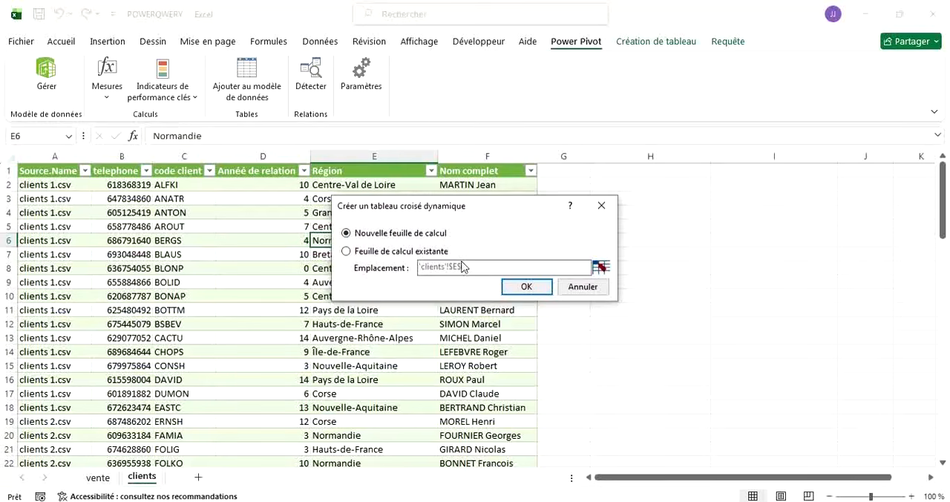
left_click(508, 287)
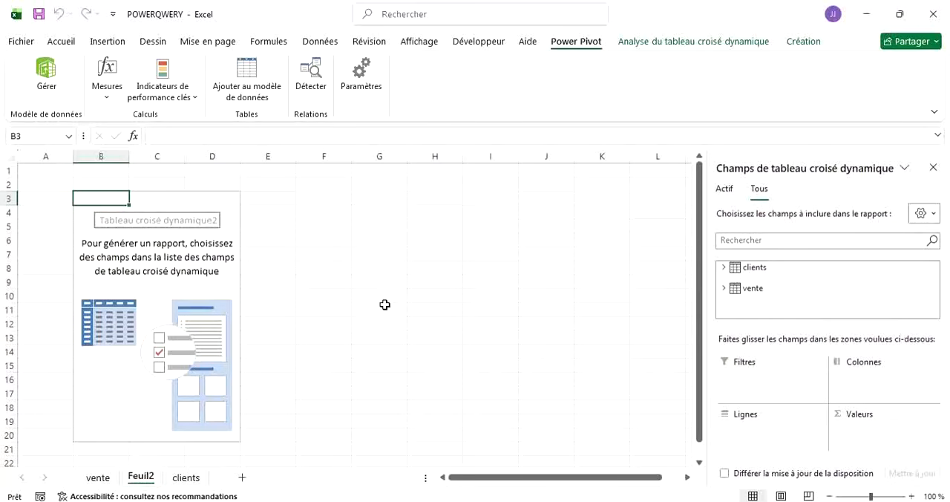
Check the clients and vente worksheets, and rename the PivotTable worksheet Feuil2 as TCD.
left_click(187, 479)
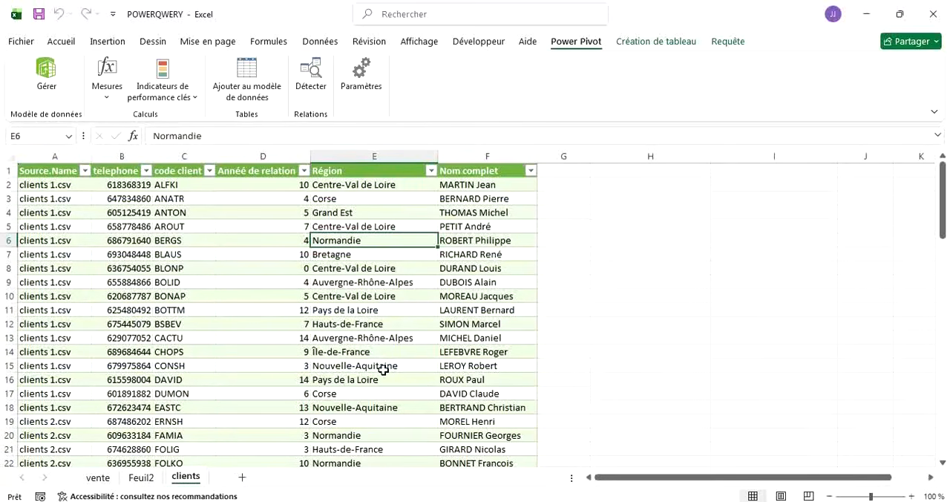
left_click(95, 477)
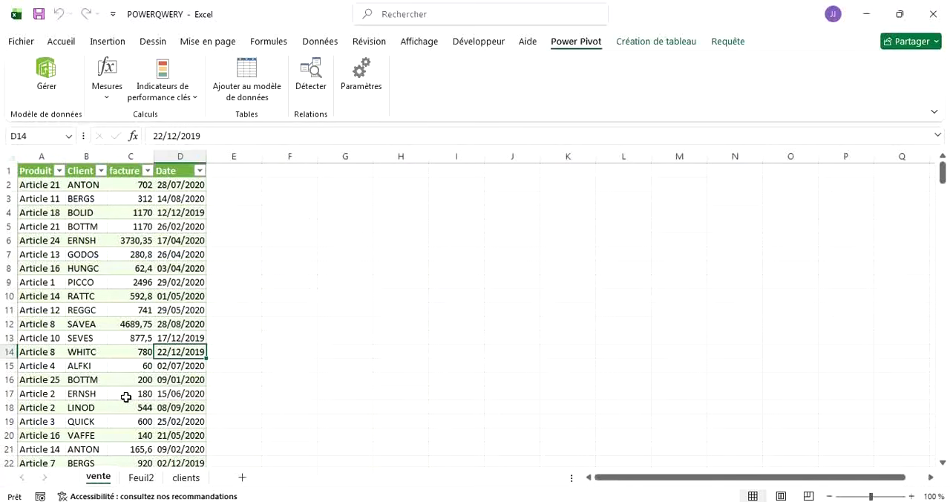
left_click(141, 477)
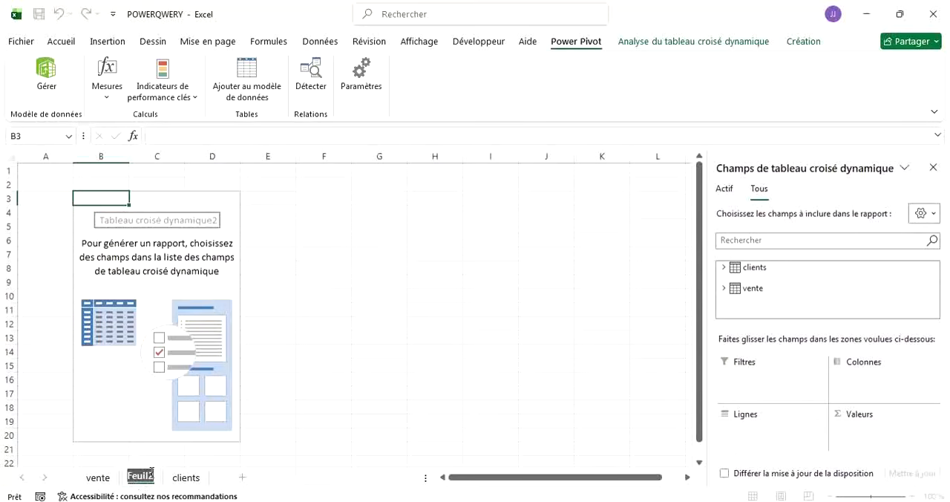
key("BackSpace")
type("TCD")
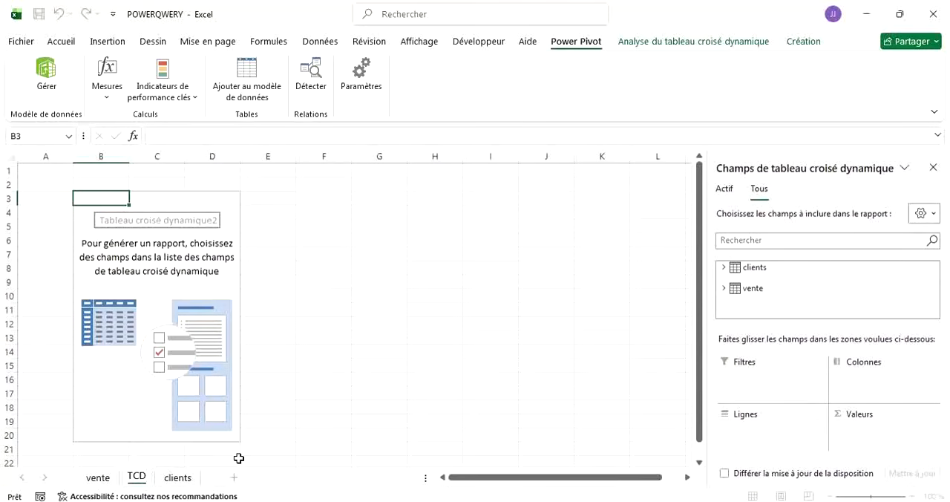
left_click(177, 477)
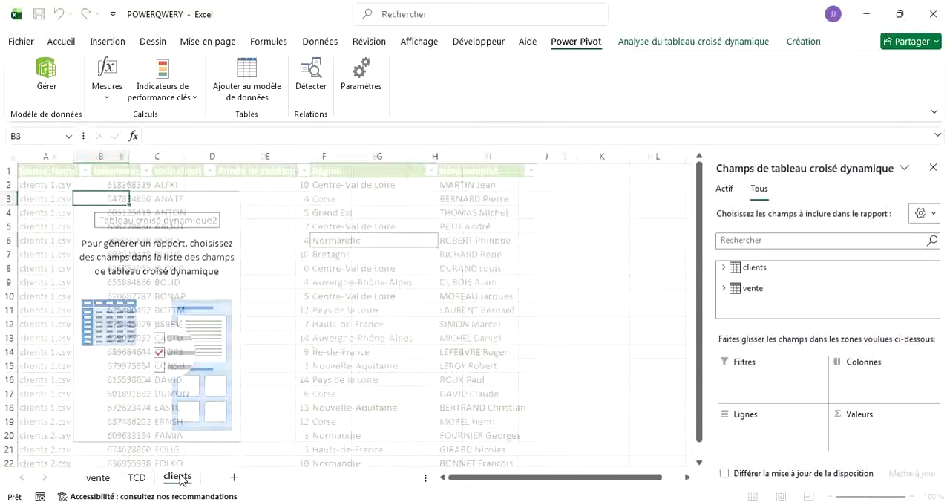
Set the TCD worksheet's tab colour to standard yellow.
left_click(135, 477)
right_click(133, 479)
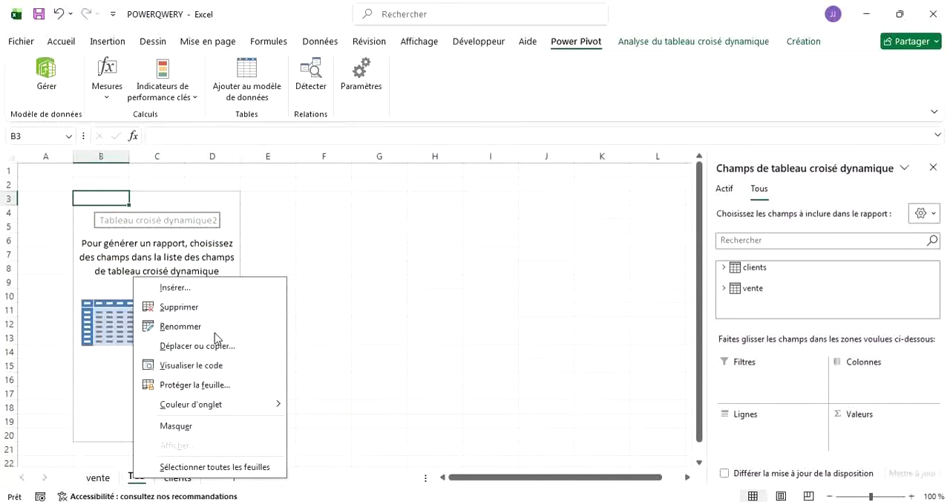
mouse_move(260, 403)
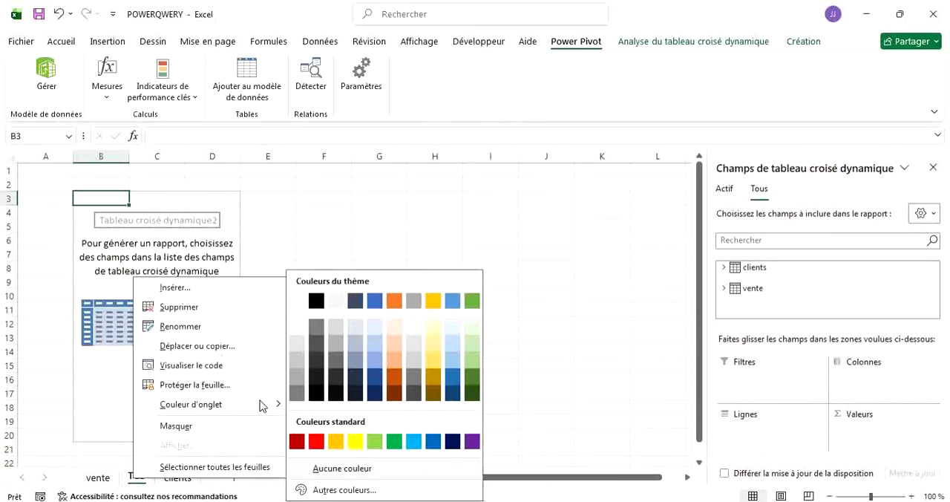
left_click(356, 442)
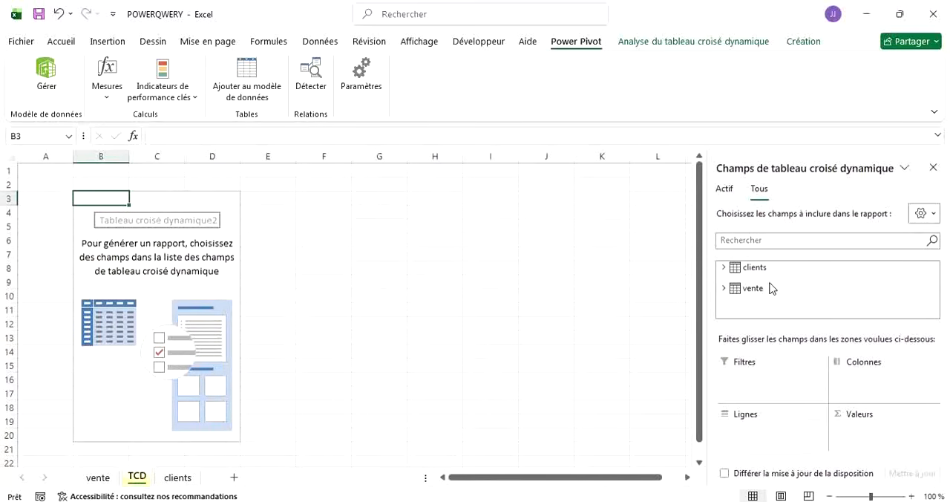
Expand the vente and clients tables in the PivotTable field list to show their fields.
left_click(725, 288)
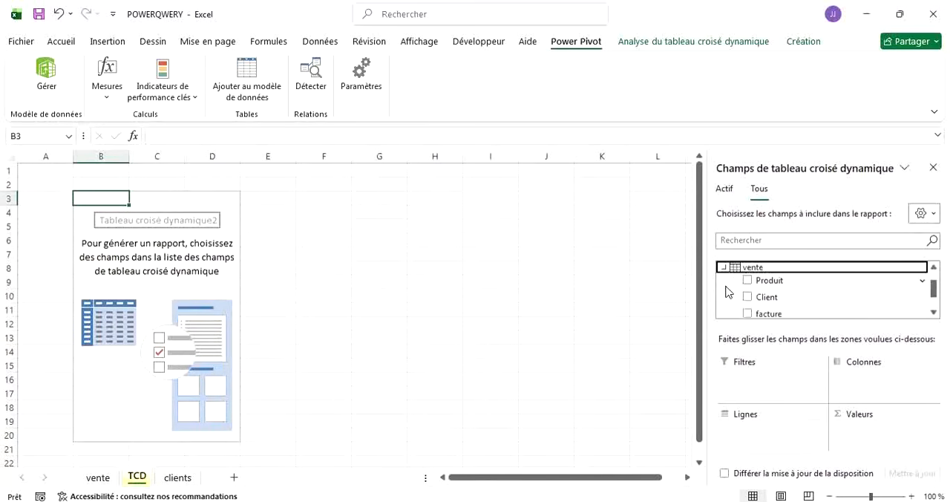
scroll(807, 291, "down", 1)
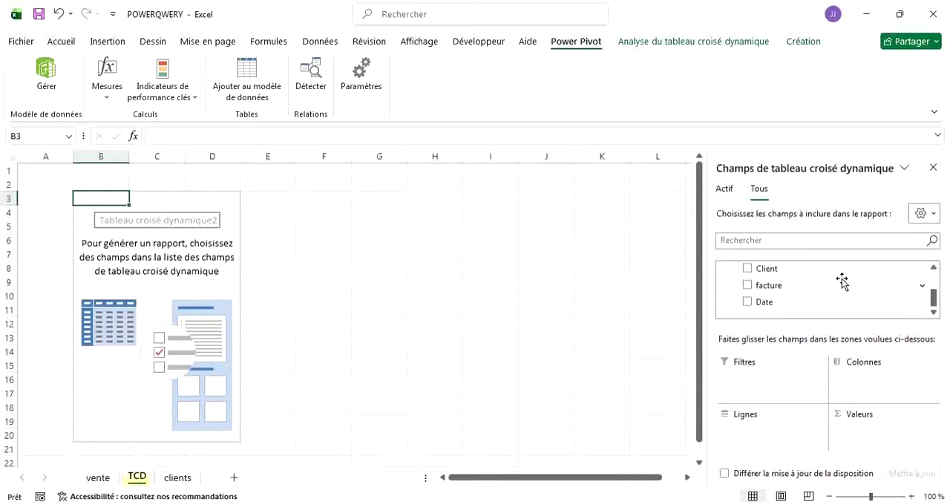
left_click(933, 268)
left_click(934, 269)
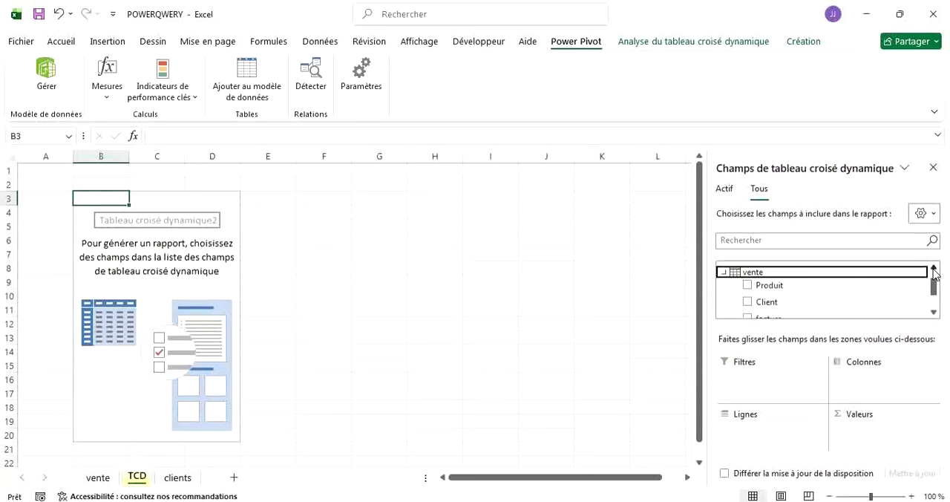
left_click(934, 270)
left_click(934, 269)
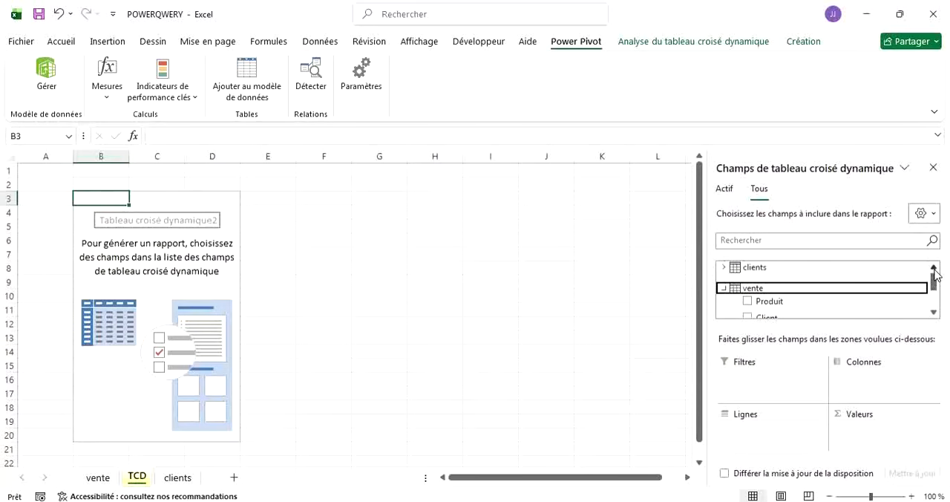
left_click(725, 269)
left_click(726, 269)
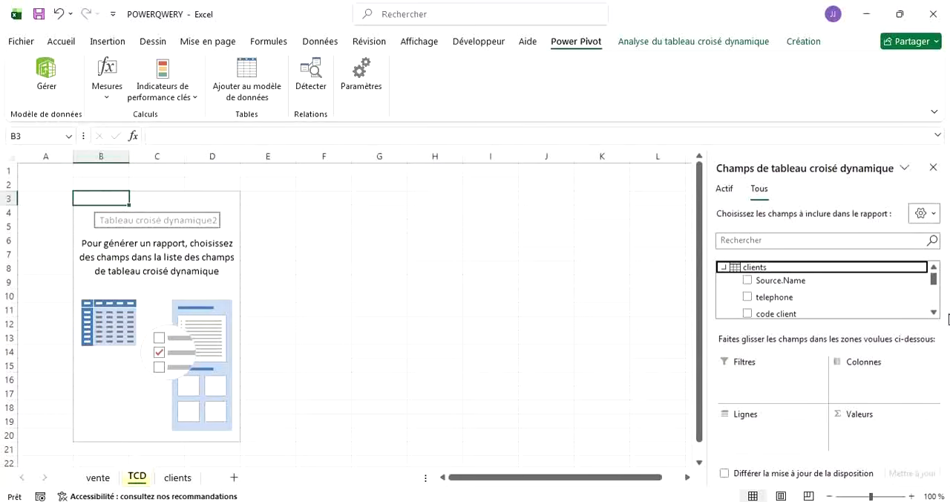
Add the Région field from the clients table to the PivotTable's rows.
left_click(934, 312)
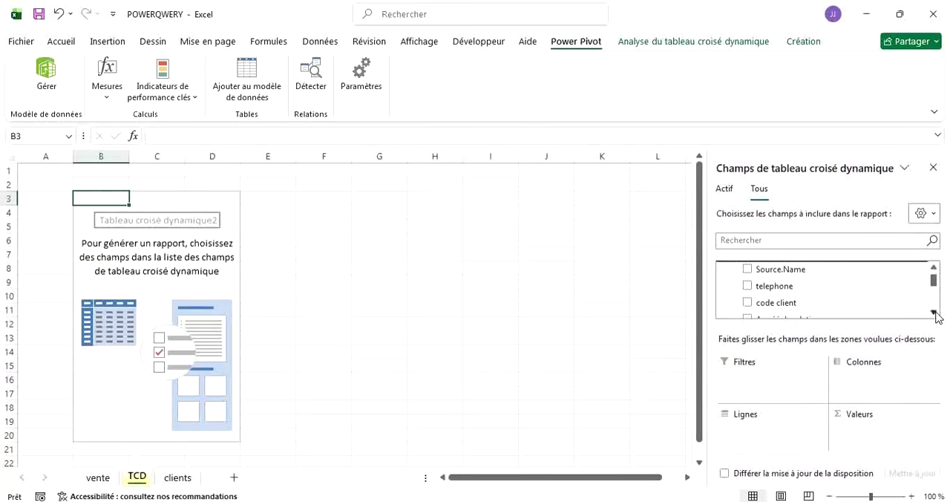
left_click(934, 312)
left_click(934, 313)
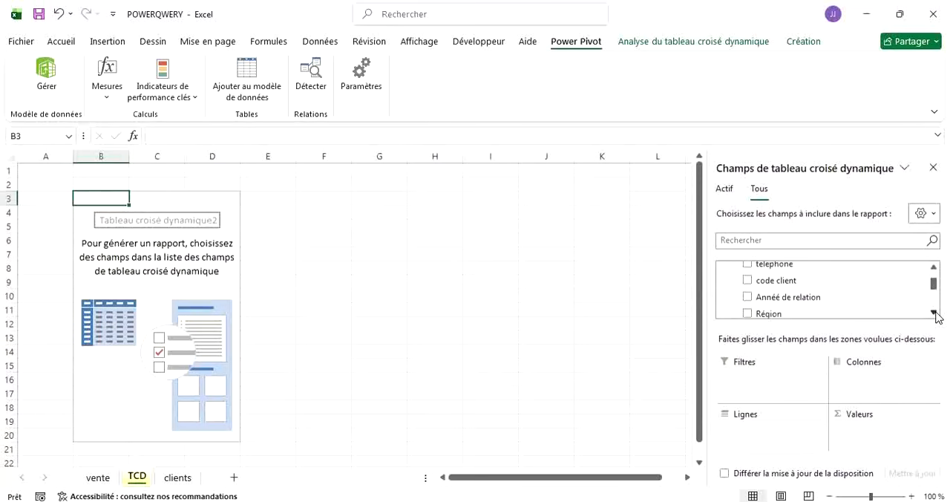
left_click(934, 312)
left_click(934, 312)
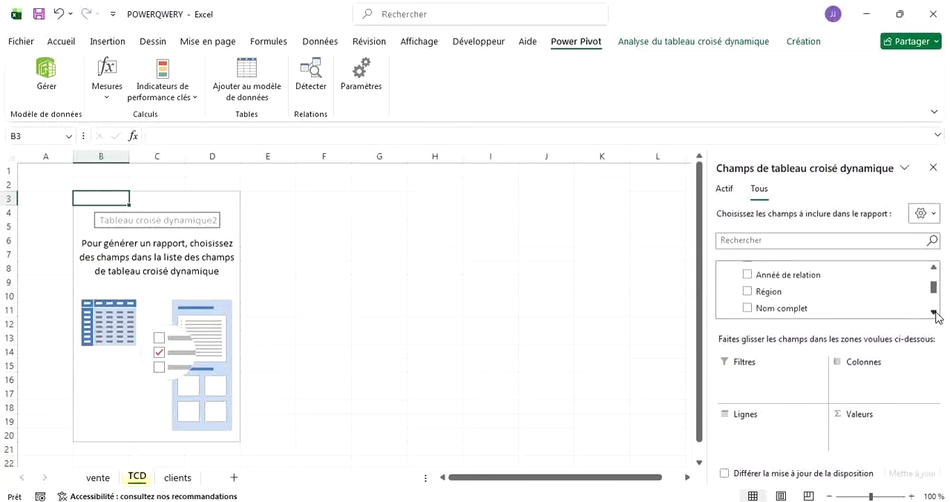
left_click(934, 313)
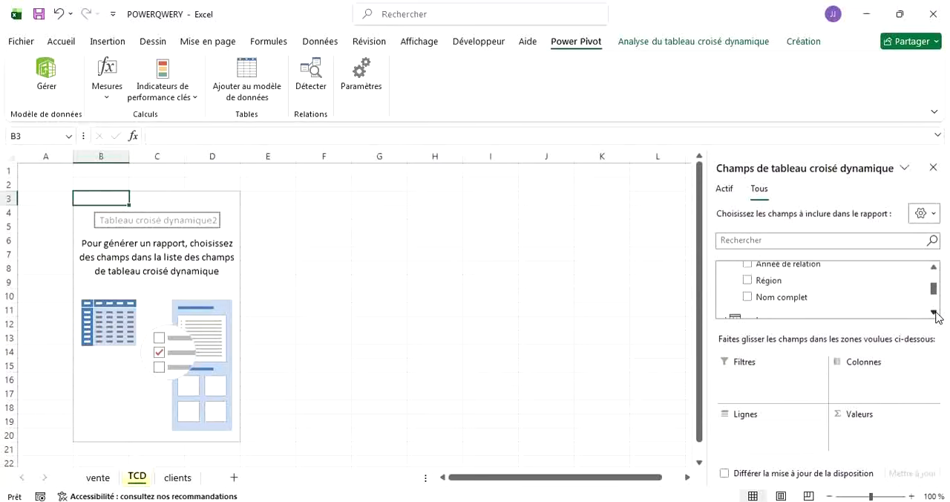
left_click(761, 282)
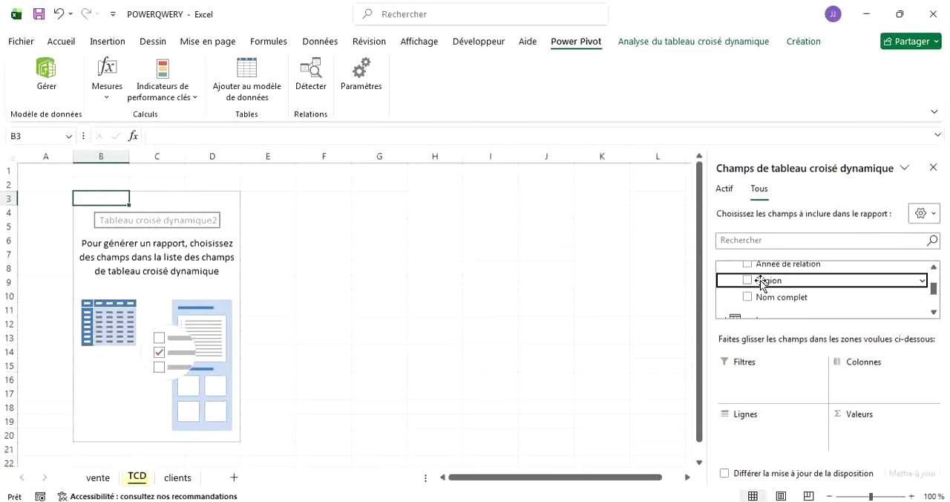
left_click_drag(761, 282, 761, 441)
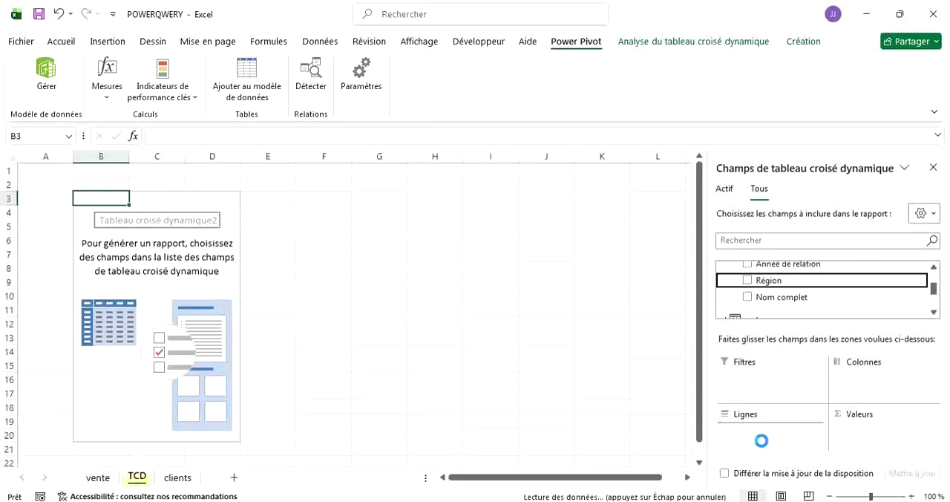
Add the facture field from the vente table to the PivotTable's values as a sum.
left_click(934, 312)
left_click(934, 312)
left_click(934, 313)
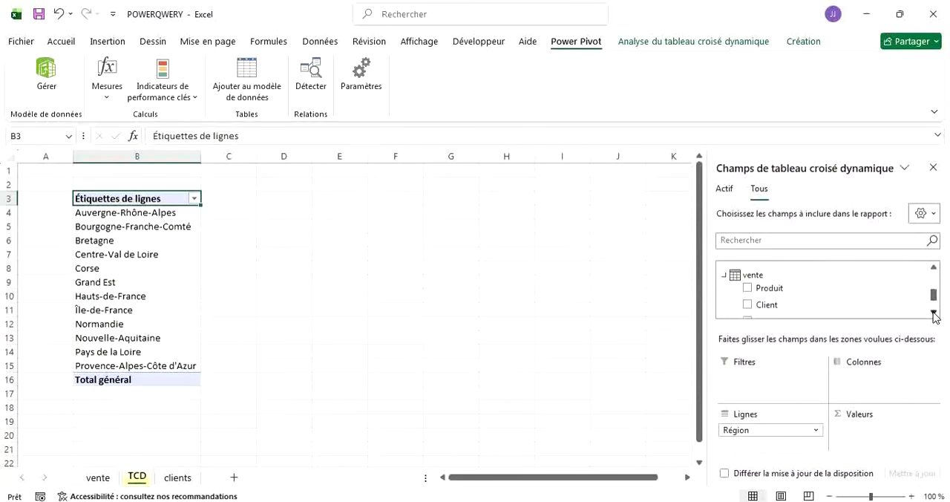
scroll(788, 291, "down", 1)
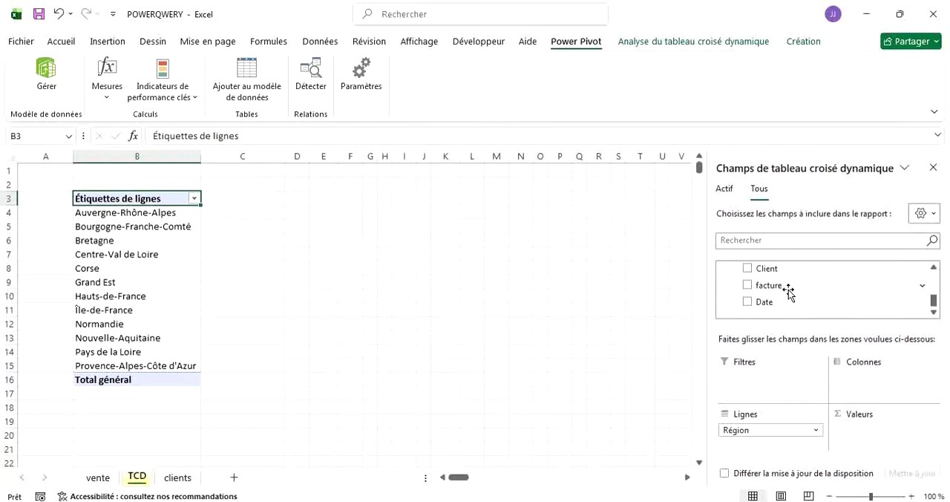
scroll(789, 291, "up", 1)
scroll(789, 291, "down", 1)
left_click(748, 286)
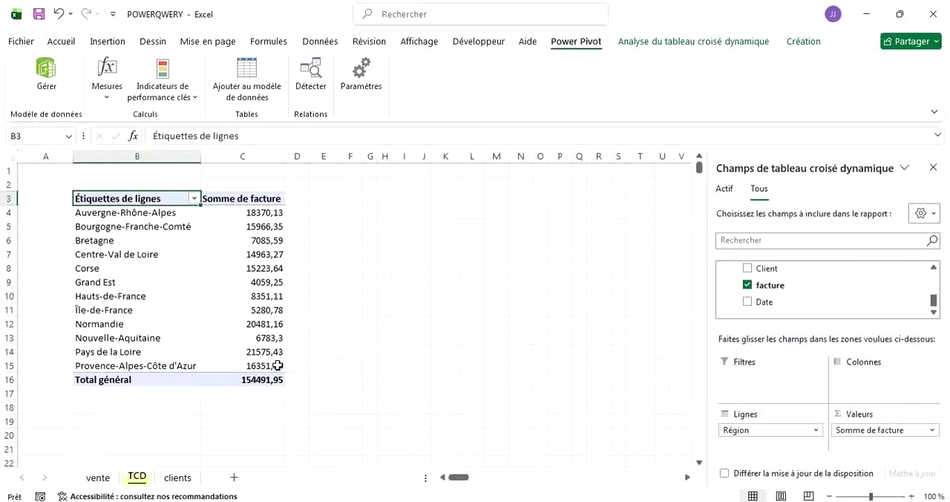
Start a PivotChart from the selected region rows and preview the stacked column, 100% stacked column, line, pie and bar types.
mouse_move(258, 357)
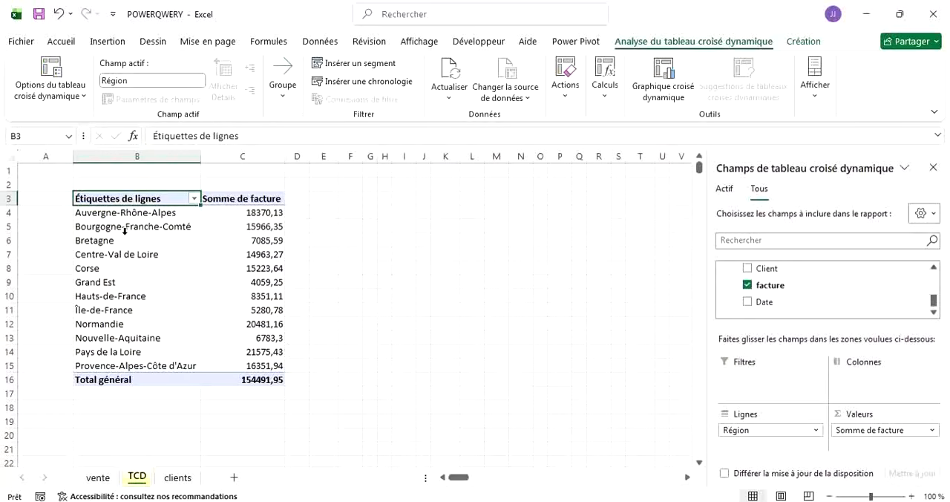
left_click(77, 213)
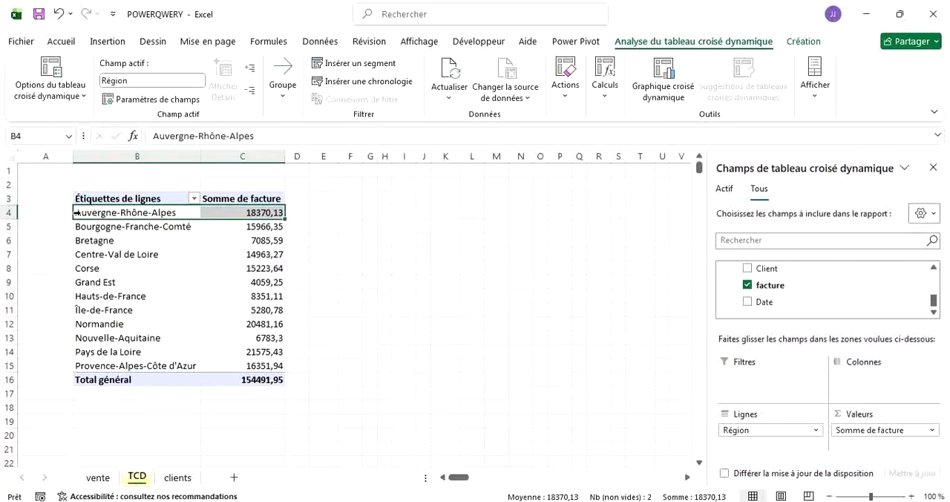
key("shift+Down")
key("shift+Down")
key("shift+Down")
key("shift+Down")
key("shift+Down")
key("shift+Down")
key("shift+Down")
key("shift+Down")
key("shift+Down")
key("shift+Down")
key("shift+Down")
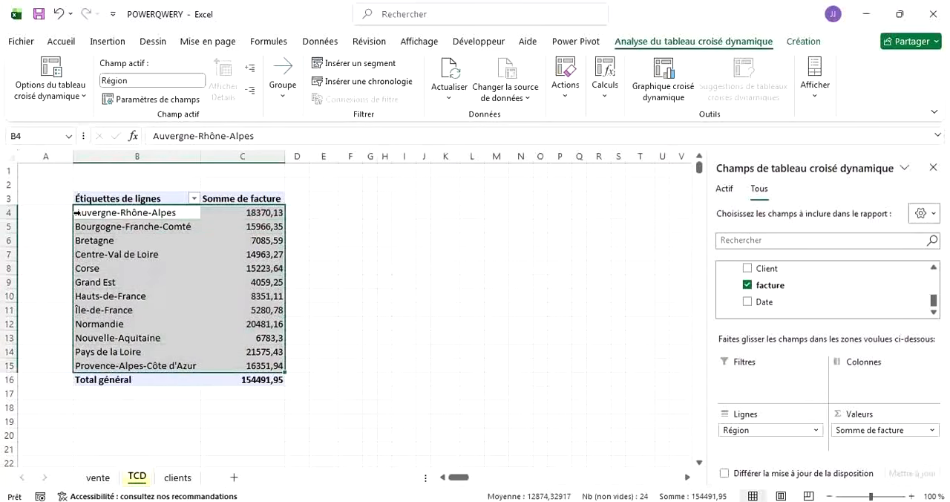
left_click(670, 72)
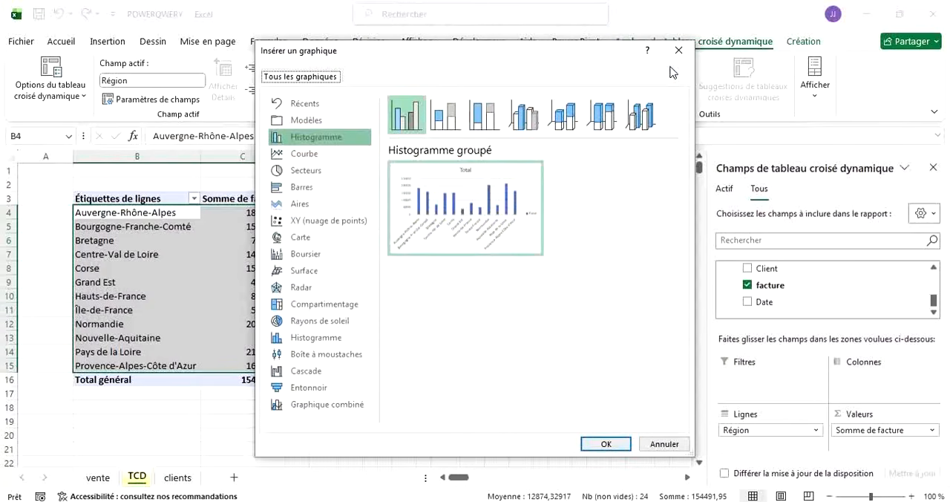
left_click(444, 118)
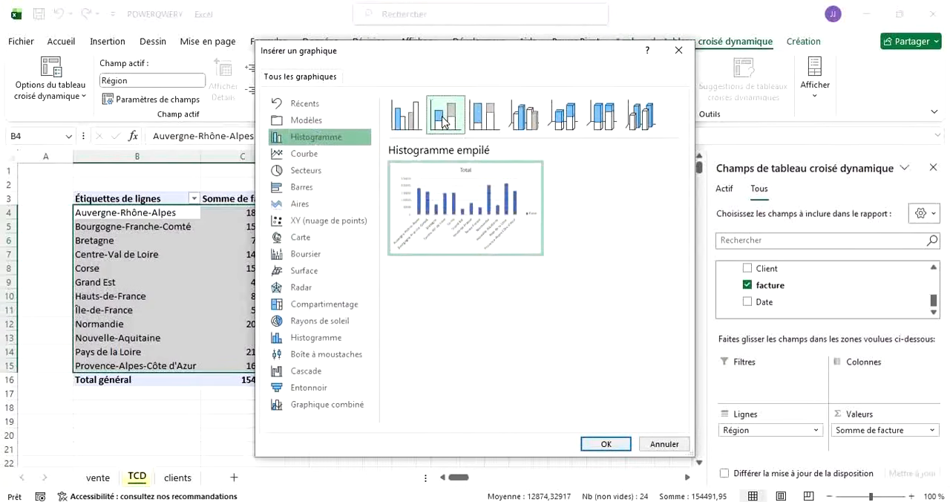
left_click(481, 120)
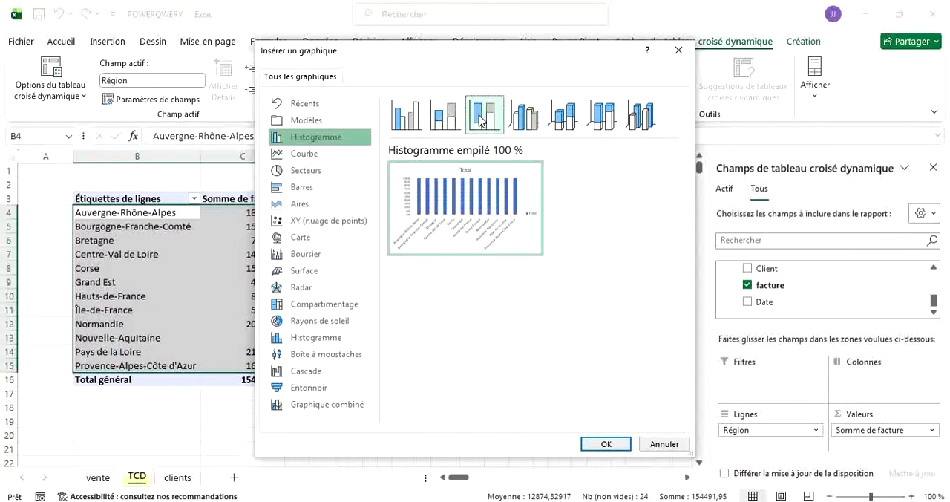
left_click(333, 153)
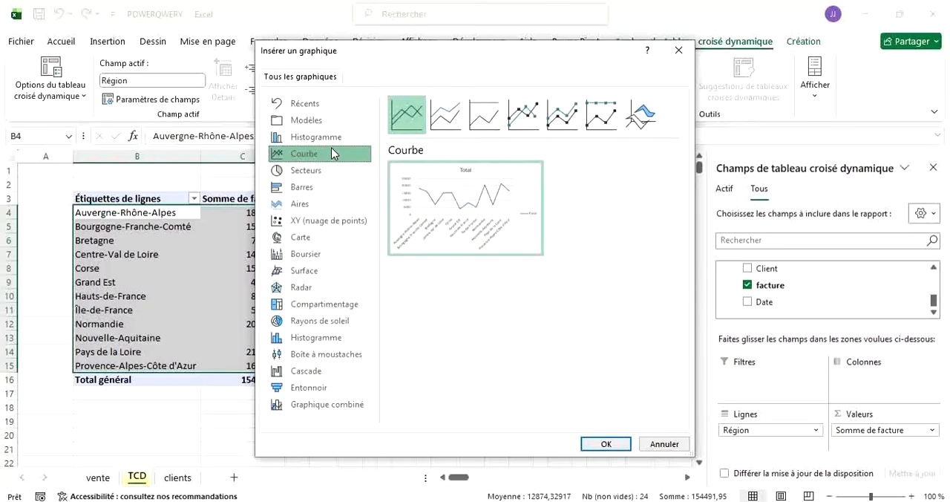
left_click(314, 171)
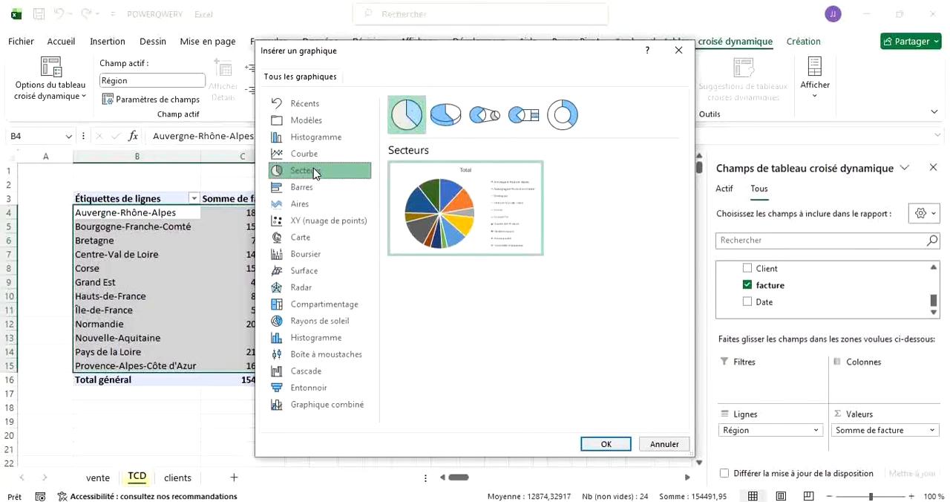
left_click(299, 190)
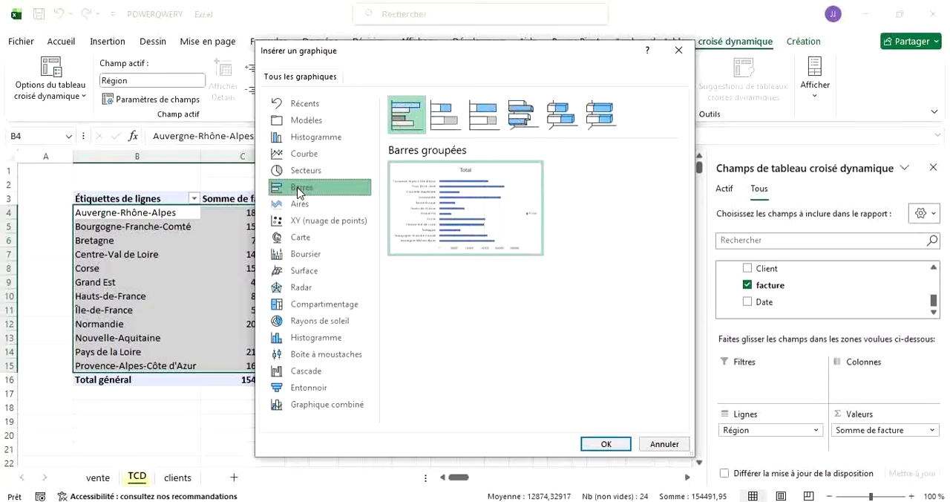
Insert the PivotChart as a clustered column chart (Histogramme groupé) and enlarge it to about 8.8 cm high by 15.9 cm wide.
left_click(317, 140)
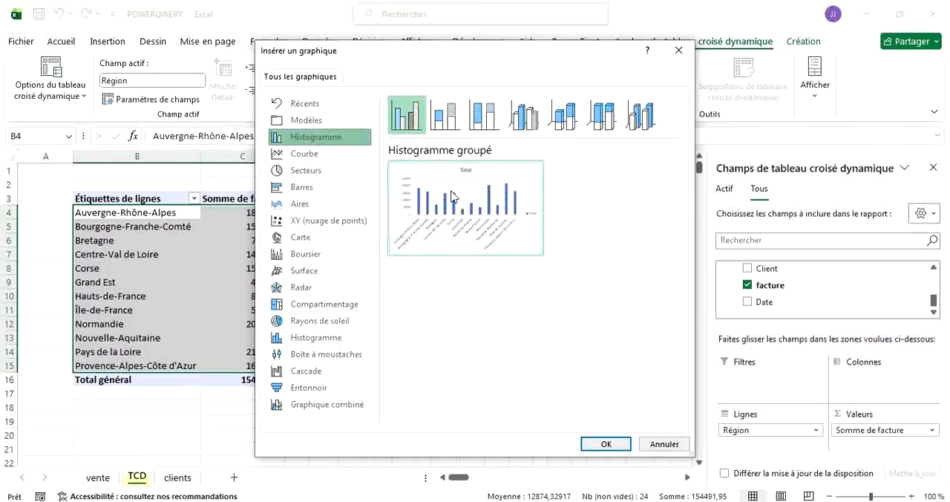
mouse_move(460, 206)
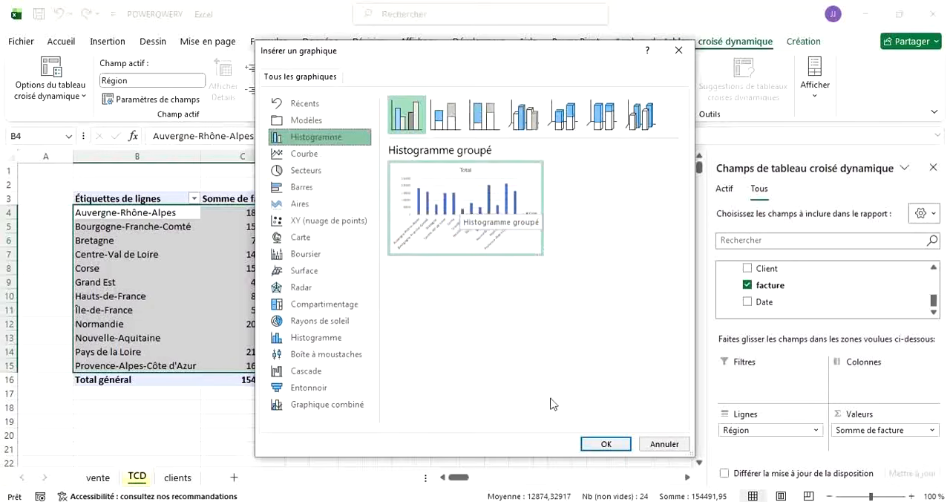
left_click(600, 445)
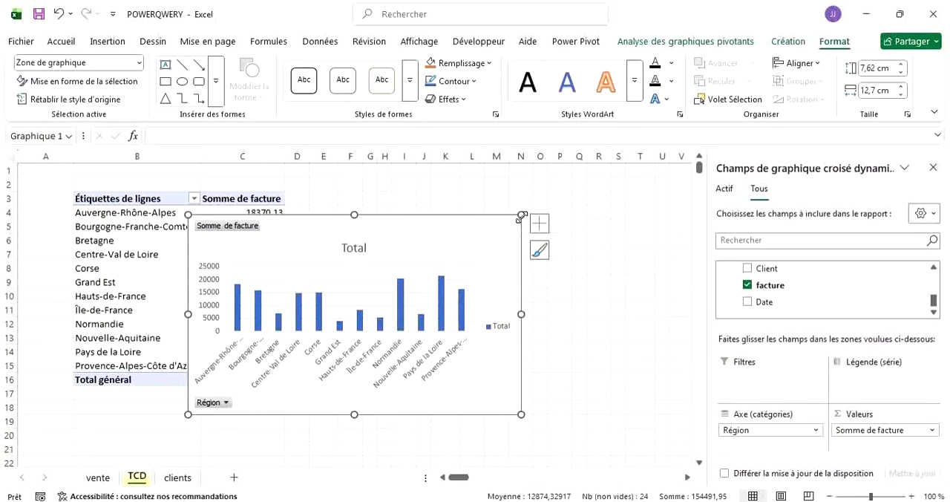
left_click_drag(522, 216, 605, 186)
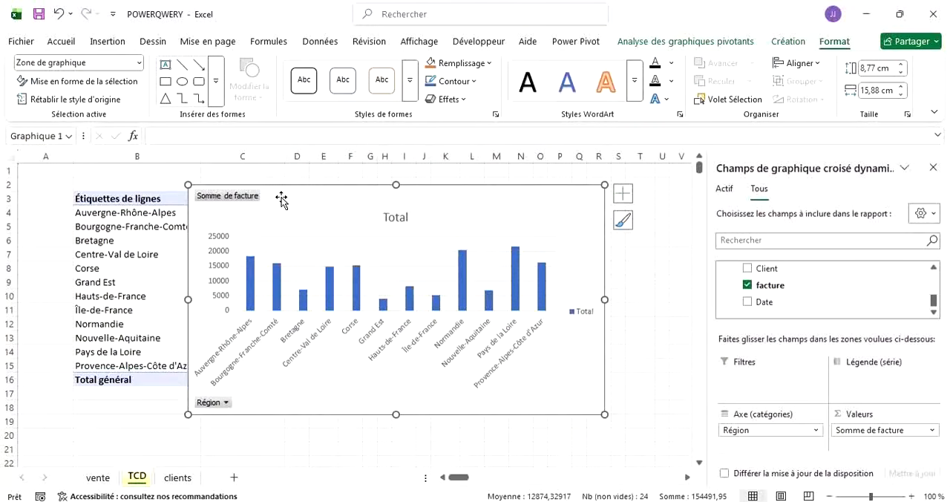
Move the PivotChart beside the PivotTable so that it starts at column D and leaves the invoice sums uncovered.
mouse_move(286, 201)
left_mouse_down()
mouse_move(323, 211)
mouse_move(416, 203)
mouse_move(384, 198)
left_mouse_up()
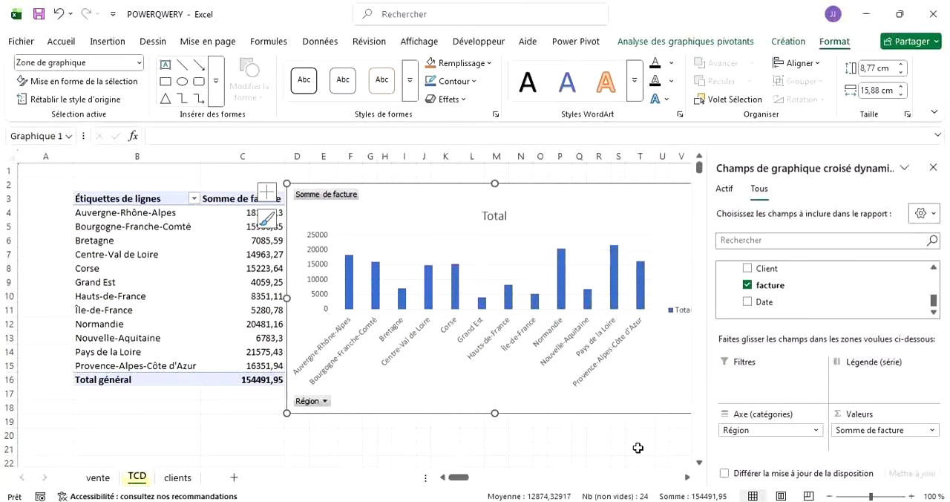
left_click(687, 478)
left_click(687, 477)
left_click(688, 478)
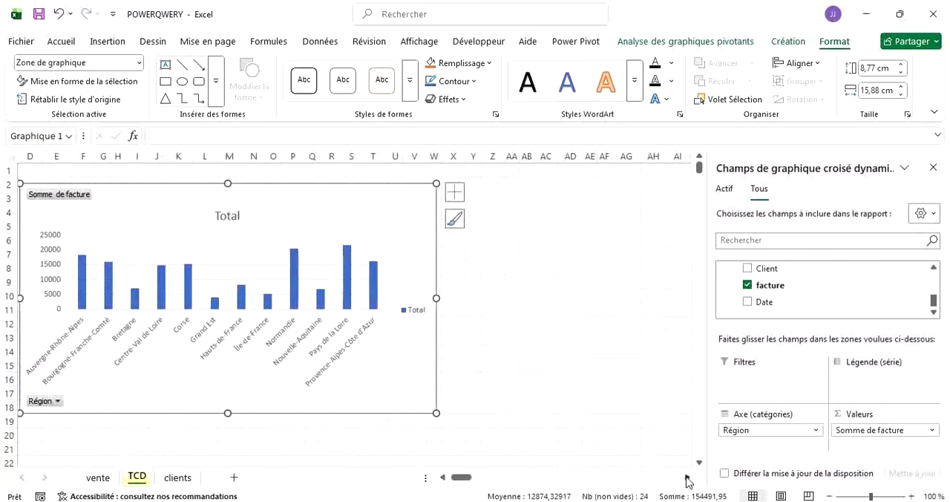
Preview a data table on the PivotChart, then apply the light blue chart style with wide columns (Style 15).
left_click(459, 197)
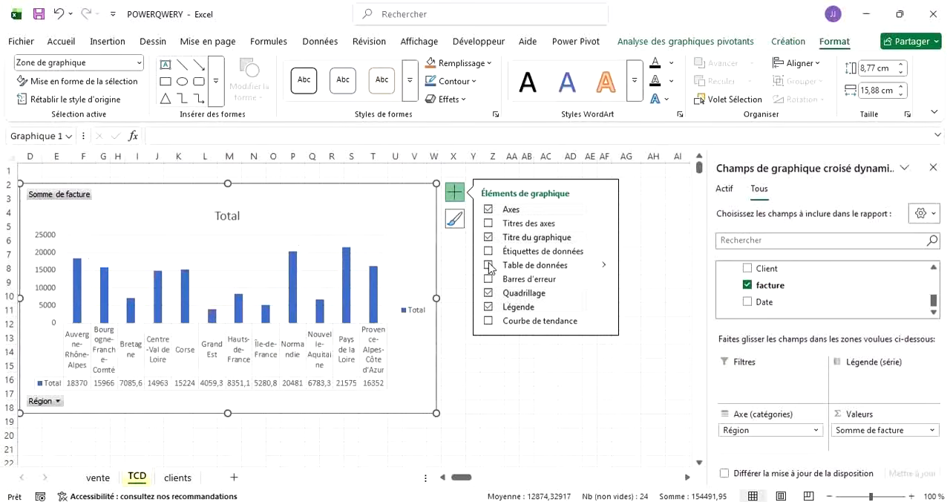
left_click(454, 218)
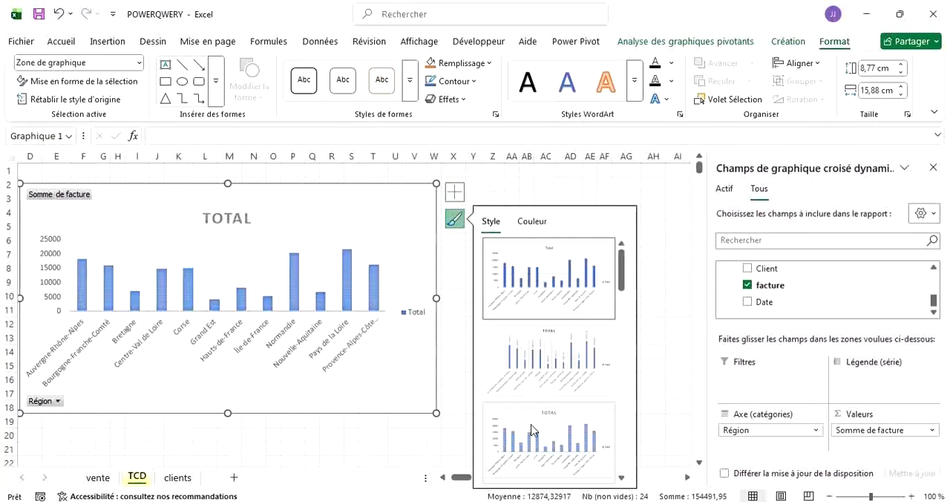
scroll(531, 429, "down", 5)
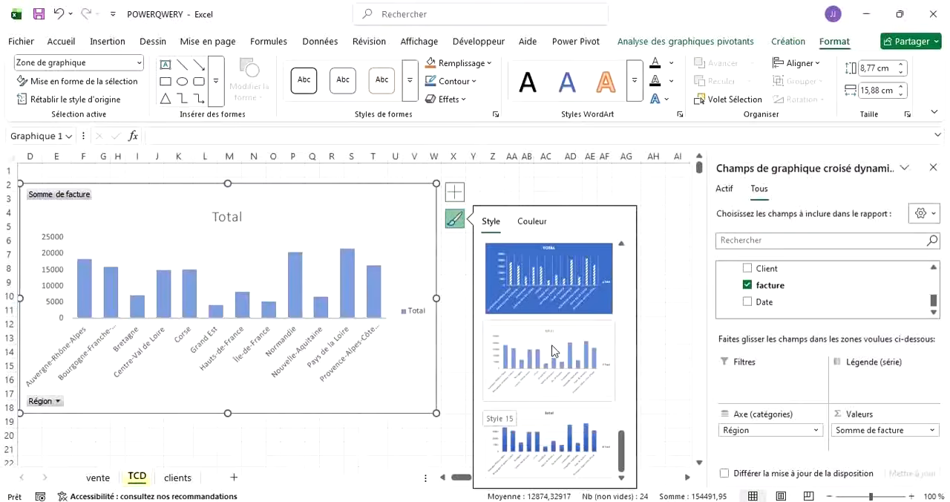
left_click(552, 346)
Replace the PivotChart's title with "FACTURE PAR REGION".
left_click(444, 478)
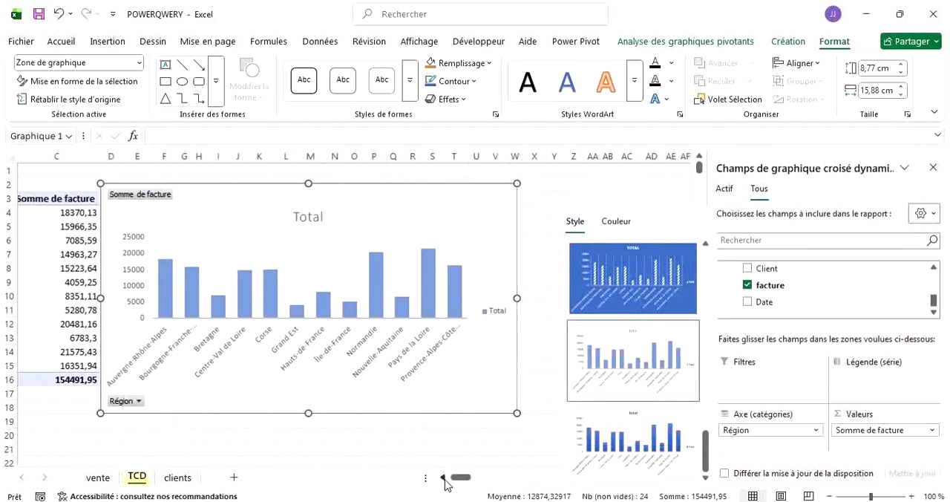
left_click(444, 478)
left_click(444, 478)
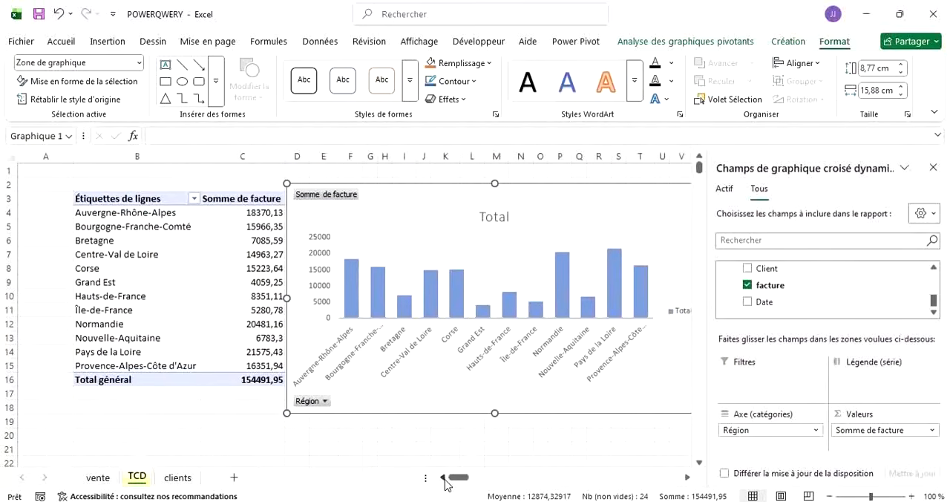
left_click(493, 217)
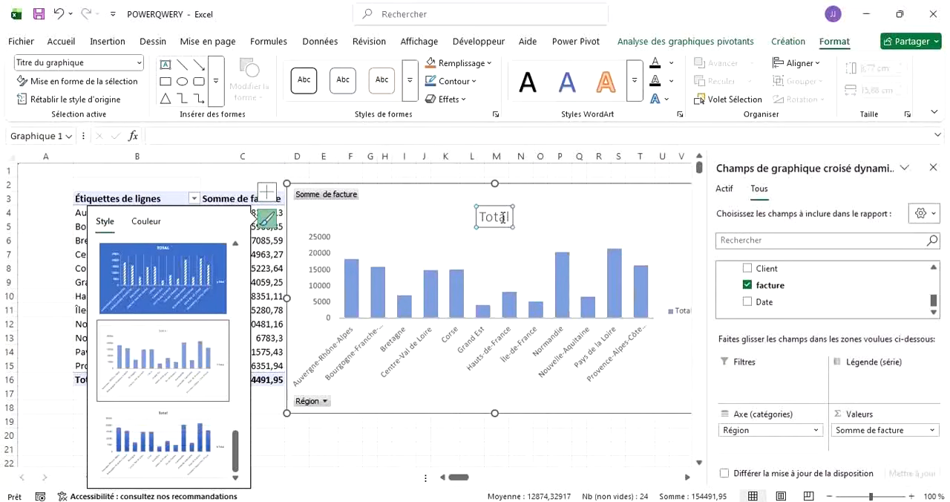
left_click(503, 218)
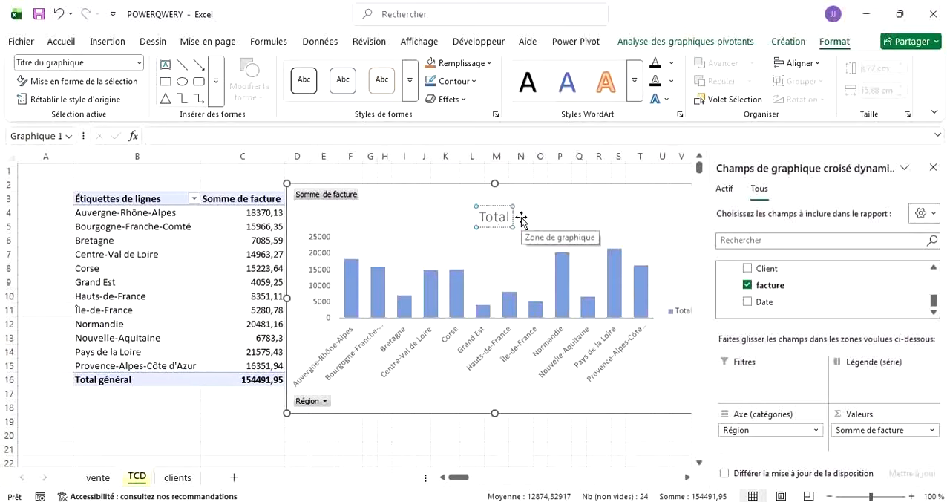
type("a")
key("BackSpace")
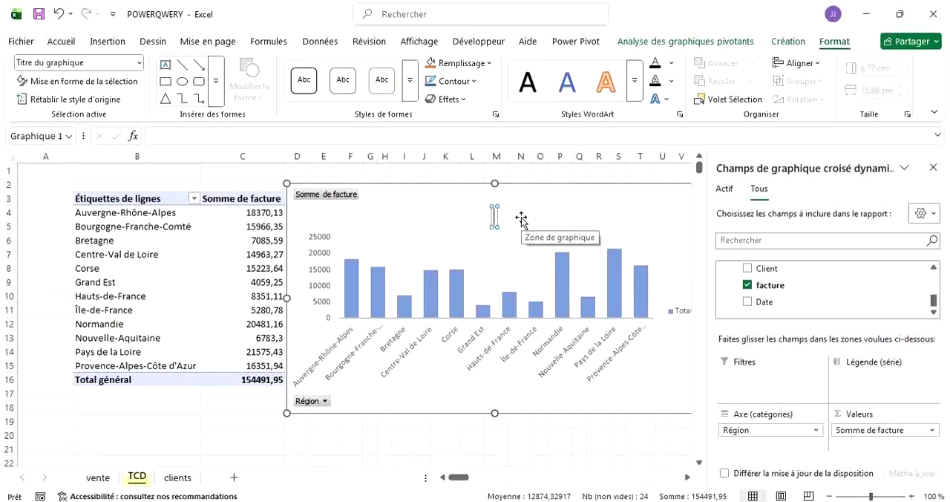
type("FACTU")
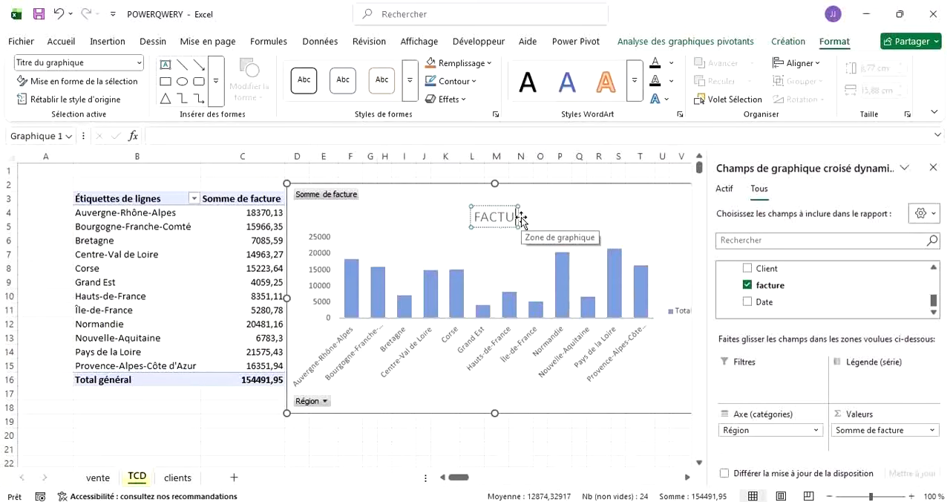
type("RE PAR RE")
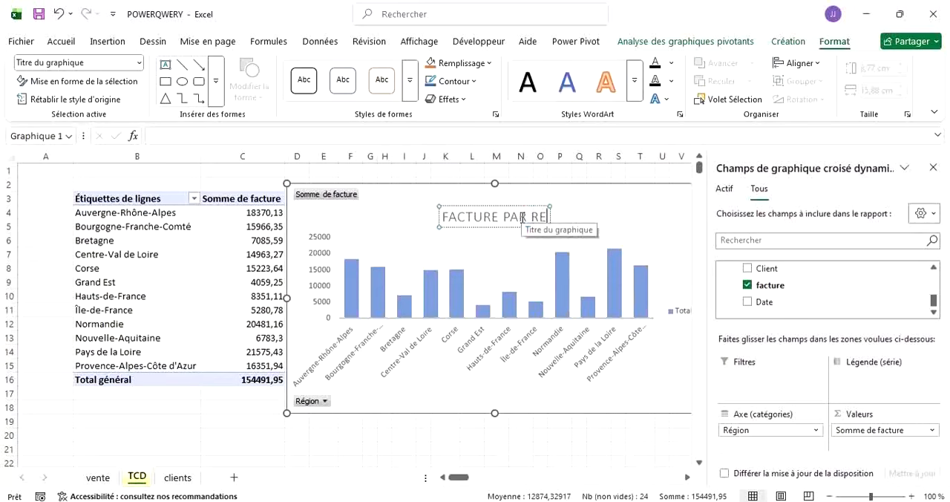
type("GION")
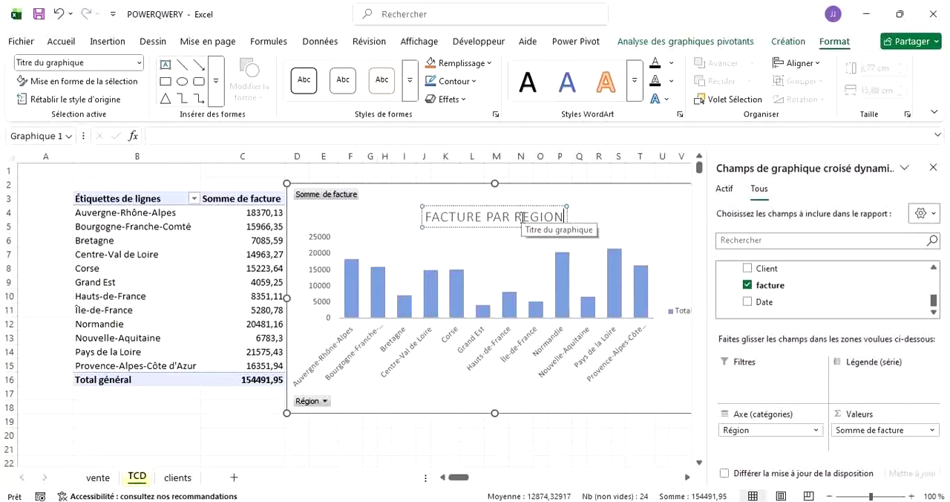
Make the whole chart title text bold.
key("ctrl+a")
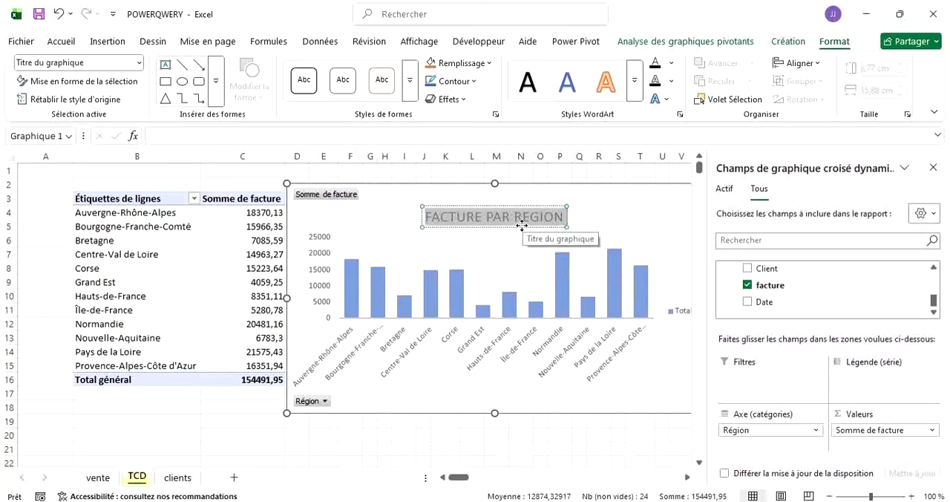
key("ctrl+g")
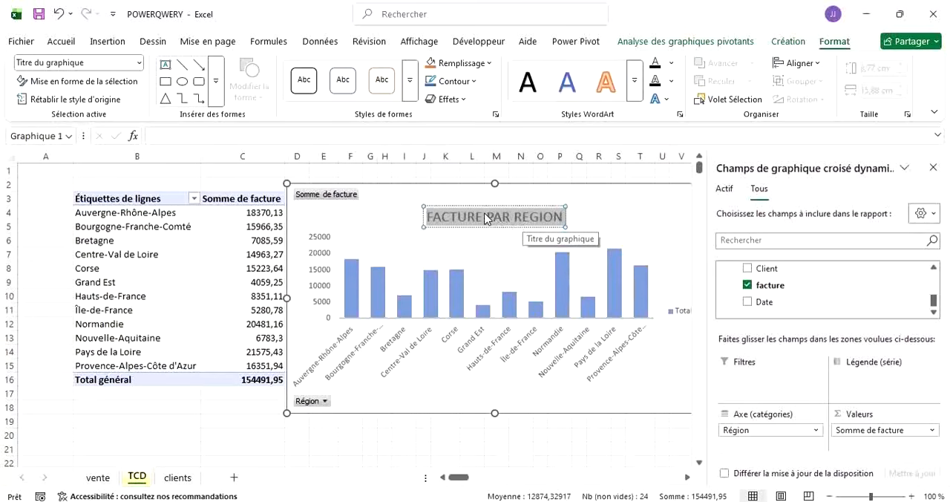
left_click(486, 218)
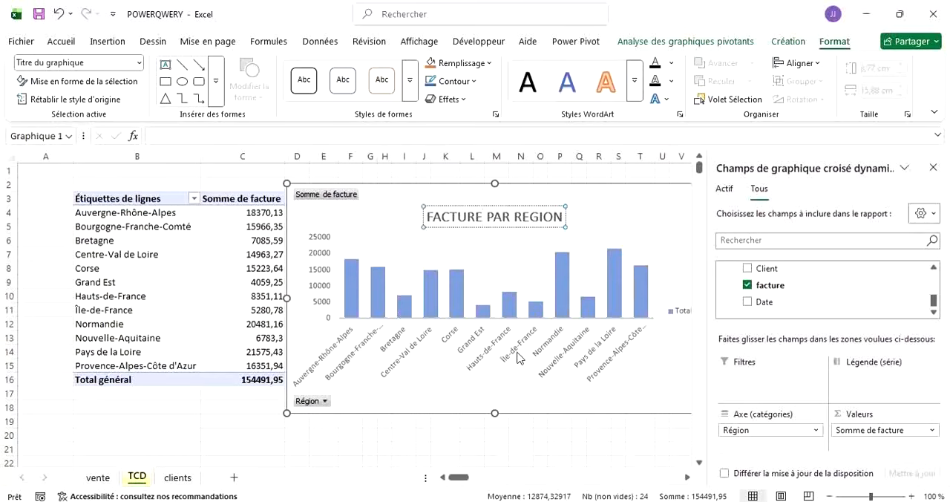
Add axis titles (Titres des axes) to the PivotChart.
scroll(517, 357, "right", 1)
scroll(517, 357, "right", 1)
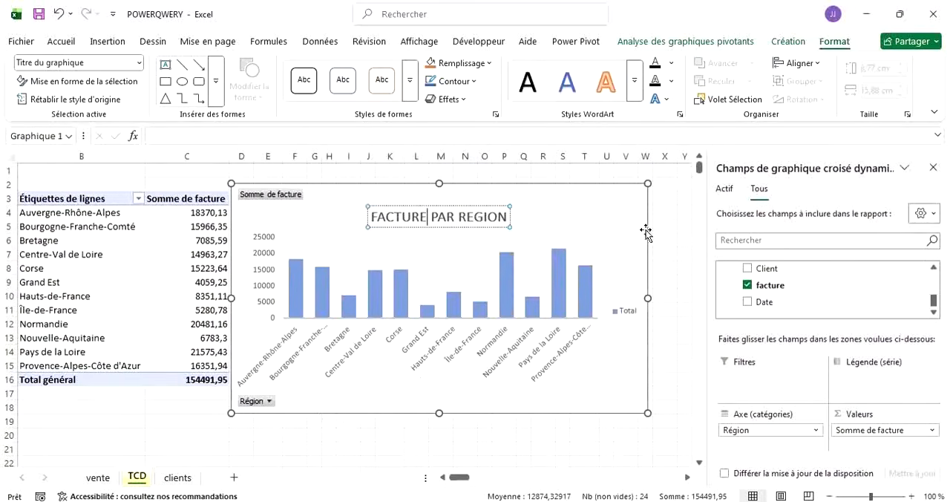
left_click_drag(459, 478, 459, 483)
left_click(632, 204)
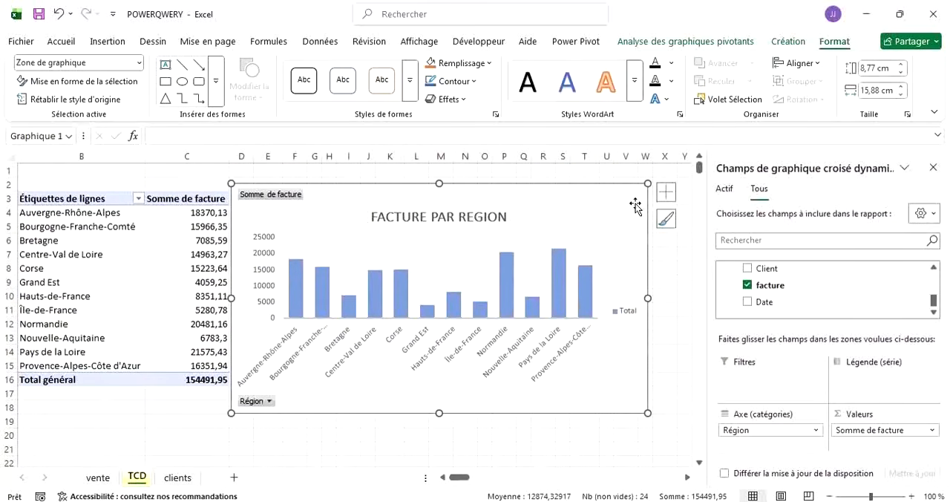
left_click(665, 195)
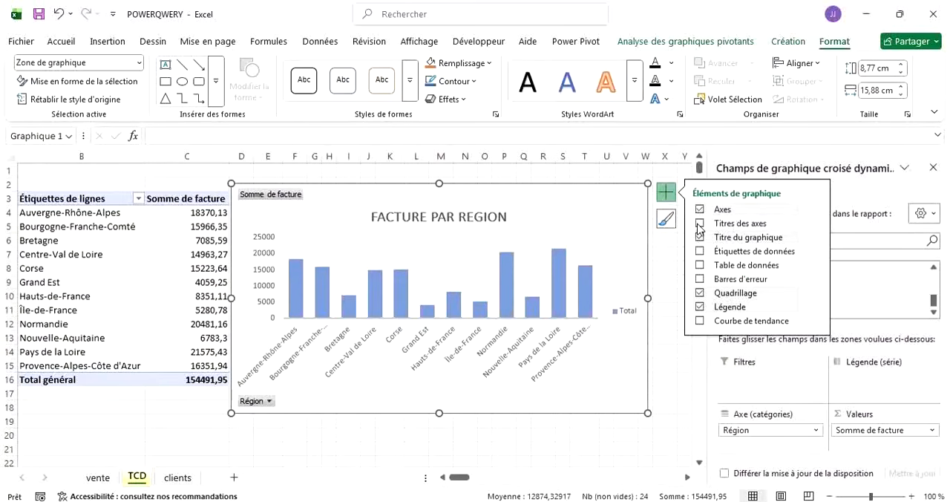
left_click(698, 224)
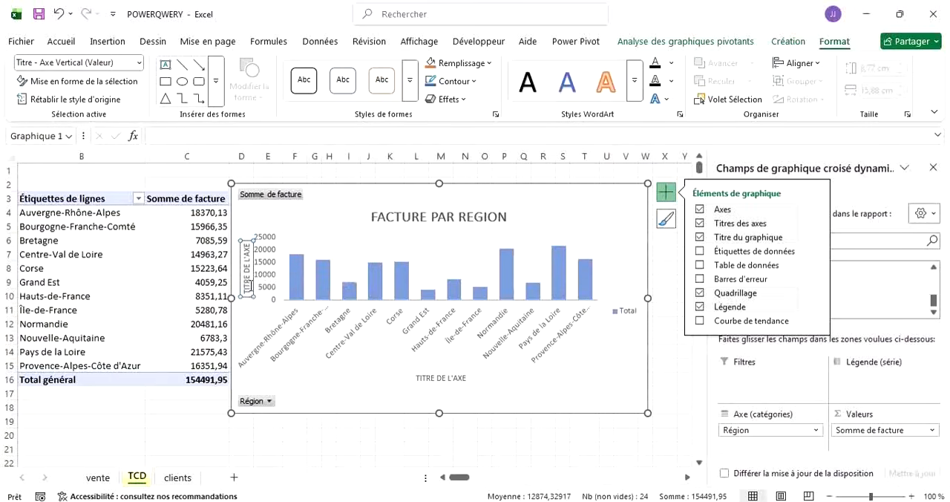
Replace the vertical axis title's placeholder text with "FACTURE".
left_click(246, 286)
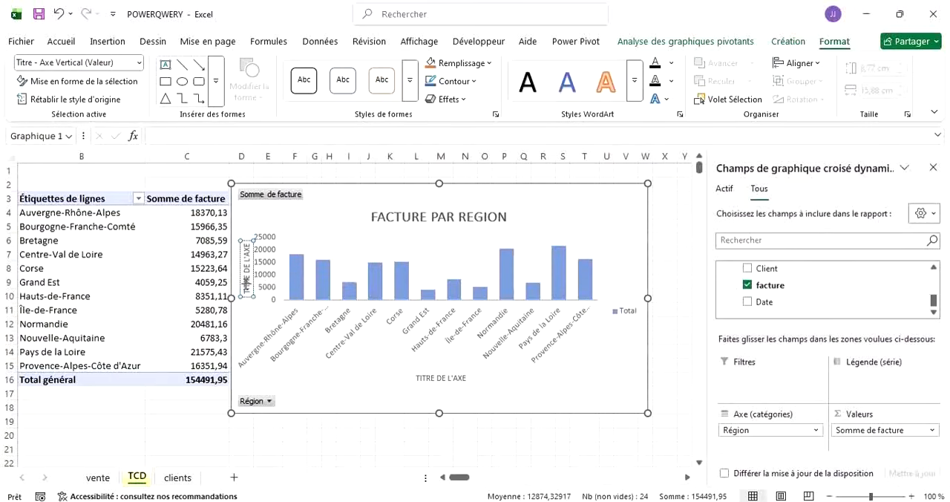
key("BackSpace")
key("BackSpace")
key("BackSpace")
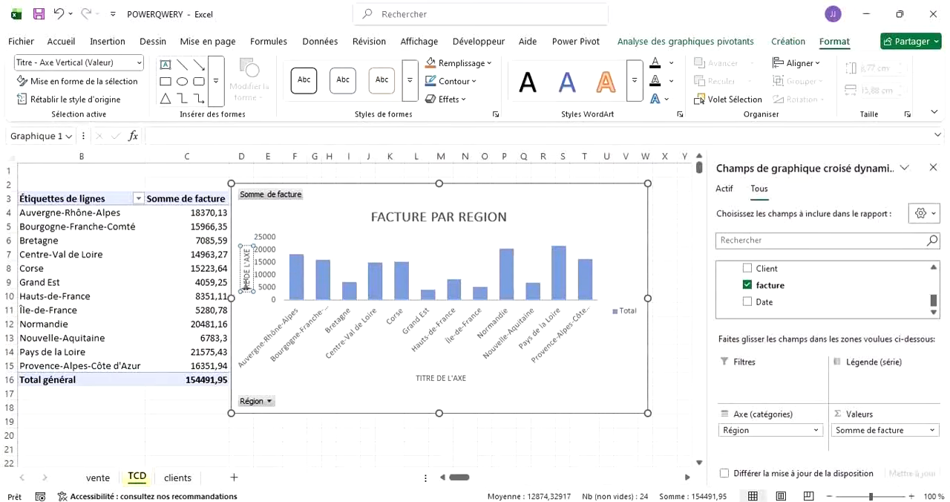
key("BackSpace")
key("BackSpace")
key("BackSpace")
key("BackSpace")
key("BackSpace")
key("BackSpace")
key("BackSpace")
key("BackSpace")
key("BackSpace")
key("BackSpace")
key("BackSpace")
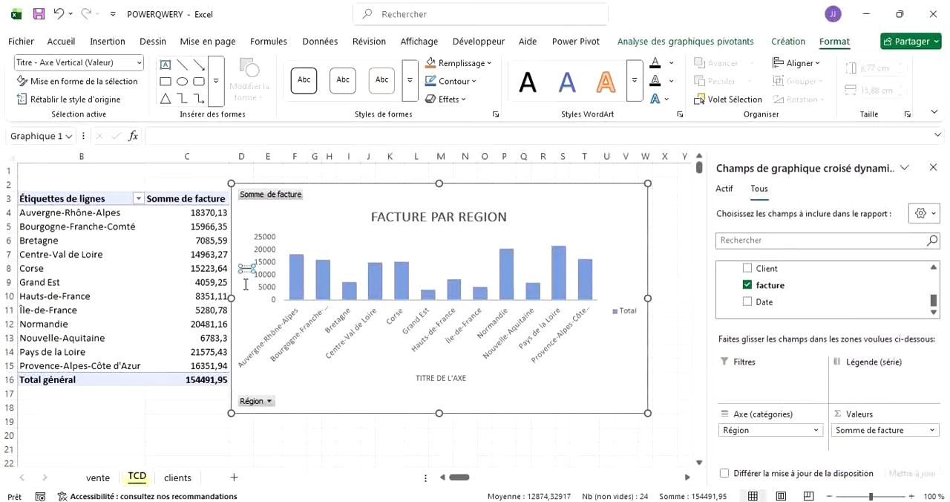
type("FACTURE")
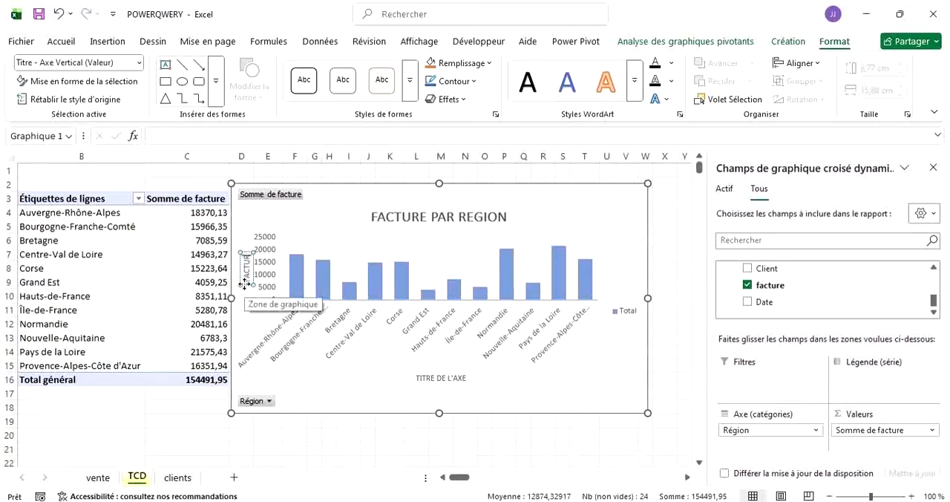
Replace the horizontal axis title's placeholder text with "REGION".
left_click(444, 378)
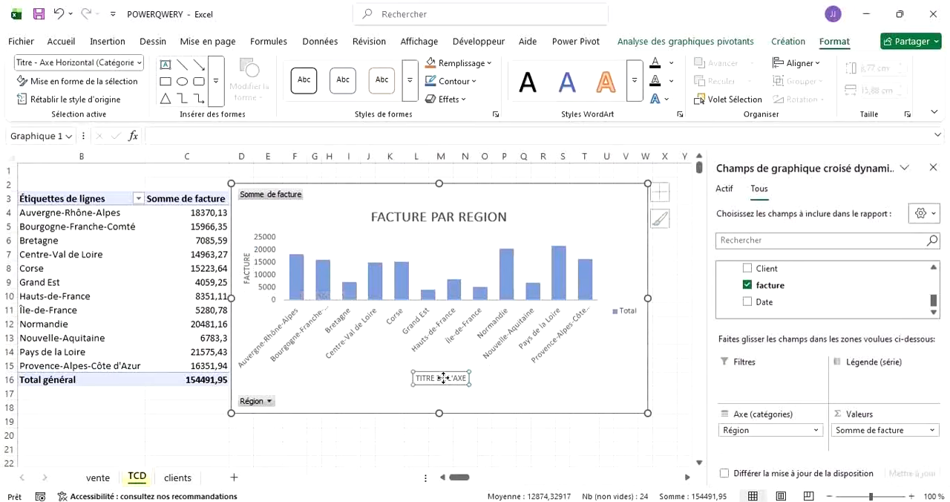
left_click(444, 379)
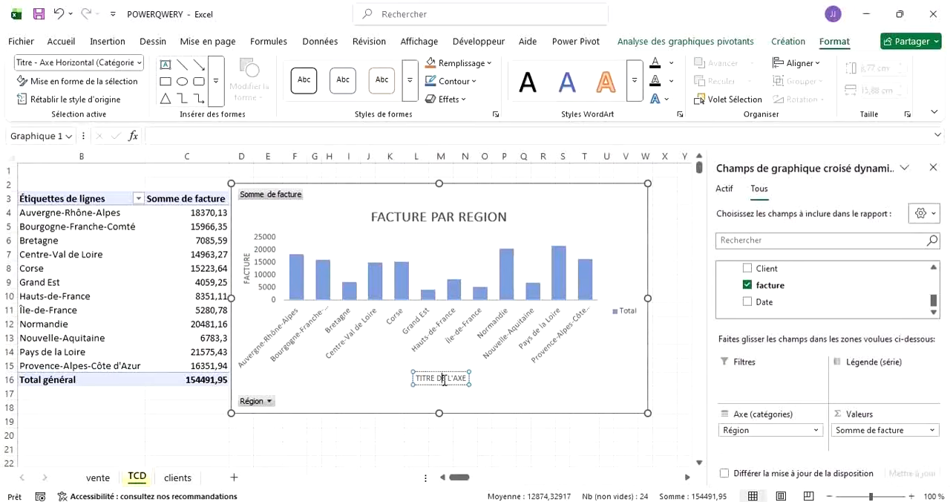
triple_click(444, 380)
type("RE")
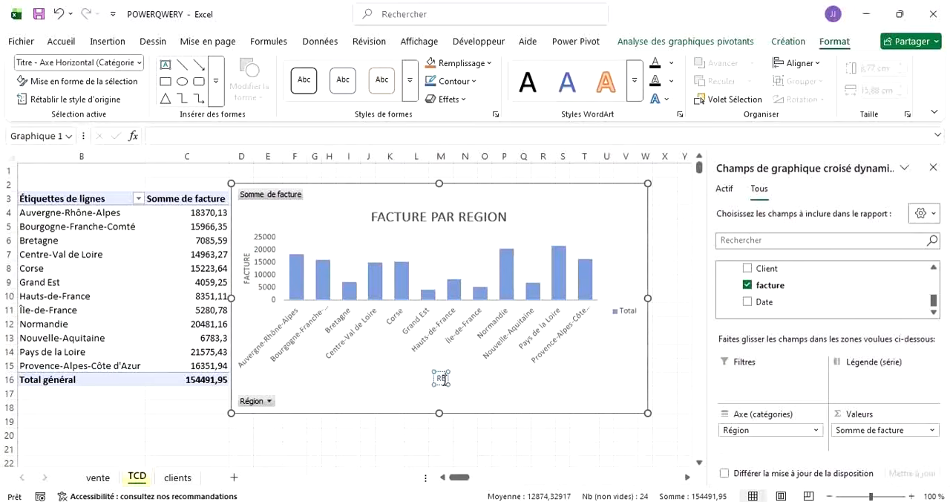
type("GION")
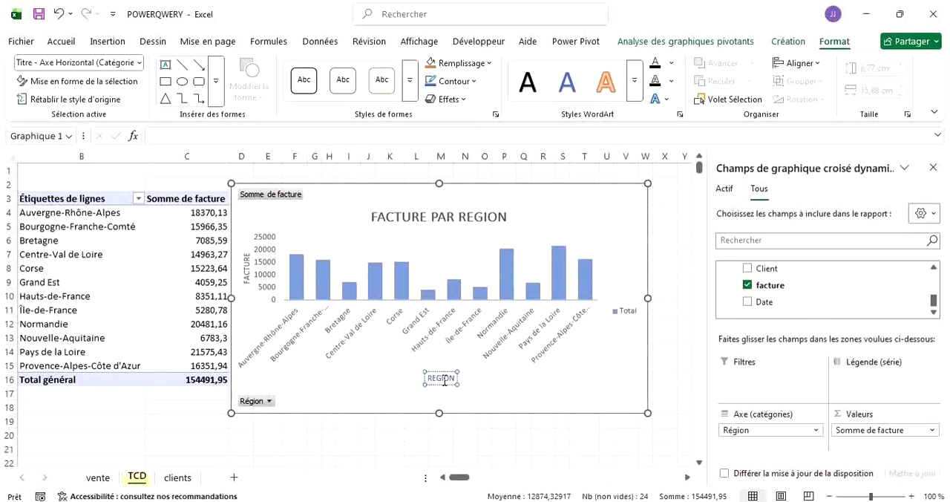
left_click(519, 438)
Shift the PivotChart slightly away from the PivotTable and deselect it by selecting cell O20.
left_click(608, 189)
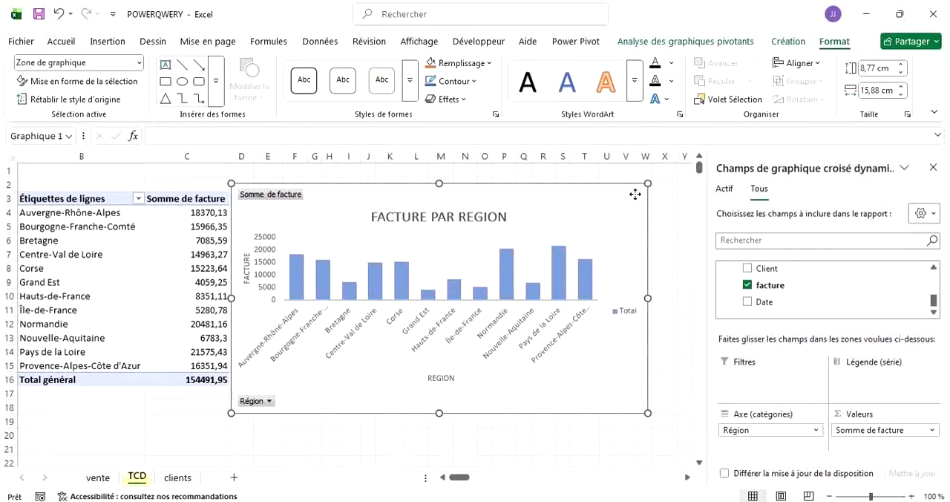
left_click_drag(635, 193, 640, 196)
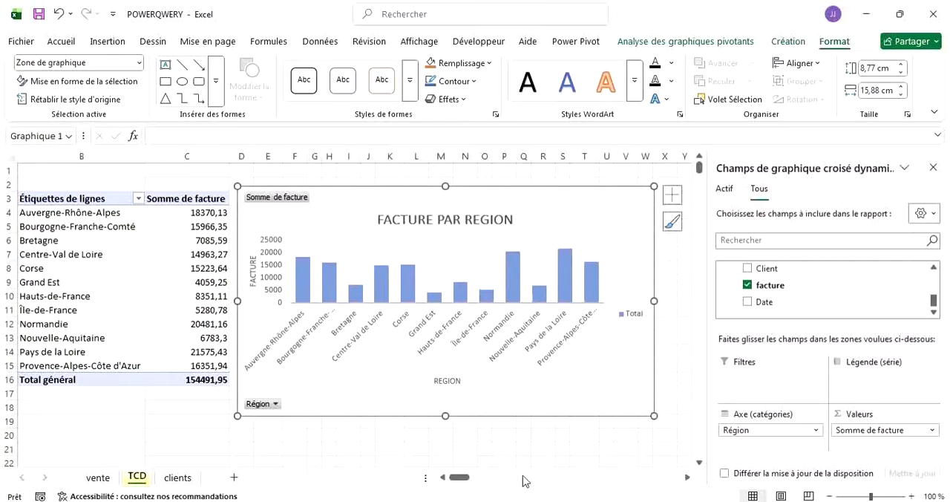
left_click(481, 436)
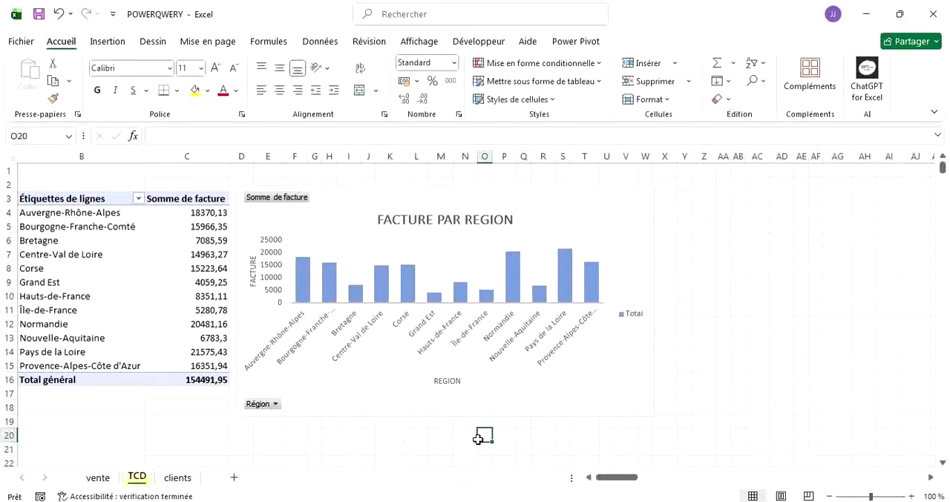